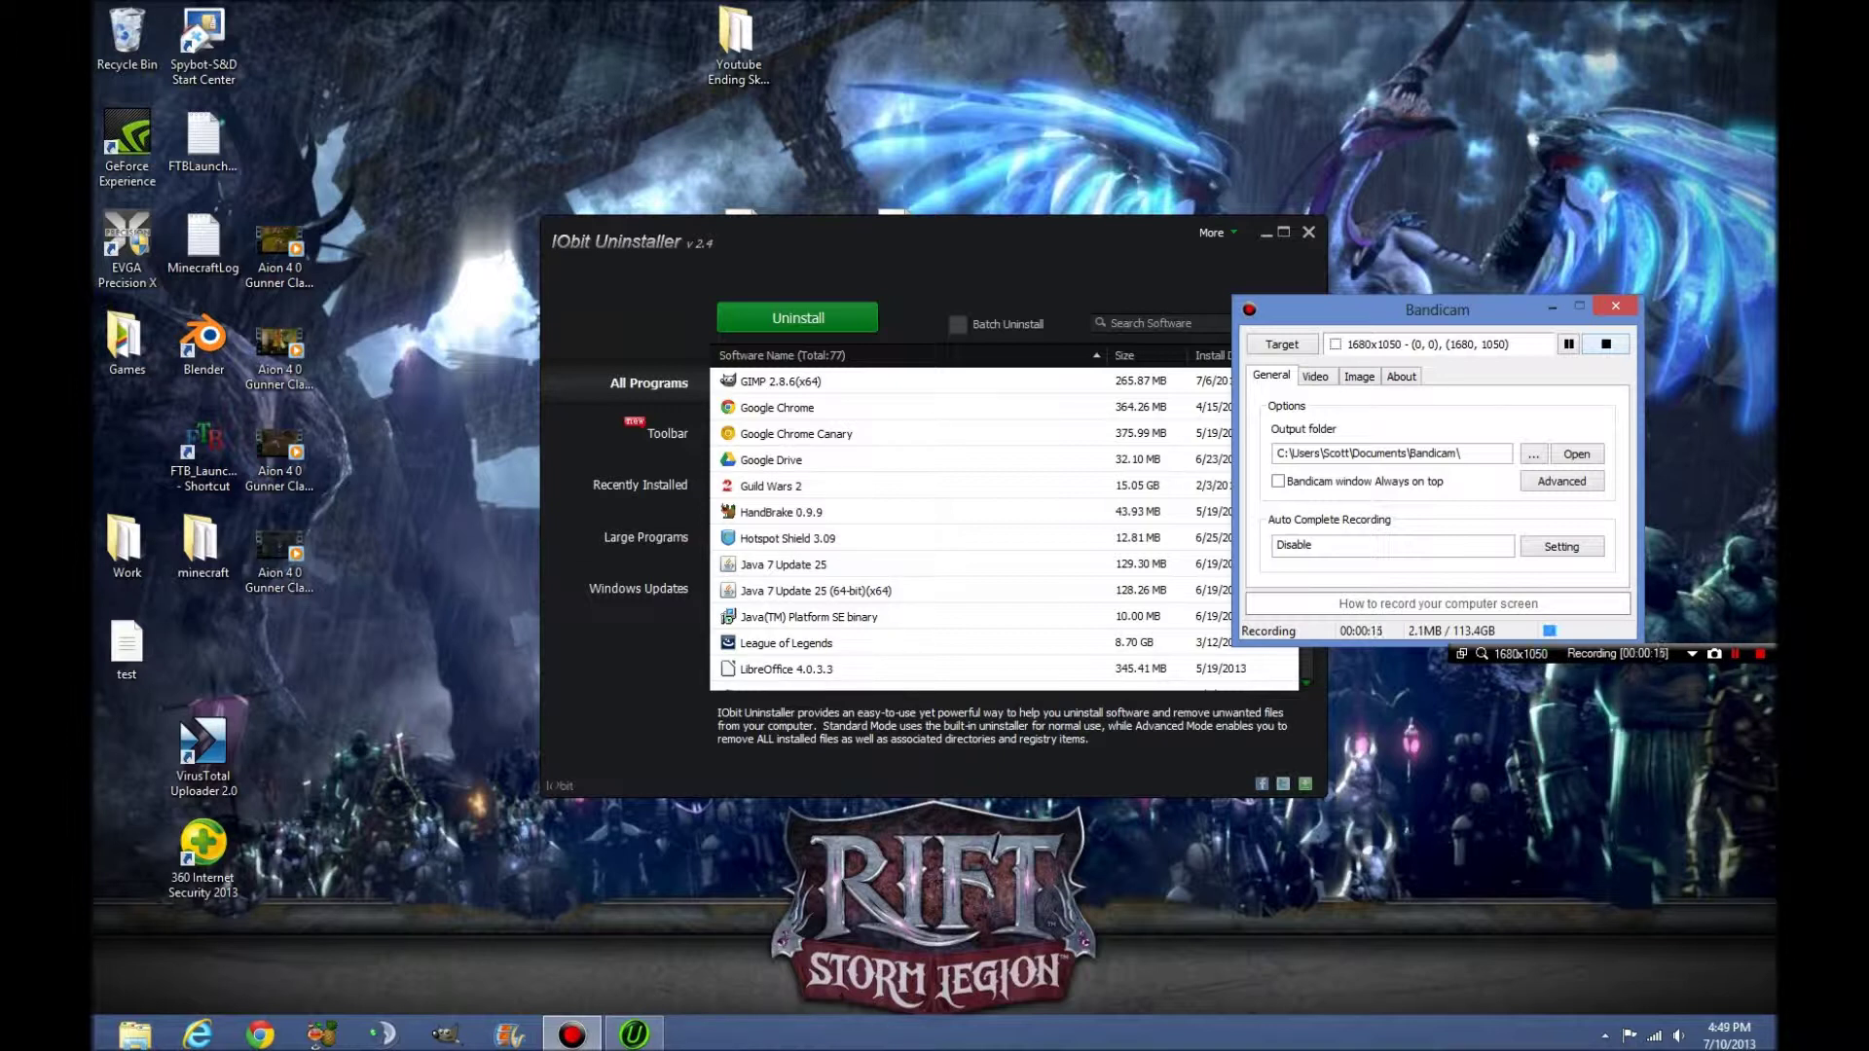
- Open the Forced Uninstall tool of IObit Uninstaller
drag(915, 243, 705, 145)
scroll(794, 430, up, 8)
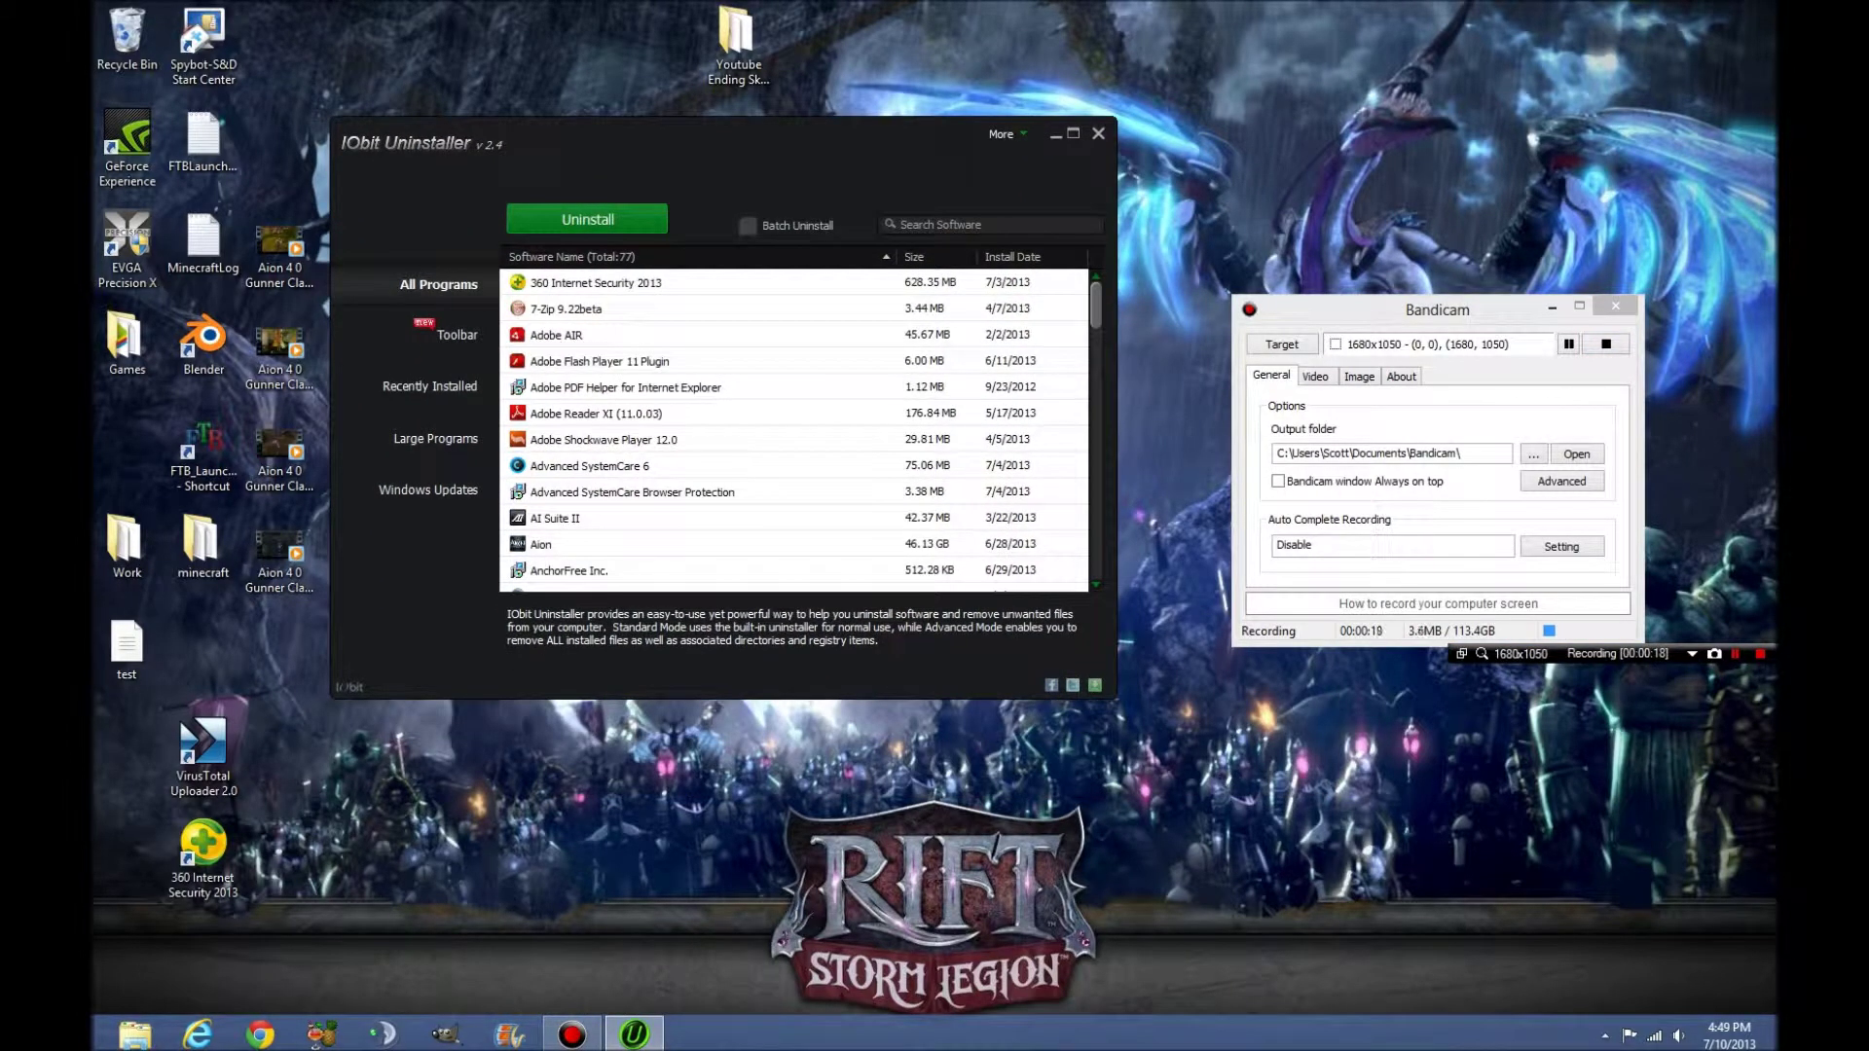
scroll(793, 428, down, 4)
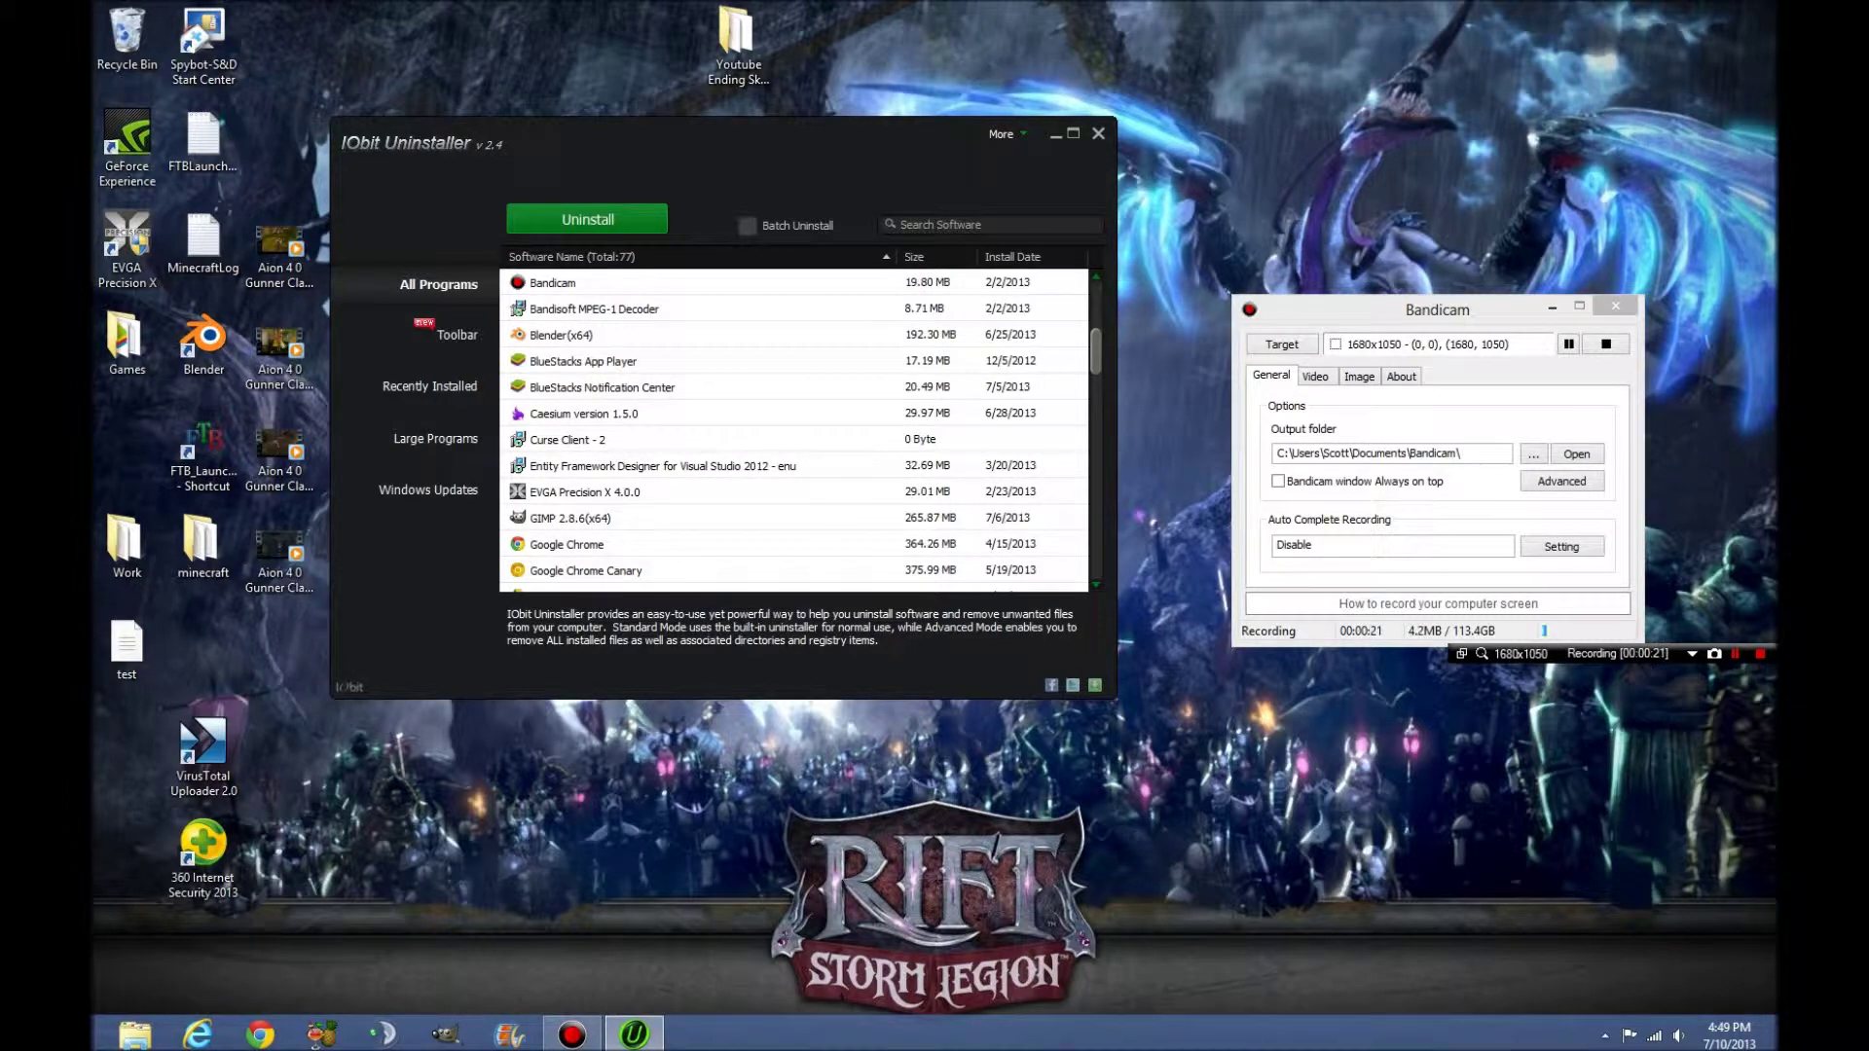
scroll(793, 428, up, 4)
click(1002, 134)
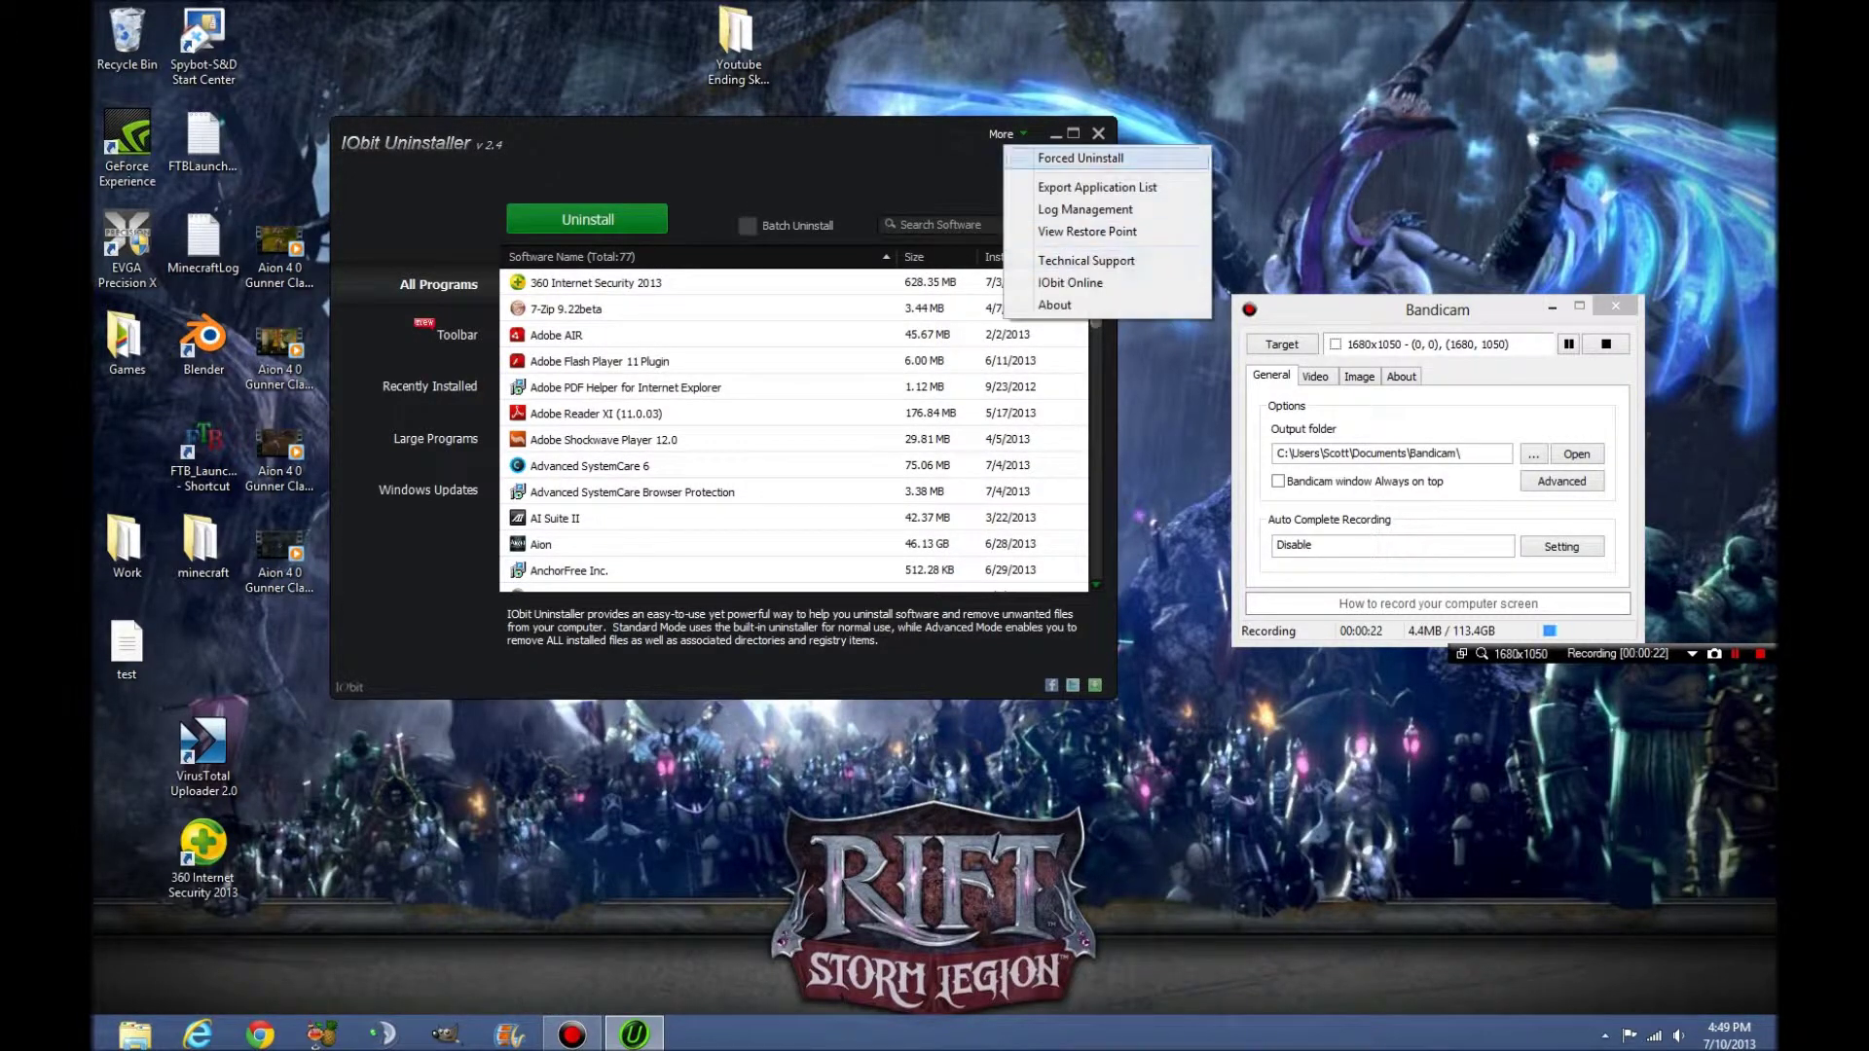
click(1070, 158)
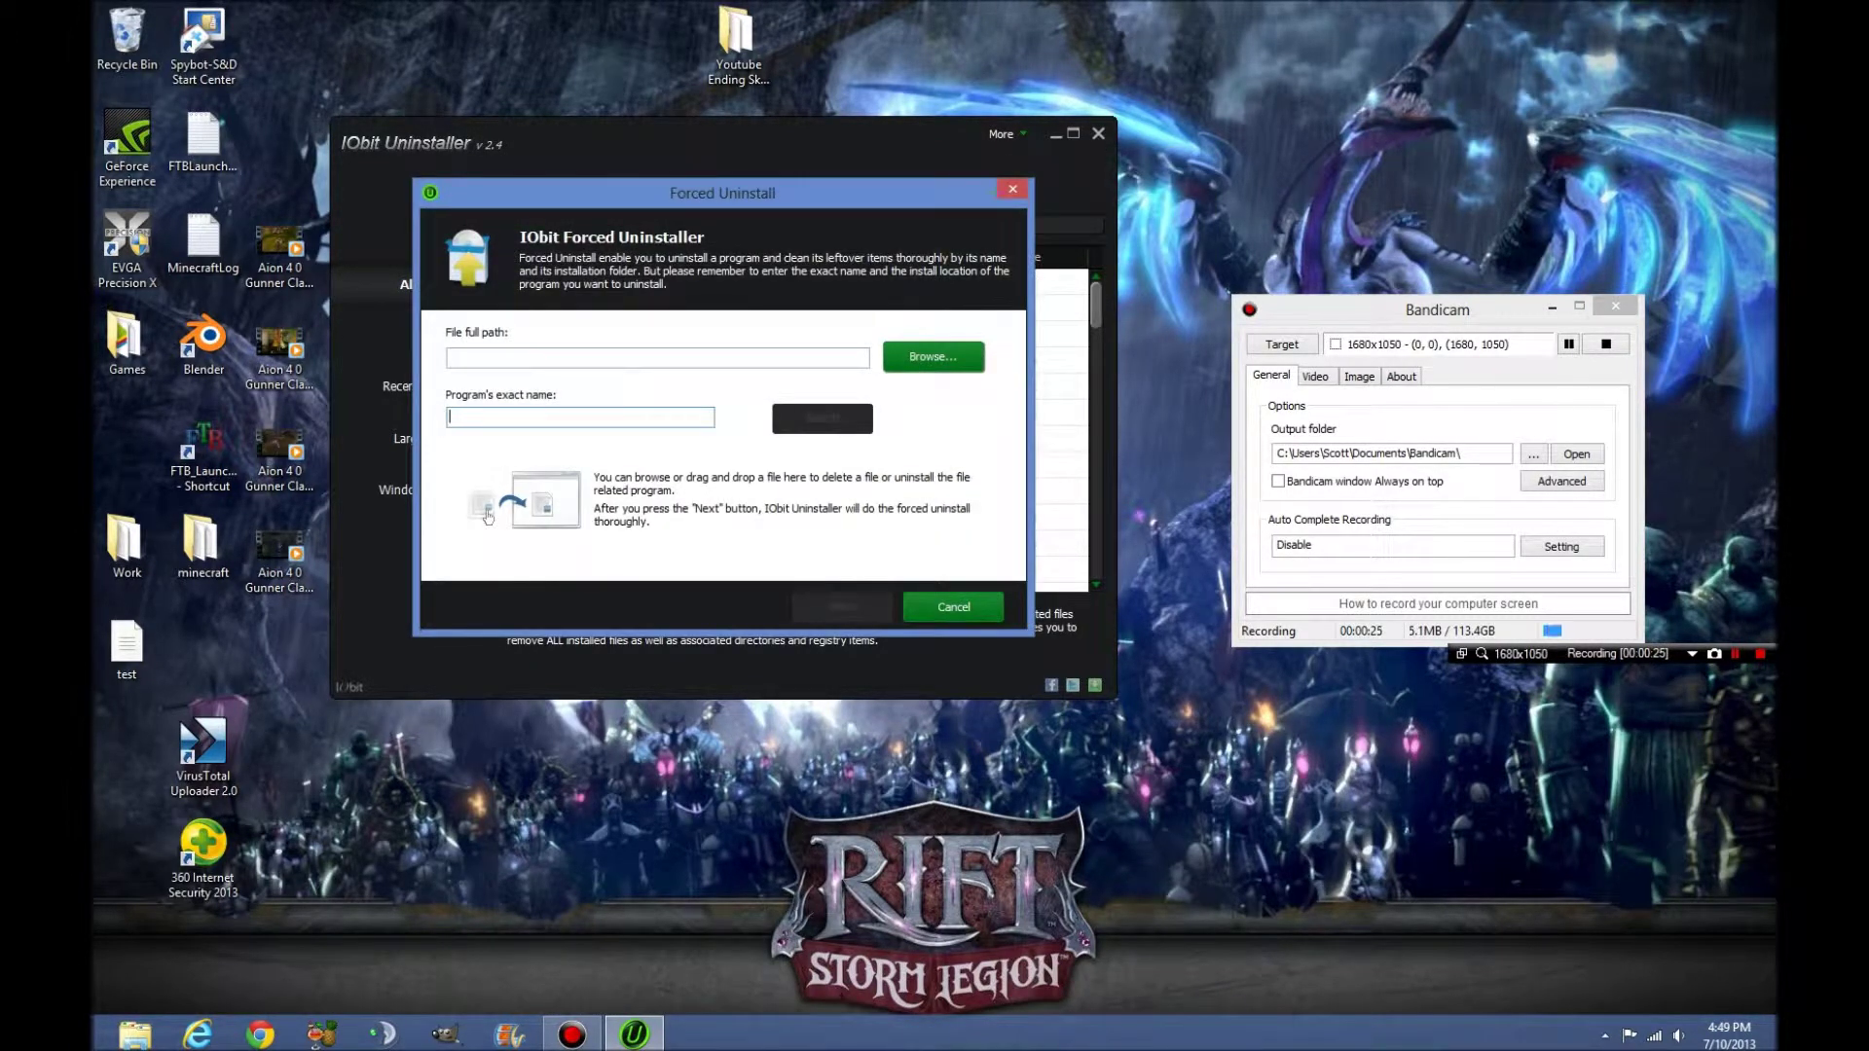
- Search for the program to force-uninstall by the exact name McAfee
text(M)
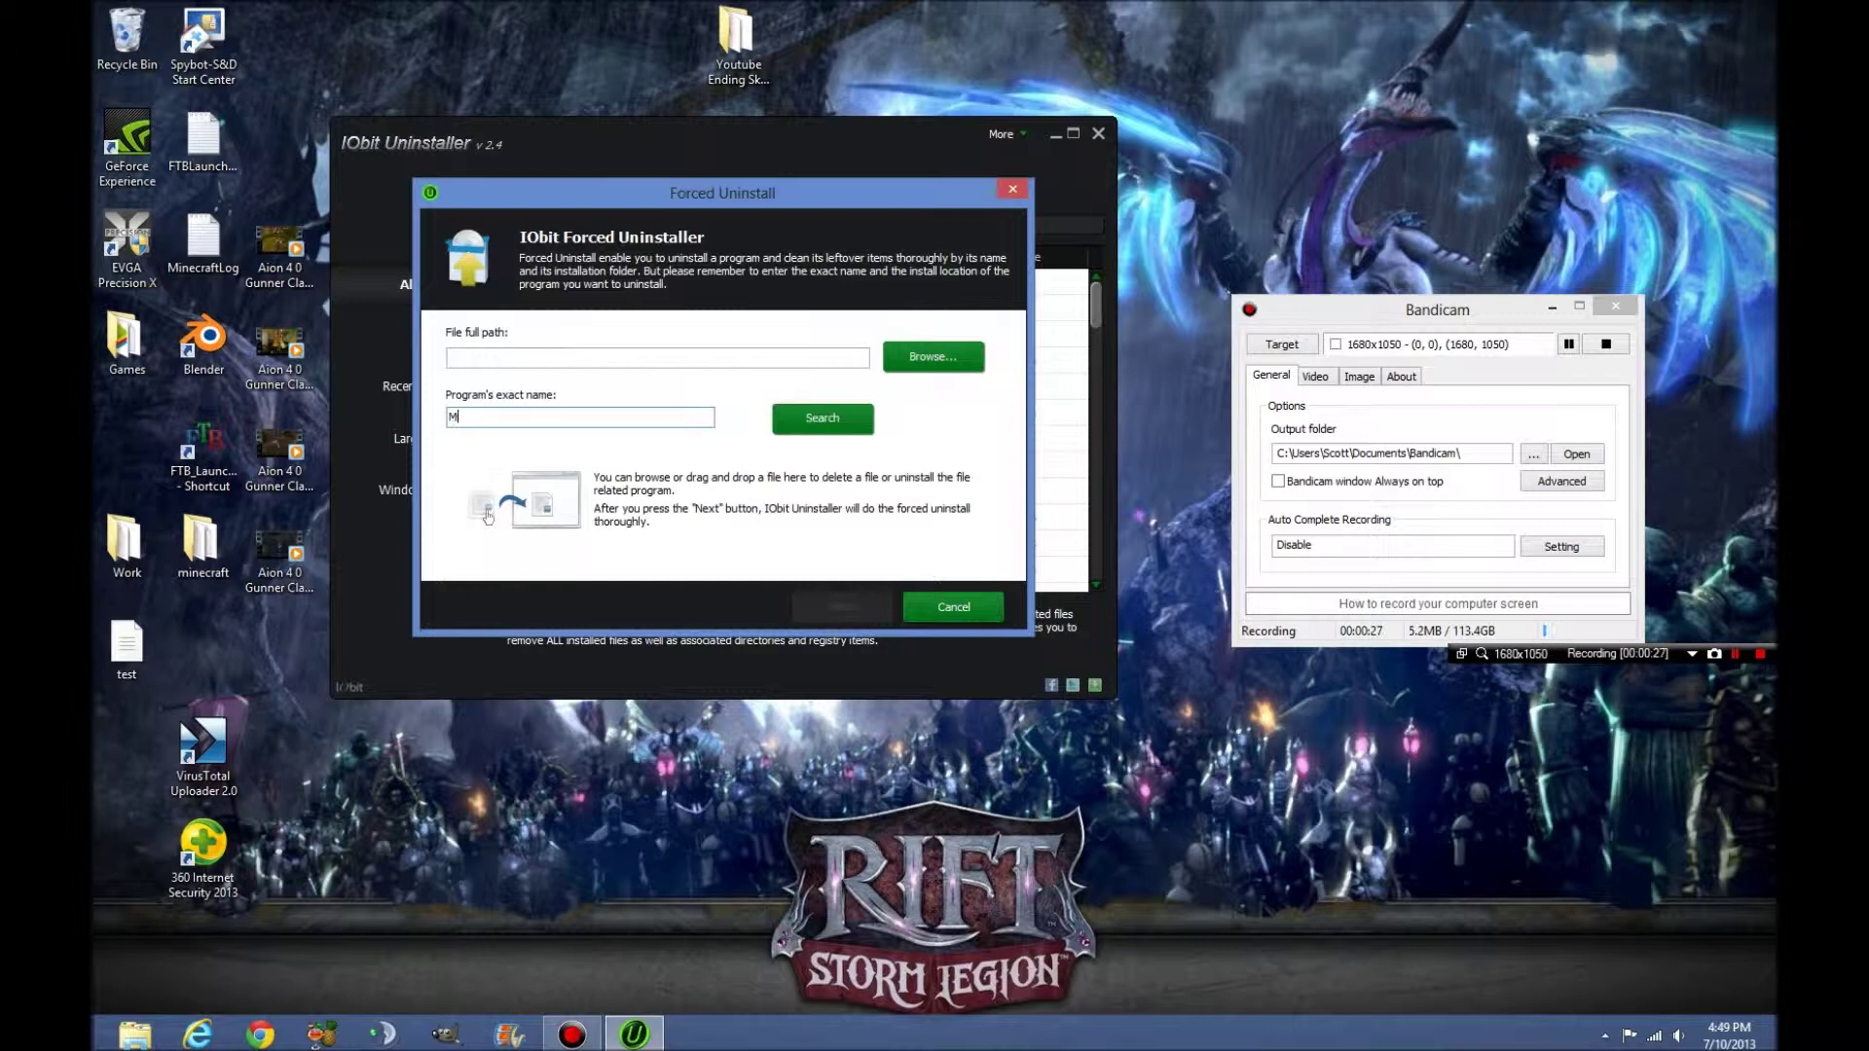
text(caF)
key(BackSpace)
key(BackSpace)
key(BackSpace)
key(BackSpace)
key(BackSpace)
text(cAfee)
key(Return)
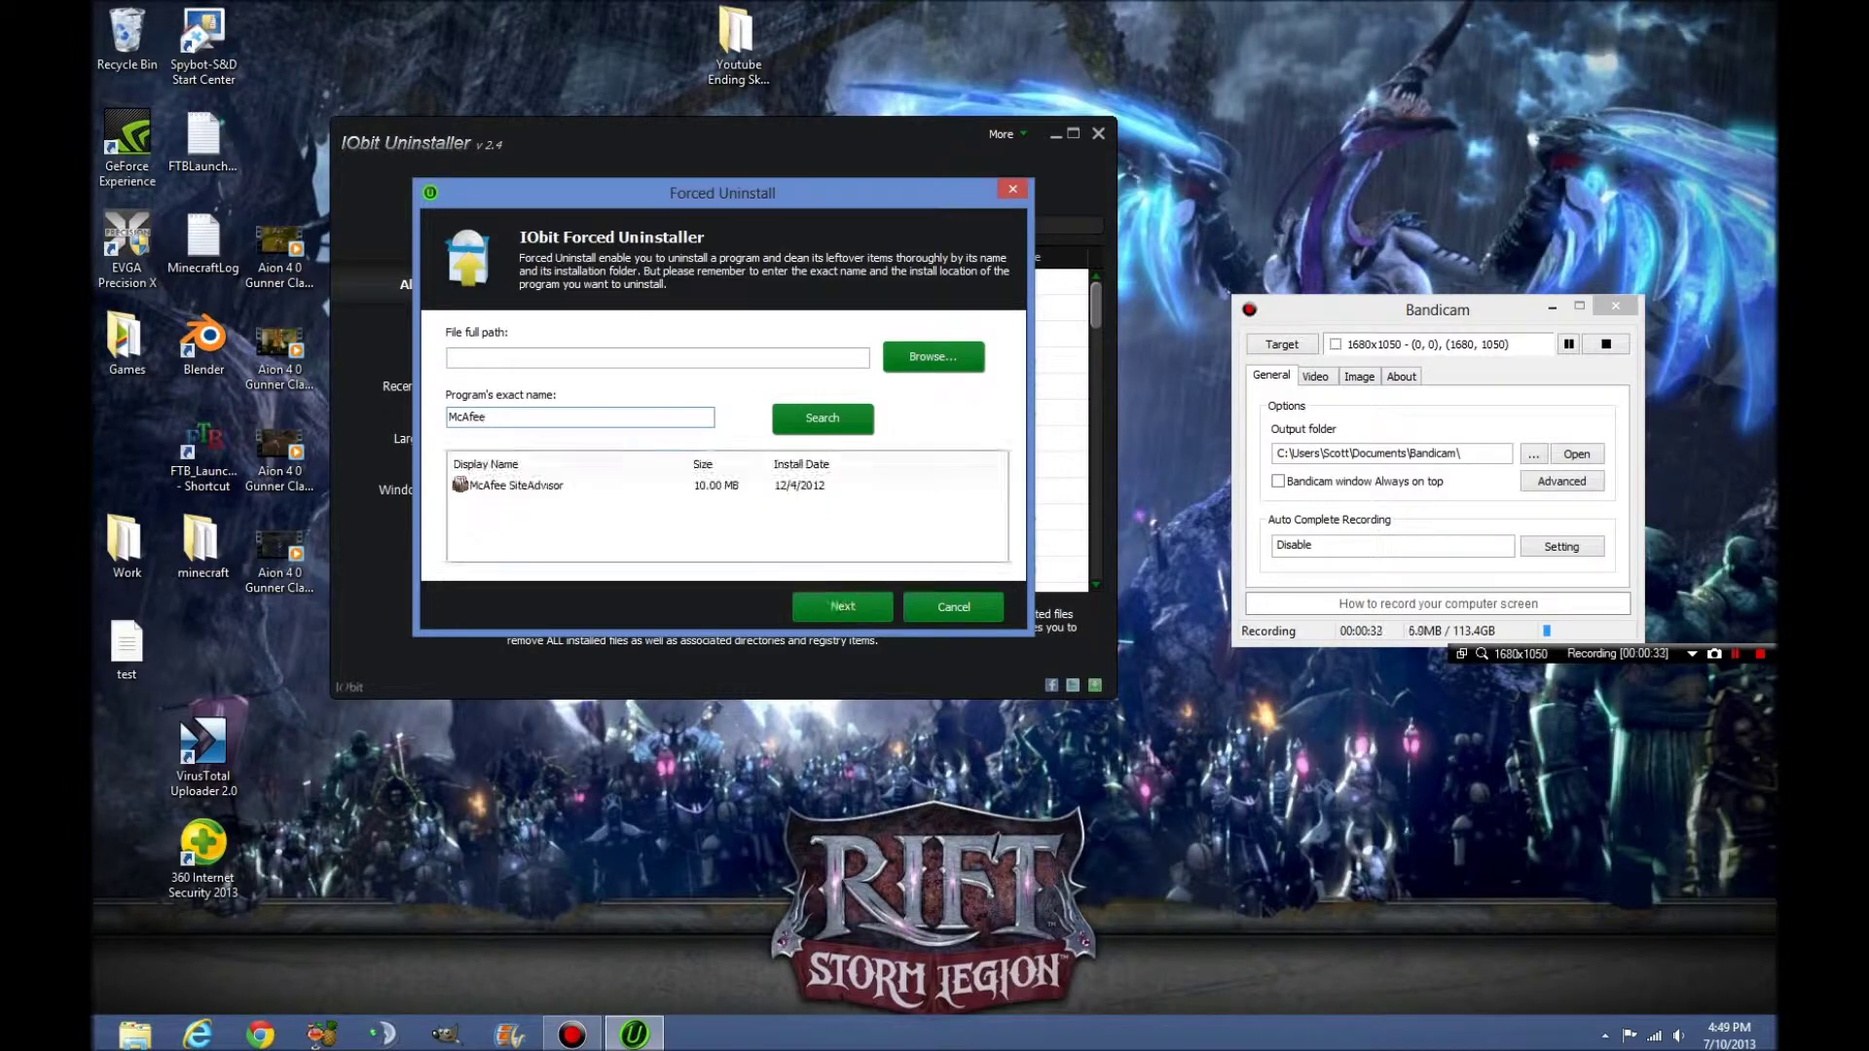
- Pick McAfee SiteAdvisor from the matches and carry its built-in uninstall through to the finish
click(517, 485)
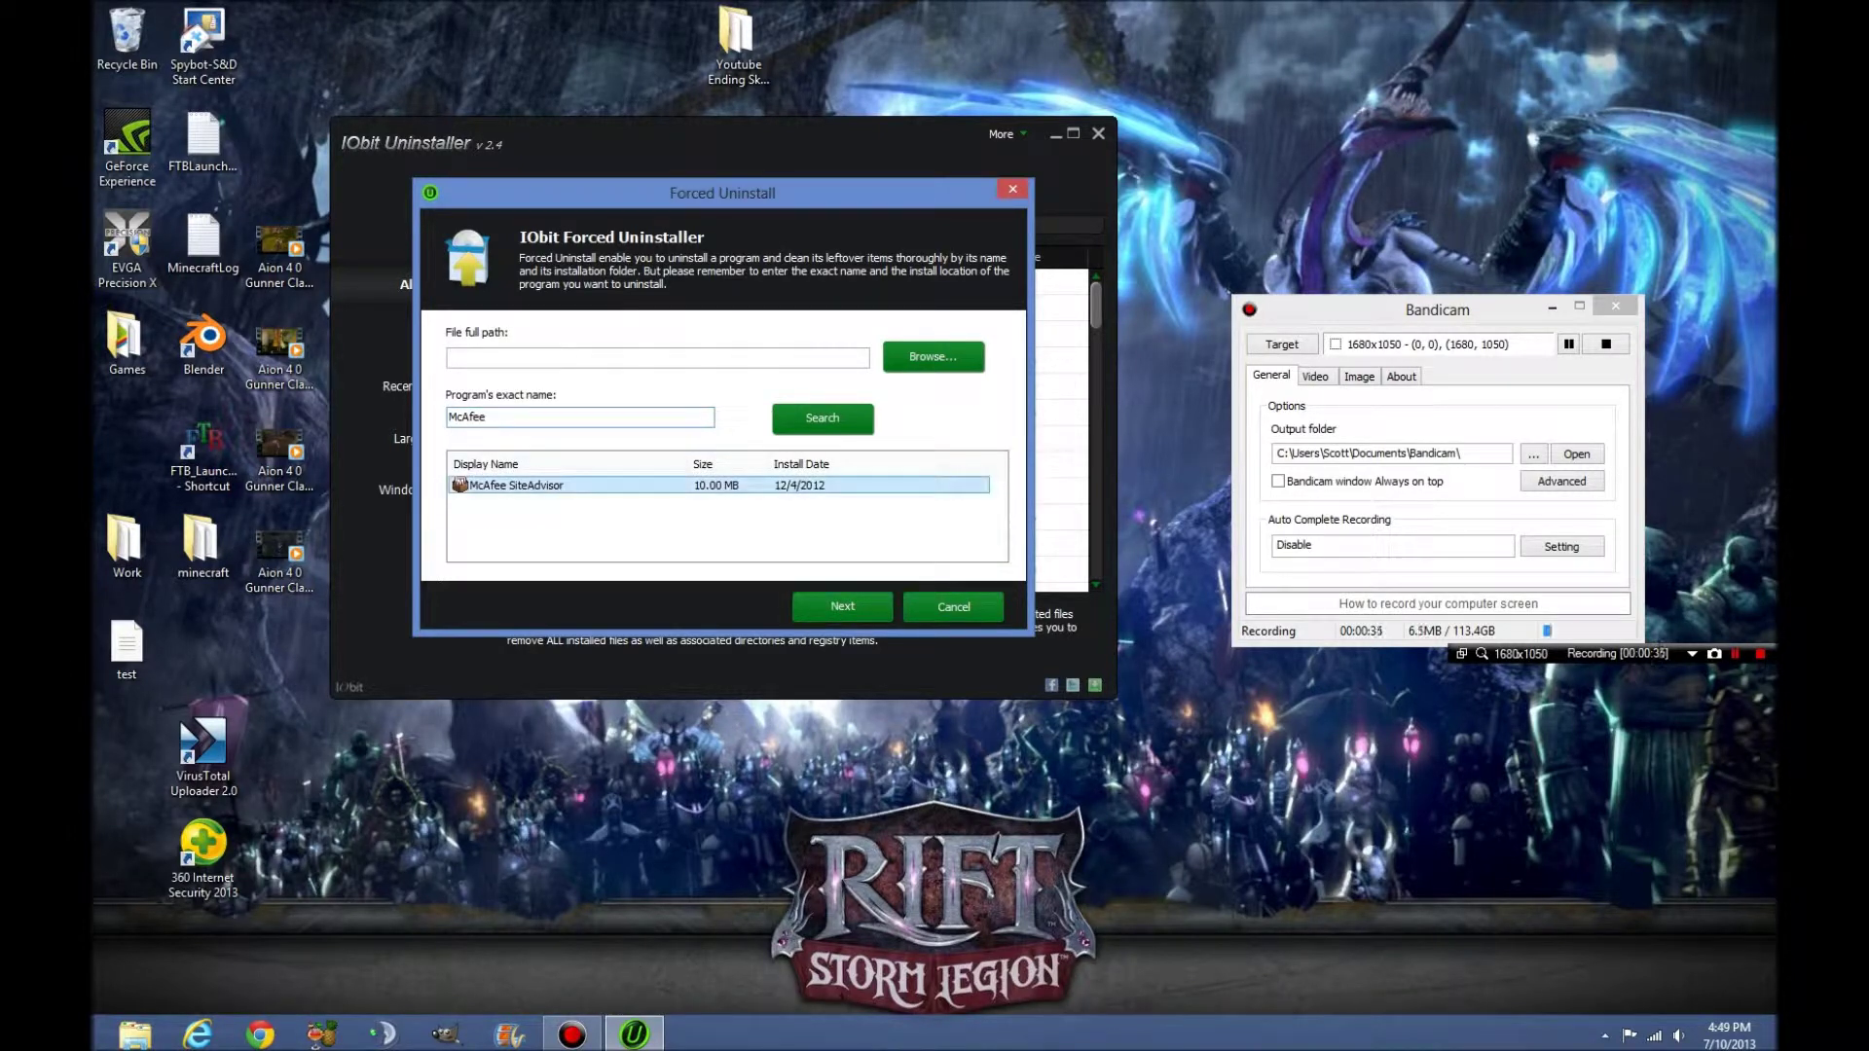
click(842, 606)
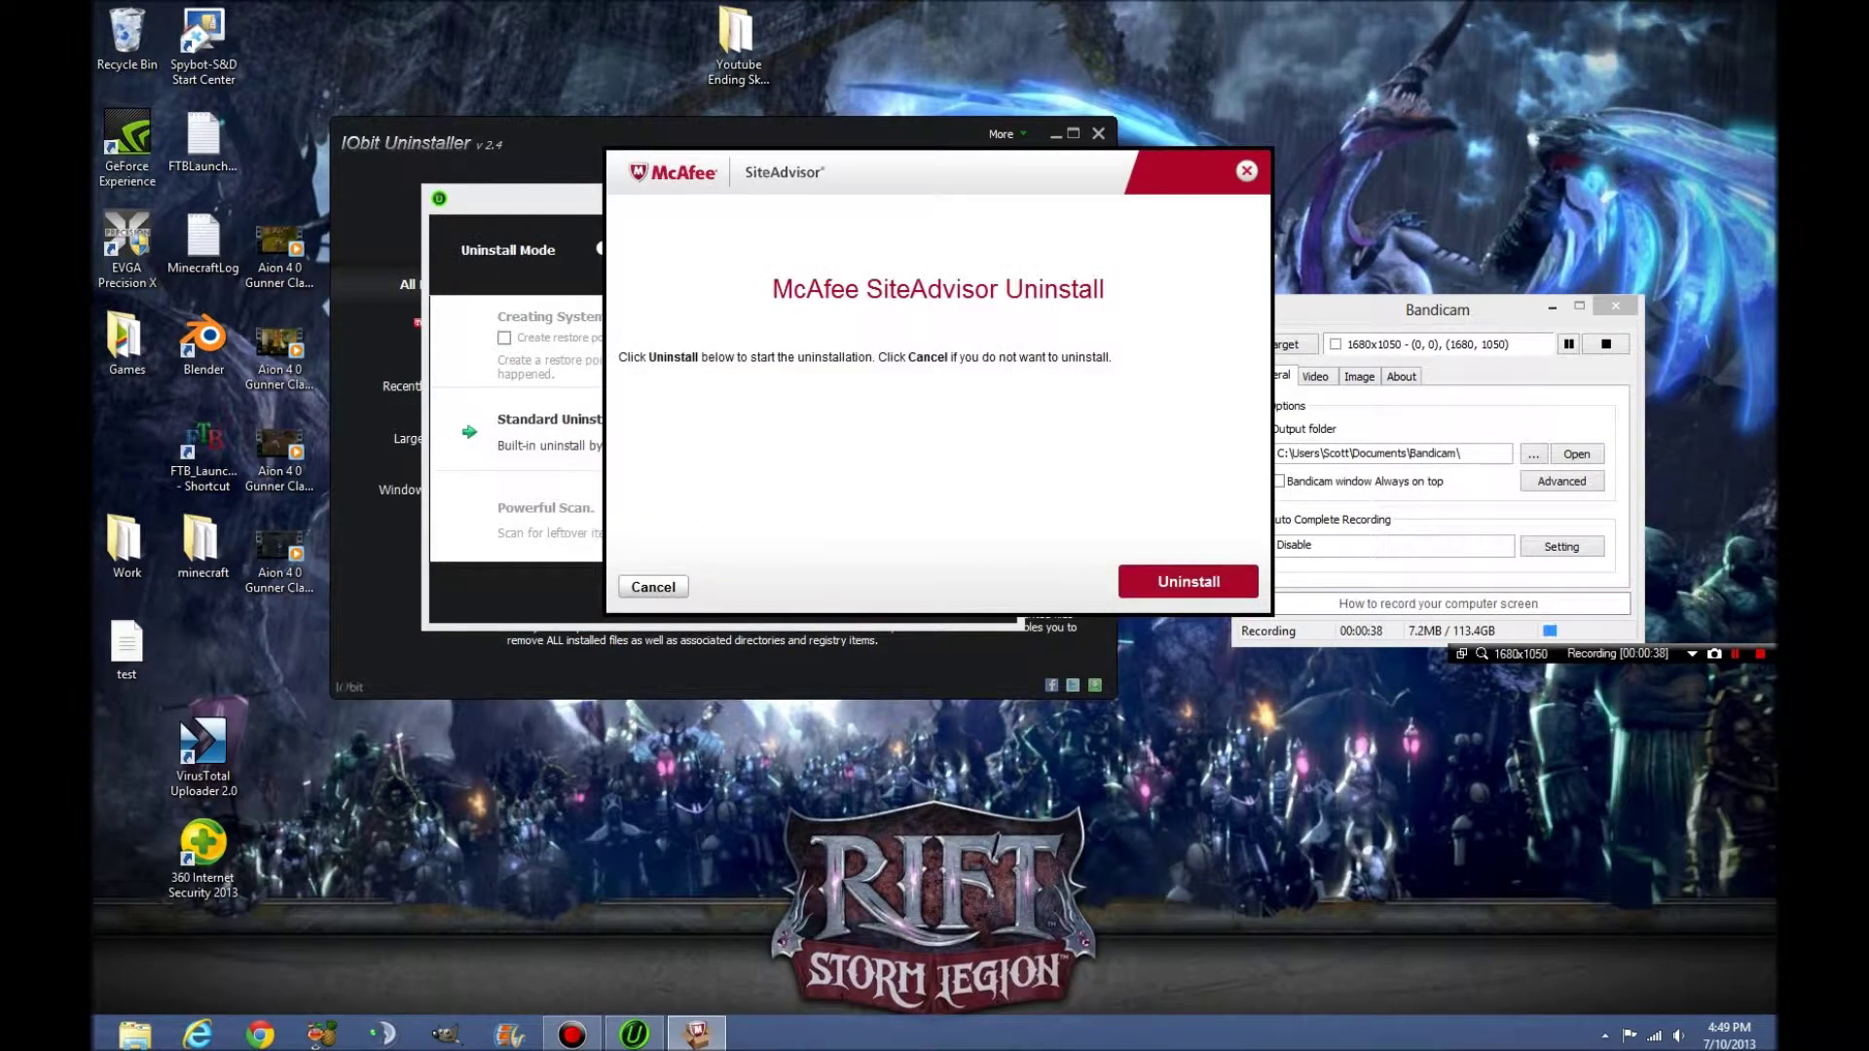
click(1189, 582)
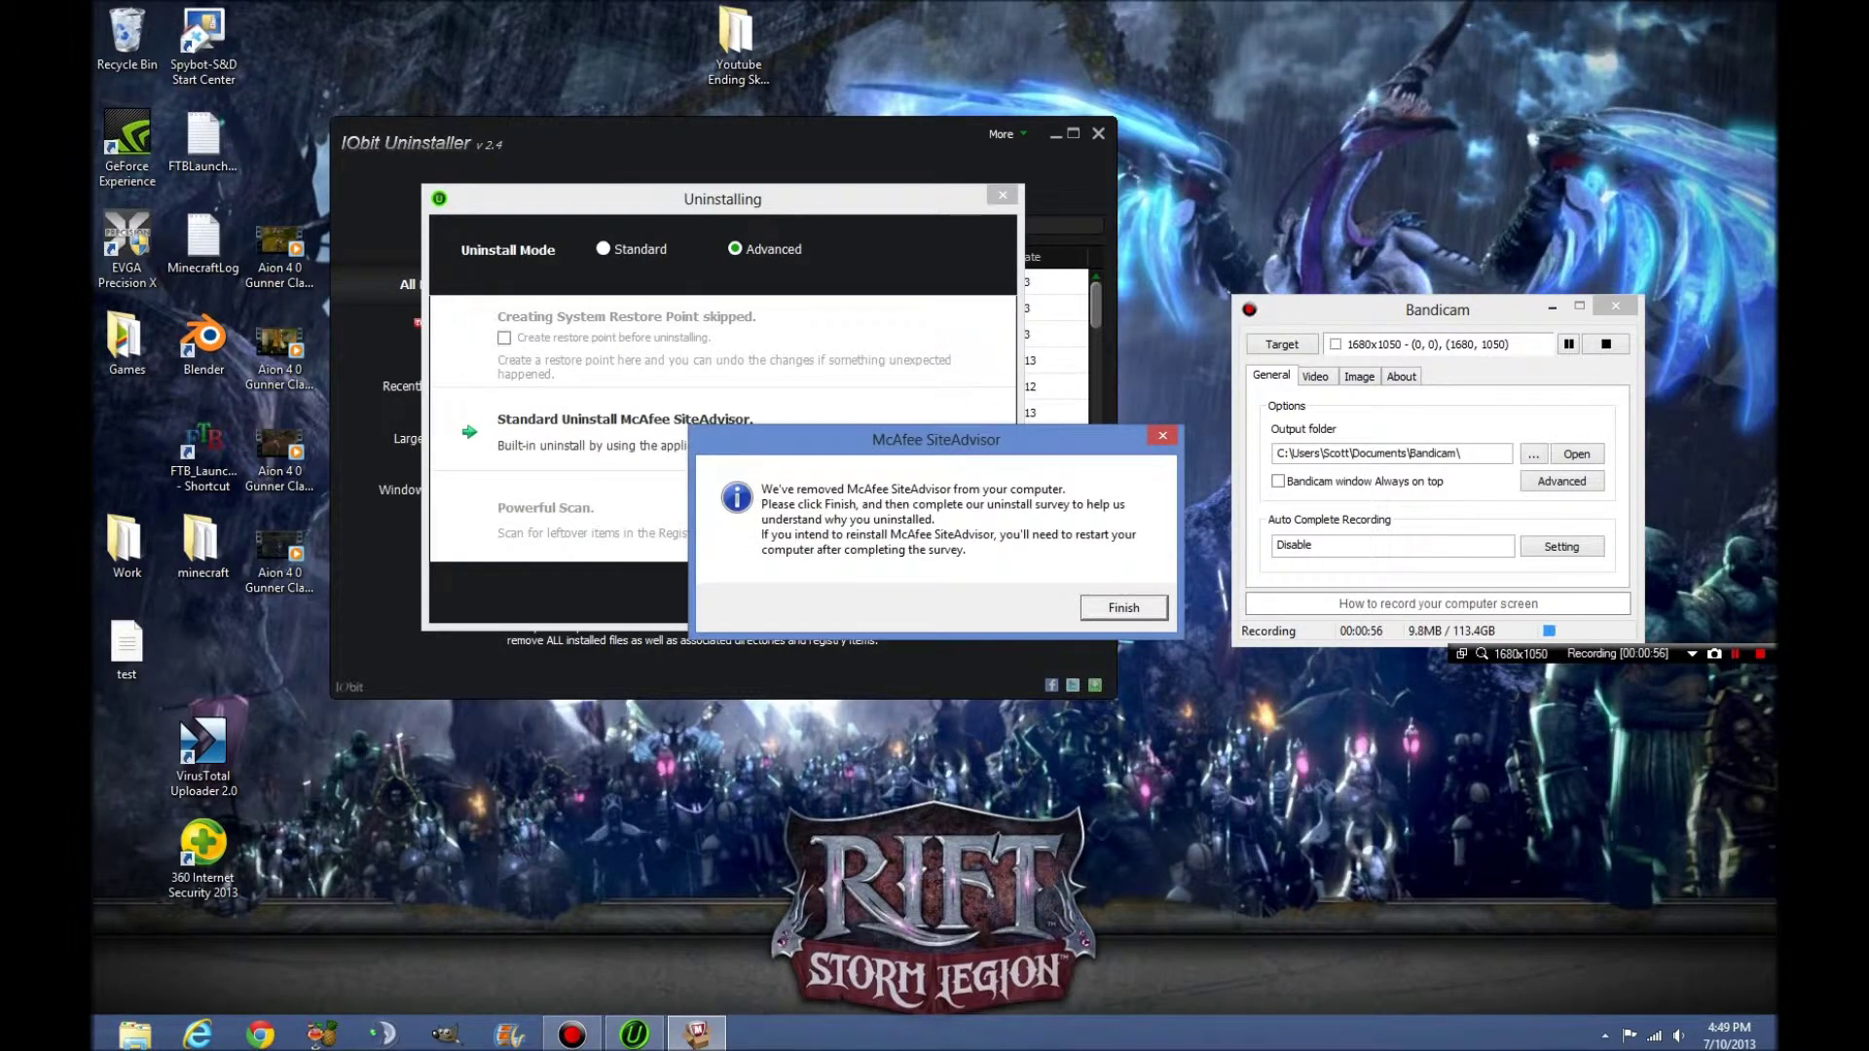
click(1123, 608)
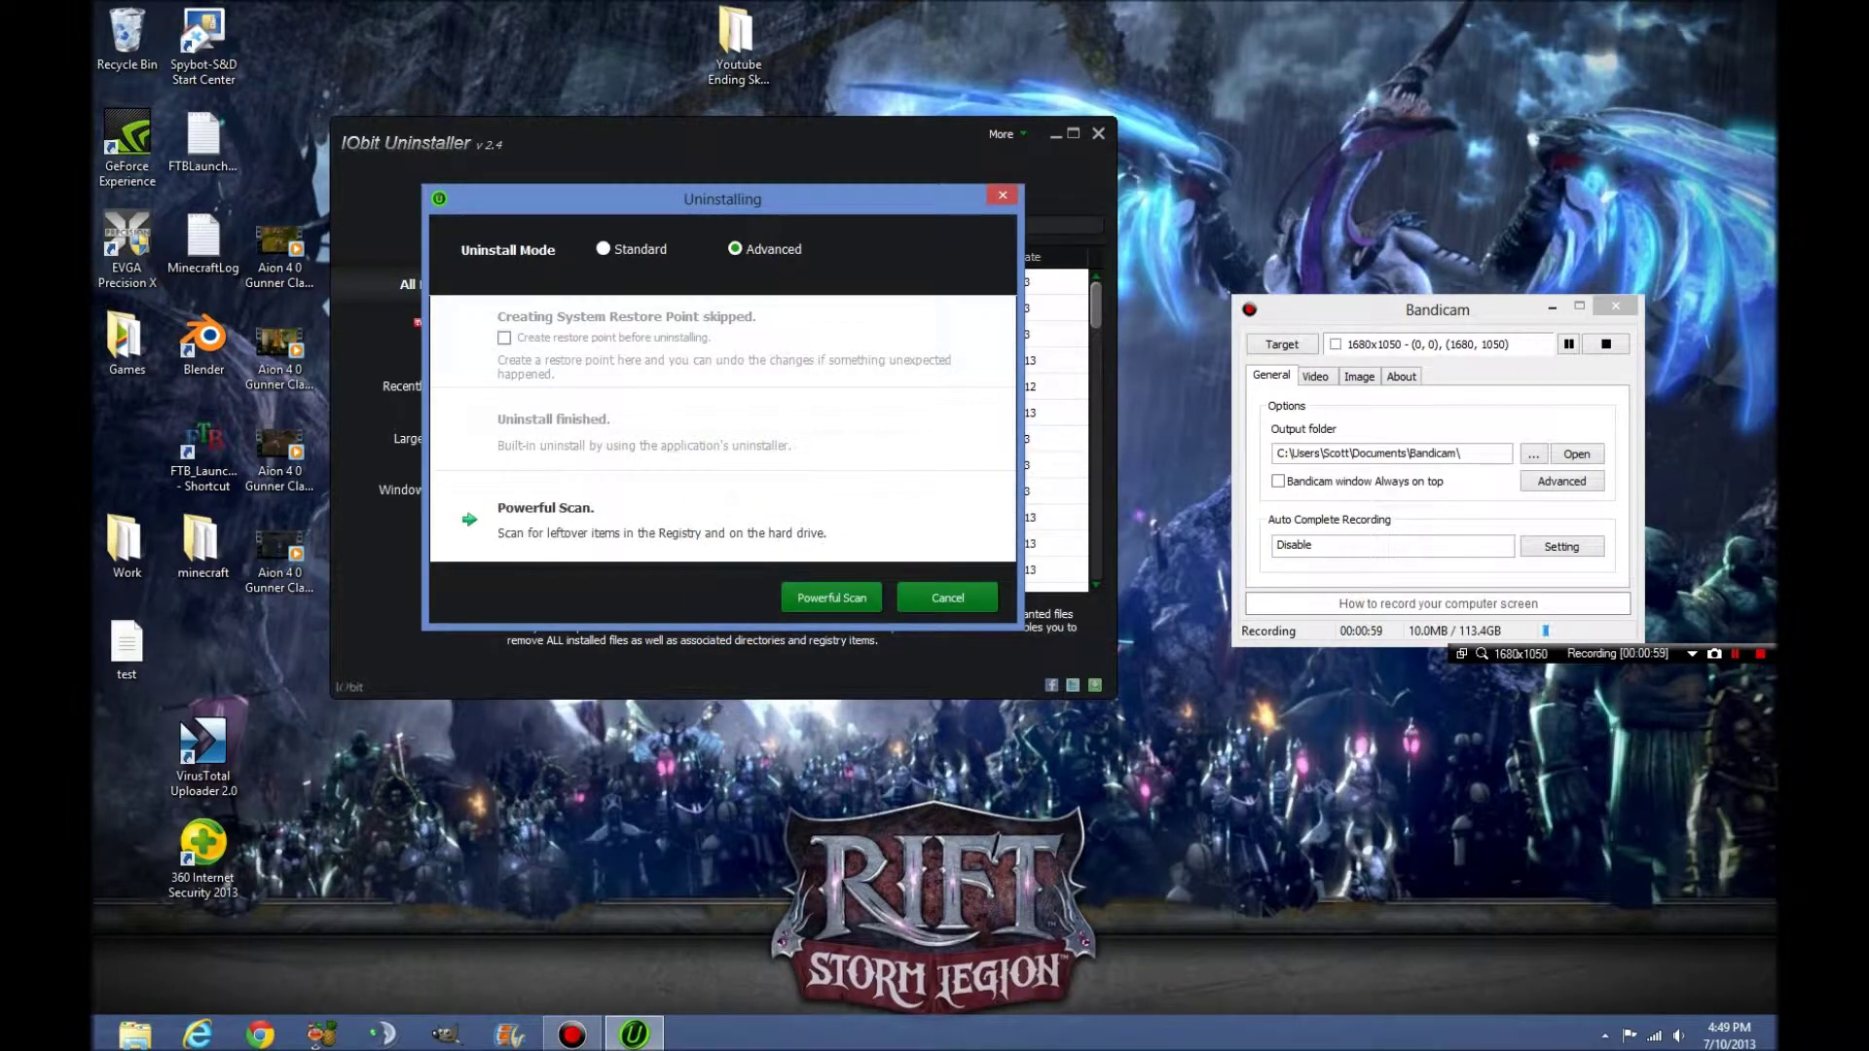
key(alt+F4)
- Run a Powerful Scan for McAfee SiteAdvisor leftovers and delete all the items it lists
click(832, 598)
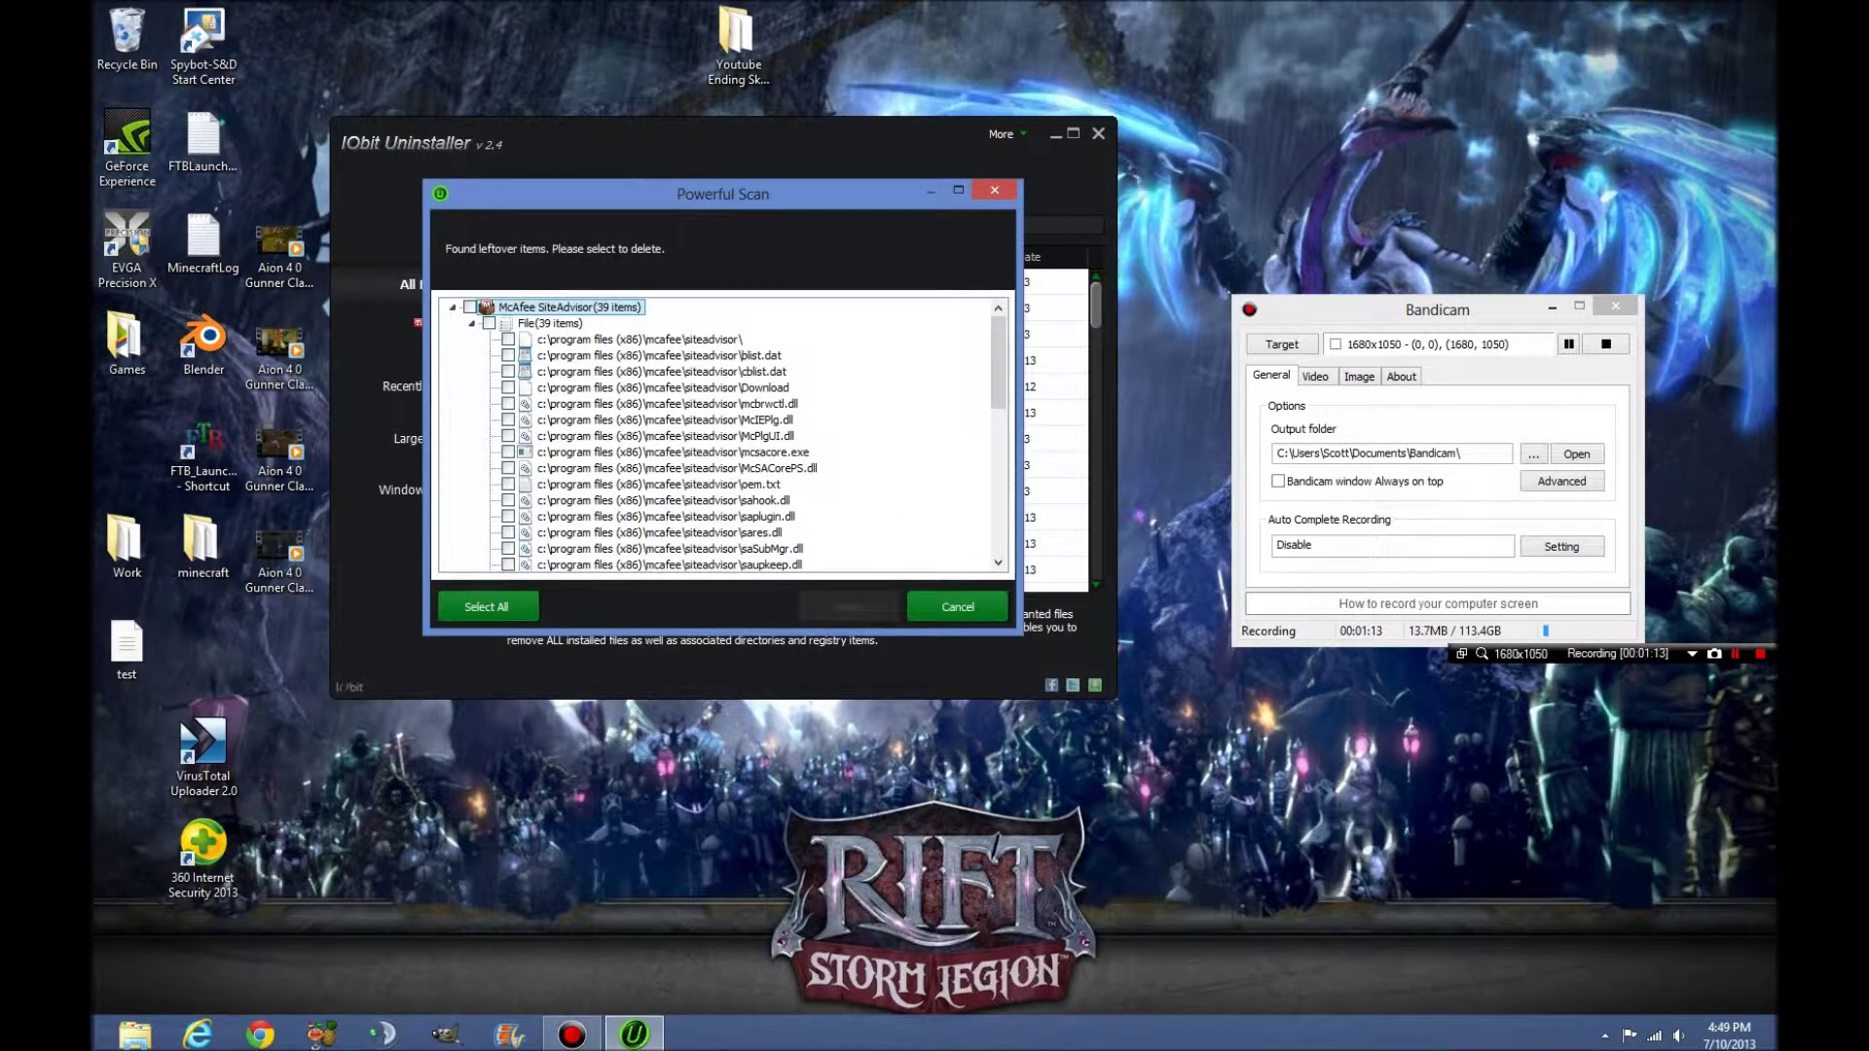
mouse_move(998, 363)
mouse_down()
mouse_move(999, 510)
mouse_move(999, 360)
mouse_up()
click(487, 606)
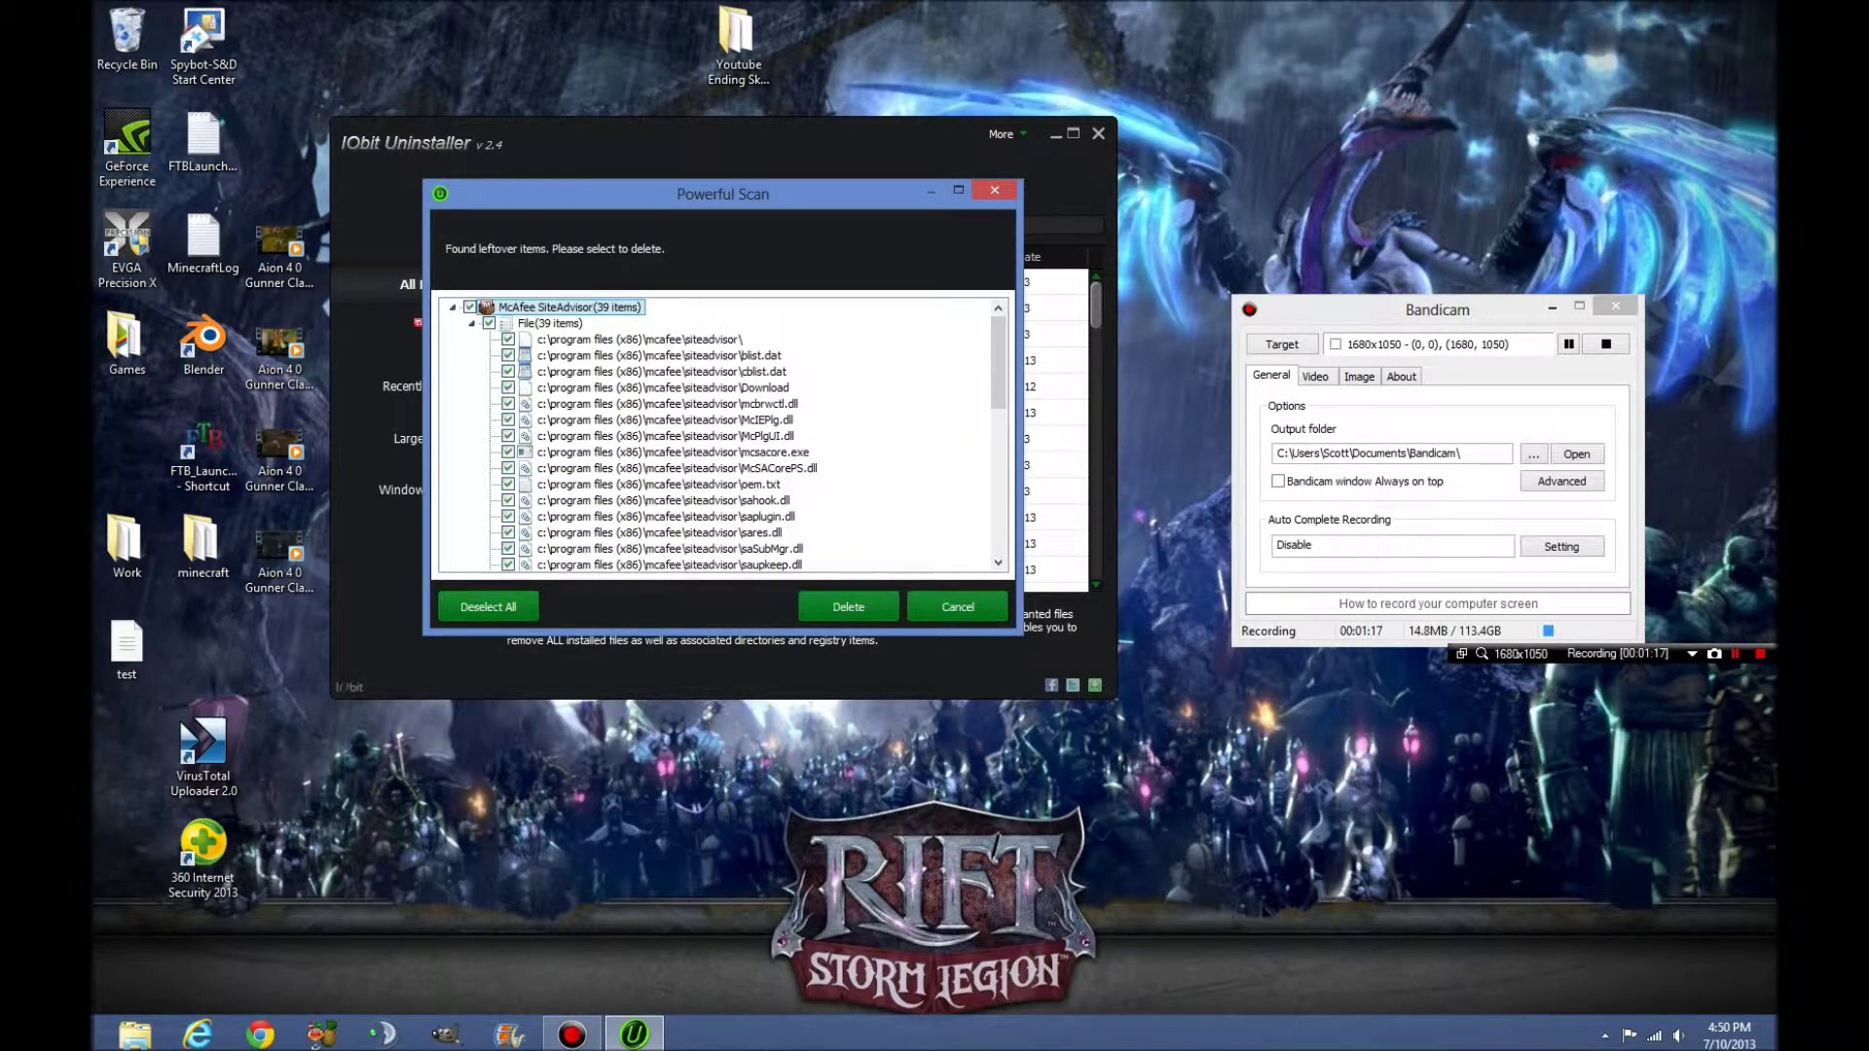
click(848, 607)
click(970, 585)
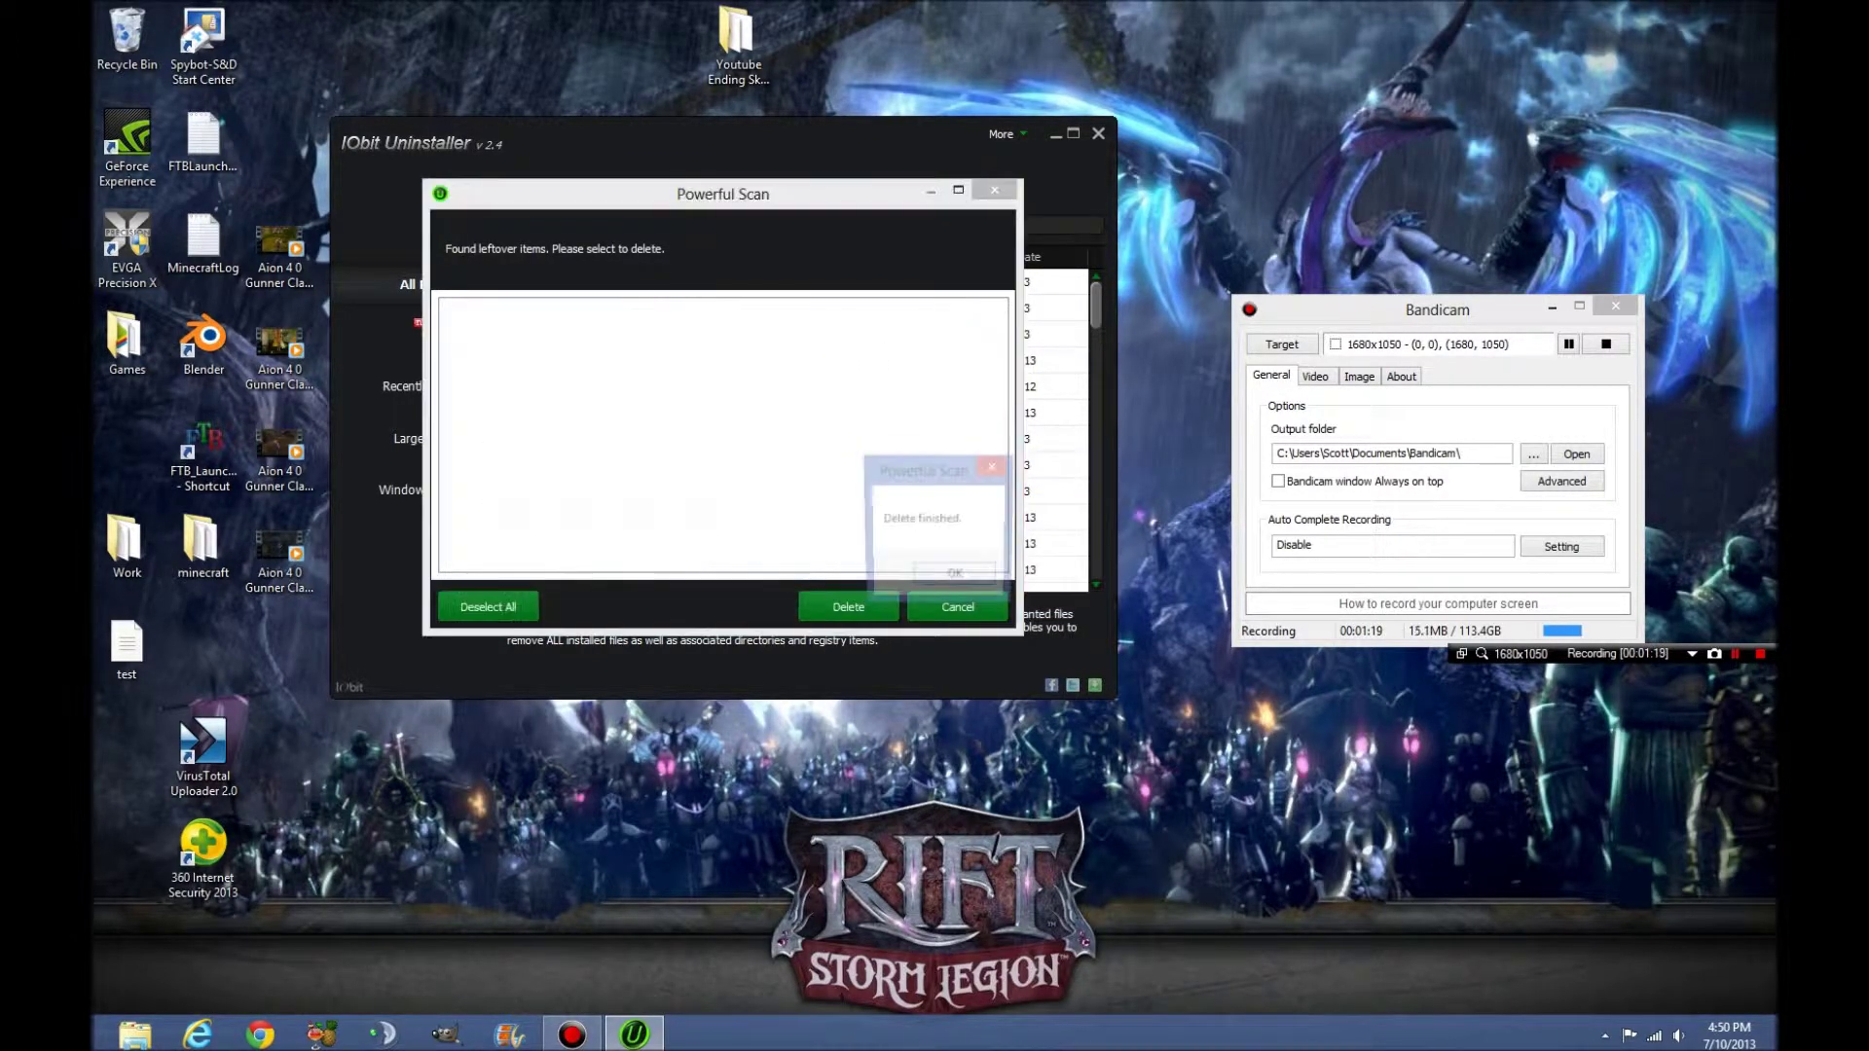
click(955, 577)
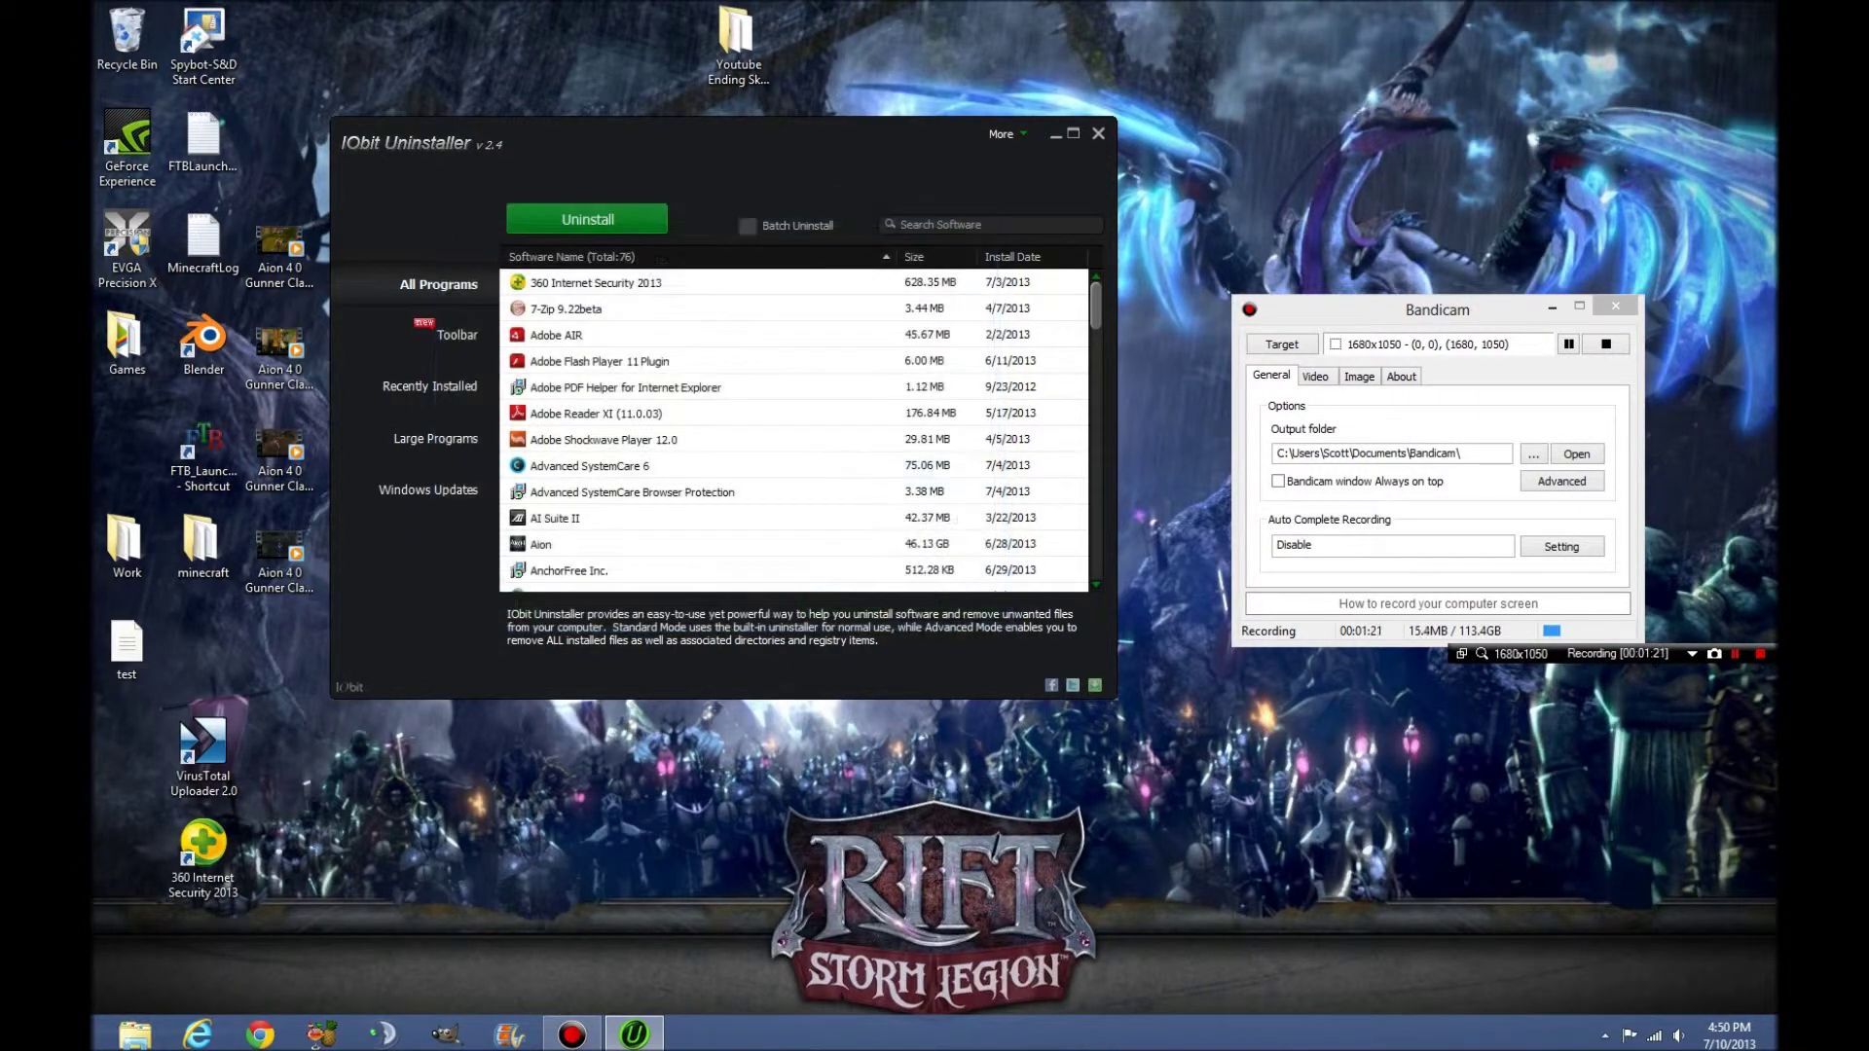
- Look through the whole list of installed programs for remaining McAfee entries, and close the uninstaller
scroll(949, 545, down, 9)
scroll(949, 545, up, 9)
scroll(794, 431, down, 12)
scroll(795, 431, up, 12)
scroll(794, 430, down, 10)
scroll(795, 431, down, 11)
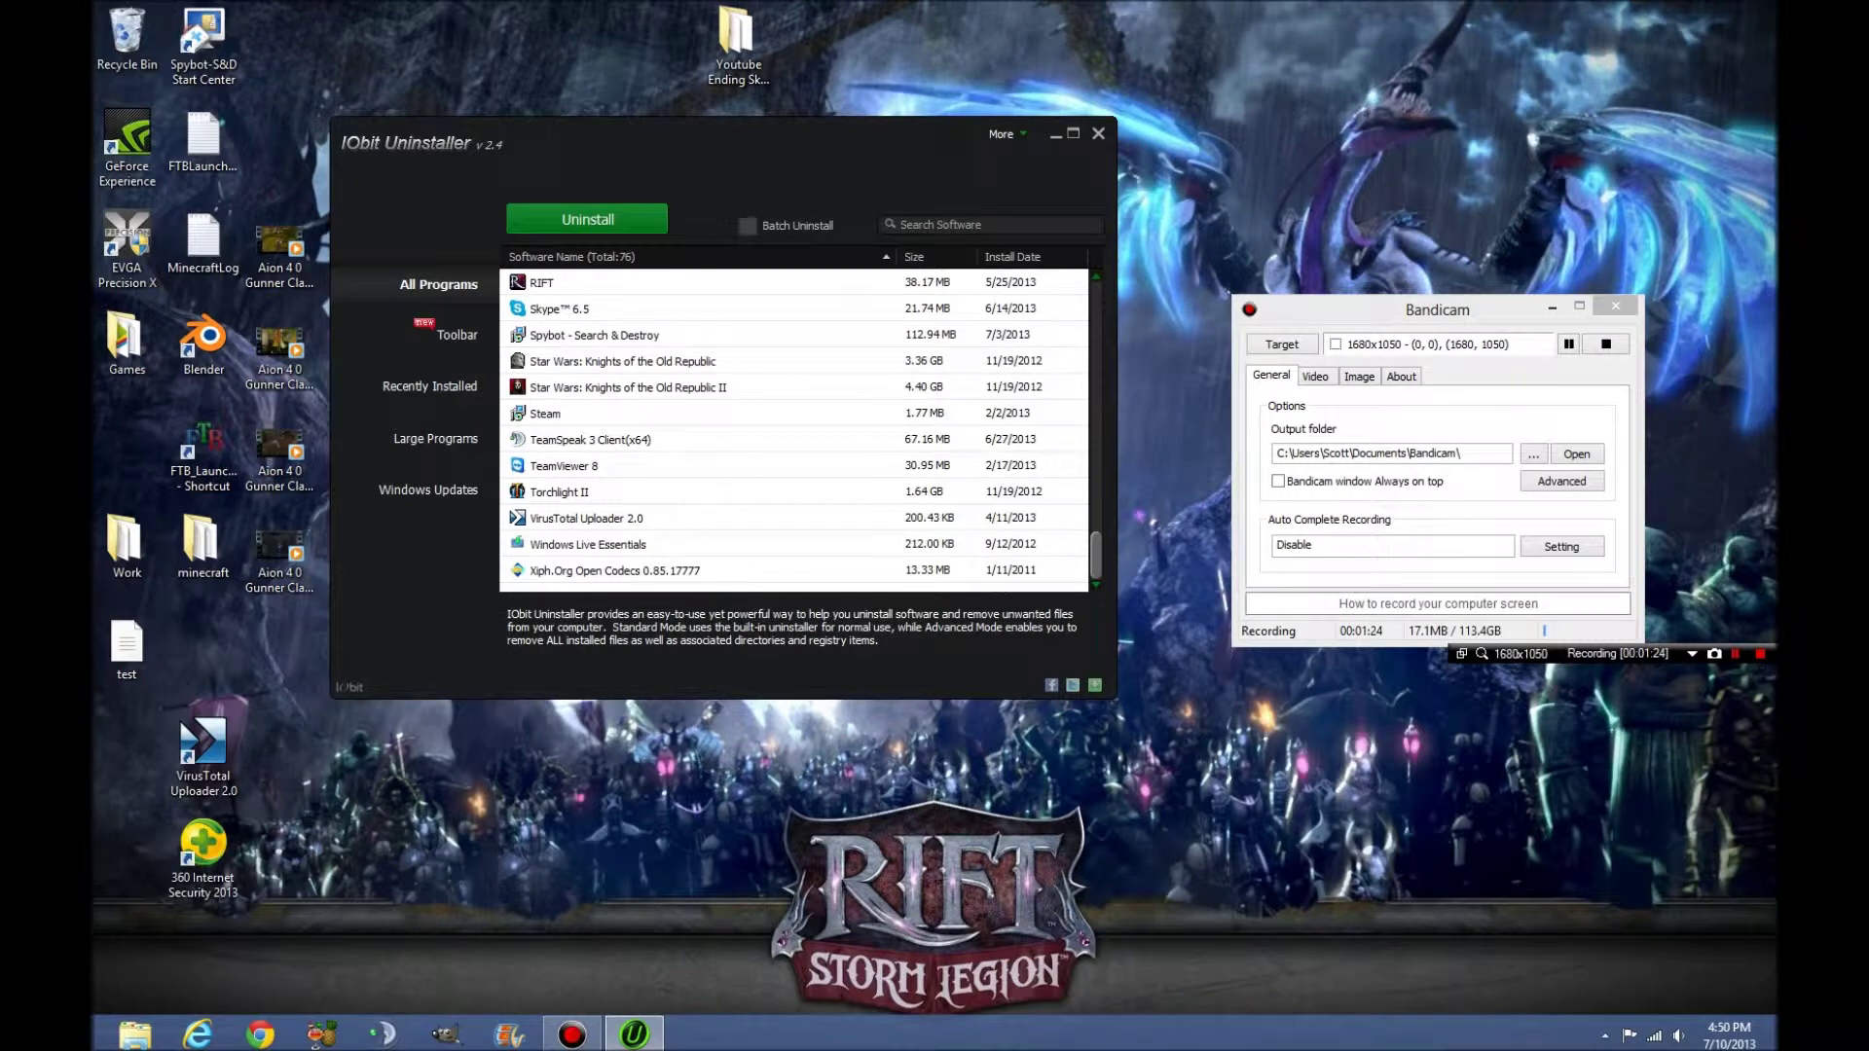
scroll(795, 430, up, 12)
scroll(794, 430, down, 6)
scroll(794, 430, up, 14)
scroll(795, 430, down, 9)
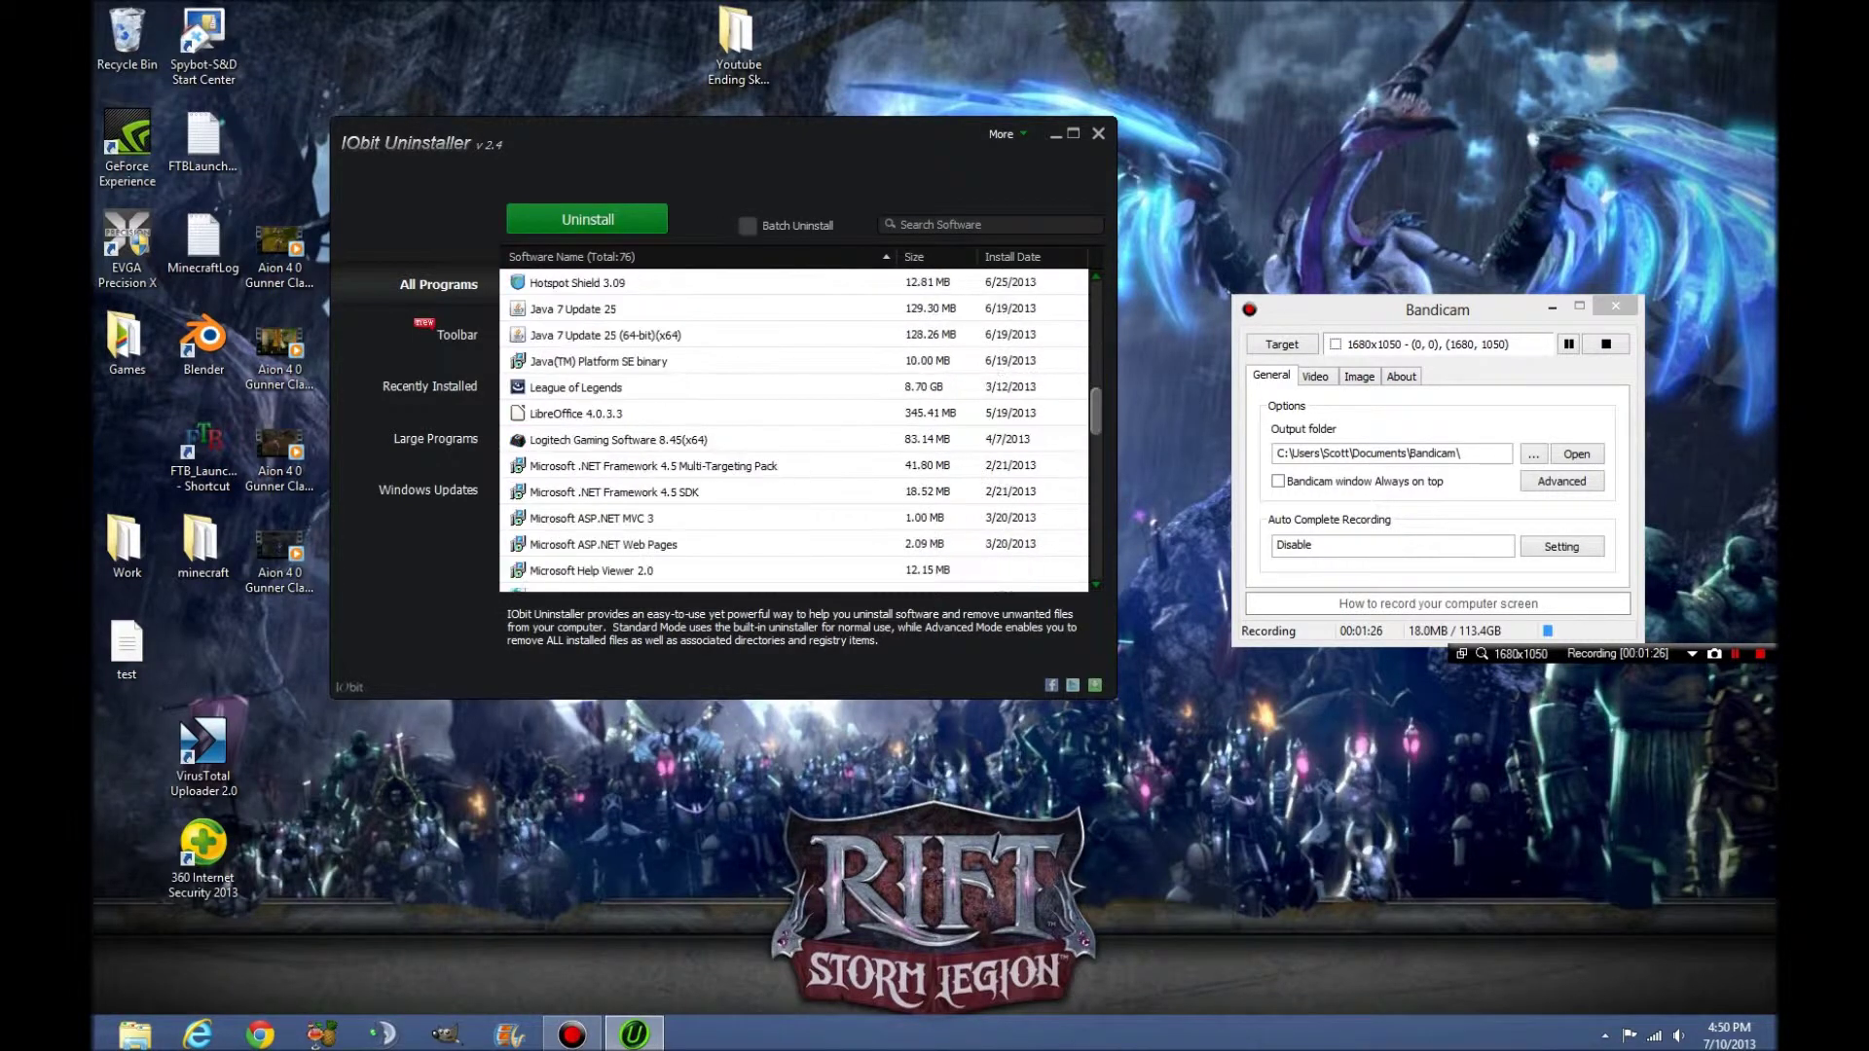
scroll(794, 431, up, 5)
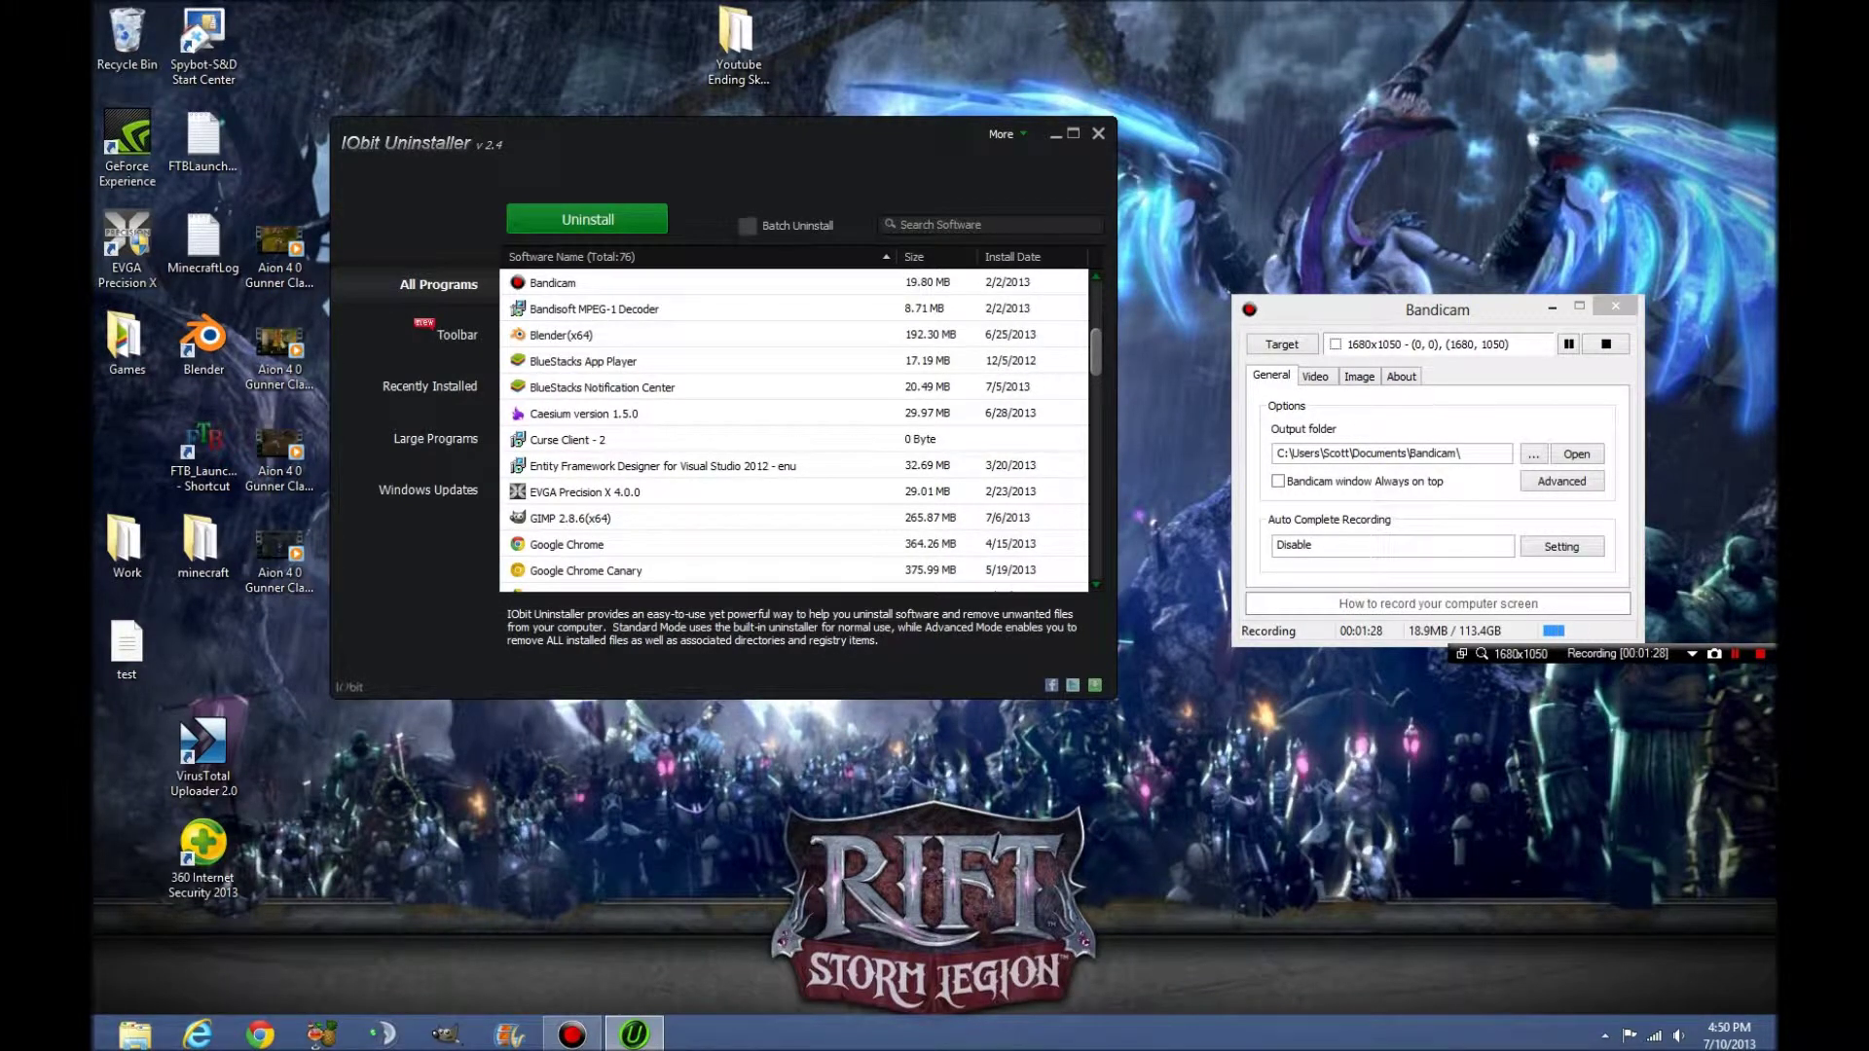
click(1098, 133)
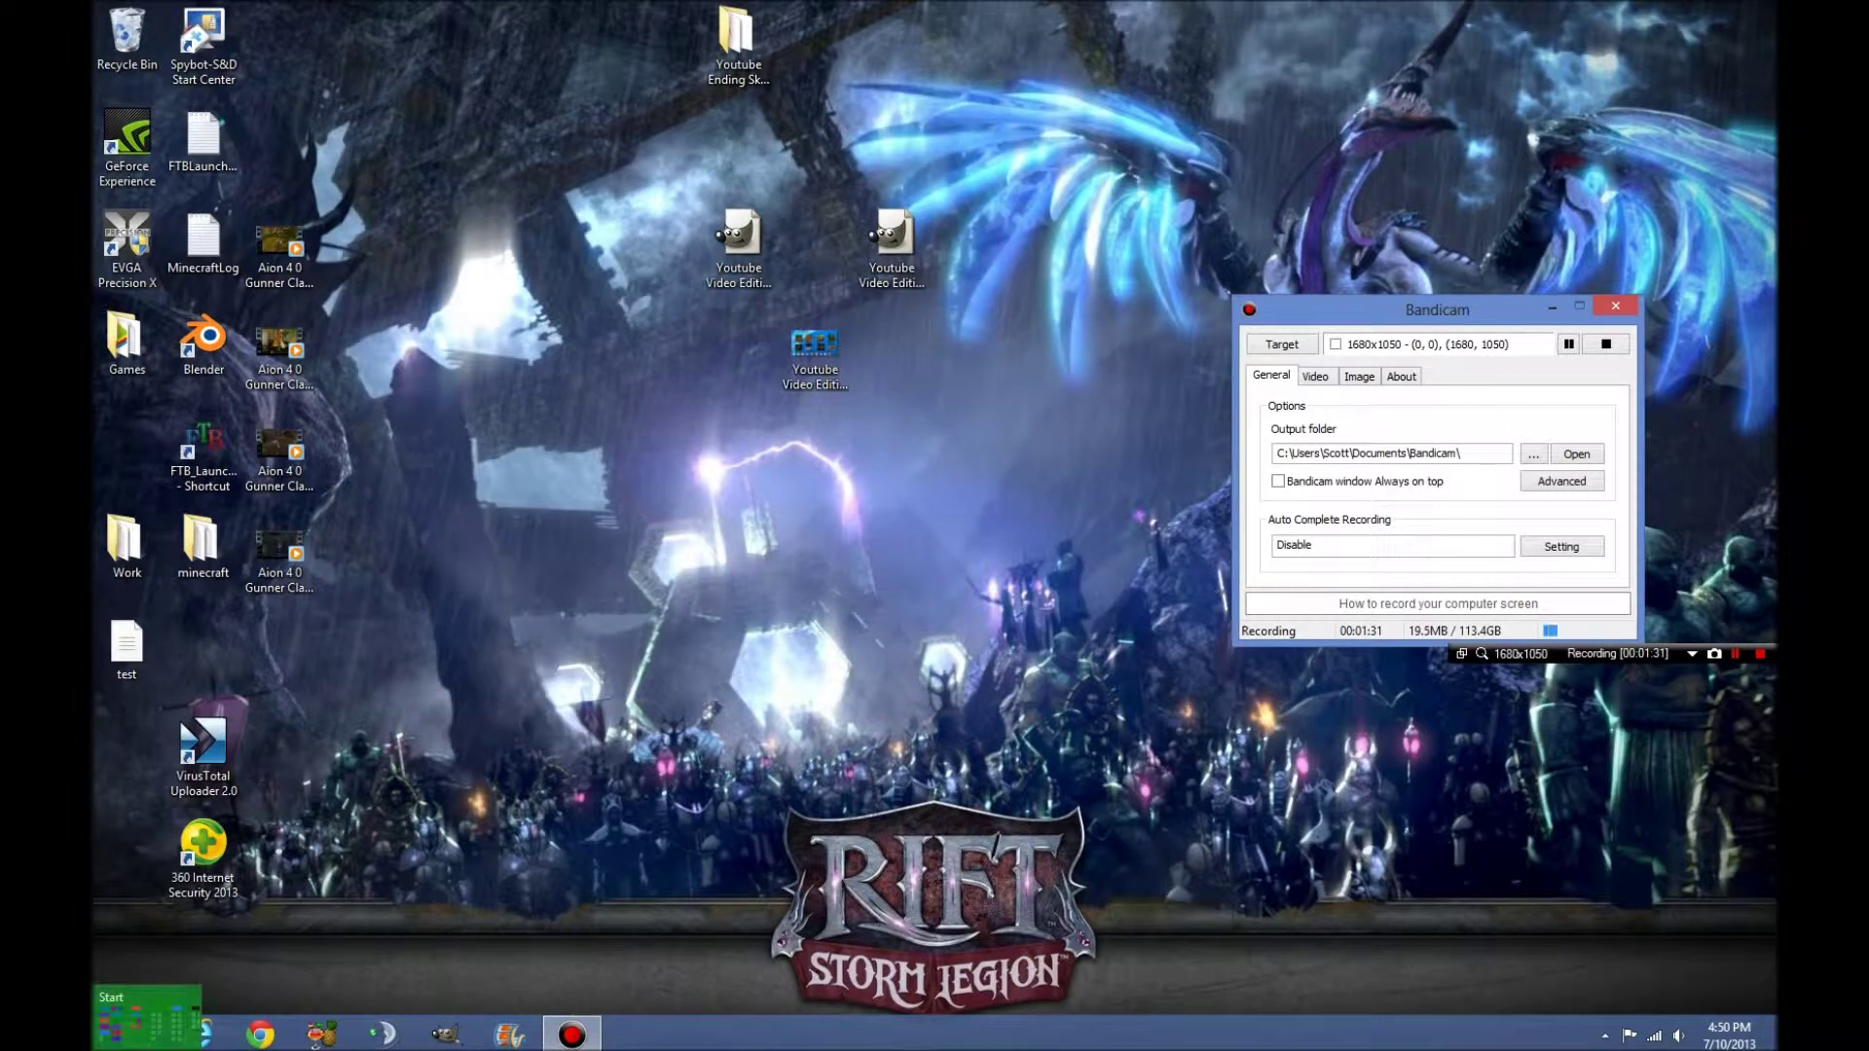
- Delete the McAfee folder from Program Files on Local Disk (C:) in File Explorer
click(134, 1034)
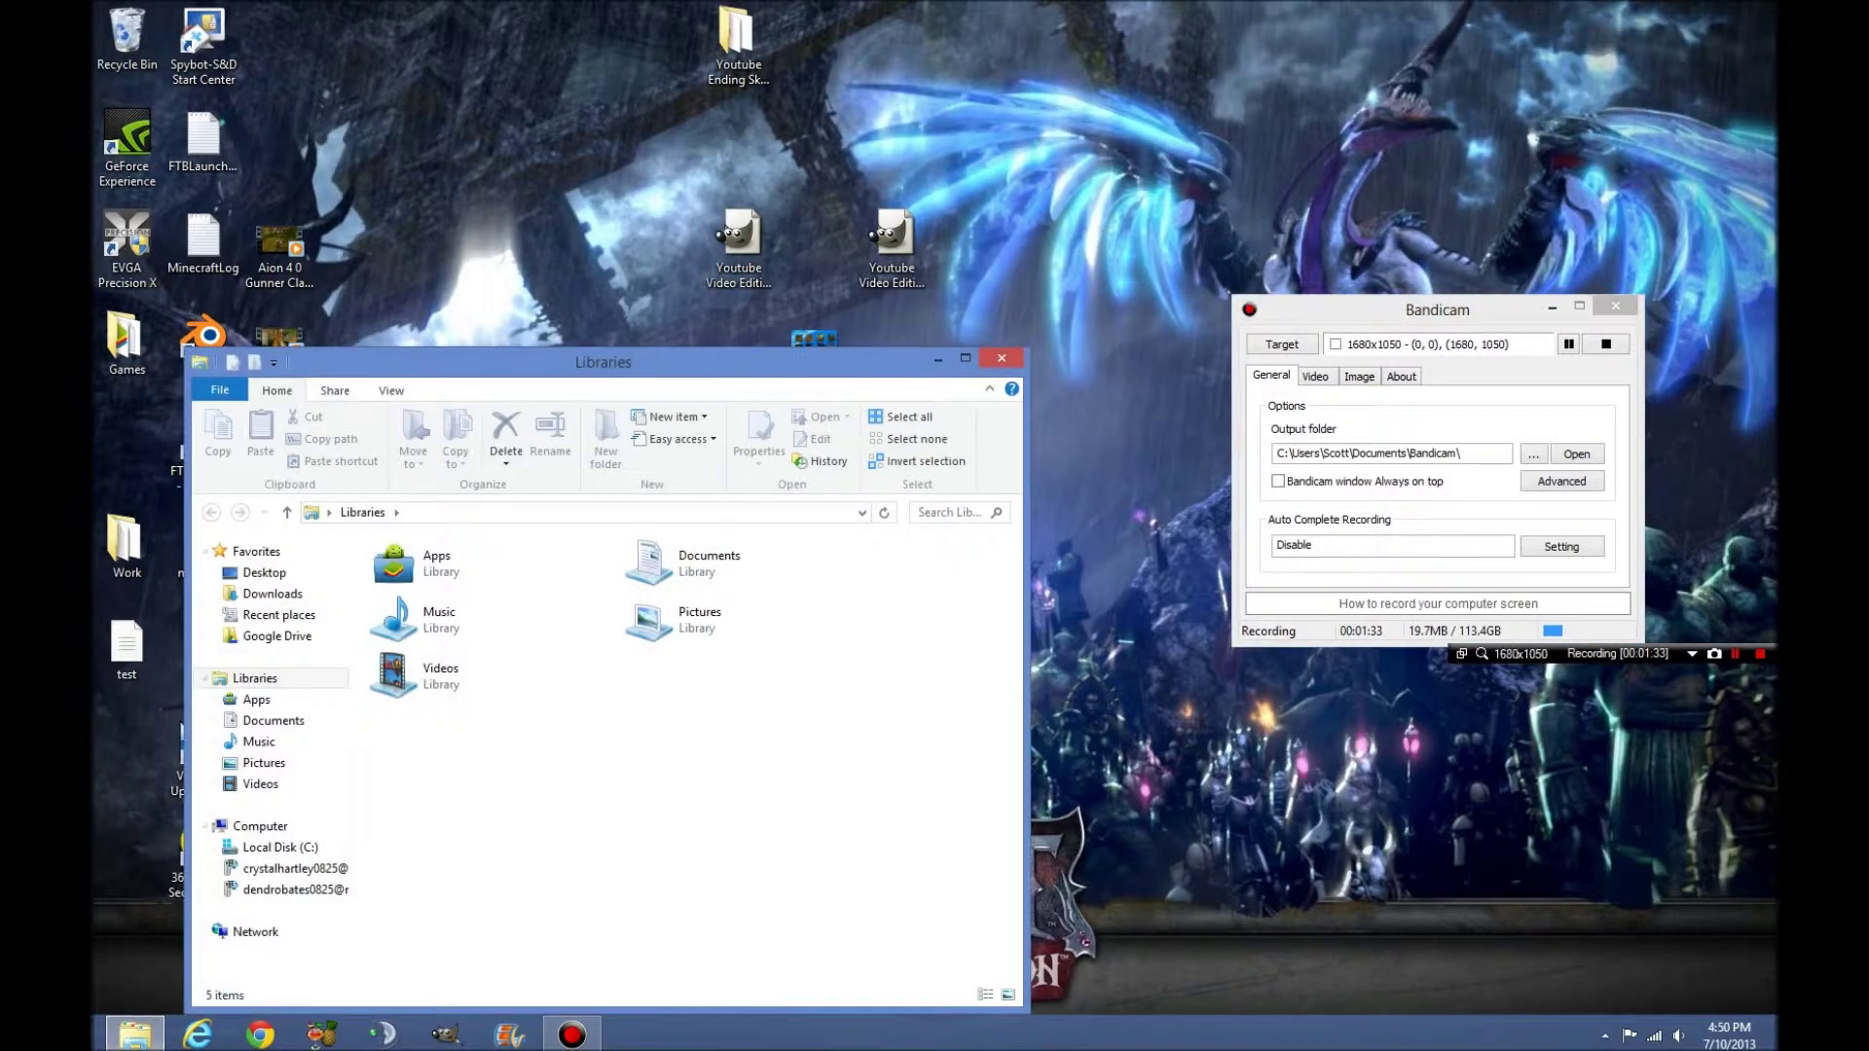
drag(457, 362, 468, 274)
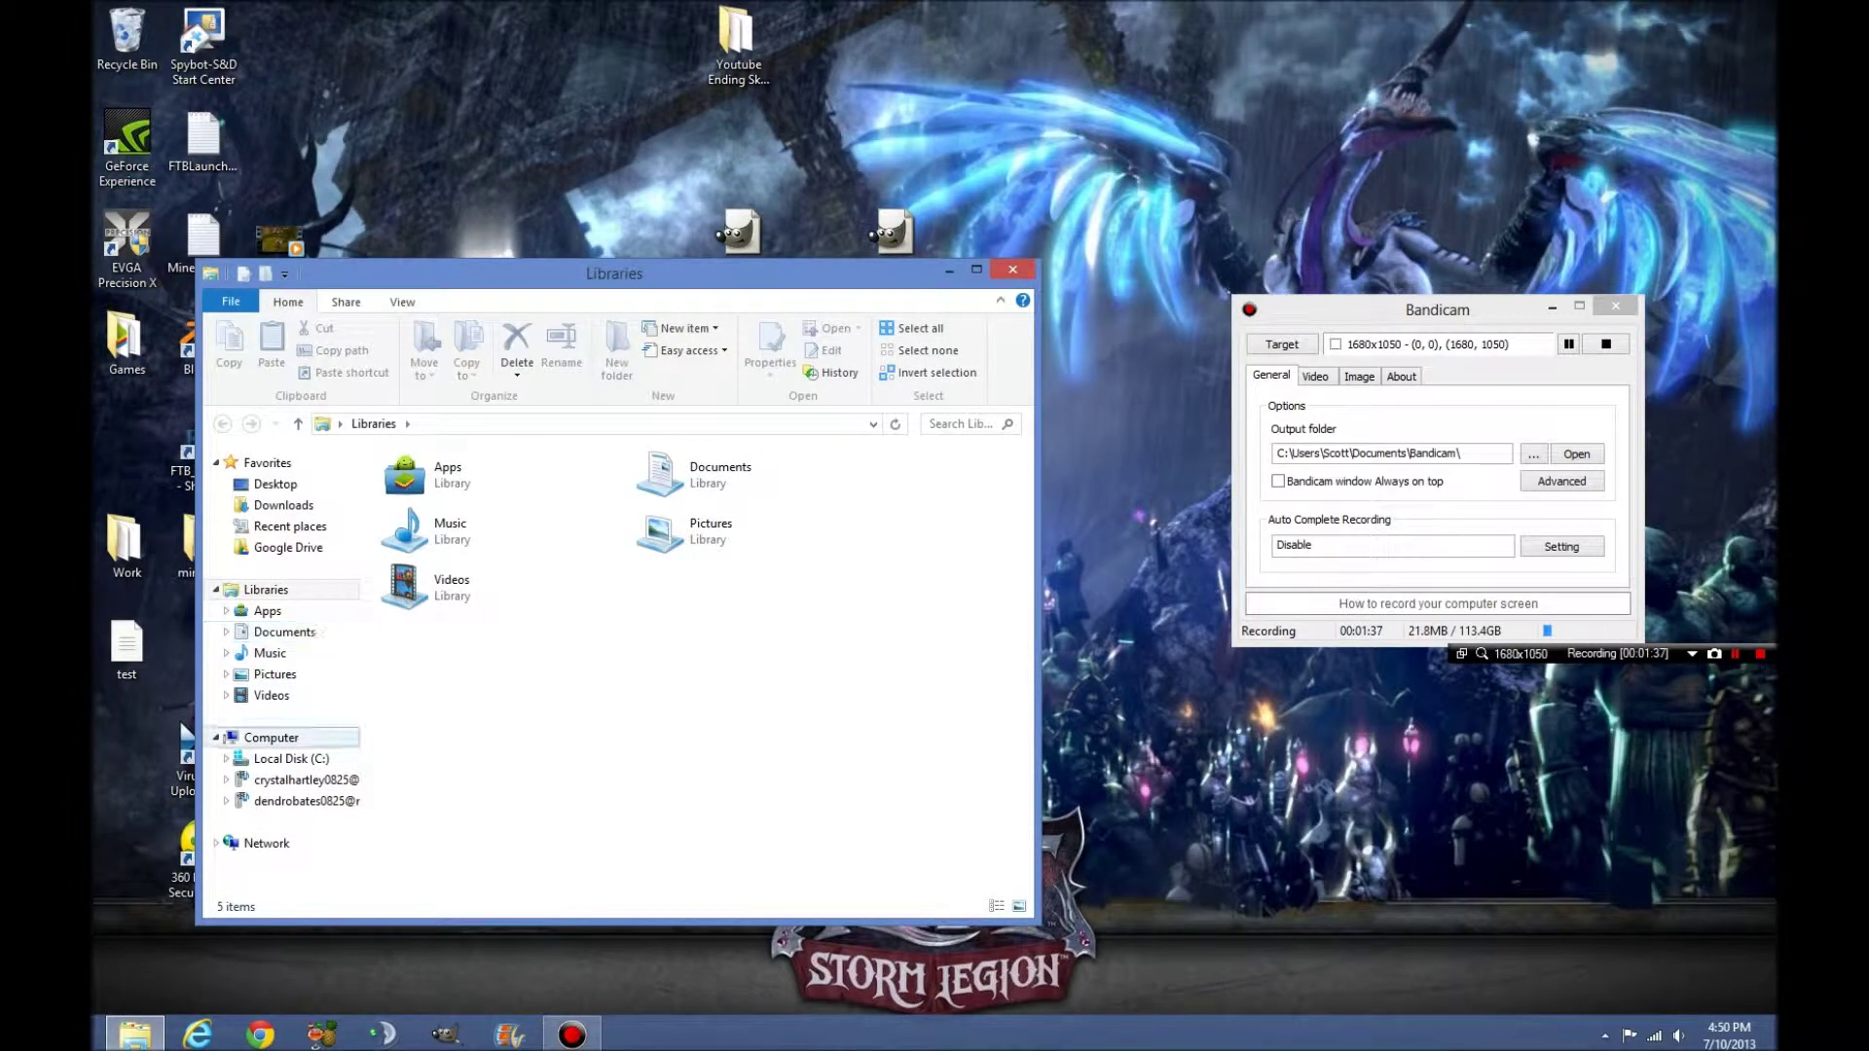
click(292, 758)
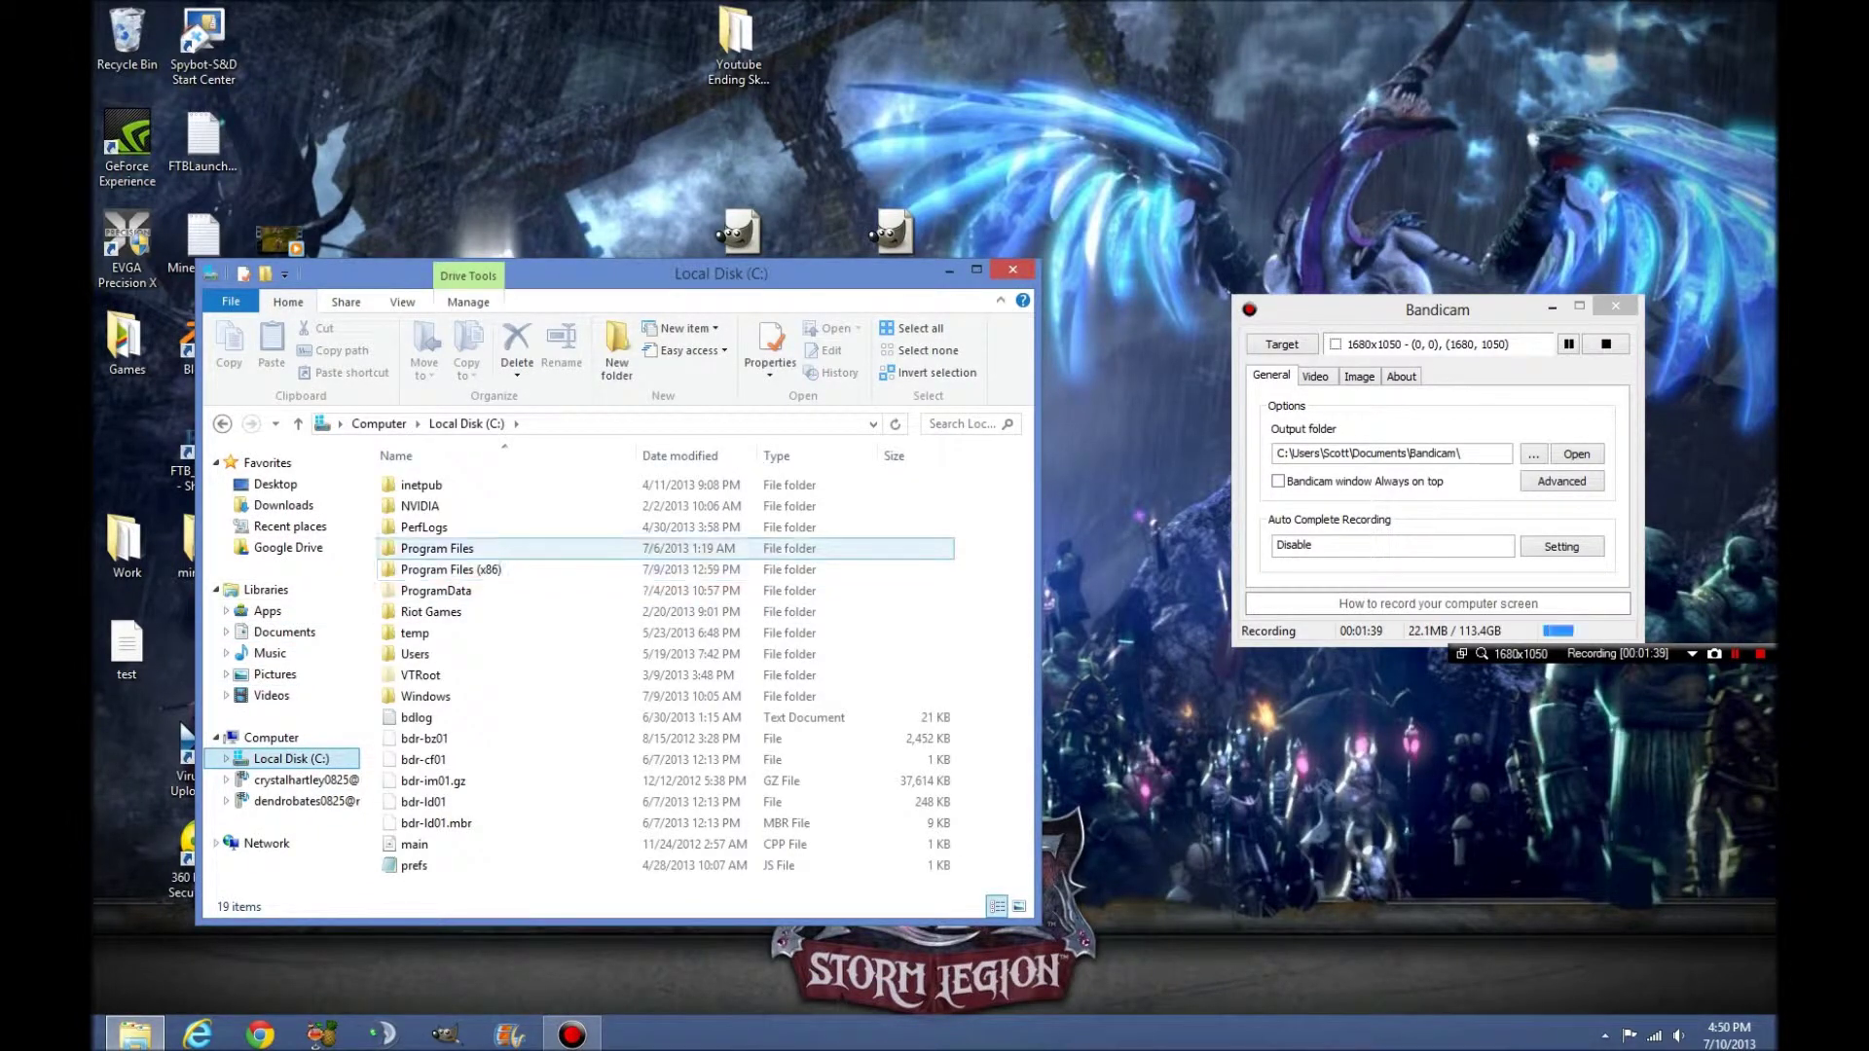
double_click(447, 553)
scroll(457, 604, down, 2)
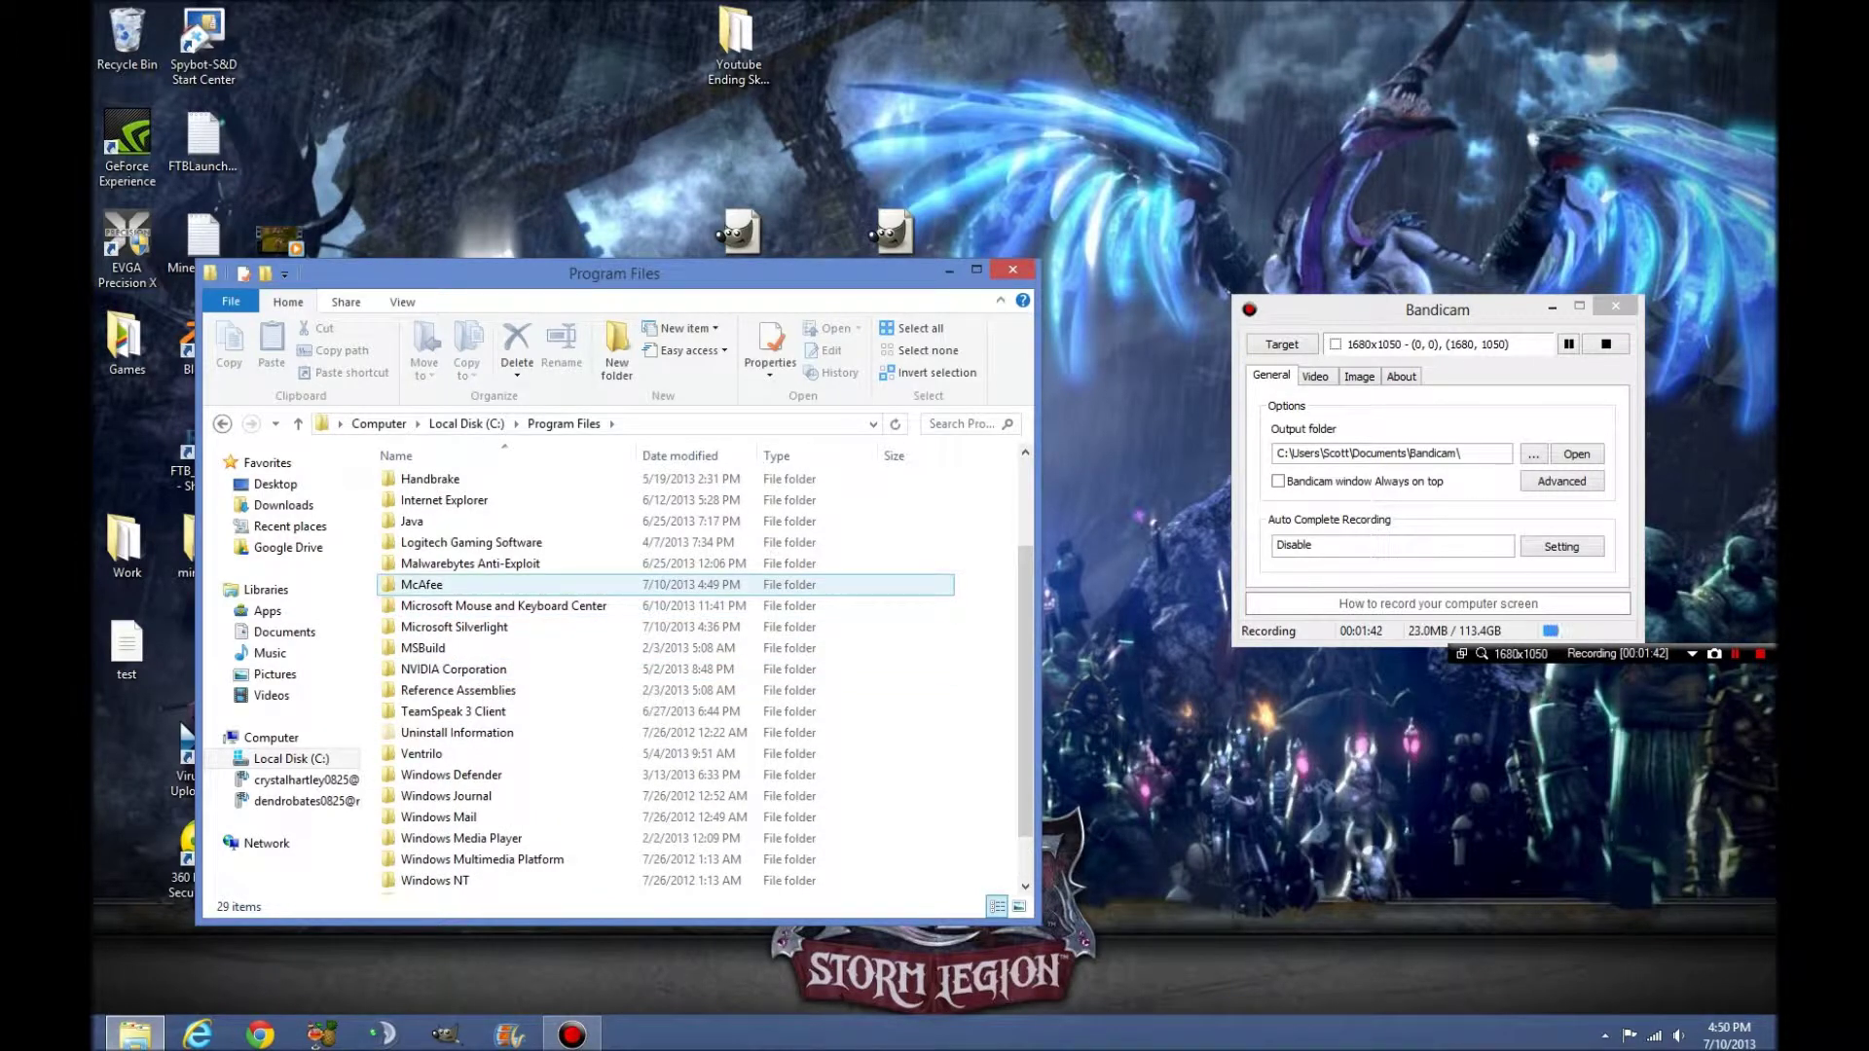
click(448, 585)
key(Delete)
key(Return)
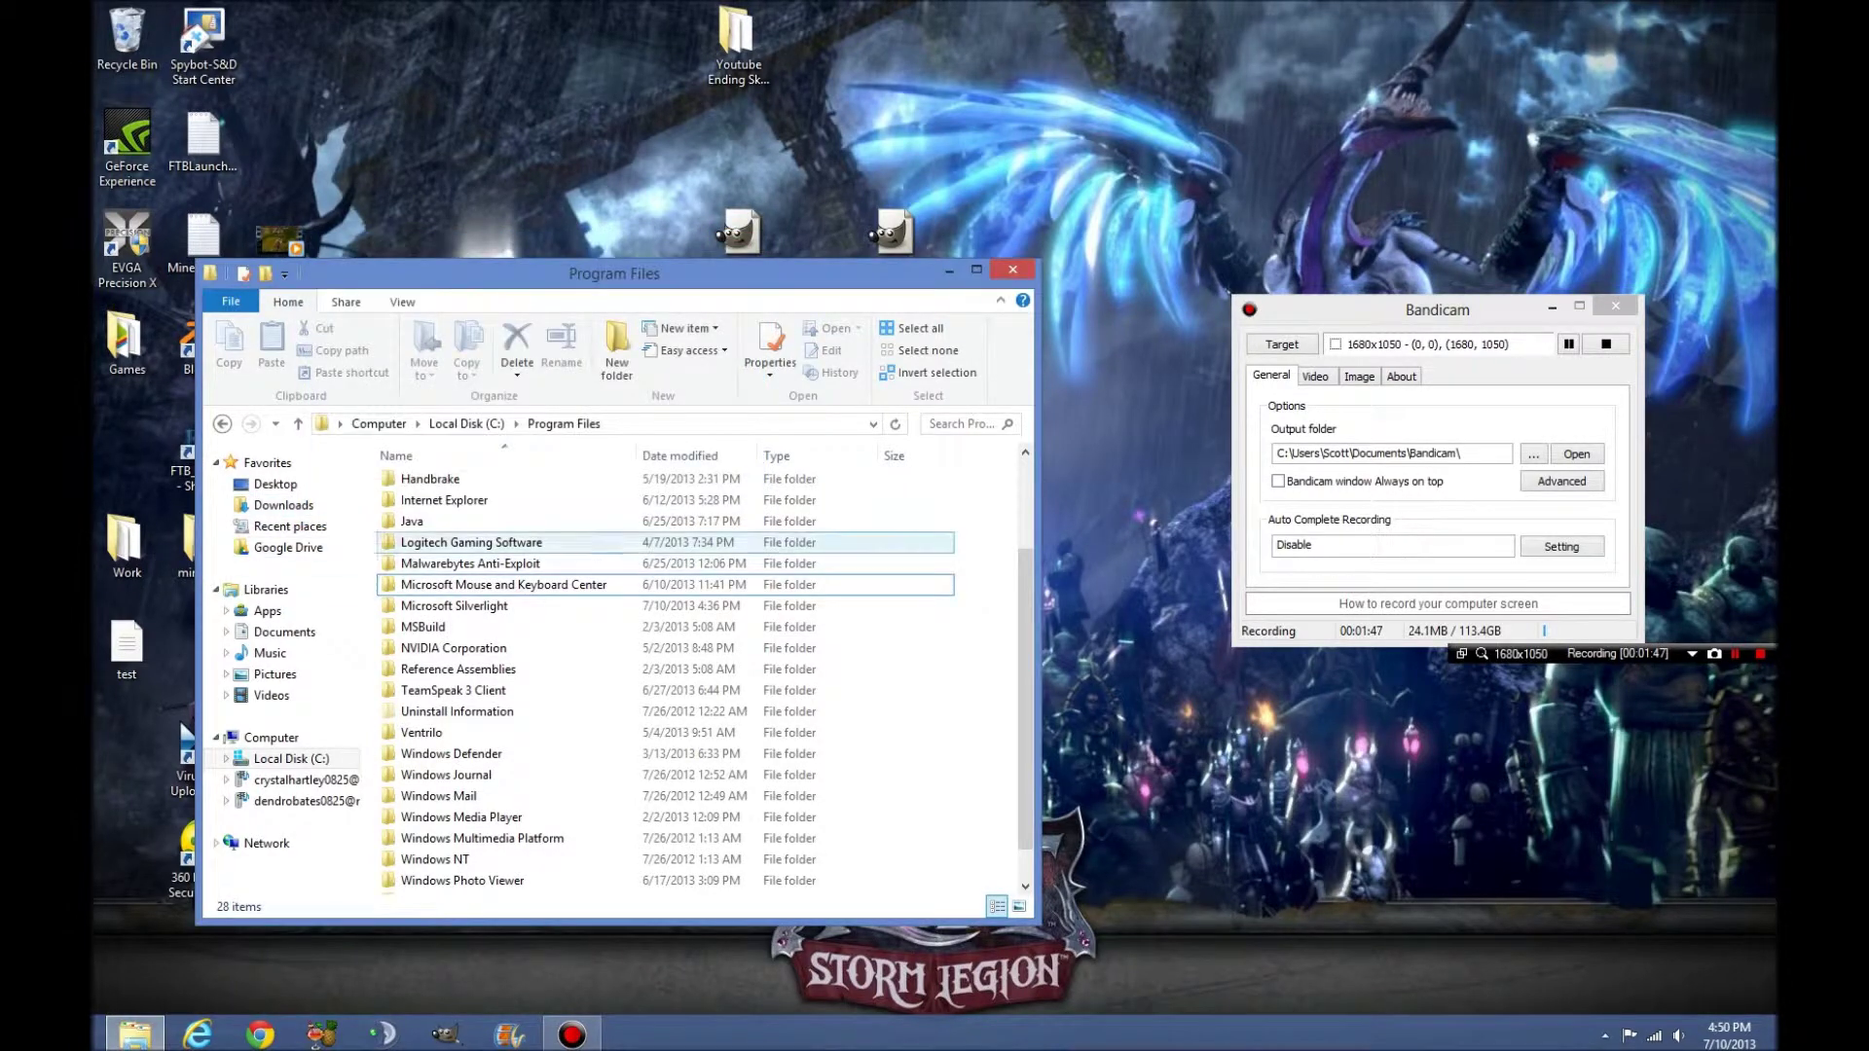
- Open the Program Files (x86) folder on Local Disk (C:)
scroll(613, 619, down, 2)
scroll(614, 674, up, 3)
click(284, 632)
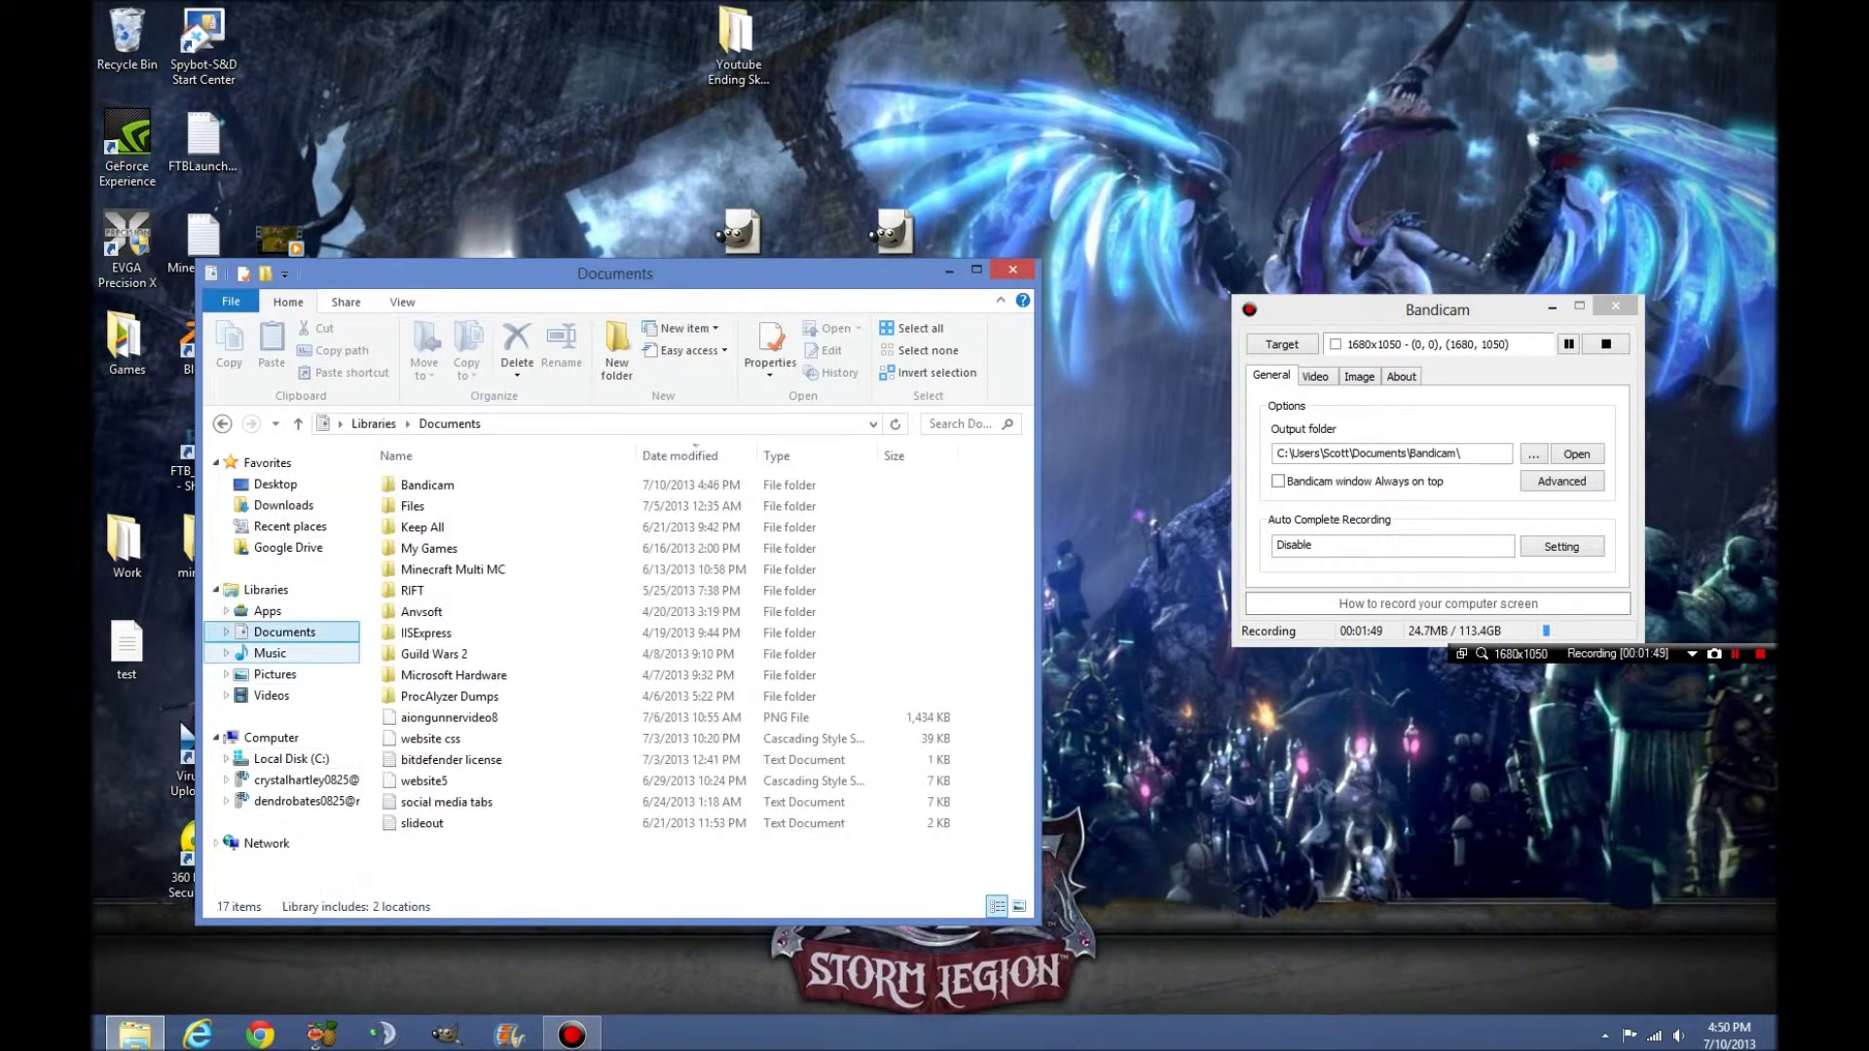
click(291, 758)
double_click(438, 570)
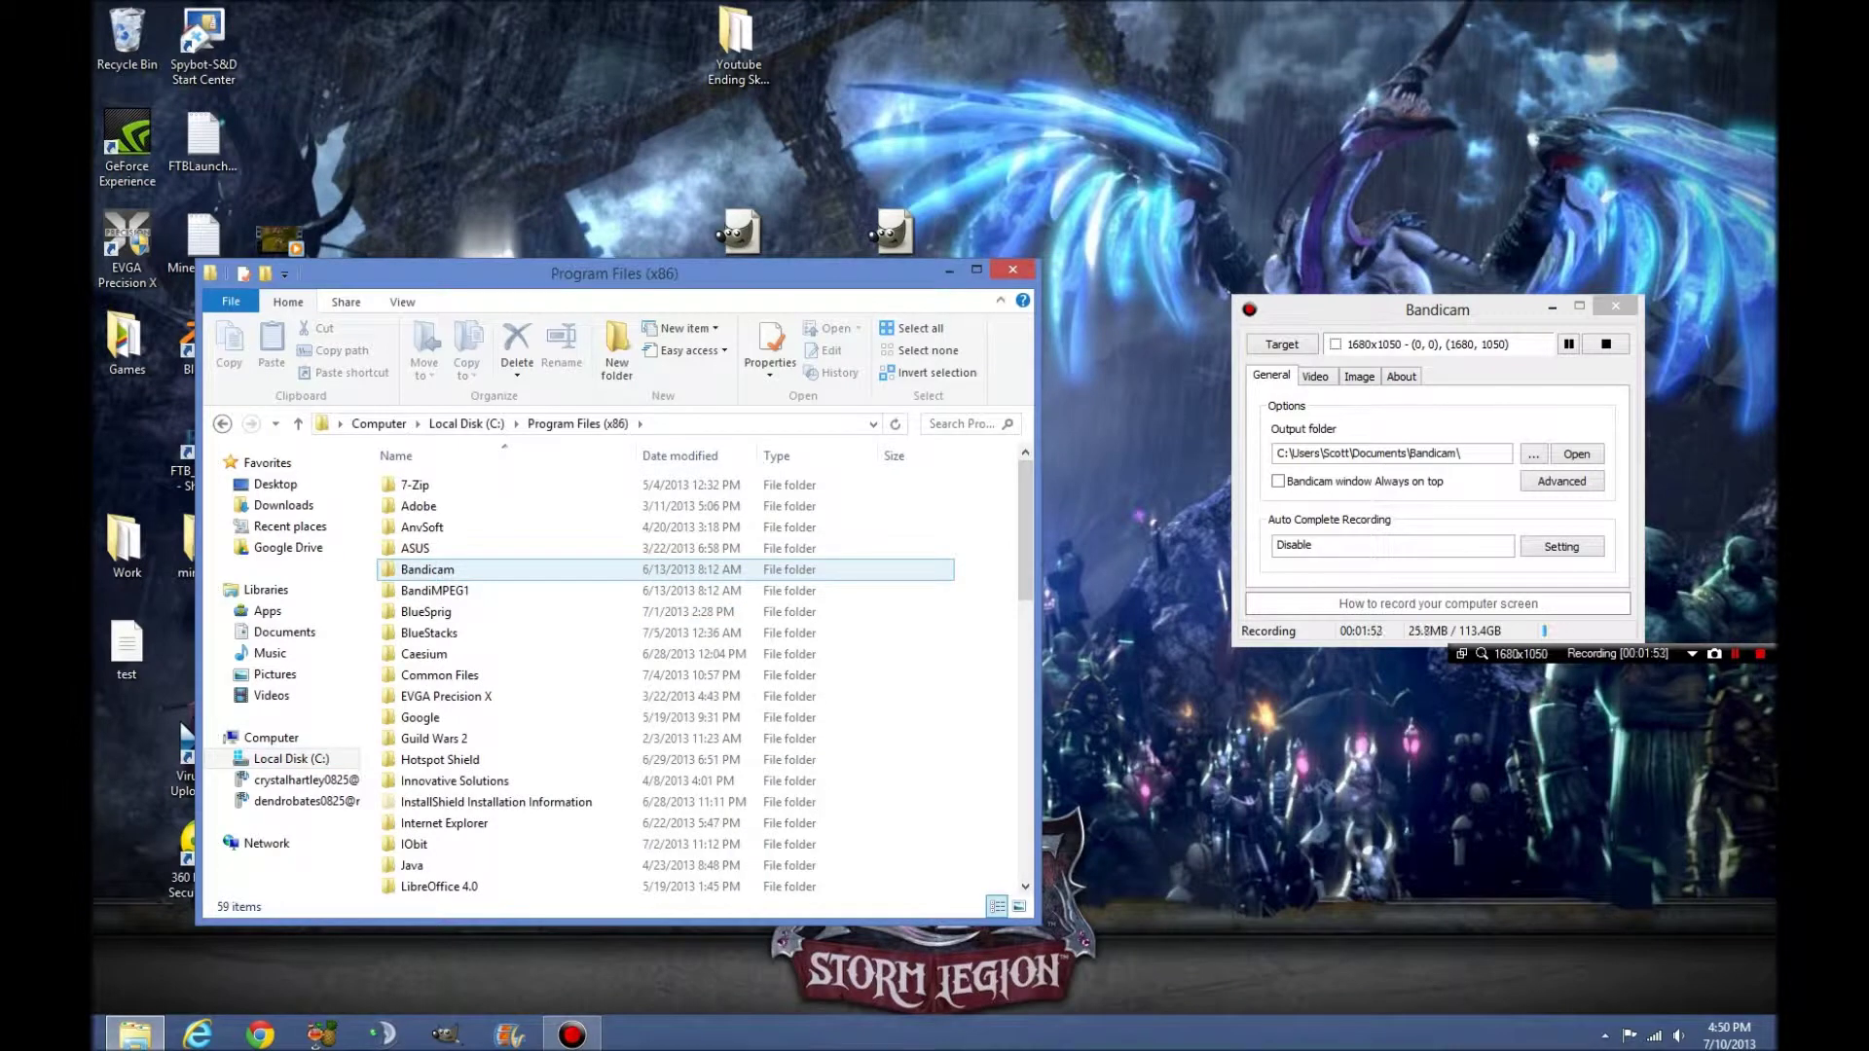
- Try to delete the McAfee folder from Program Files (x86) with administrator permission
scroll(438, 584, down, 2)
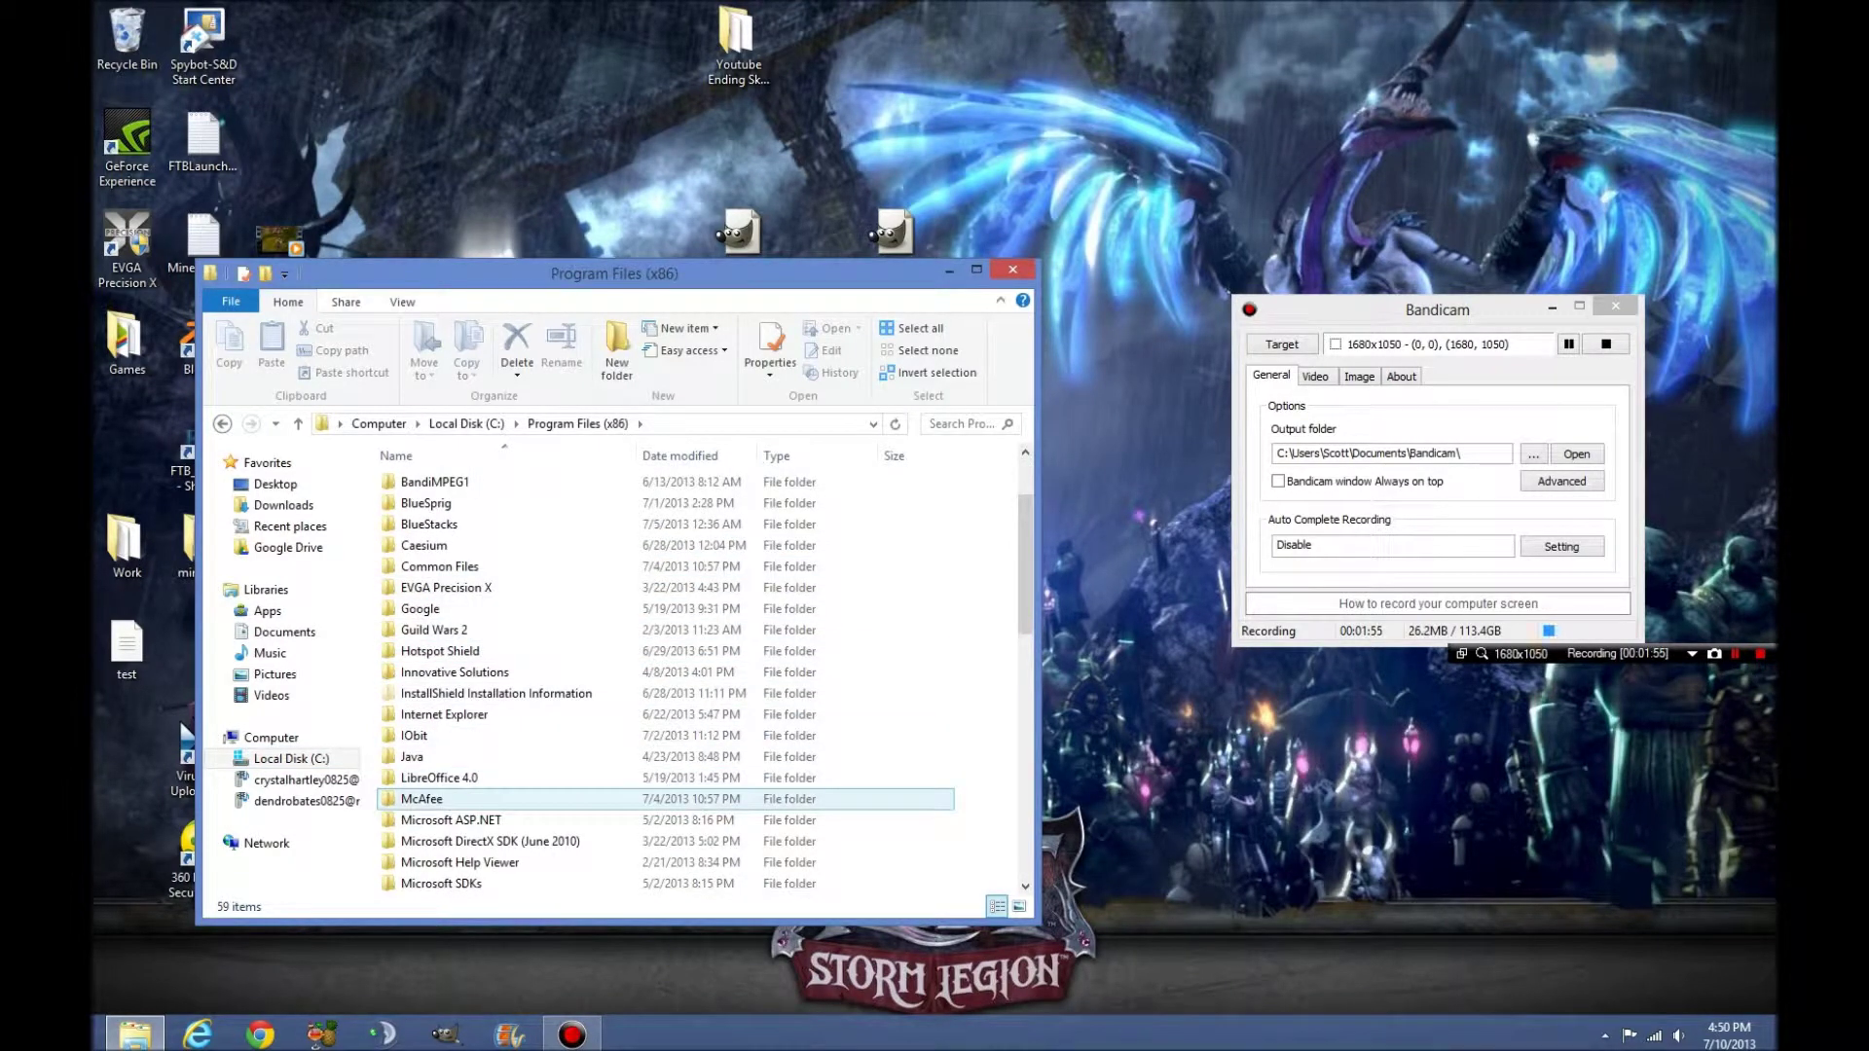
click(422, 799)
key(Delete)
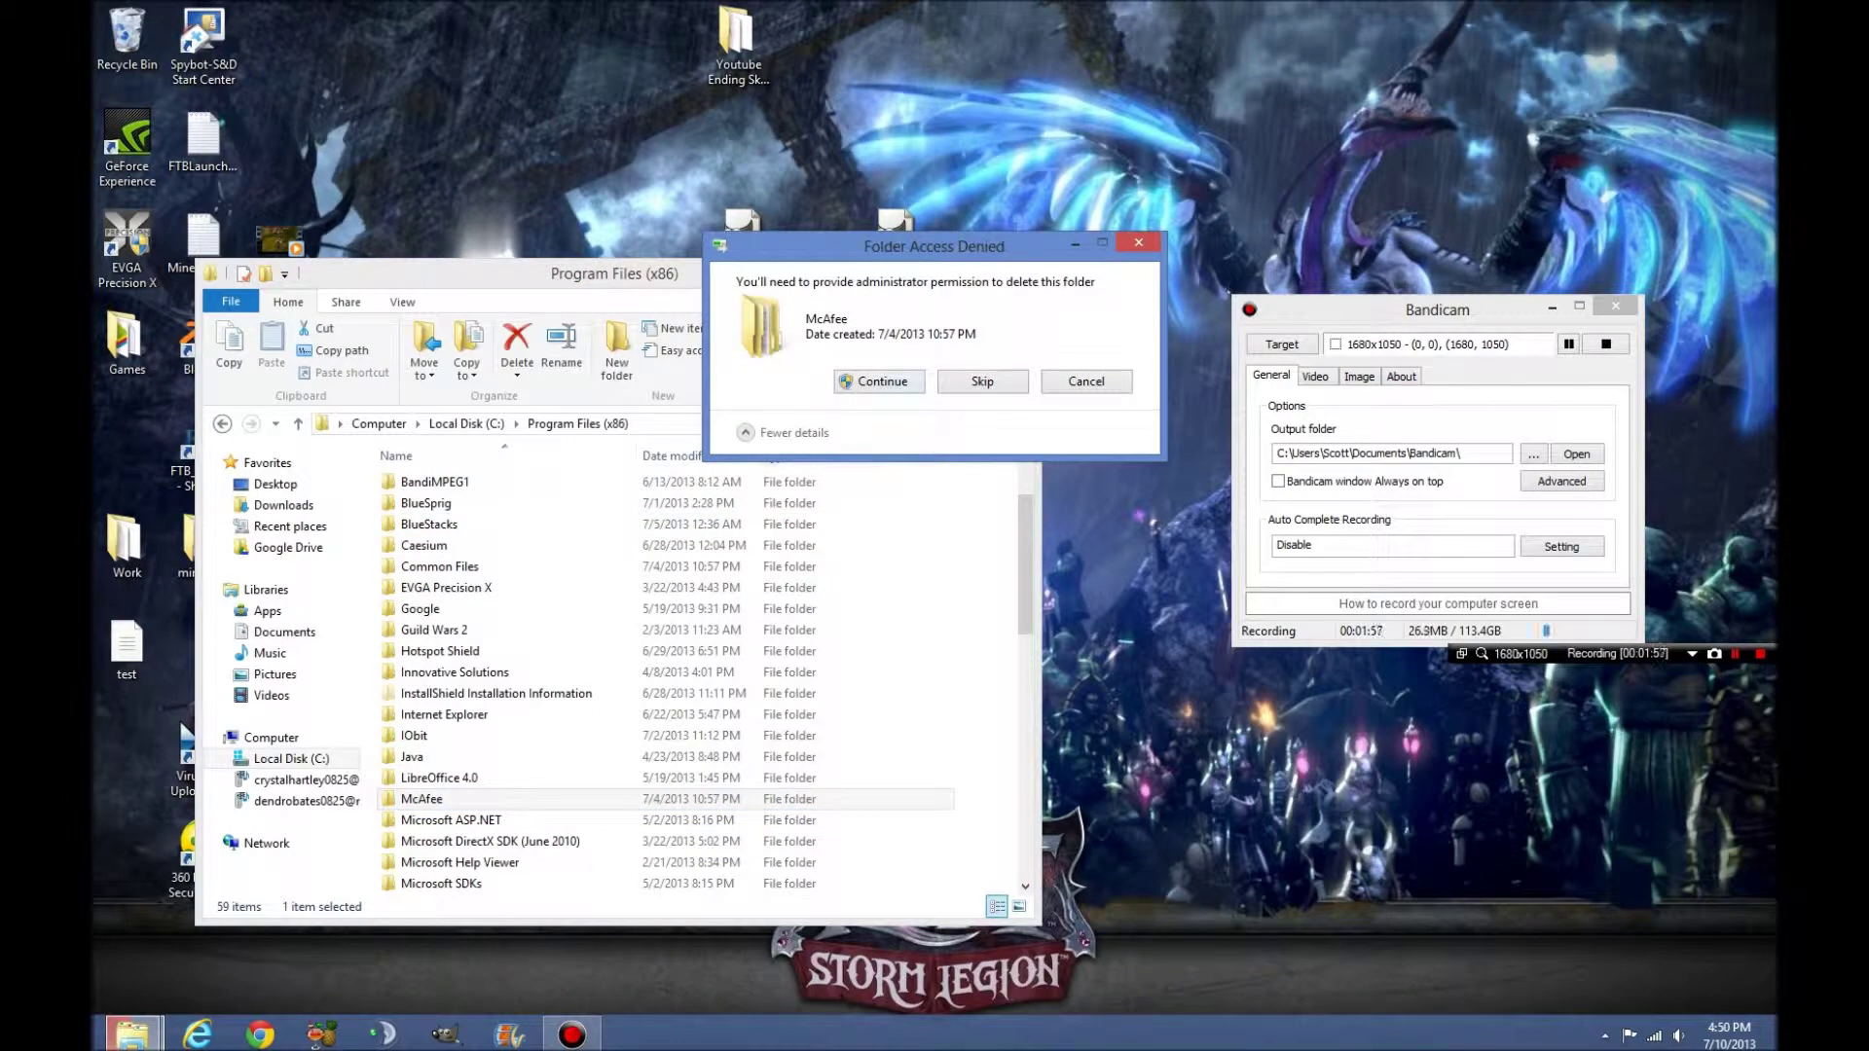
key(Return)
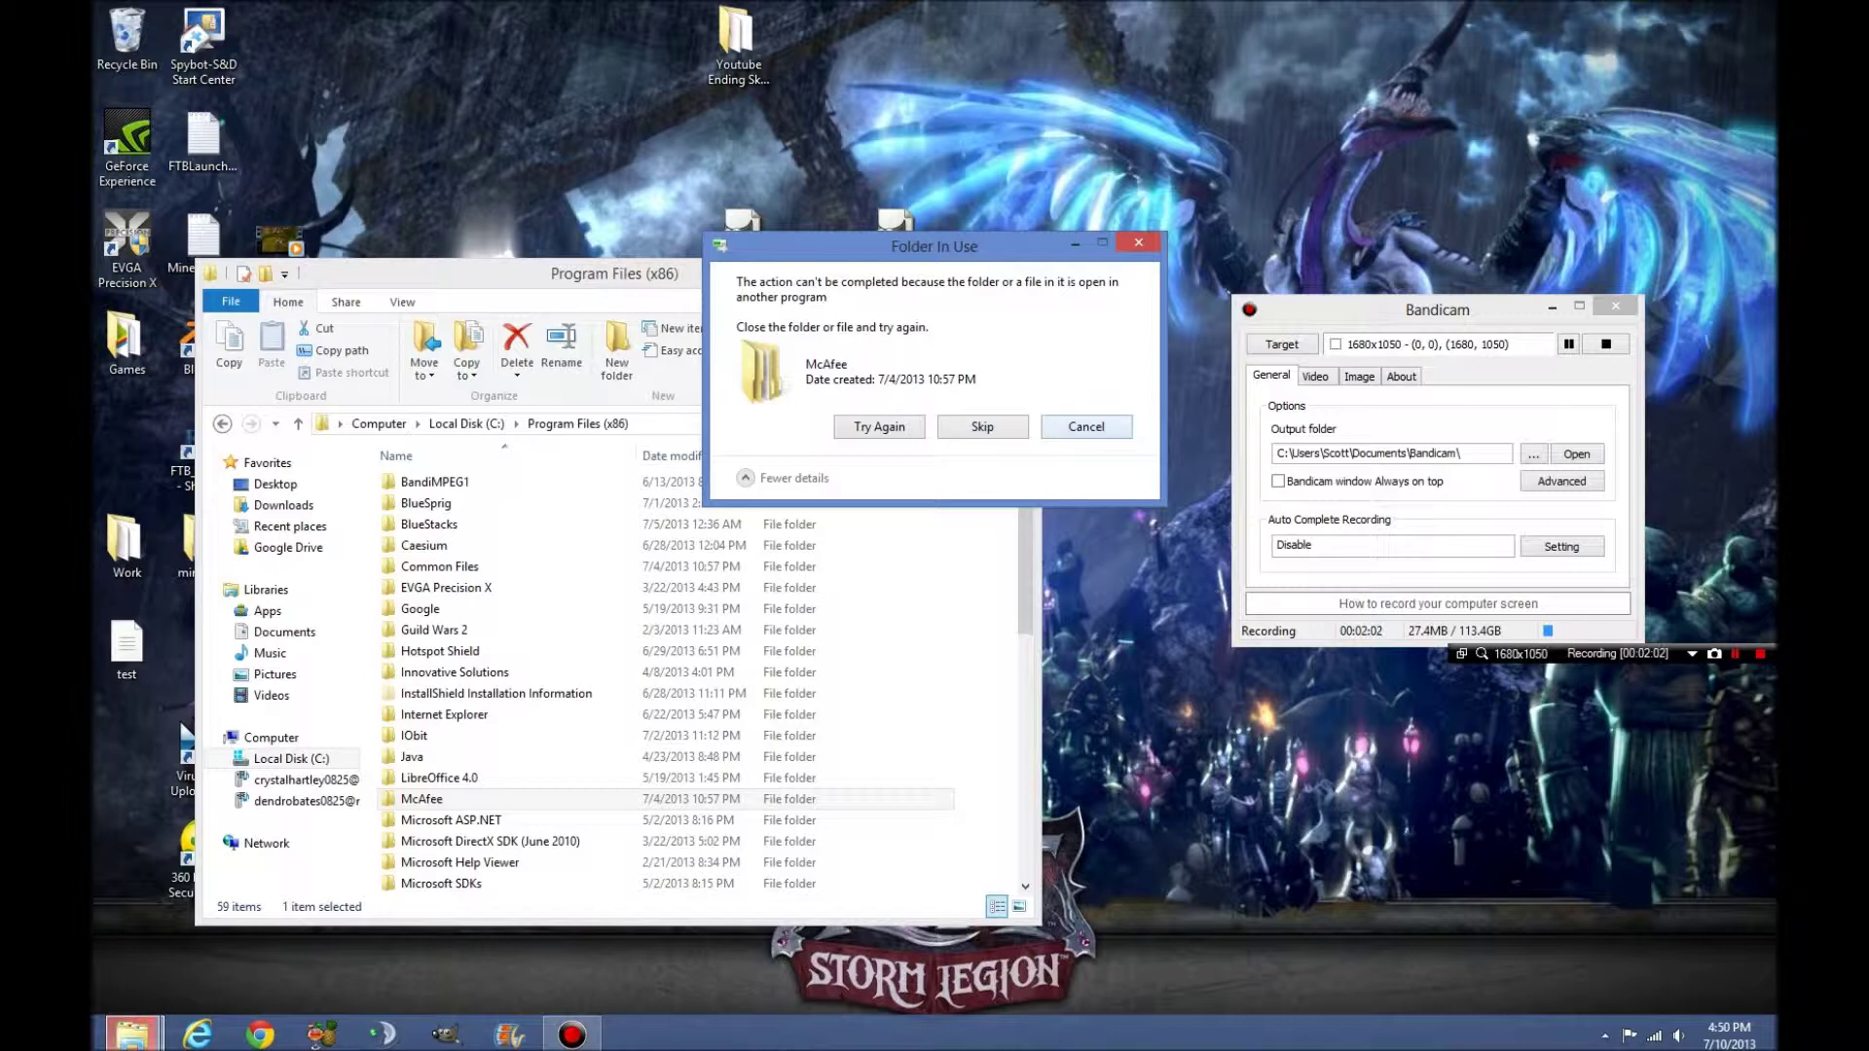
key(Return)
click(1087, 426)
click(99, 1044)
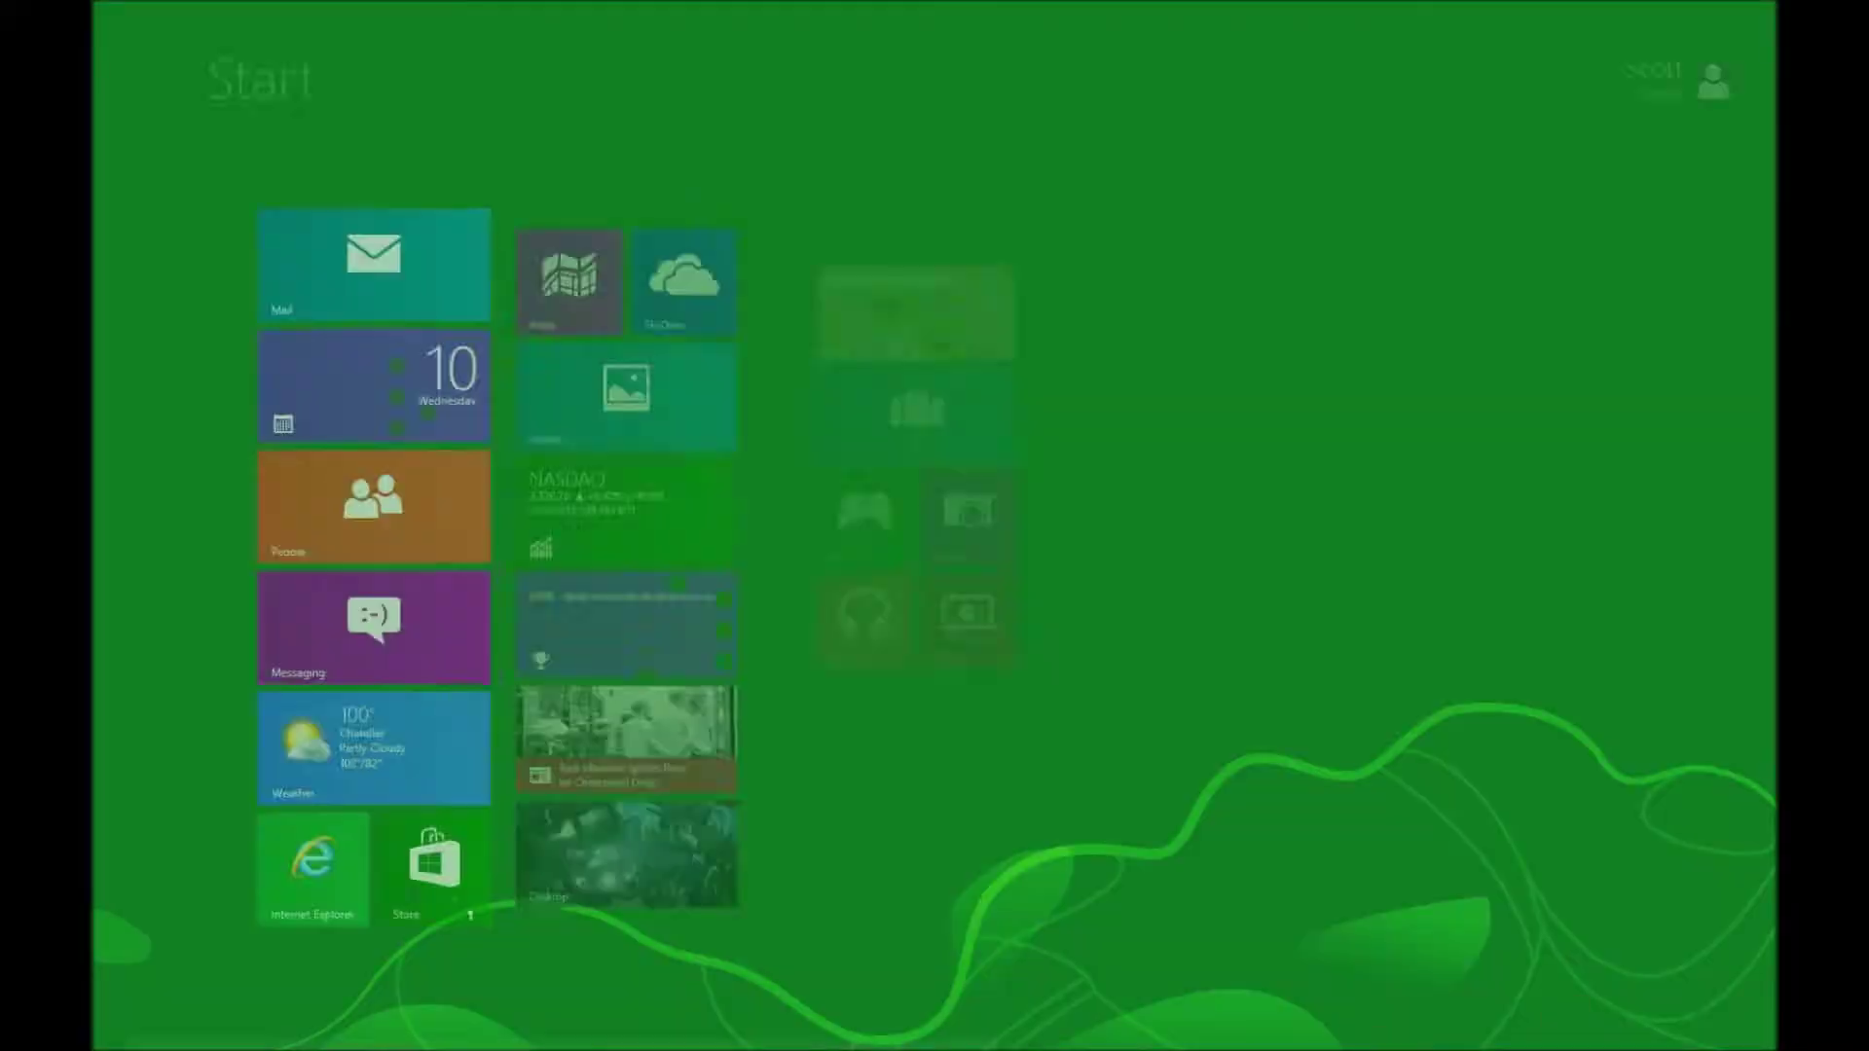
key(super)
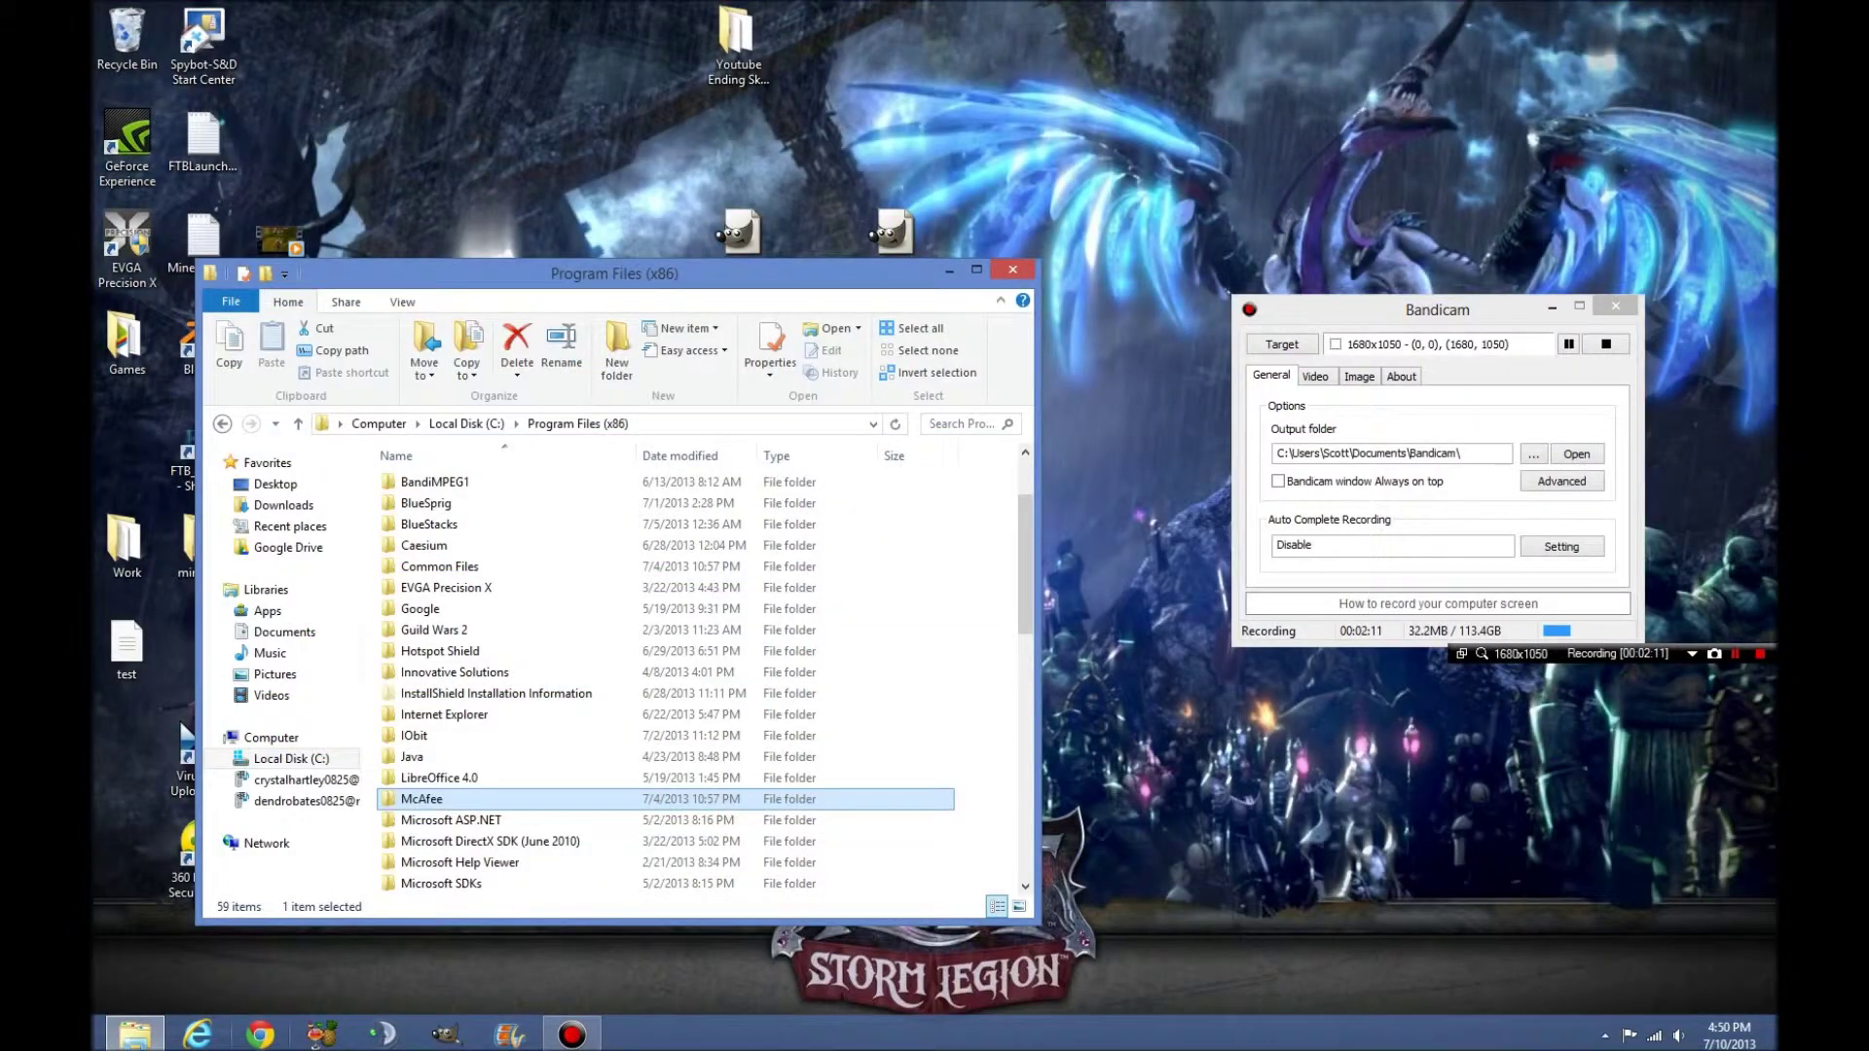
- Search for unlocker in Chrome, save the Unlocker installer from CNET Download.com to Downloads, and run it
click(260, 1034)
text(unlocker)
key(Return)
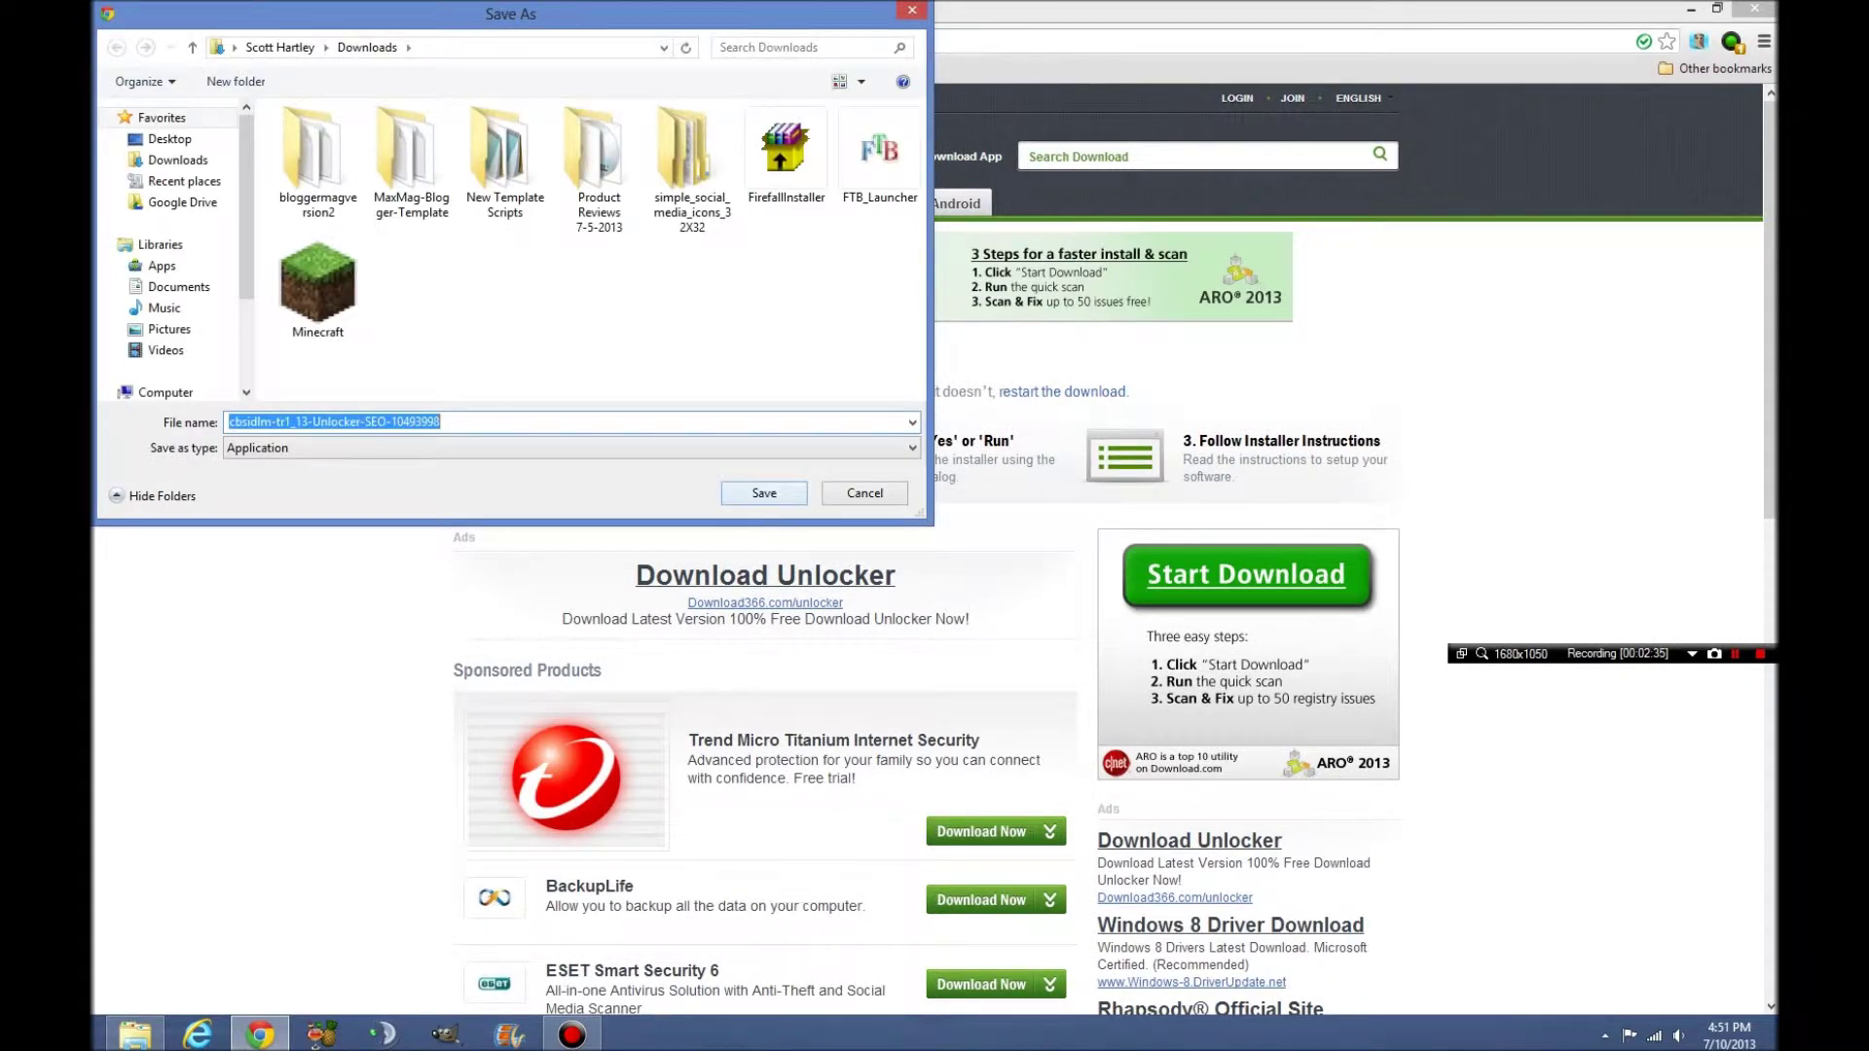
key(Return)
click(199, 993)
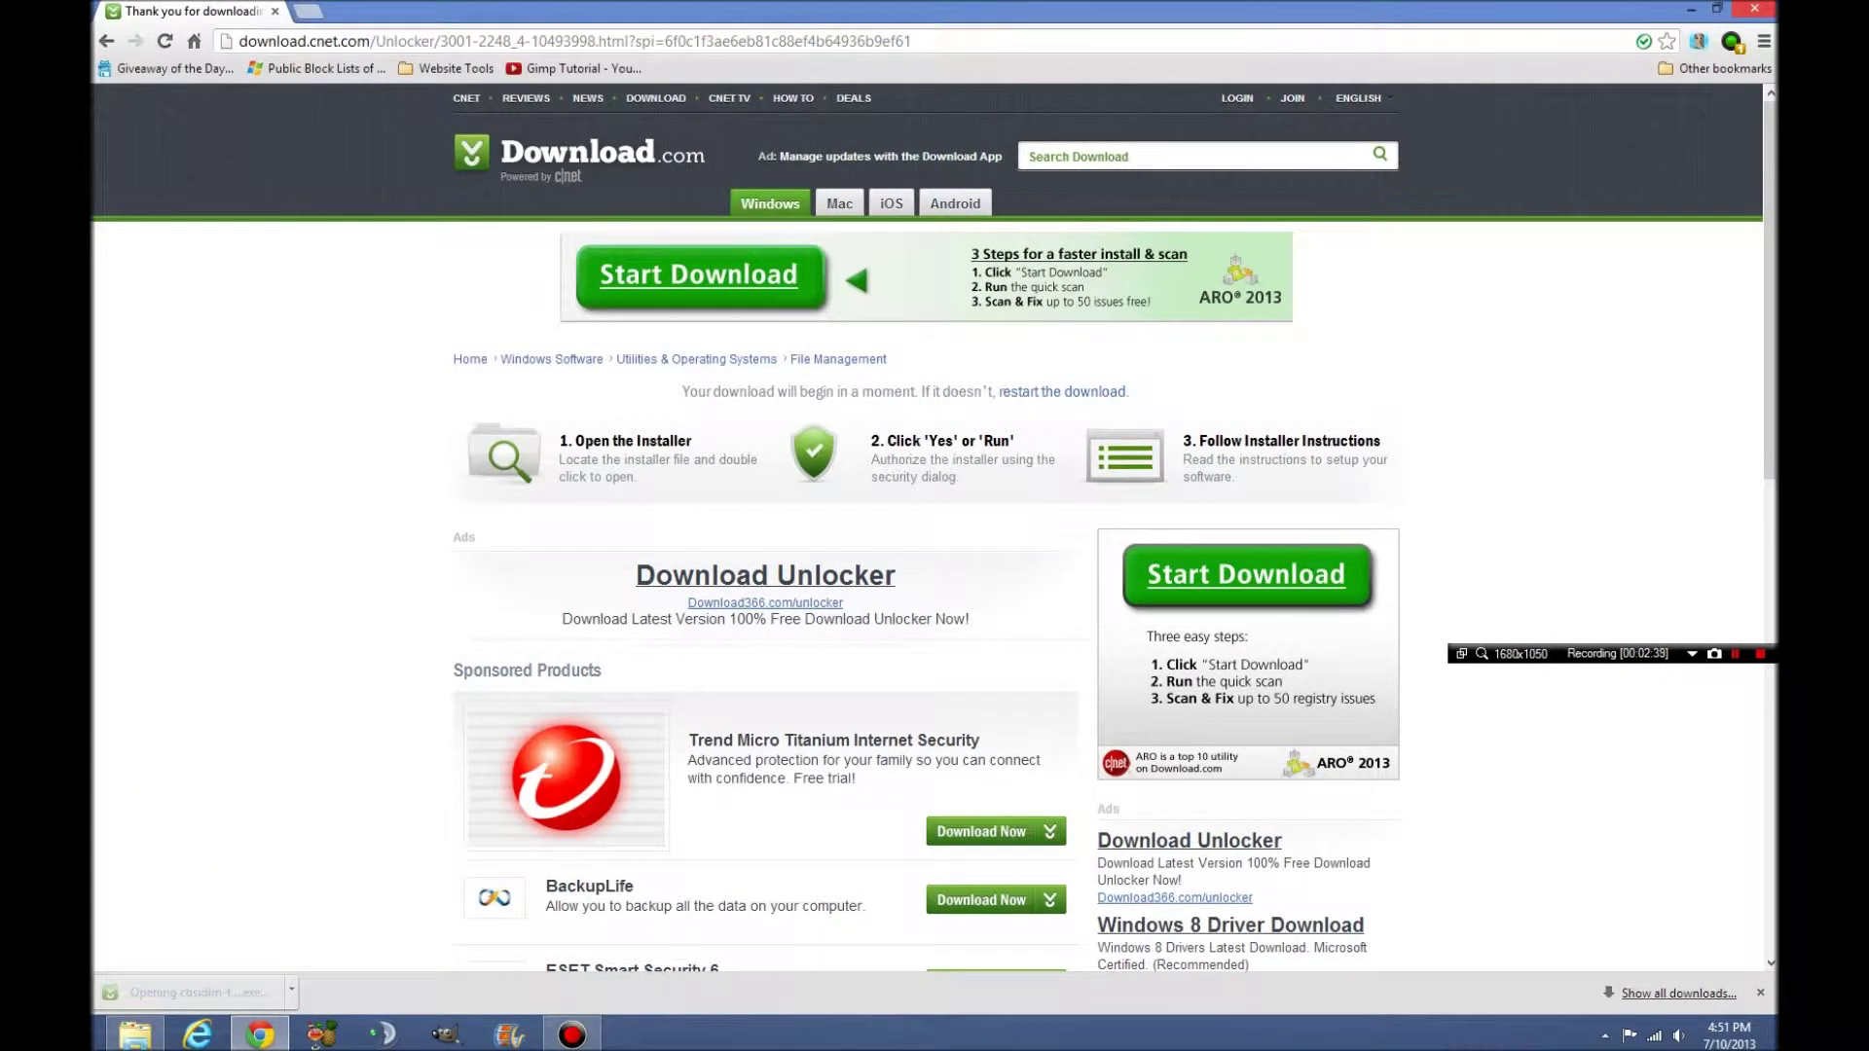
- Download Unlocker 1.9.2 through the CNET installer, declining the bundled offers, and postpone the installation
click(1692, 8)
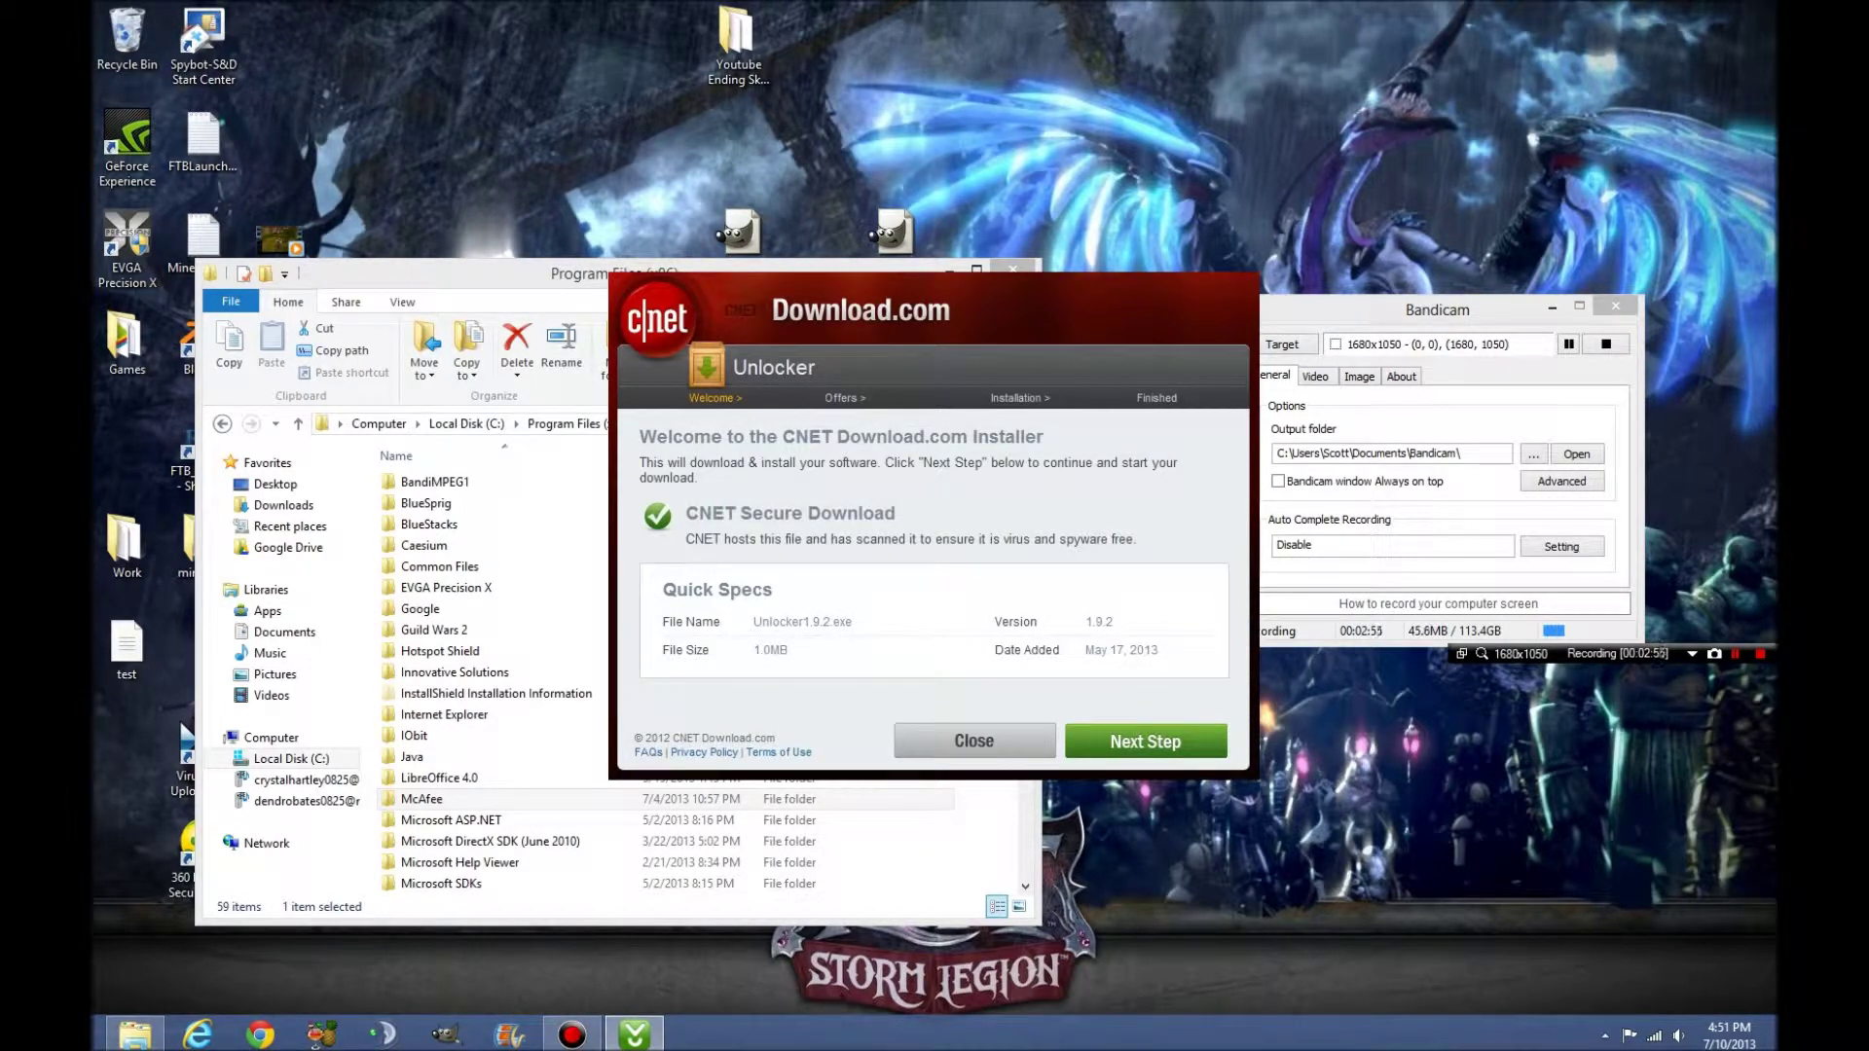
click(1145, 742)
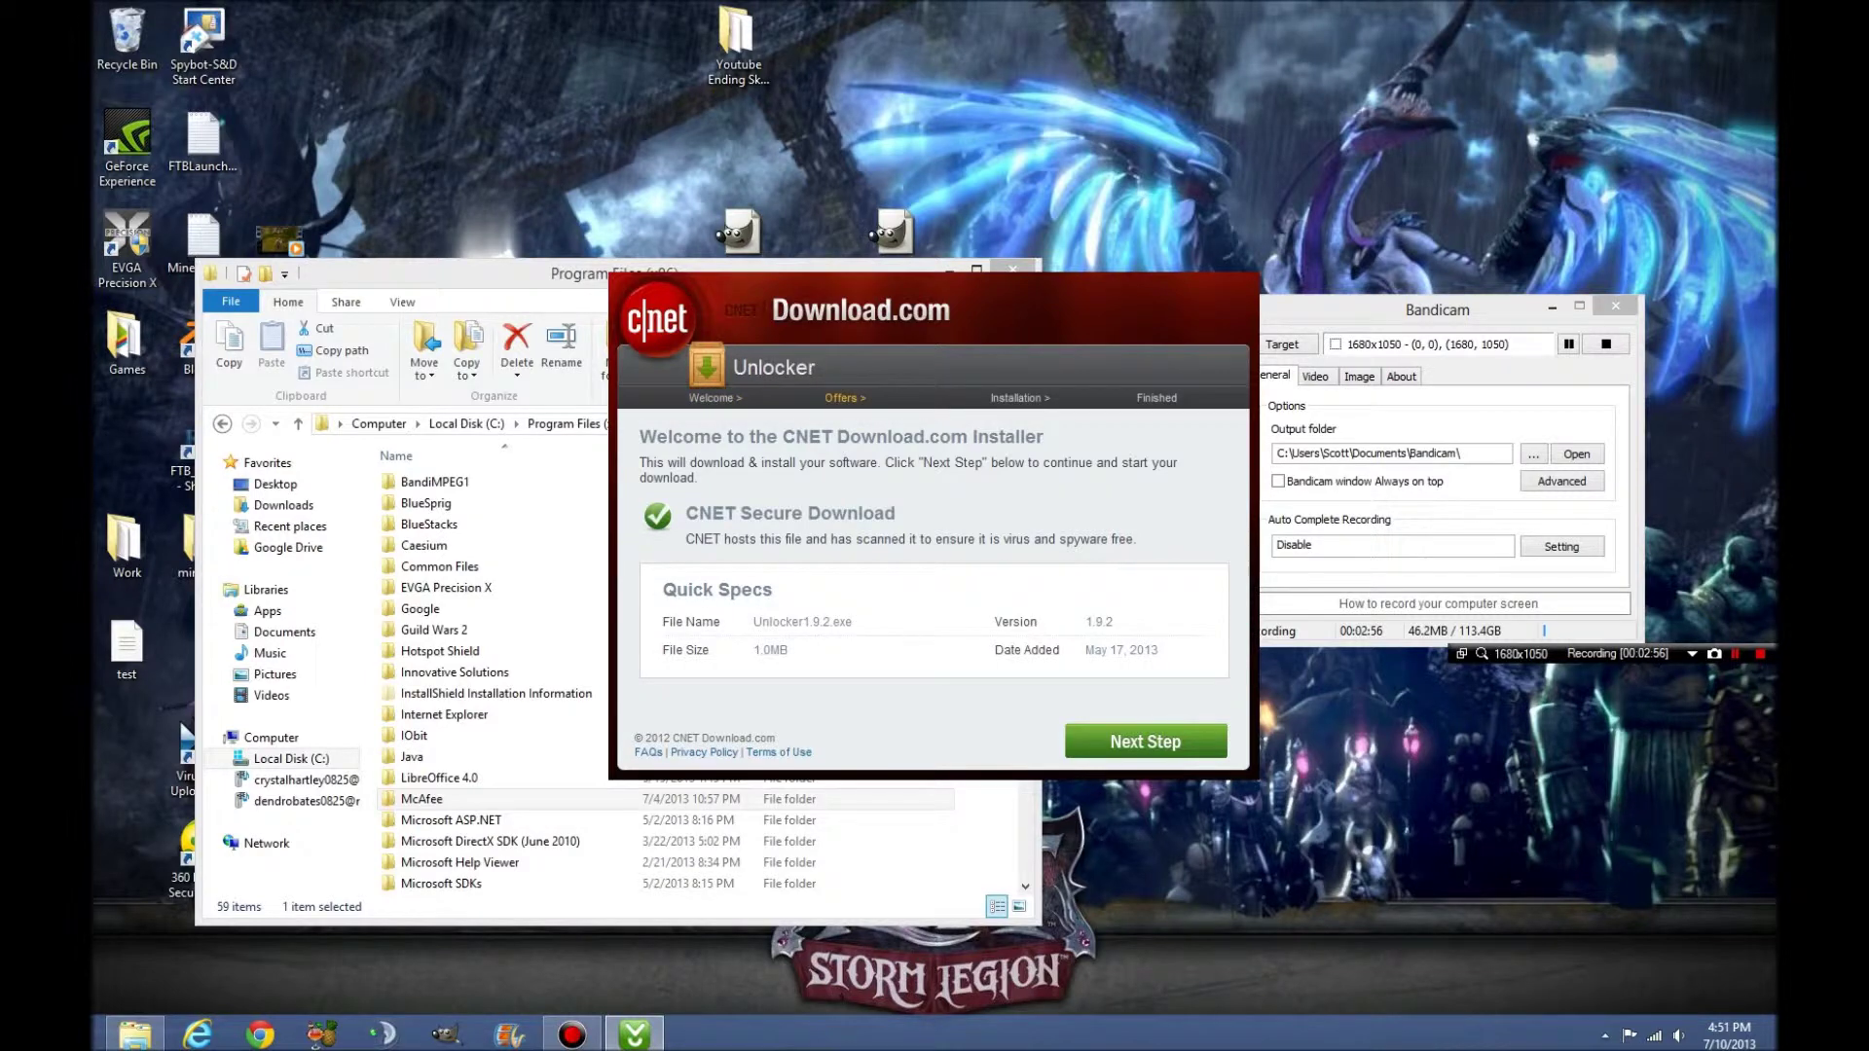
click(714, 741)
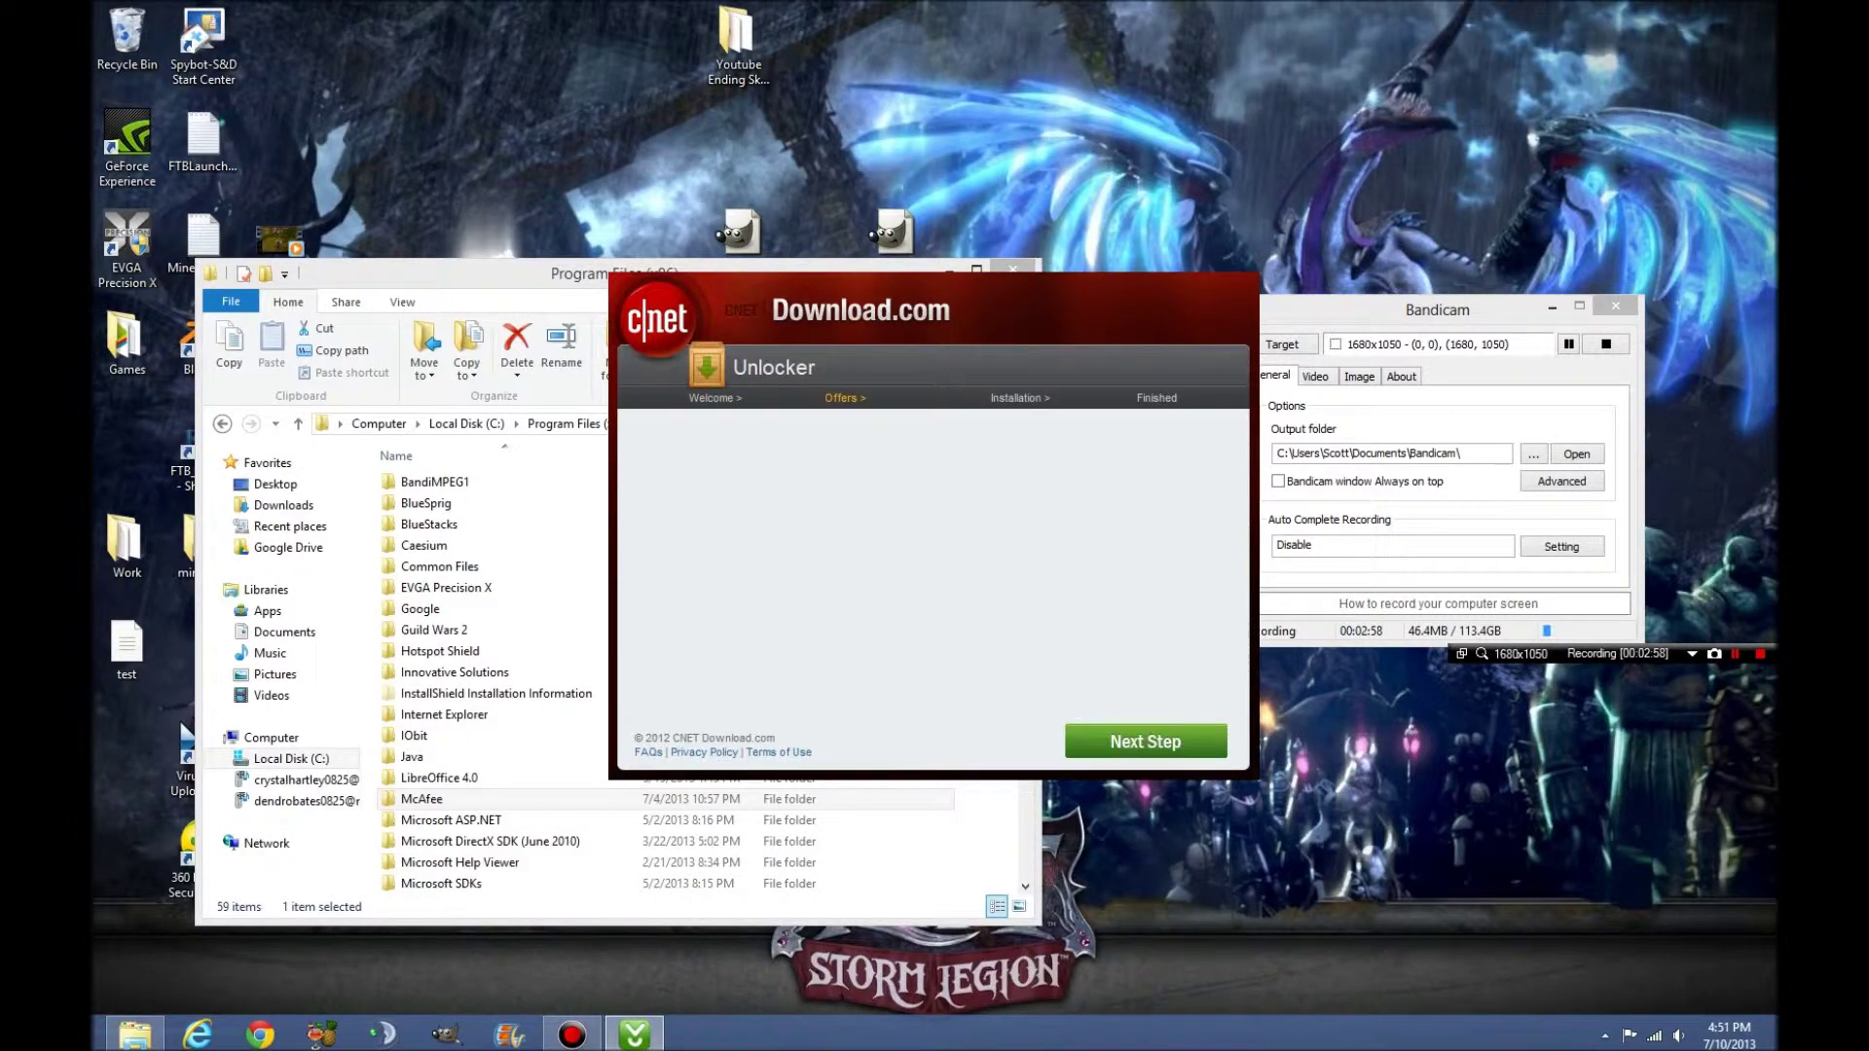
key(Return)
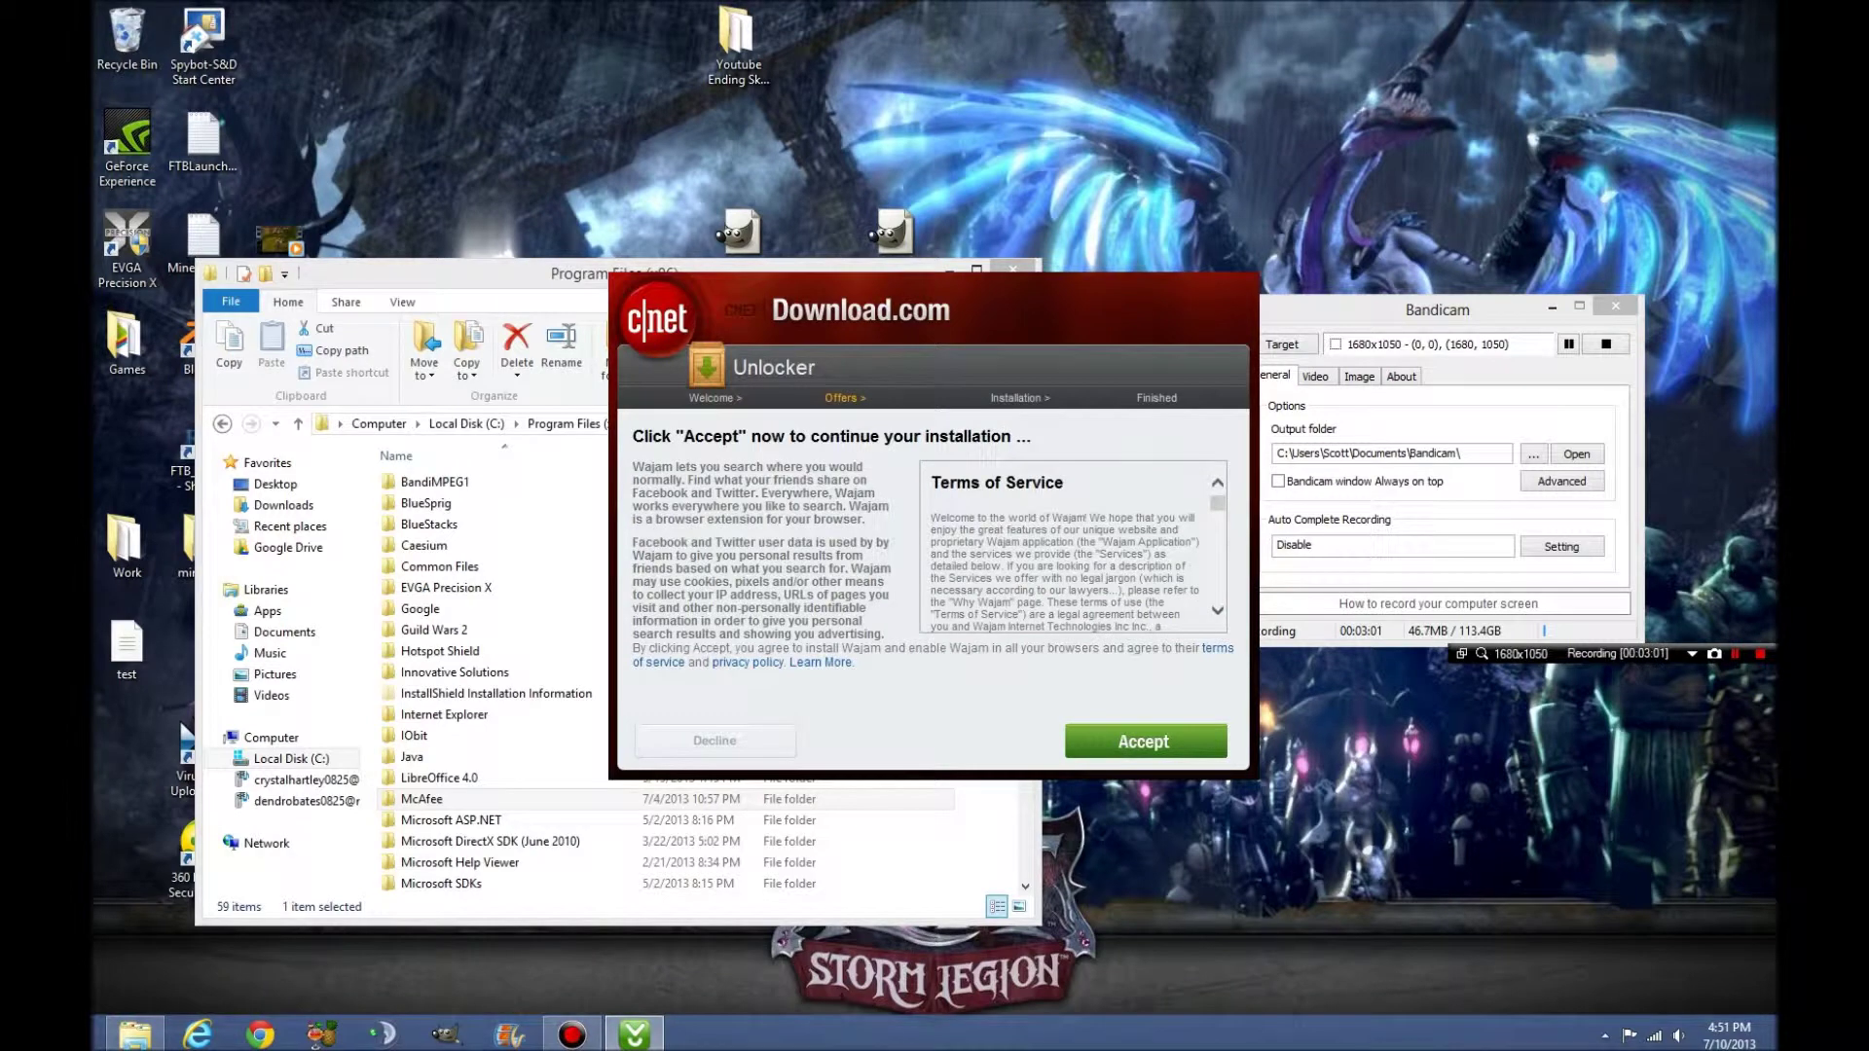
key(Return)
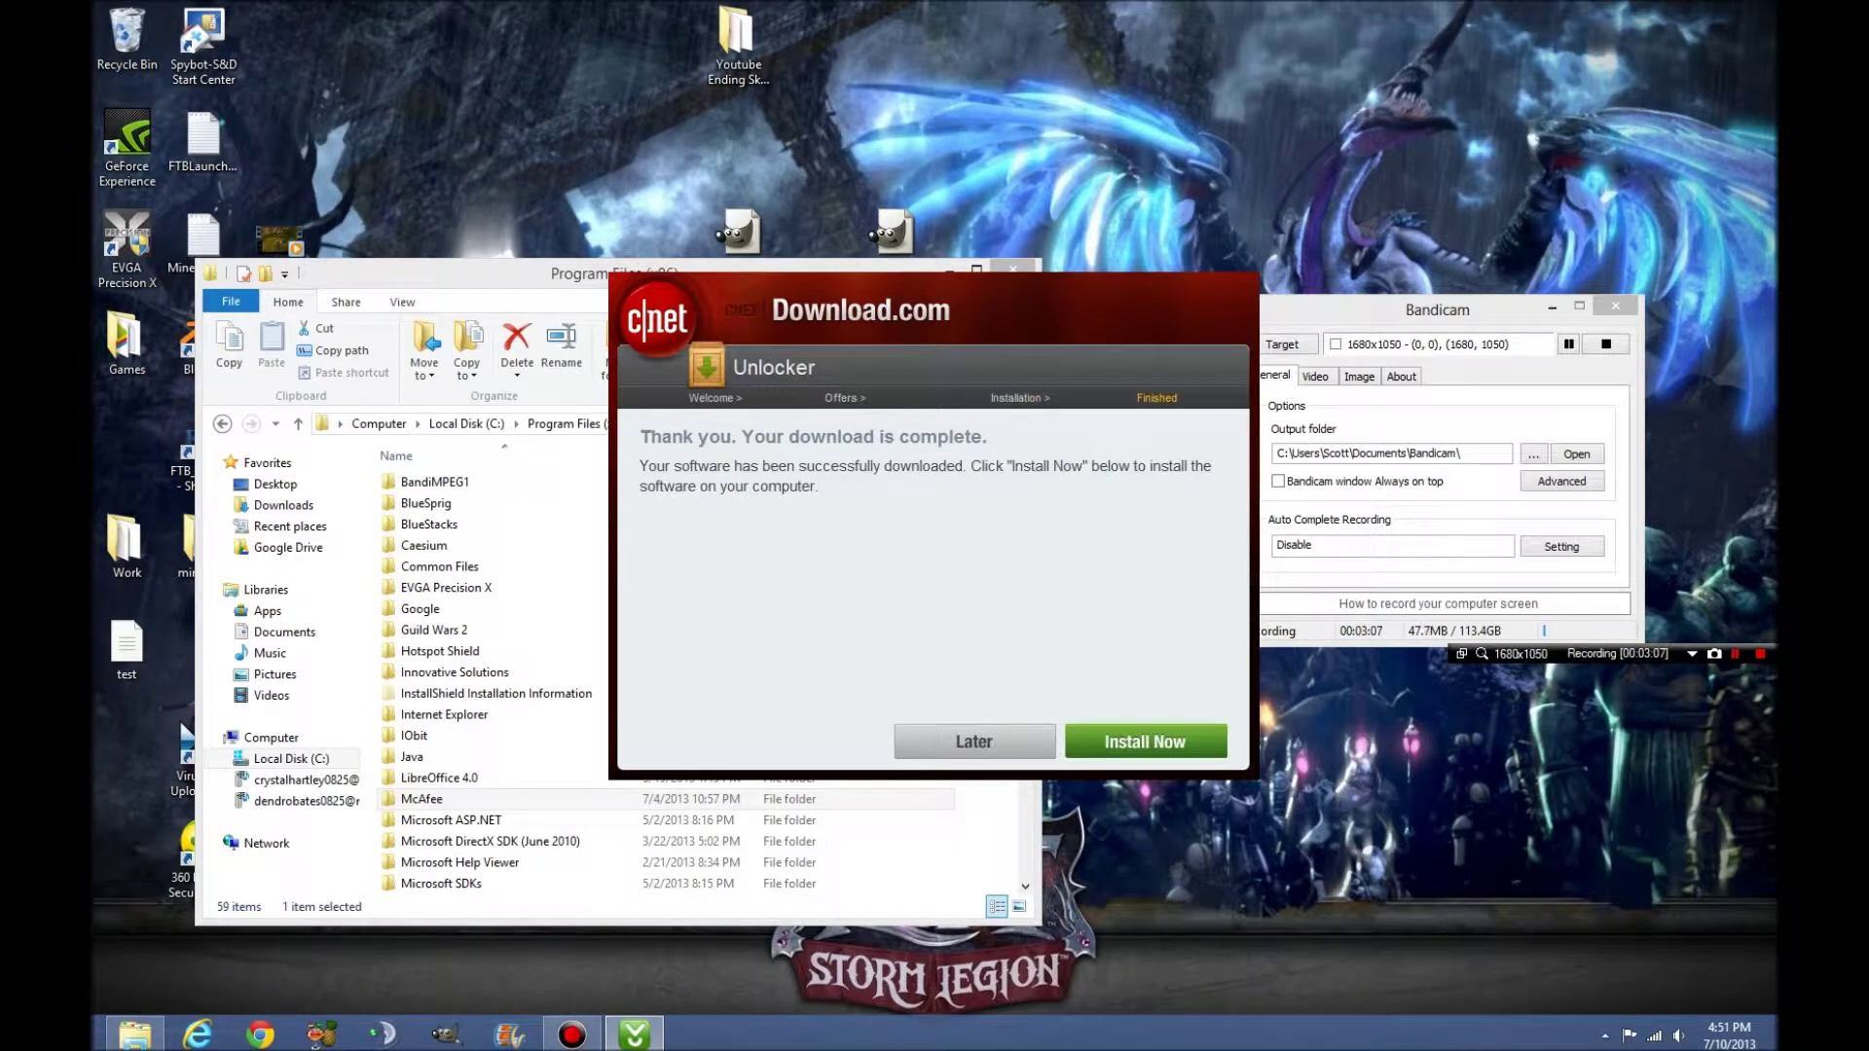
click(975, 742)
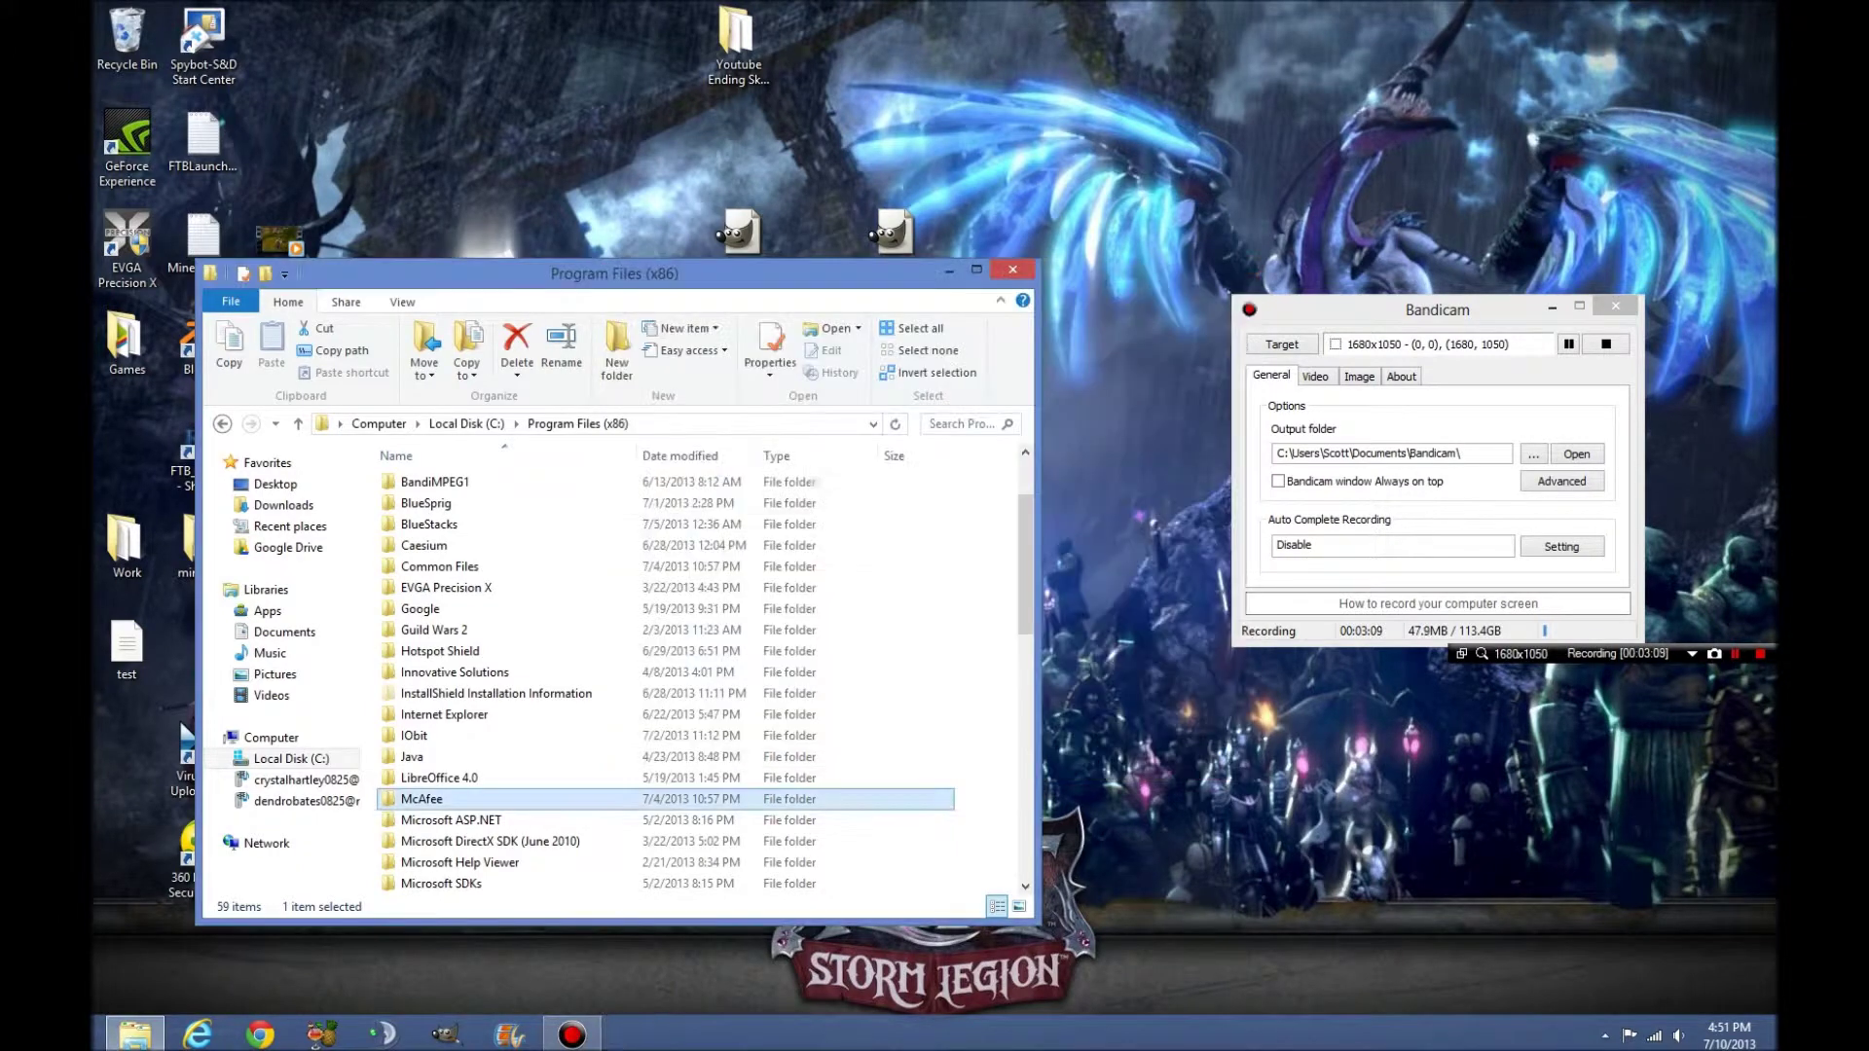
- Run Unlocker1.9.2 from the Downloads folder and advance the setup wizard to the Delta Toolbar options
click(134, 1034)
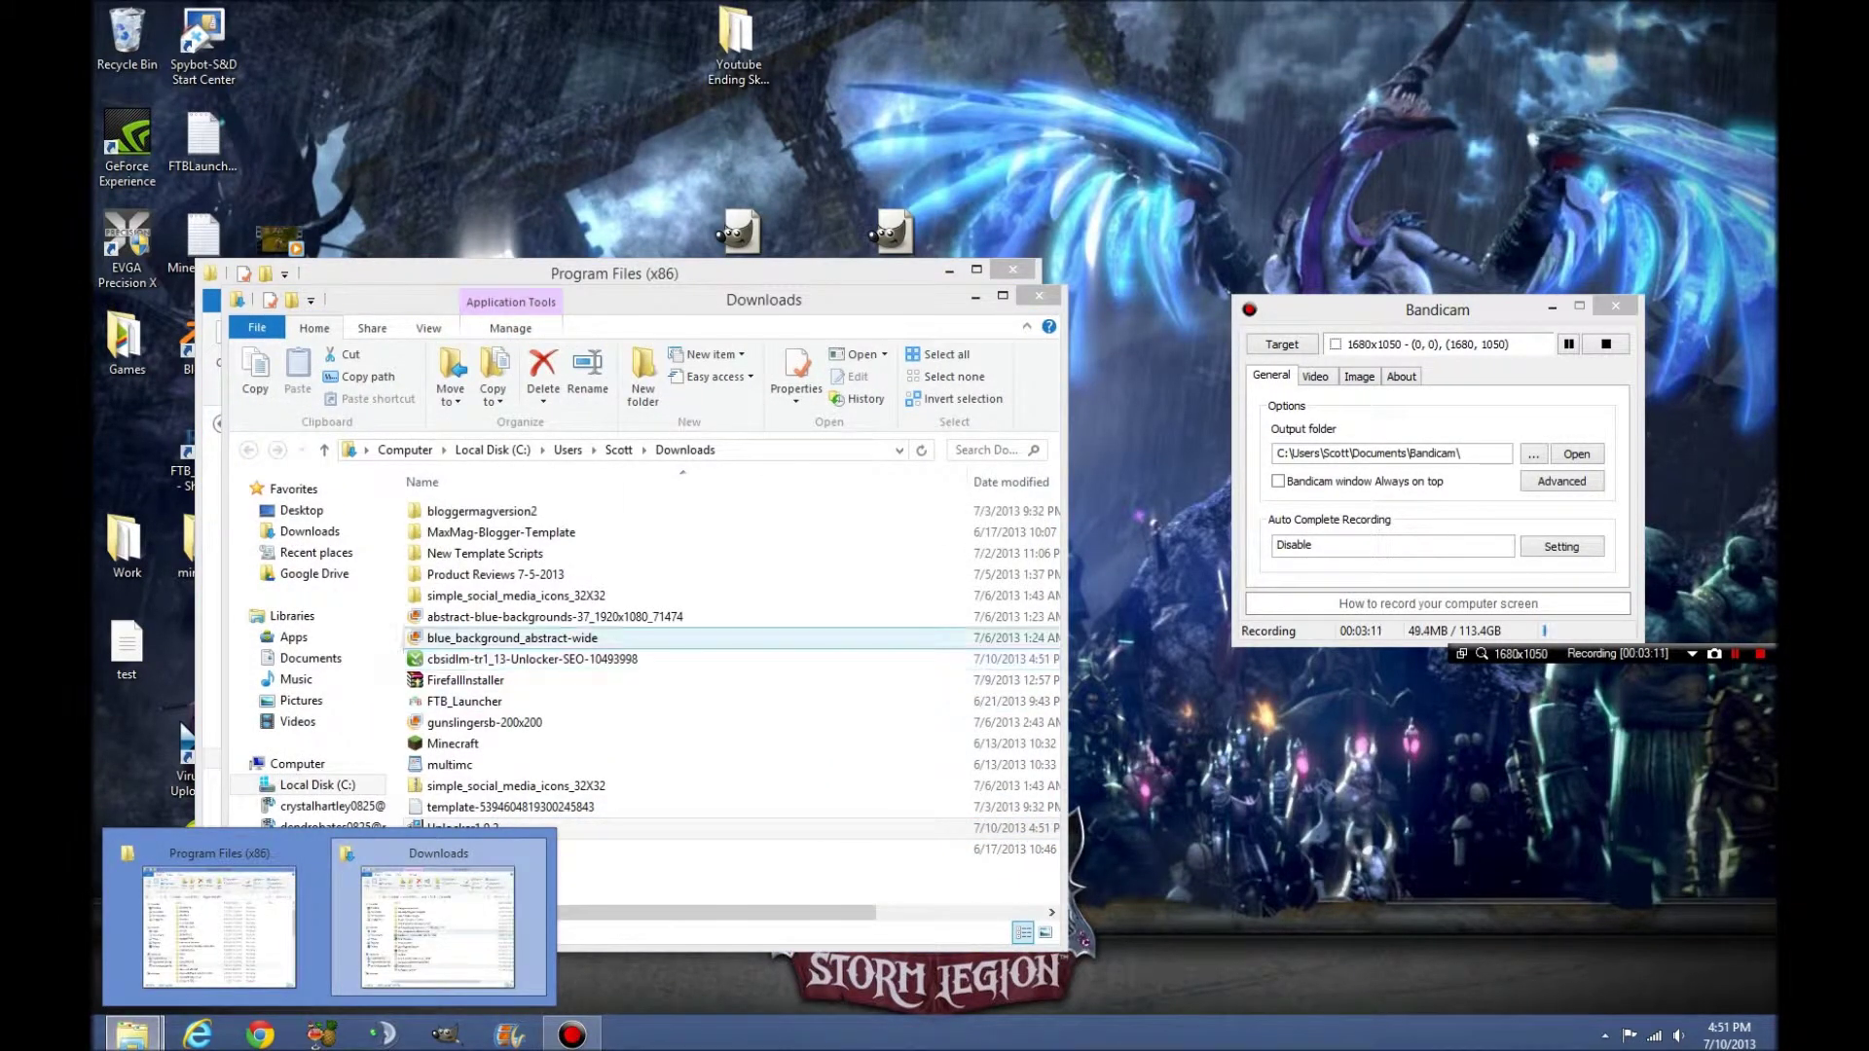
drag(681, 300, 724, 271)
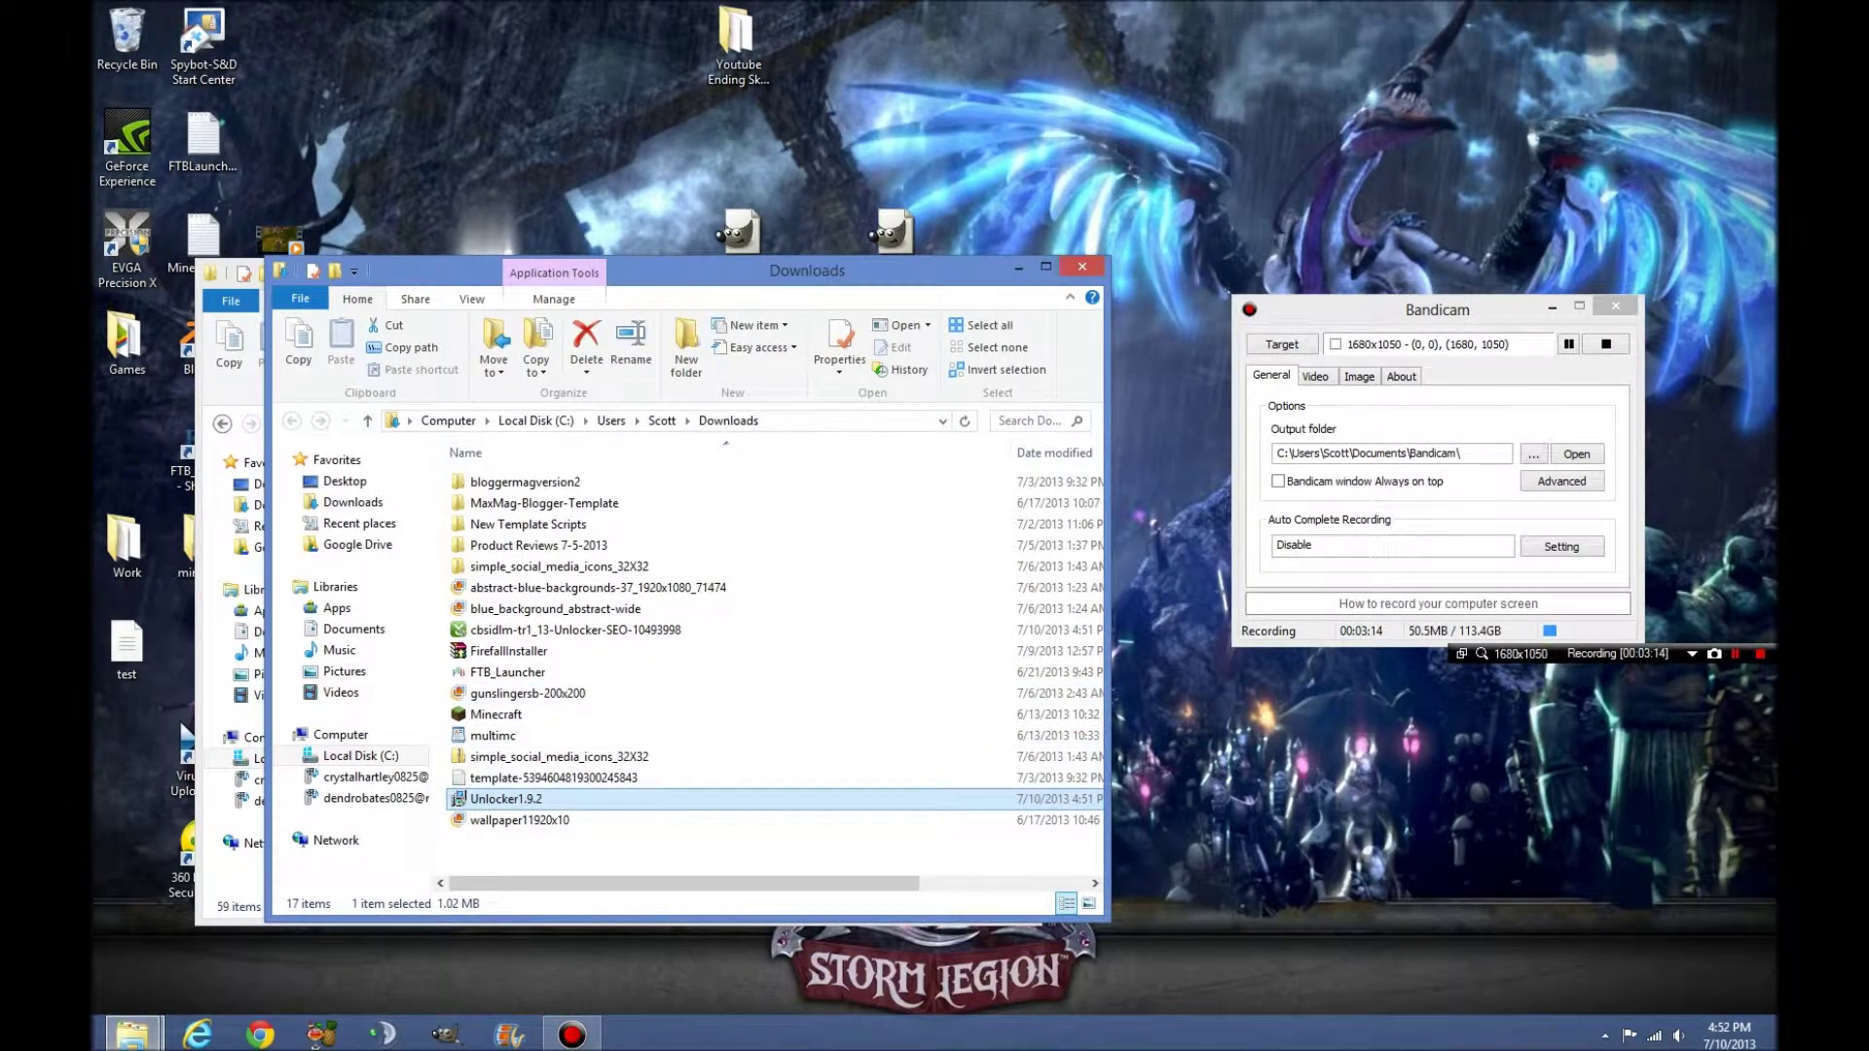
double_click(1013, 797)
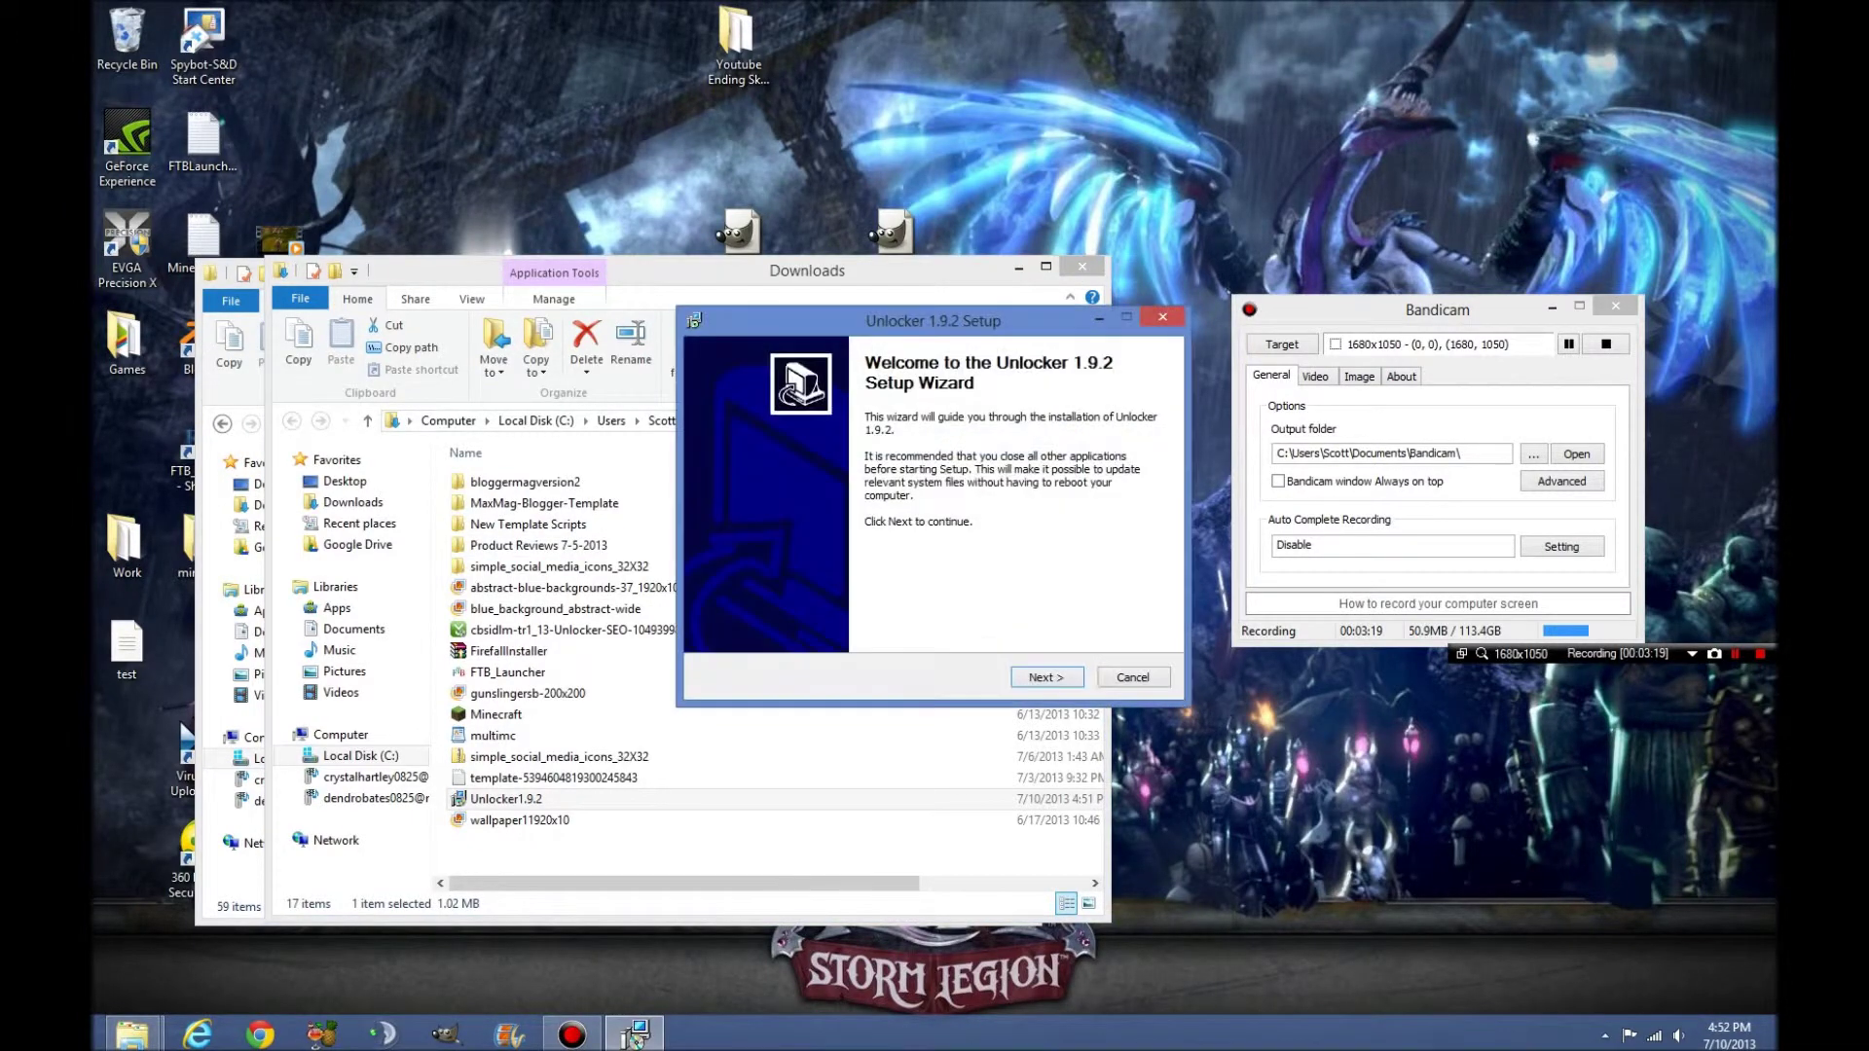
key(Return)
key(Return)
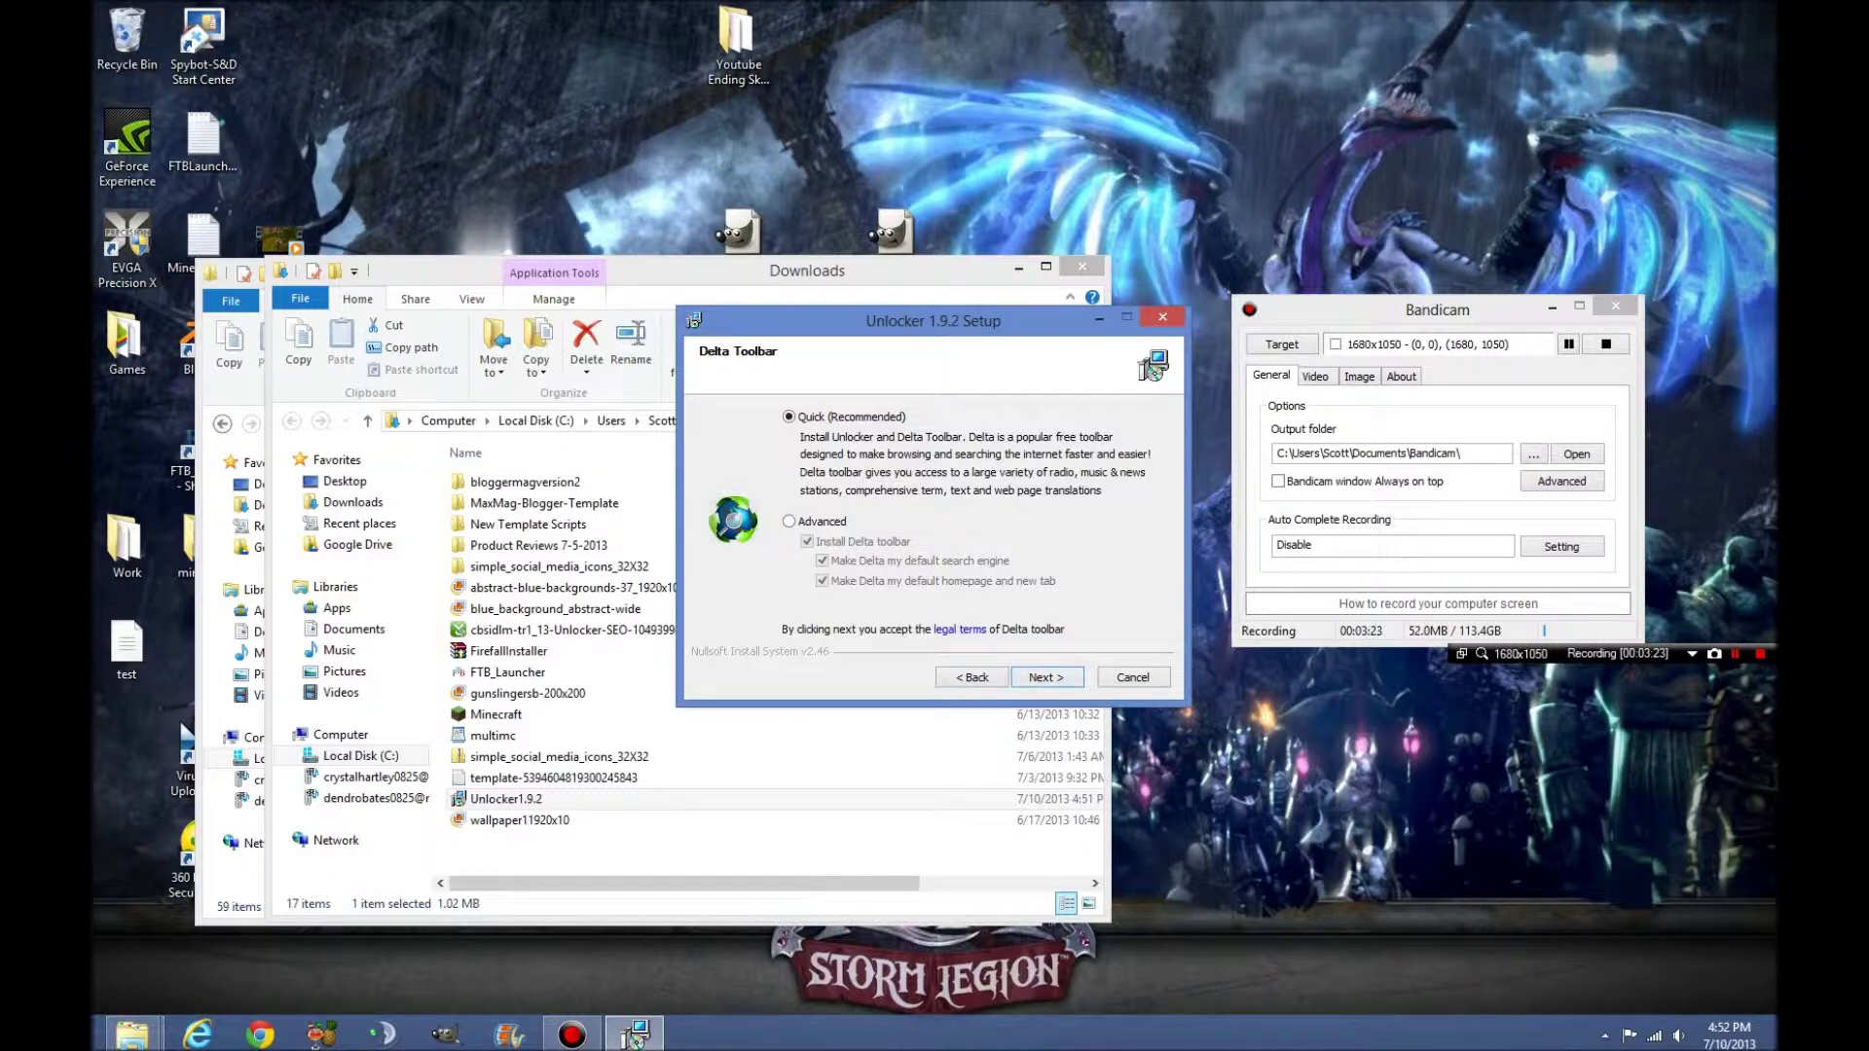
- Choose the Advanced option, opt out of the Delta toolbar, and accept C:\Program Files\Unlocker as the destination folder
click(789, 522)
click(807, 542)
key(Return)
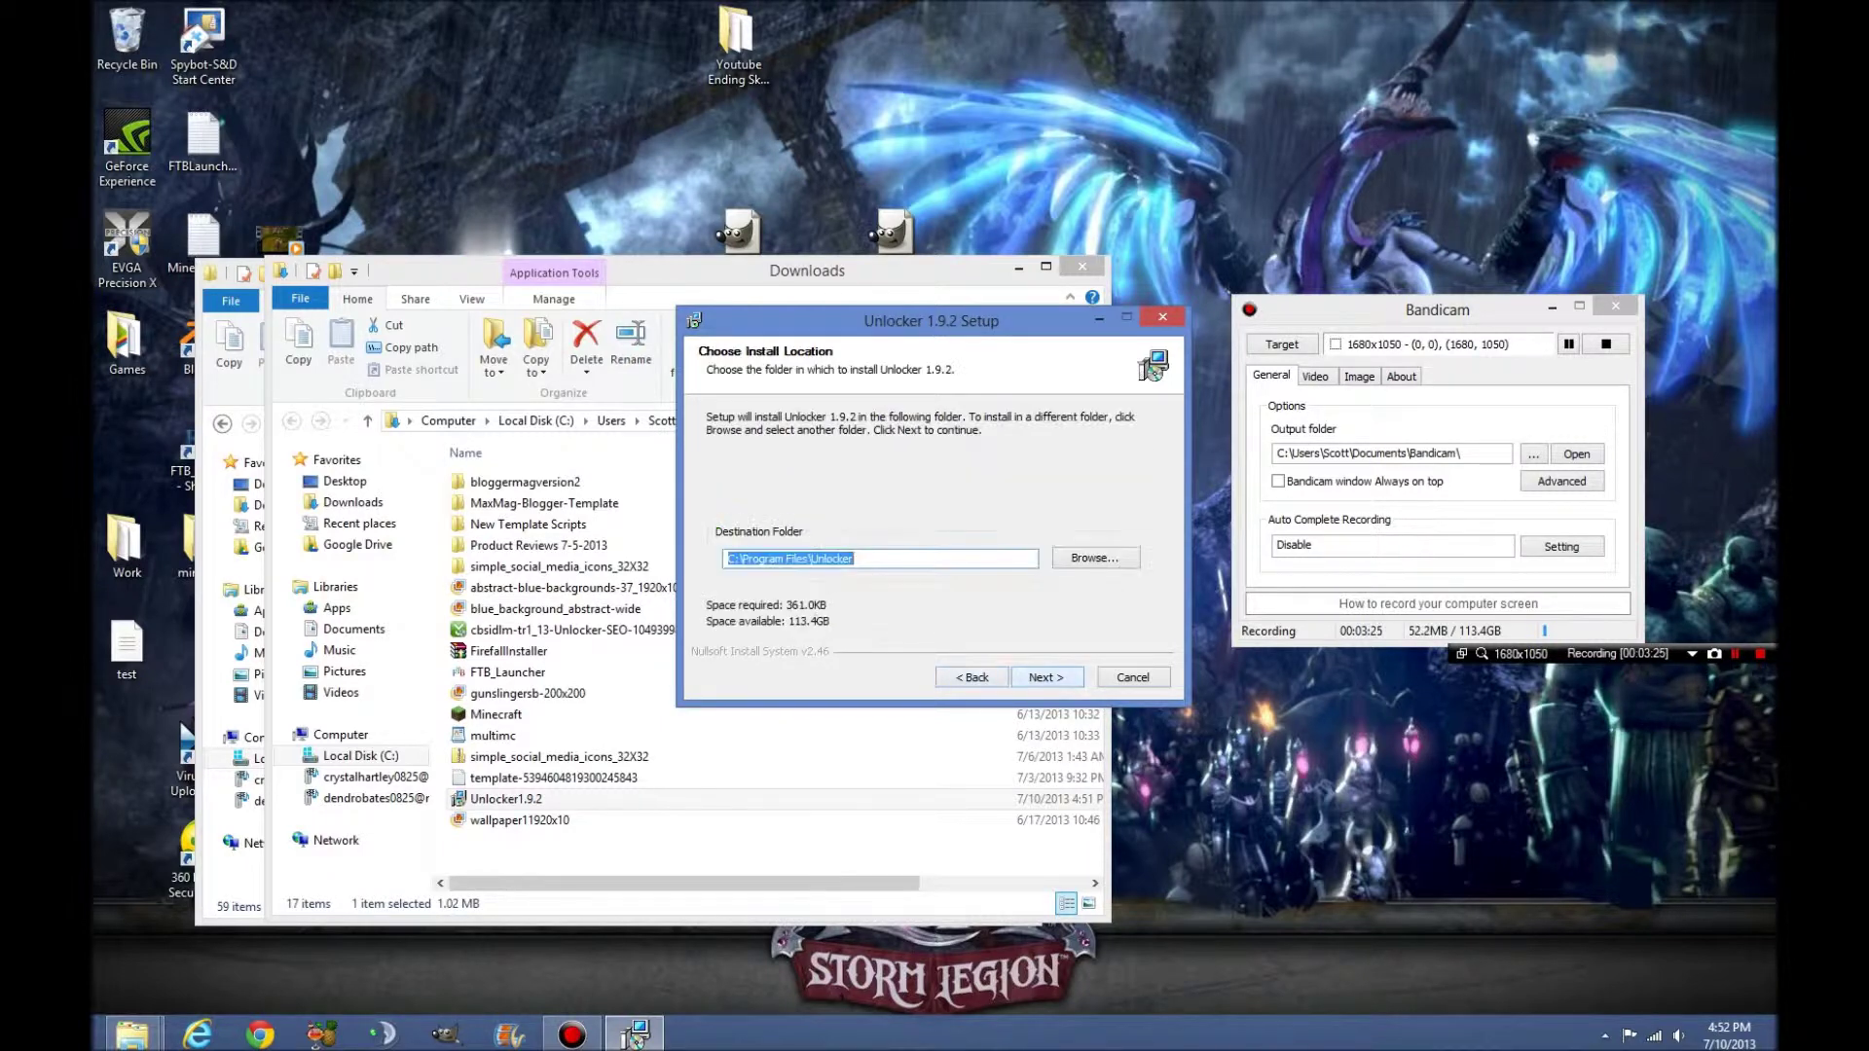
key(Return)
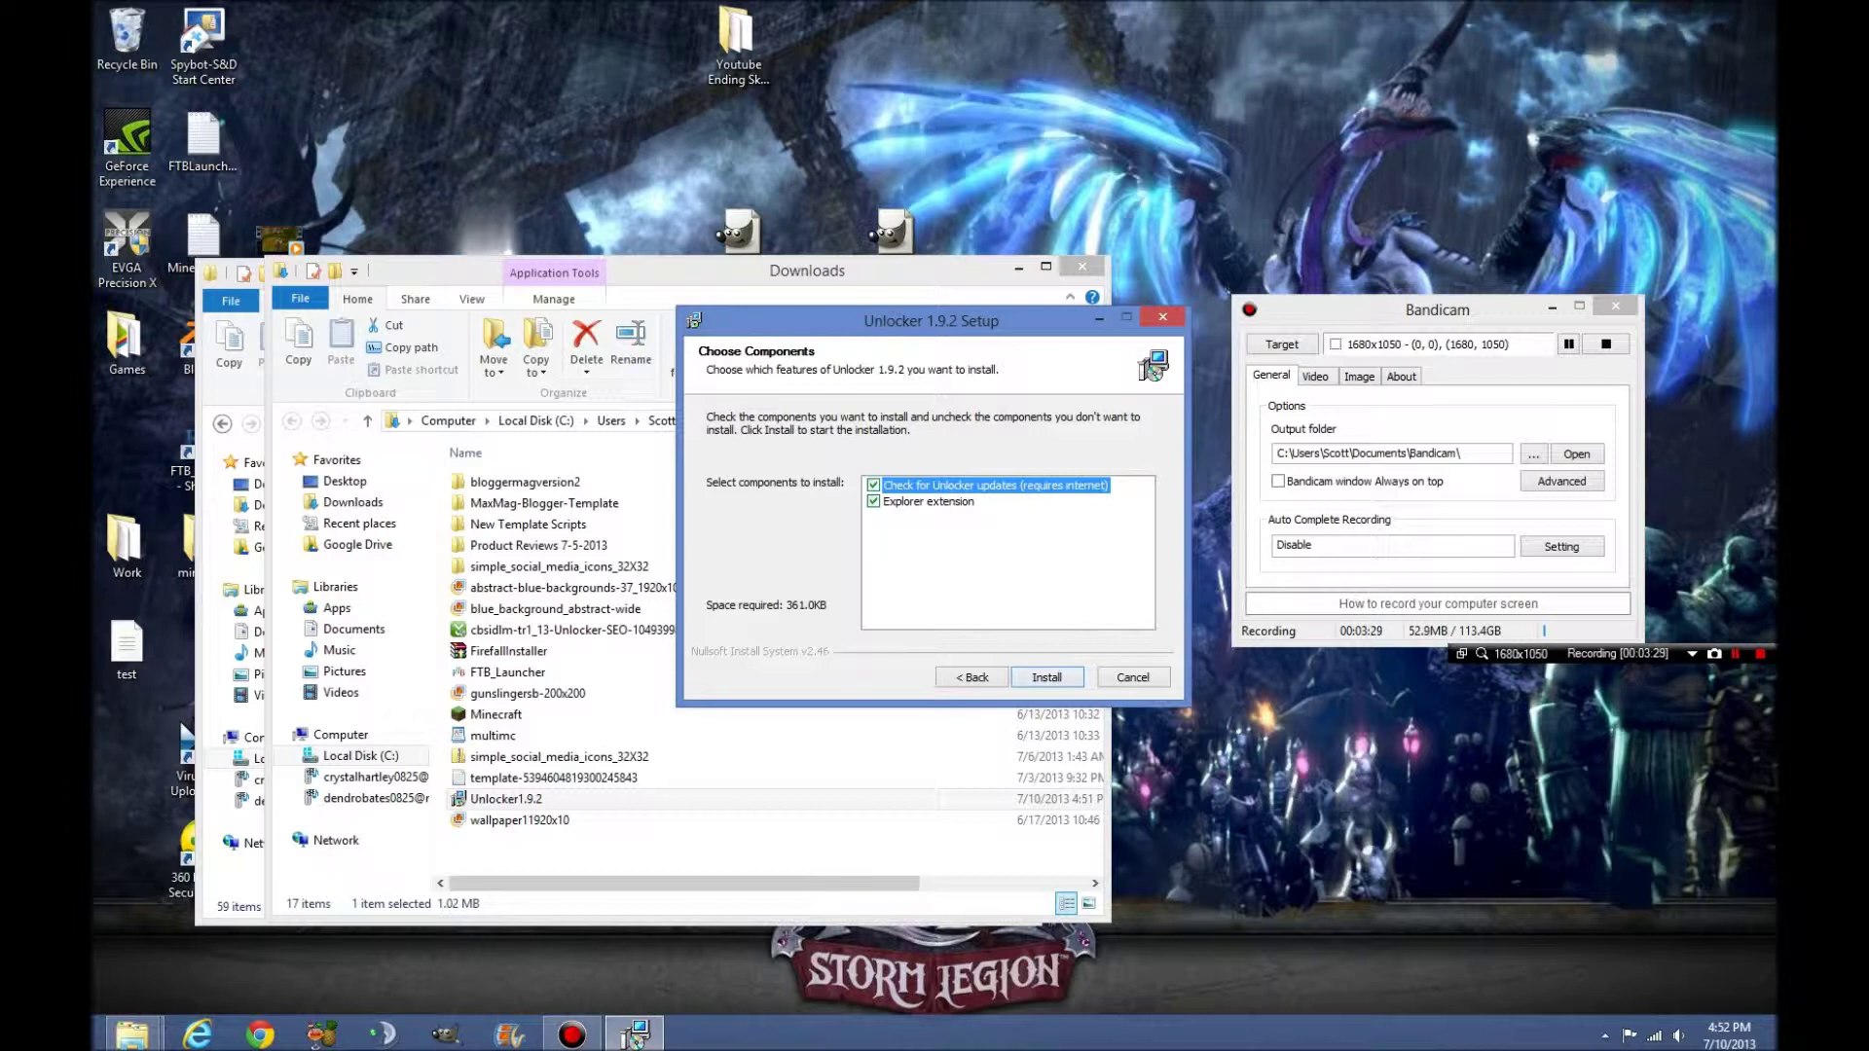
- Exclude the Unlocker update check, keep the Explorer extension, and install Unlocker through to the end of setup
key(Down)
key(space)
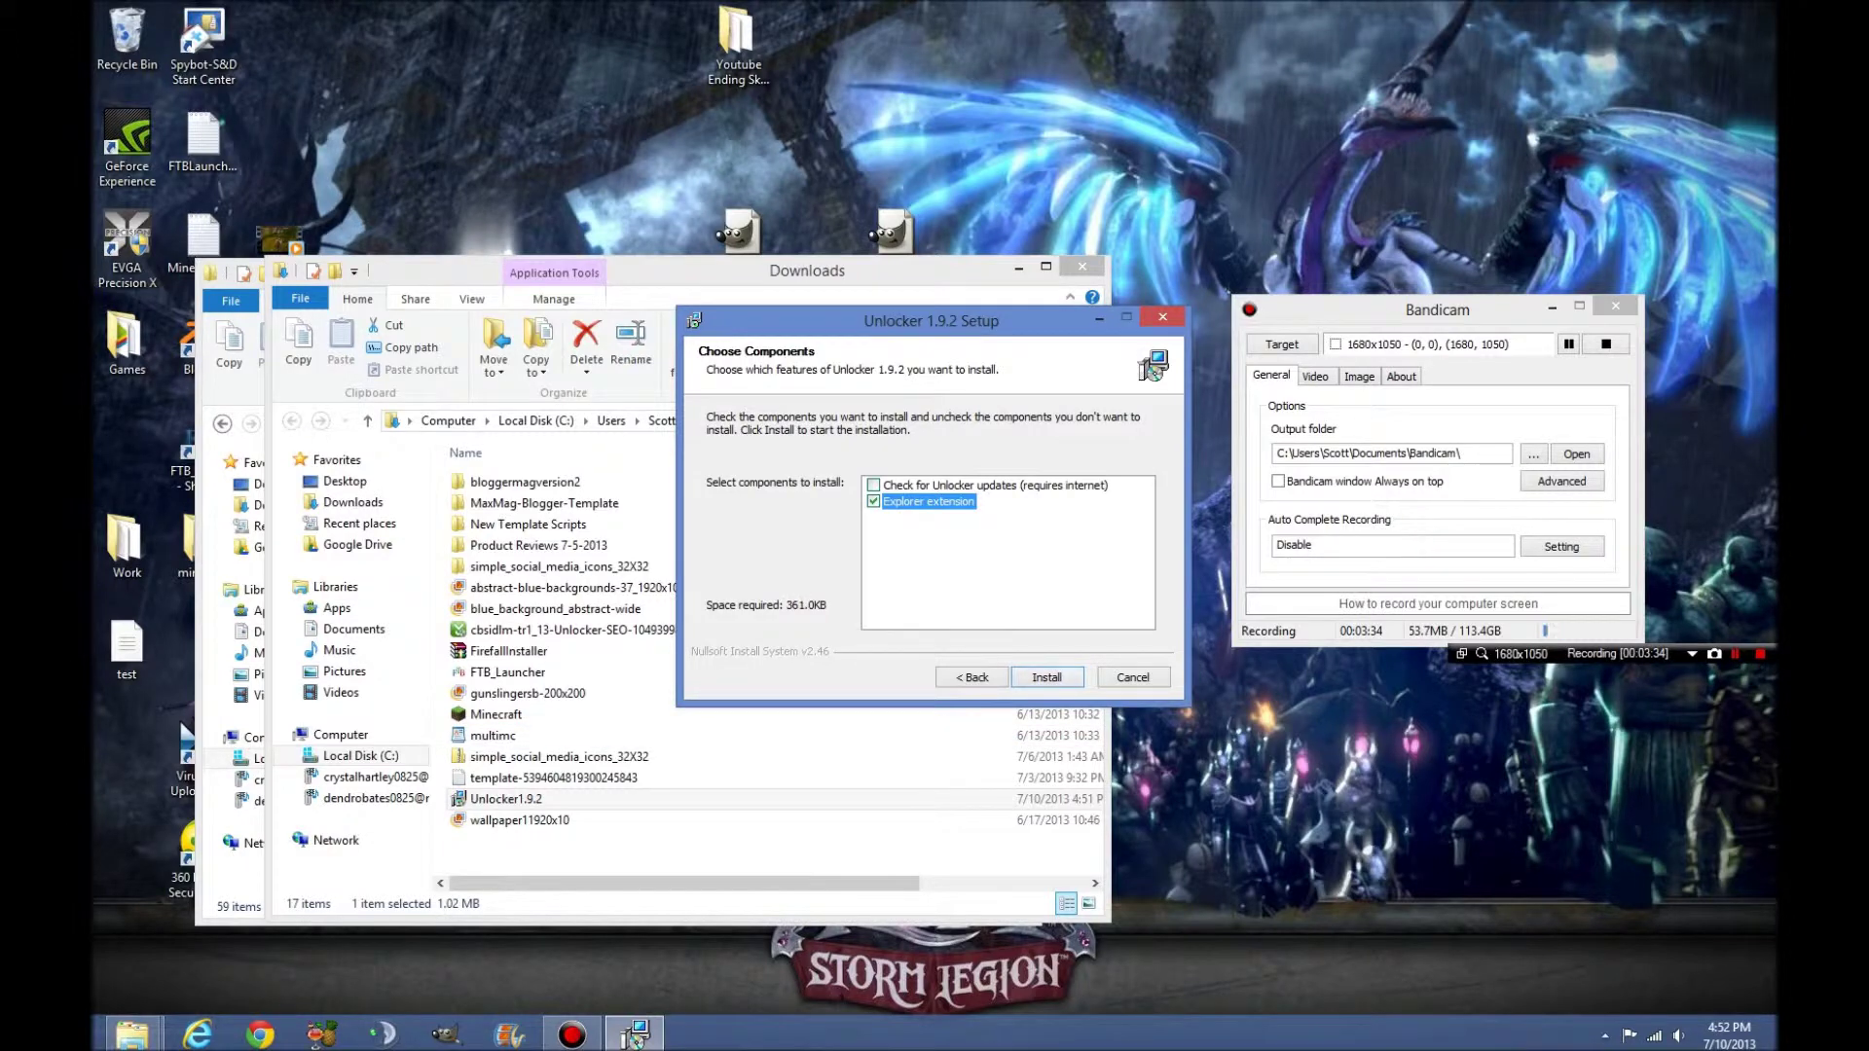
key(Return)
key(Return)
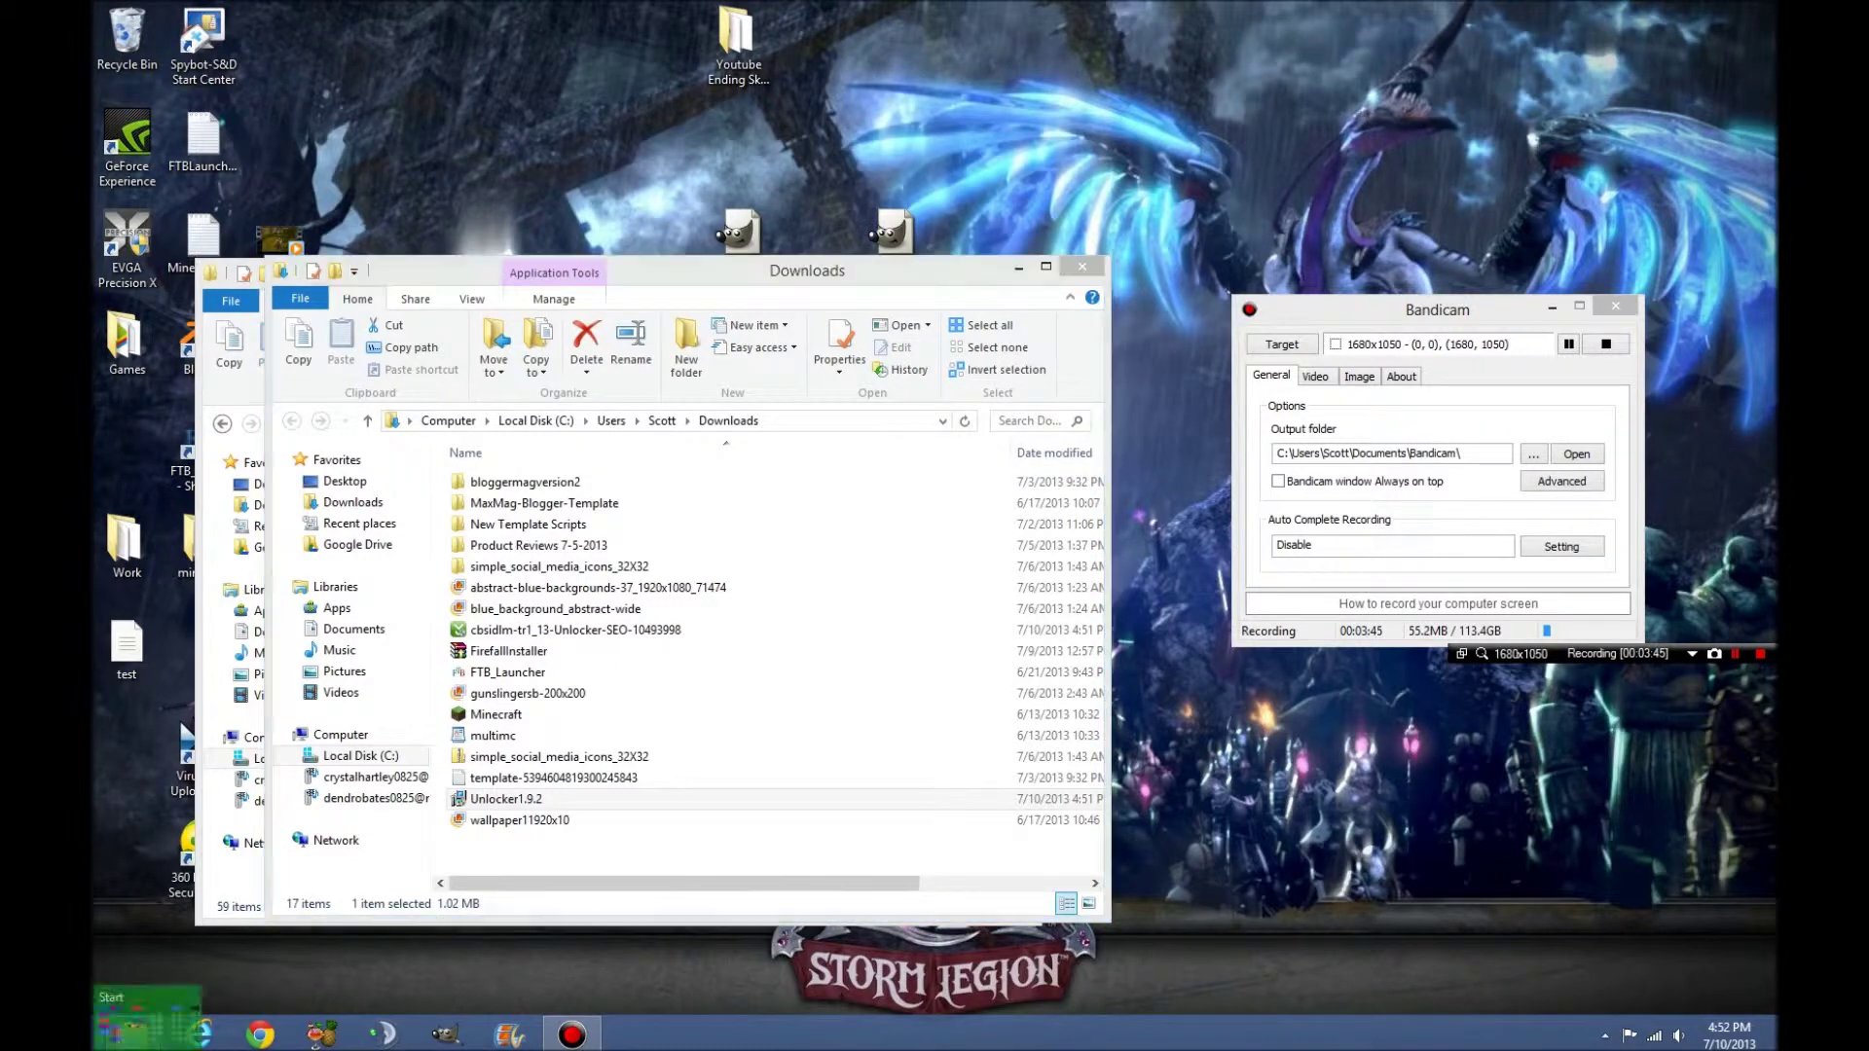
- Search for unlock from the Start screen, launch Unlocker, and close the Downloads window
click(96, 1047)
text(unlock)
key(Return)
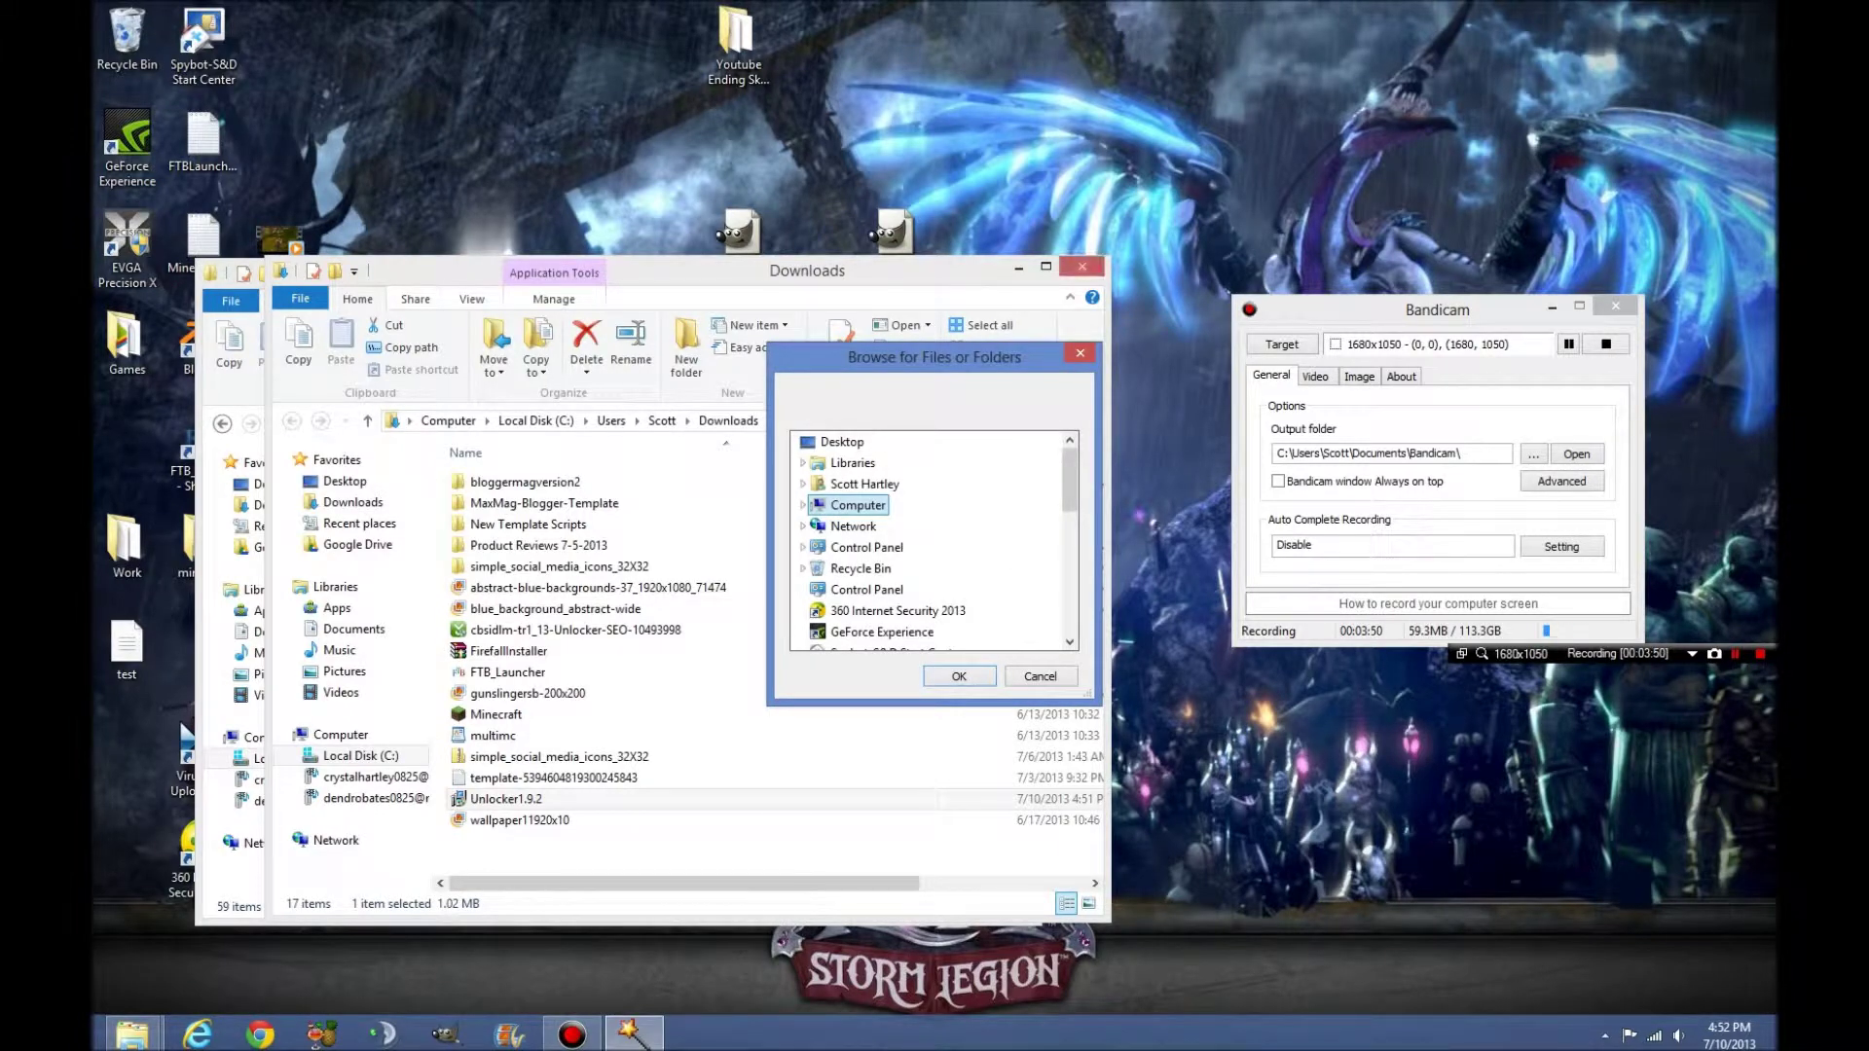
click(1083, 267)
scroll(915, 508, down, 4)
scroll(876, 504, down, 3)
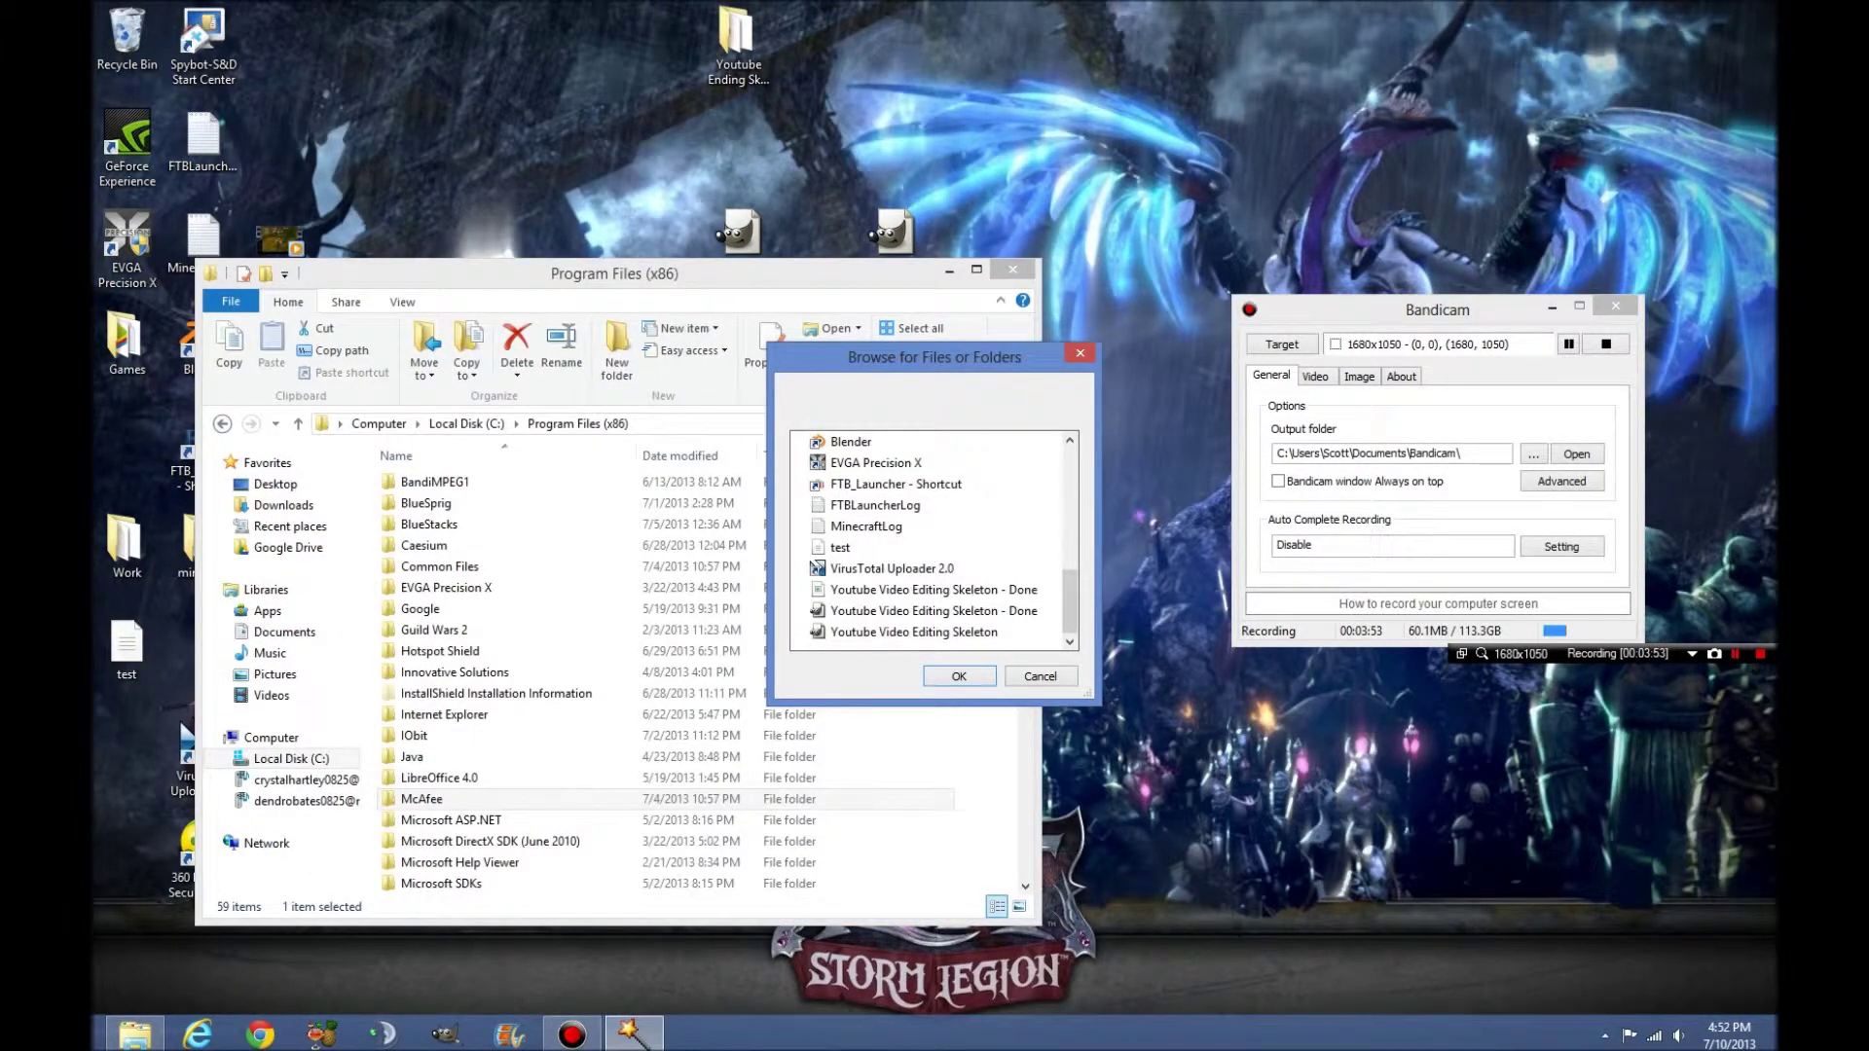
scroll(876, 504, up, 10)
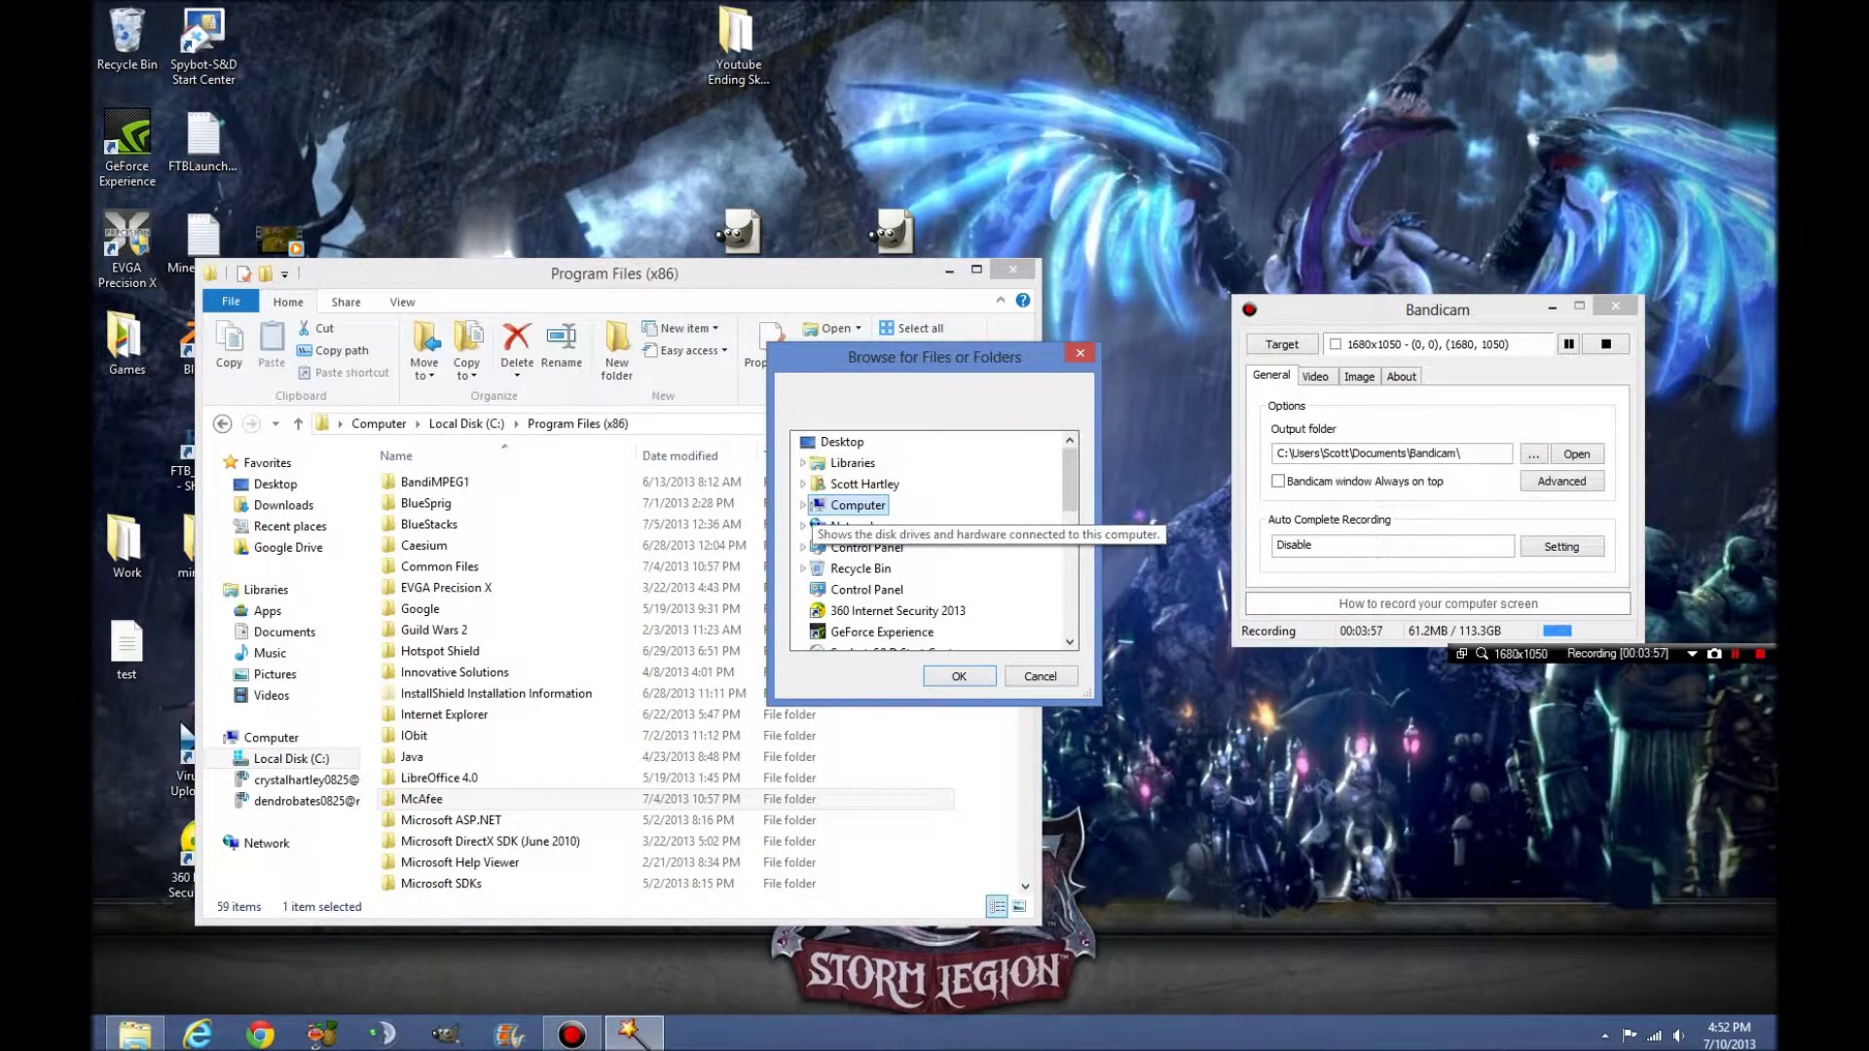
- Choose the McAfee folder inside Program Files (x86) on Local Disk (C:) as the object for Unlocker
click(803, 505)
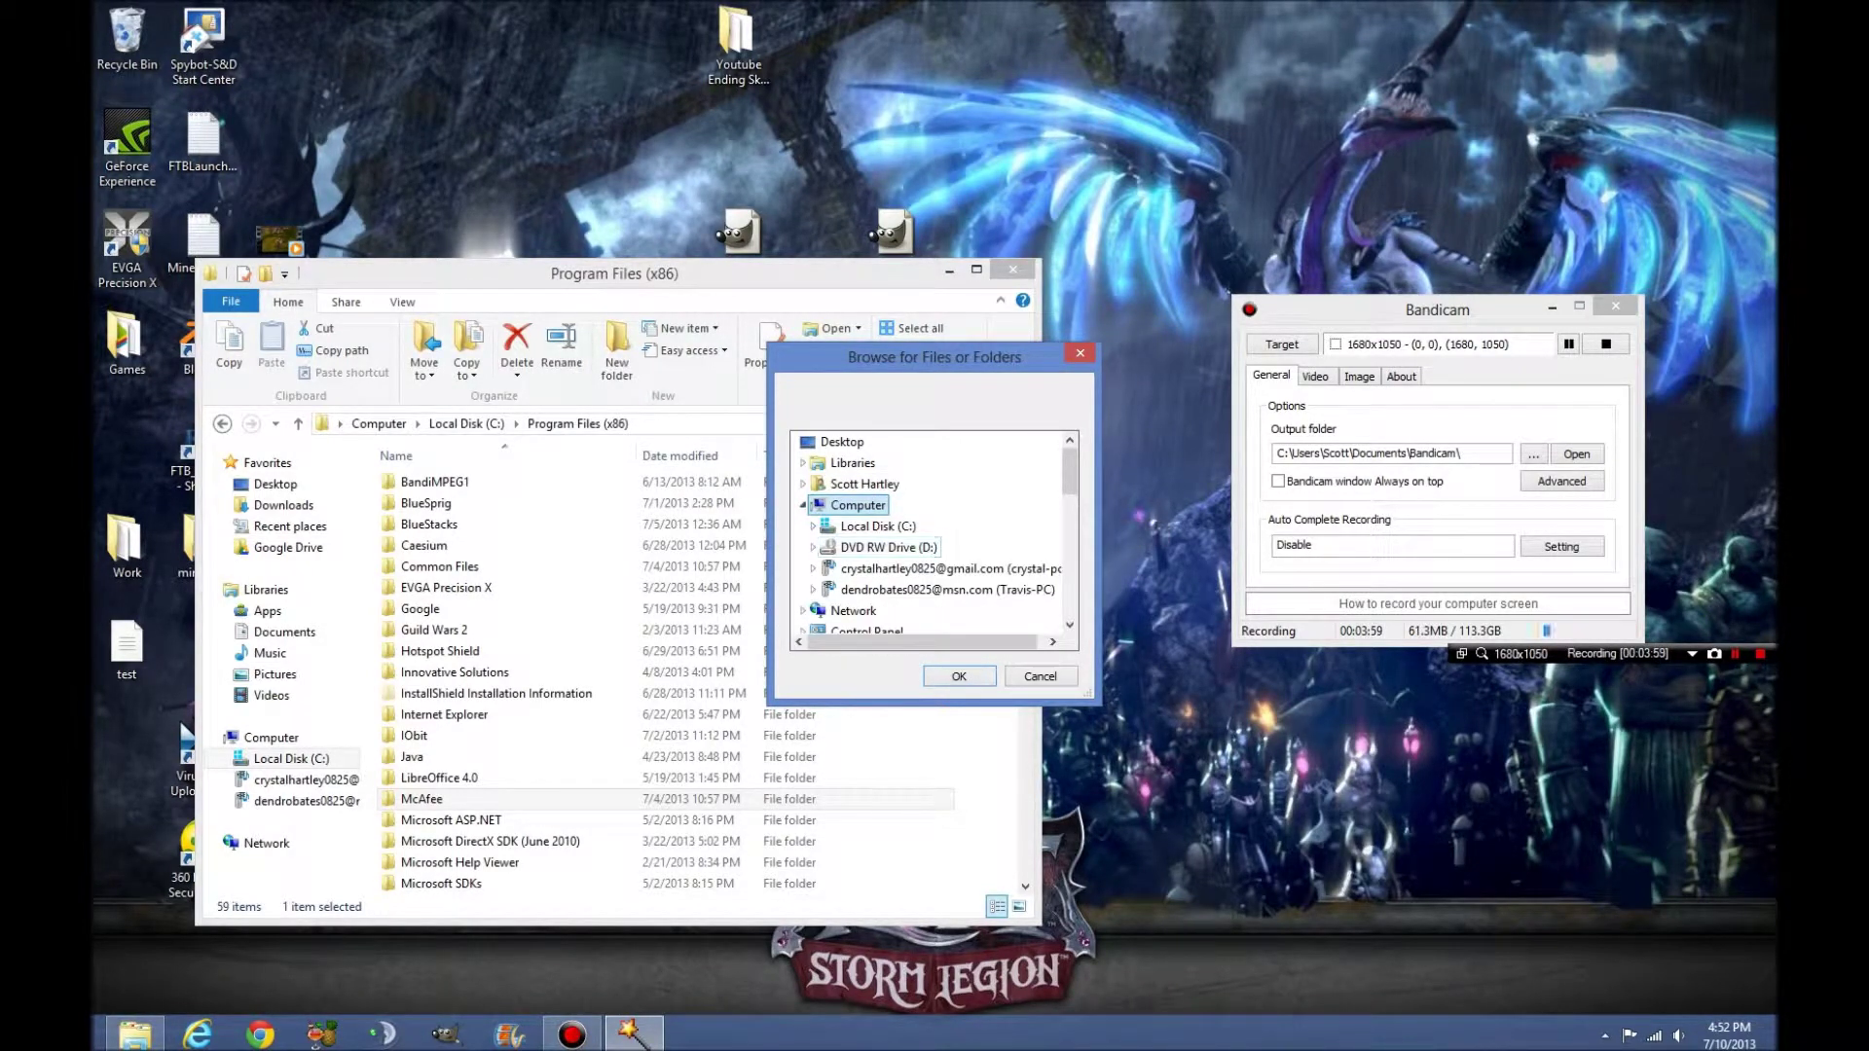
click(812, 526)
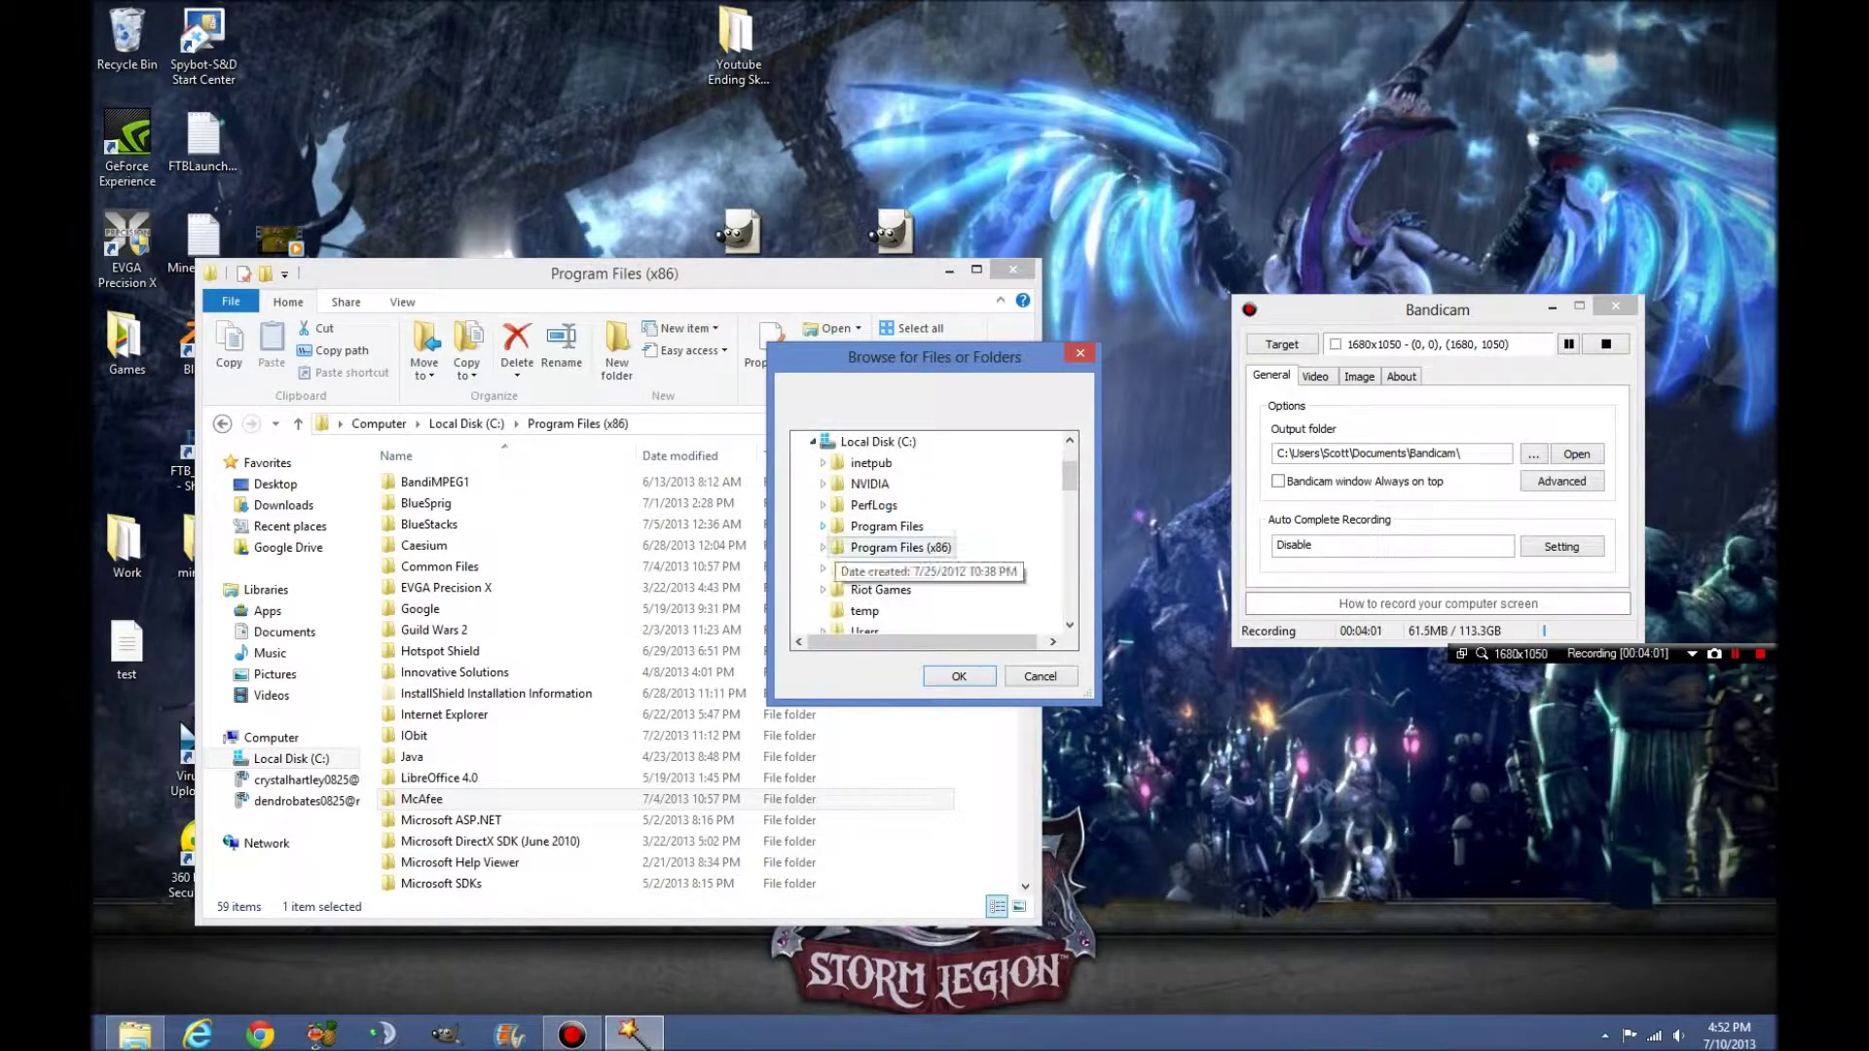
click(823, 548)
scroll(863, 549, down, 4)
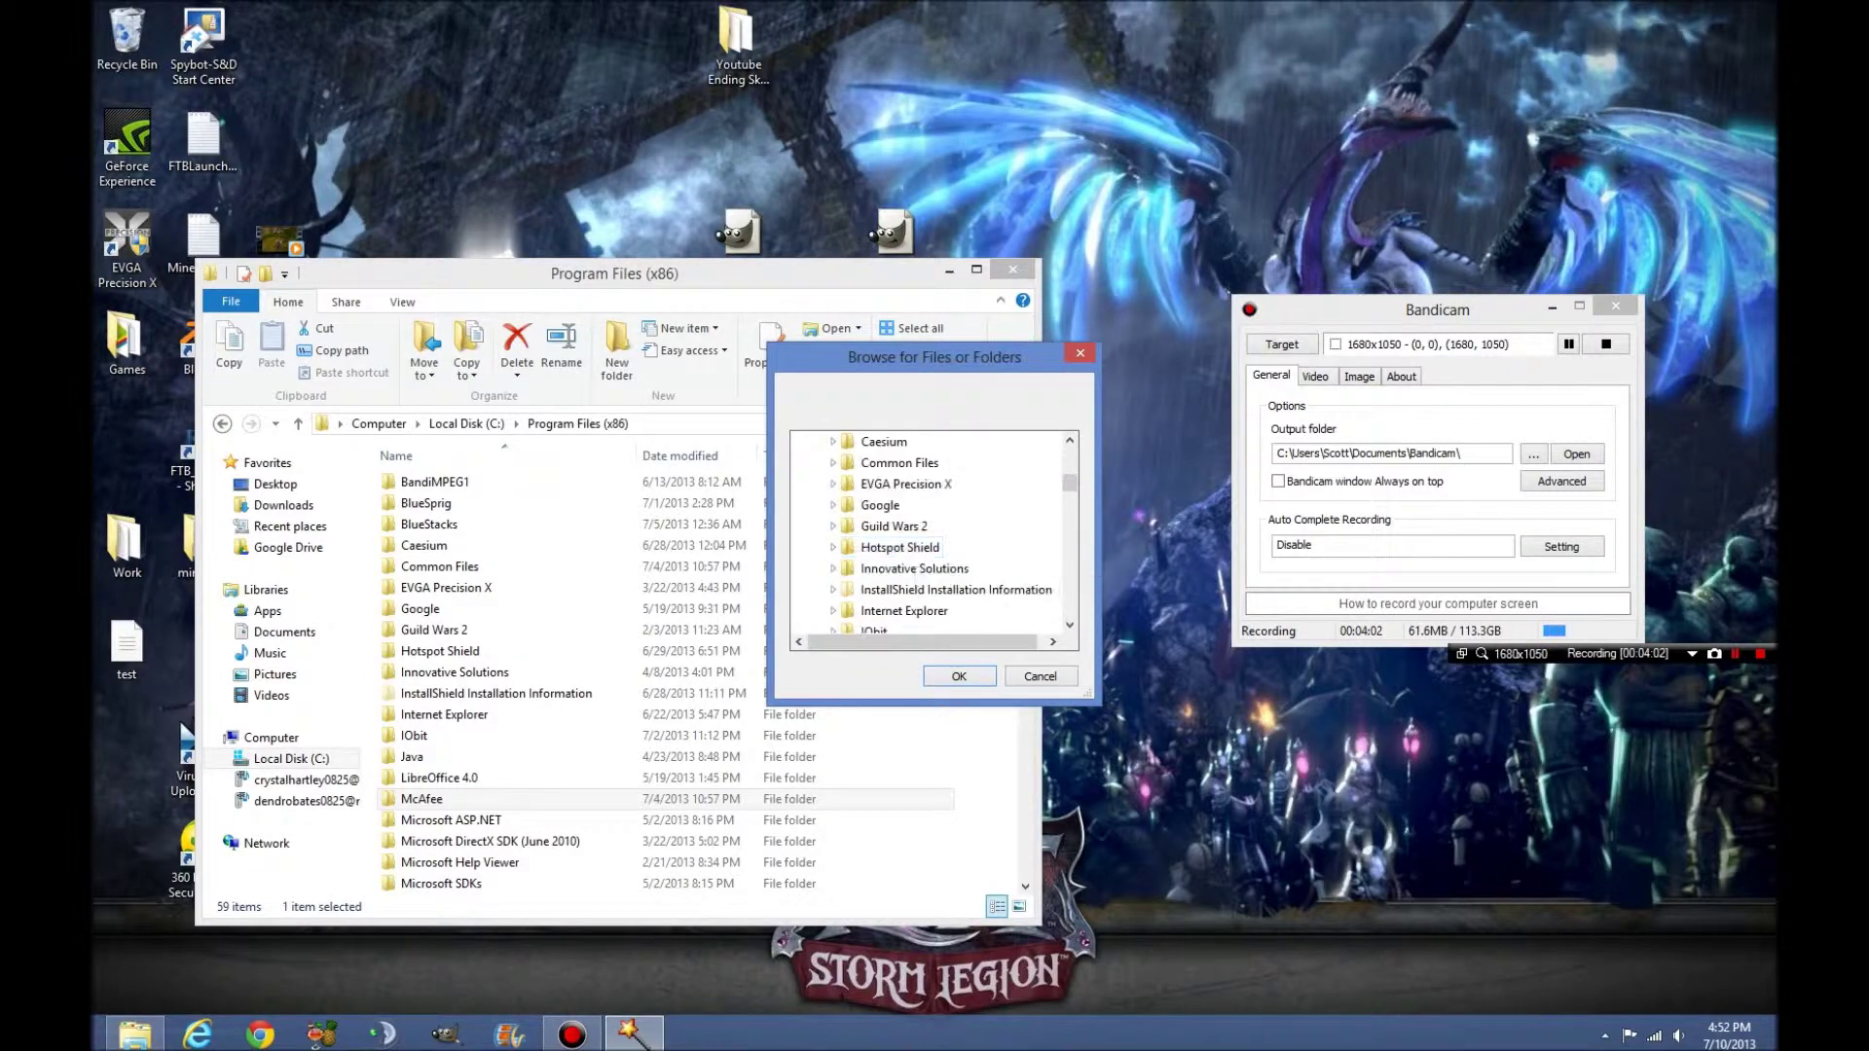
key(Down)
key(Down)
key(Down)
key(Down)
key(Down)
key(Down)
key(Down)
key(Down)
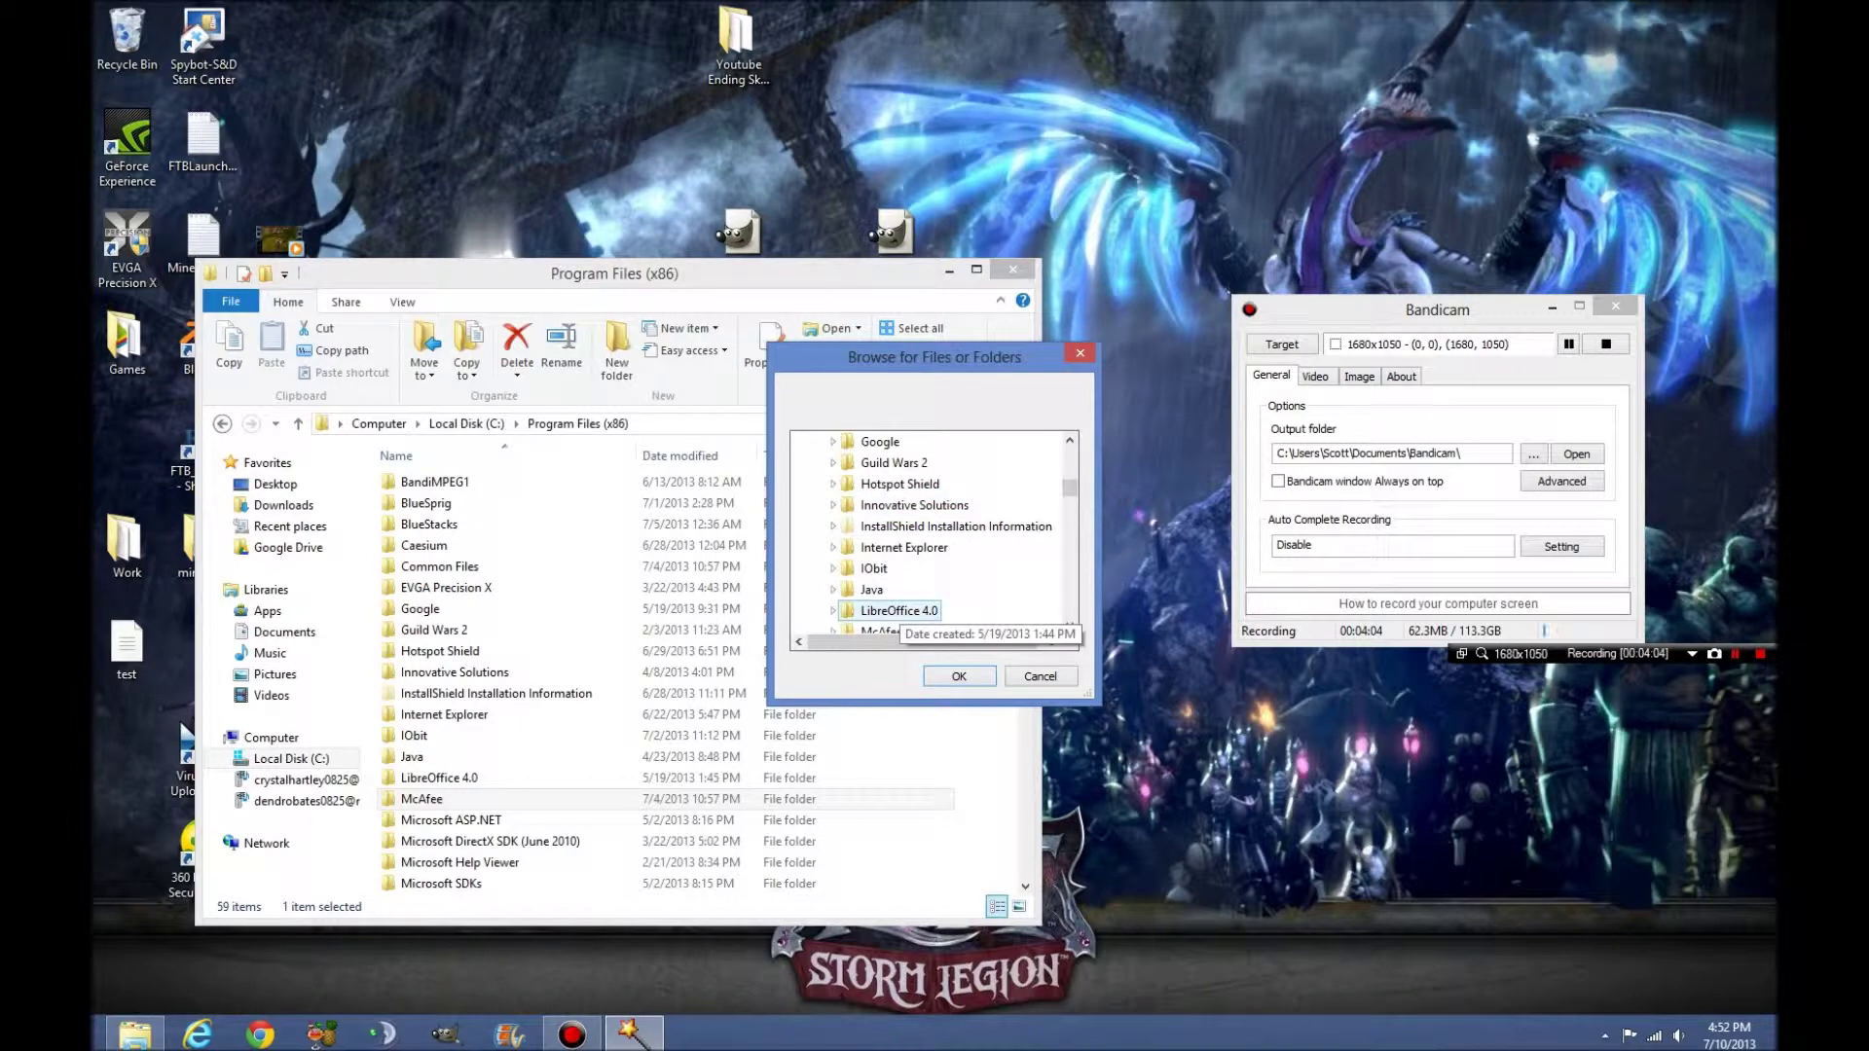
key(Up)
key(Right)
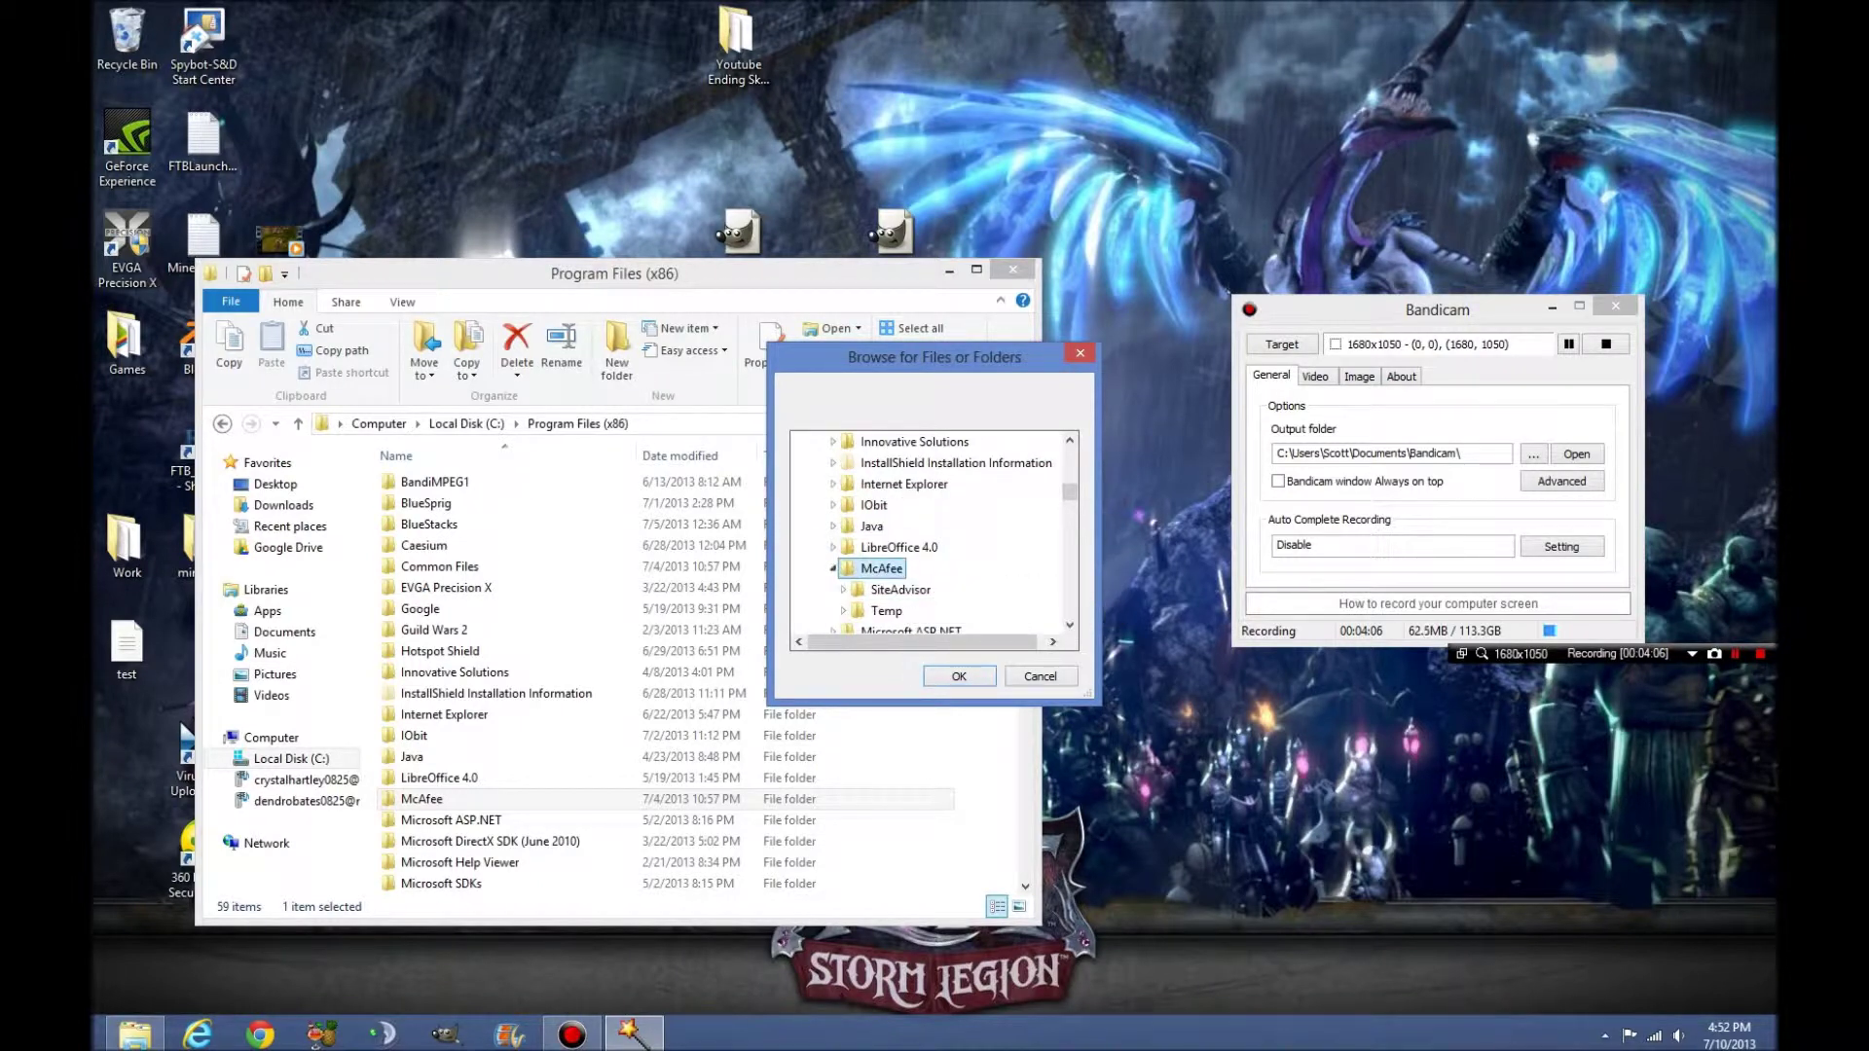
key(Return)
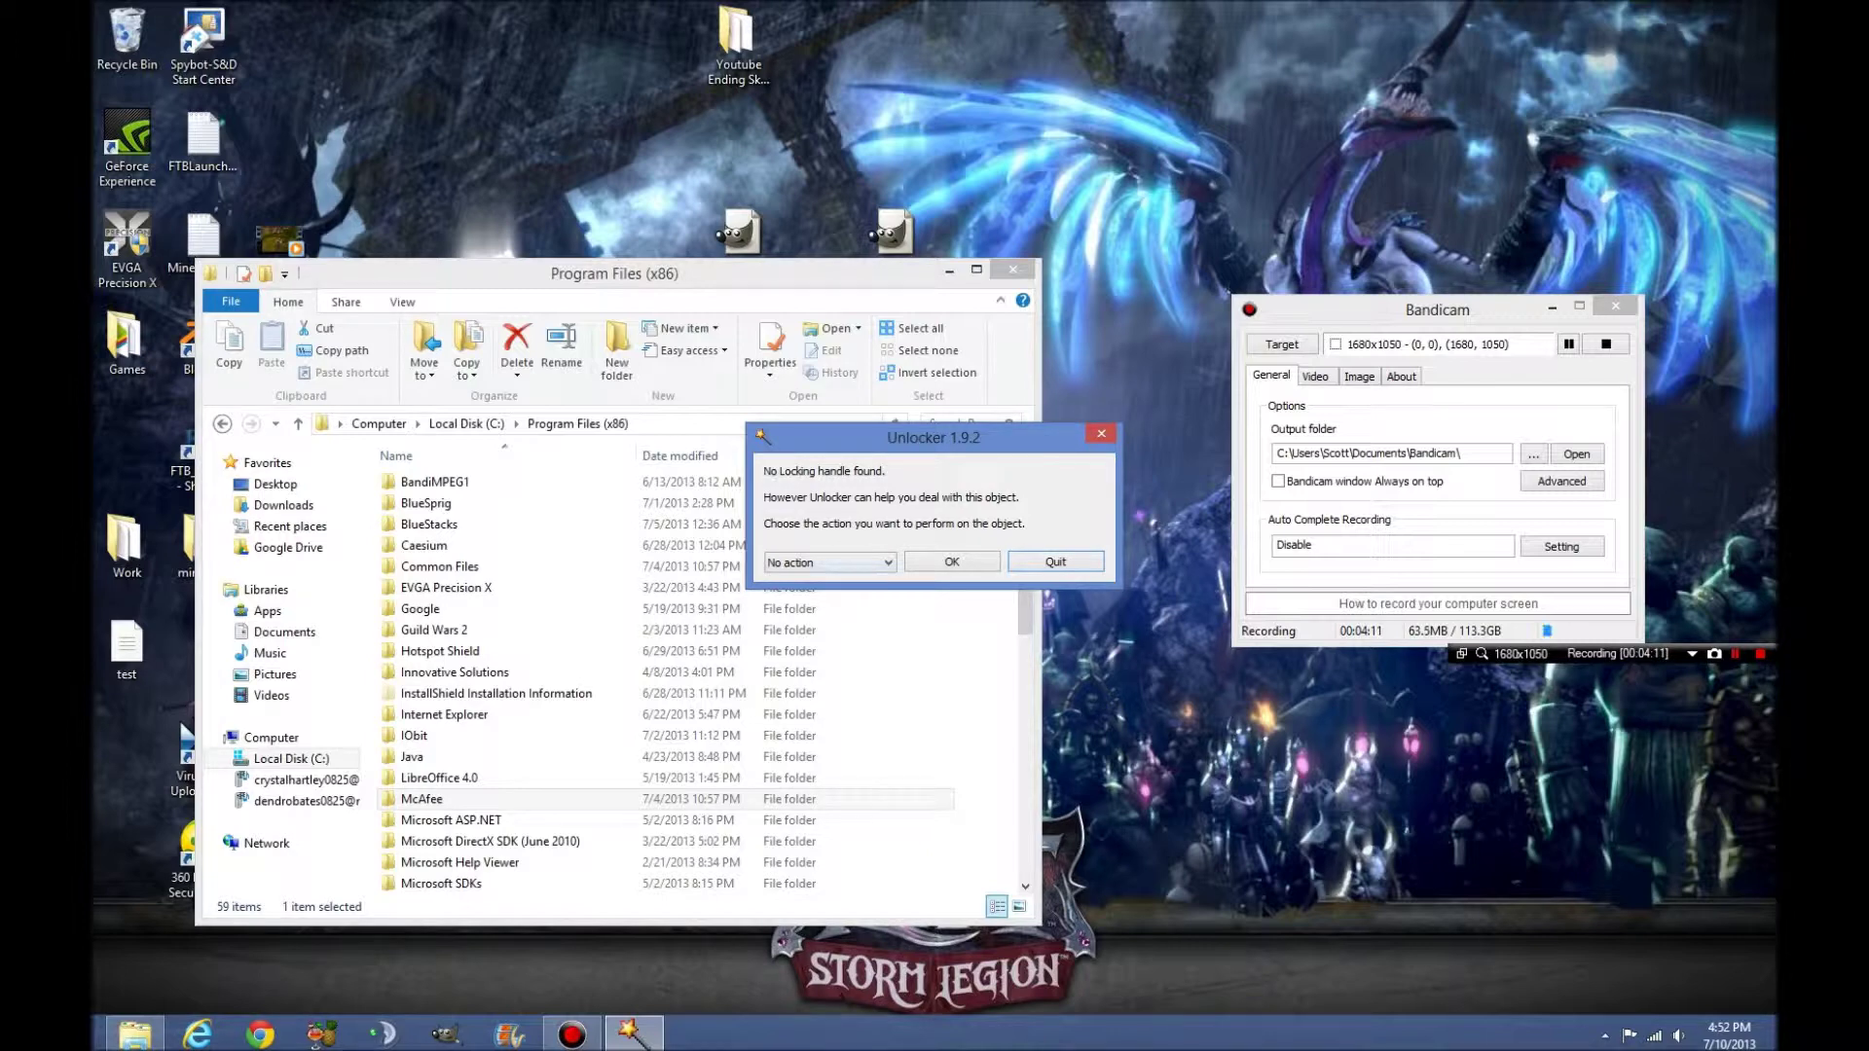
- Set Unlocker's action to Delete and apply it to the McAfee folder
click(830, 562)
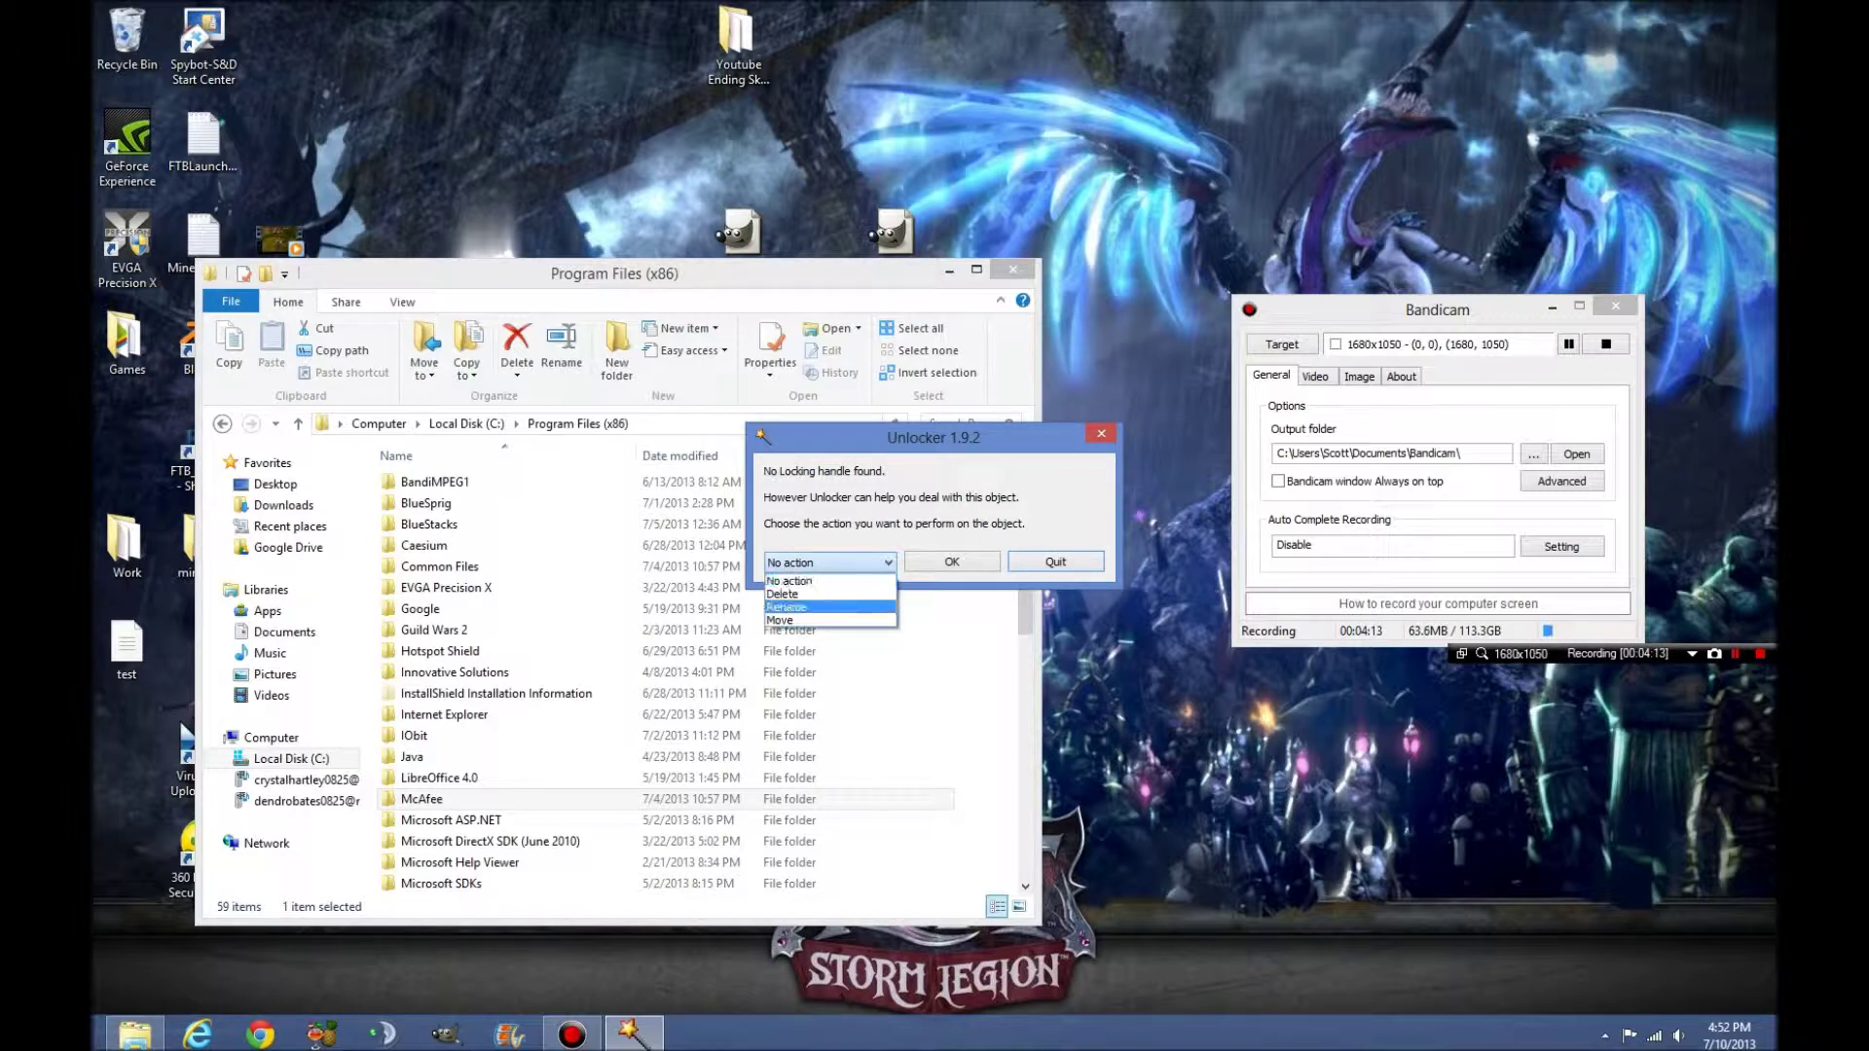
key(Up)
key(Return)
key(Return)
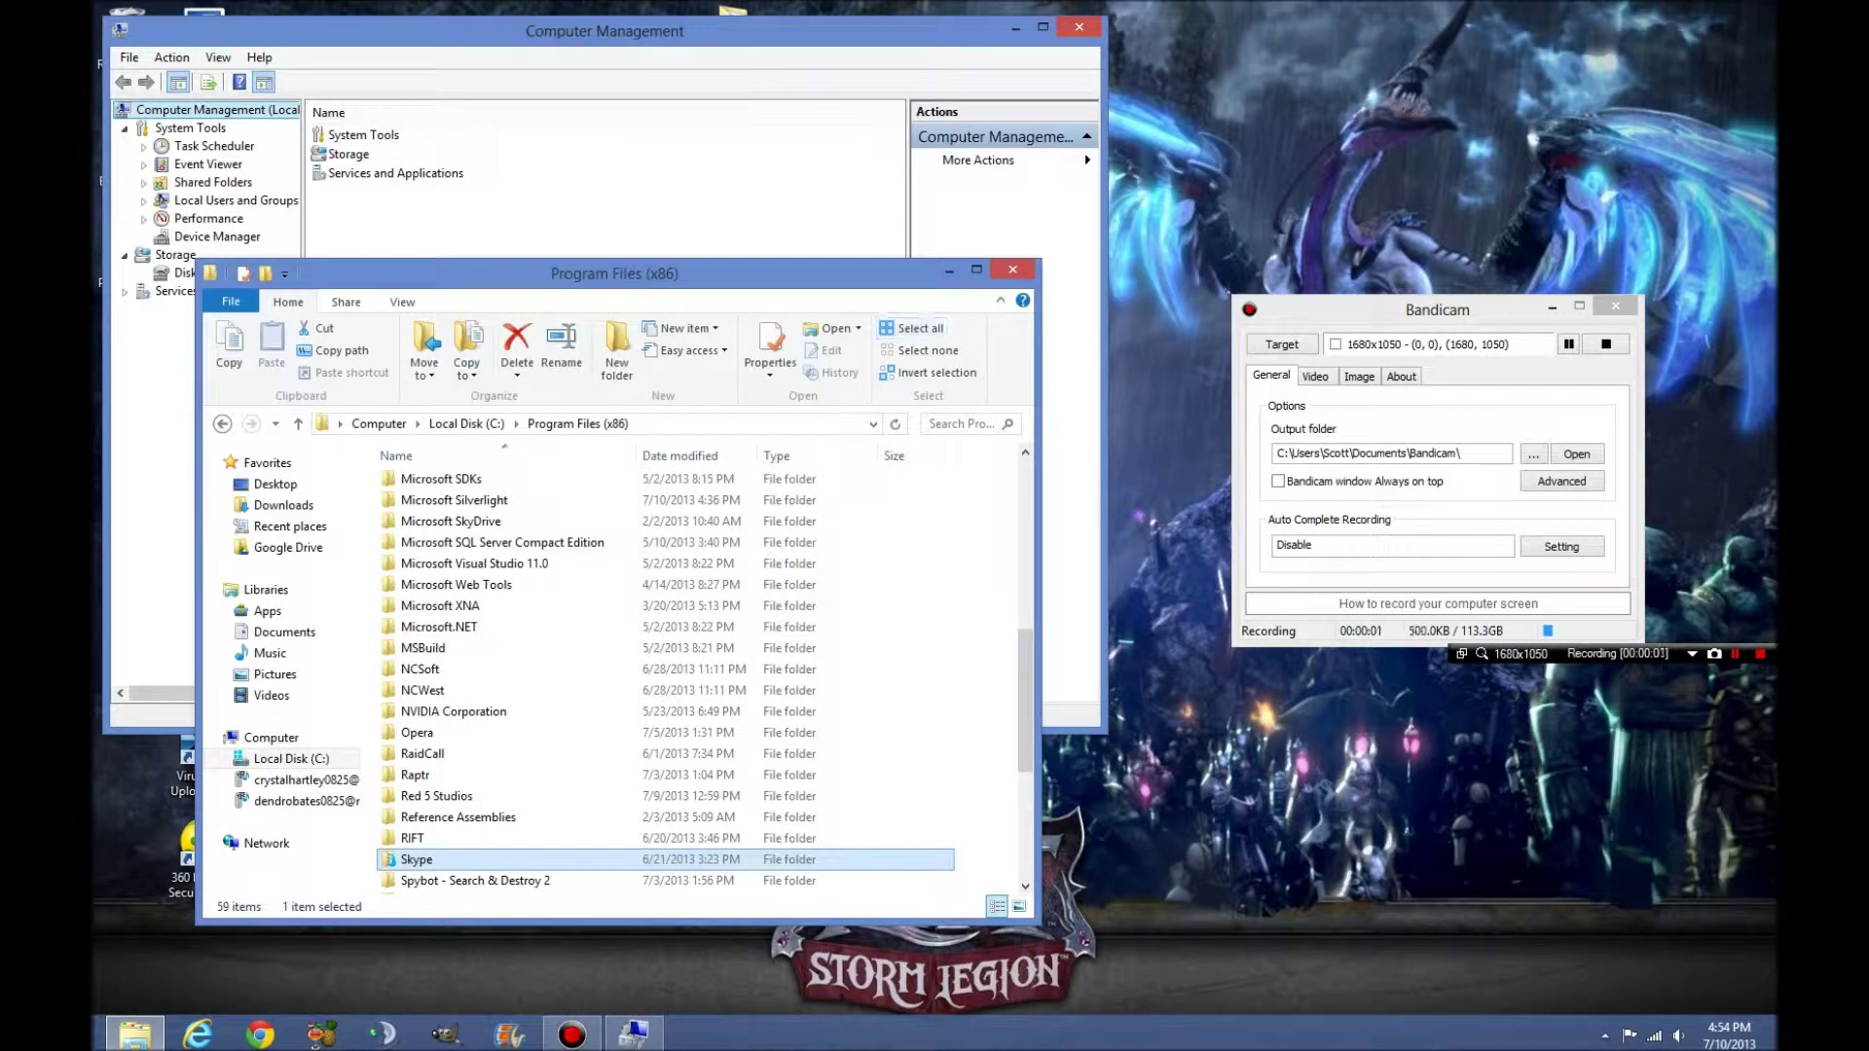
- Close Computer Management and check the Program Files (x86) folder for the McAfee folder
click(1078, 27)
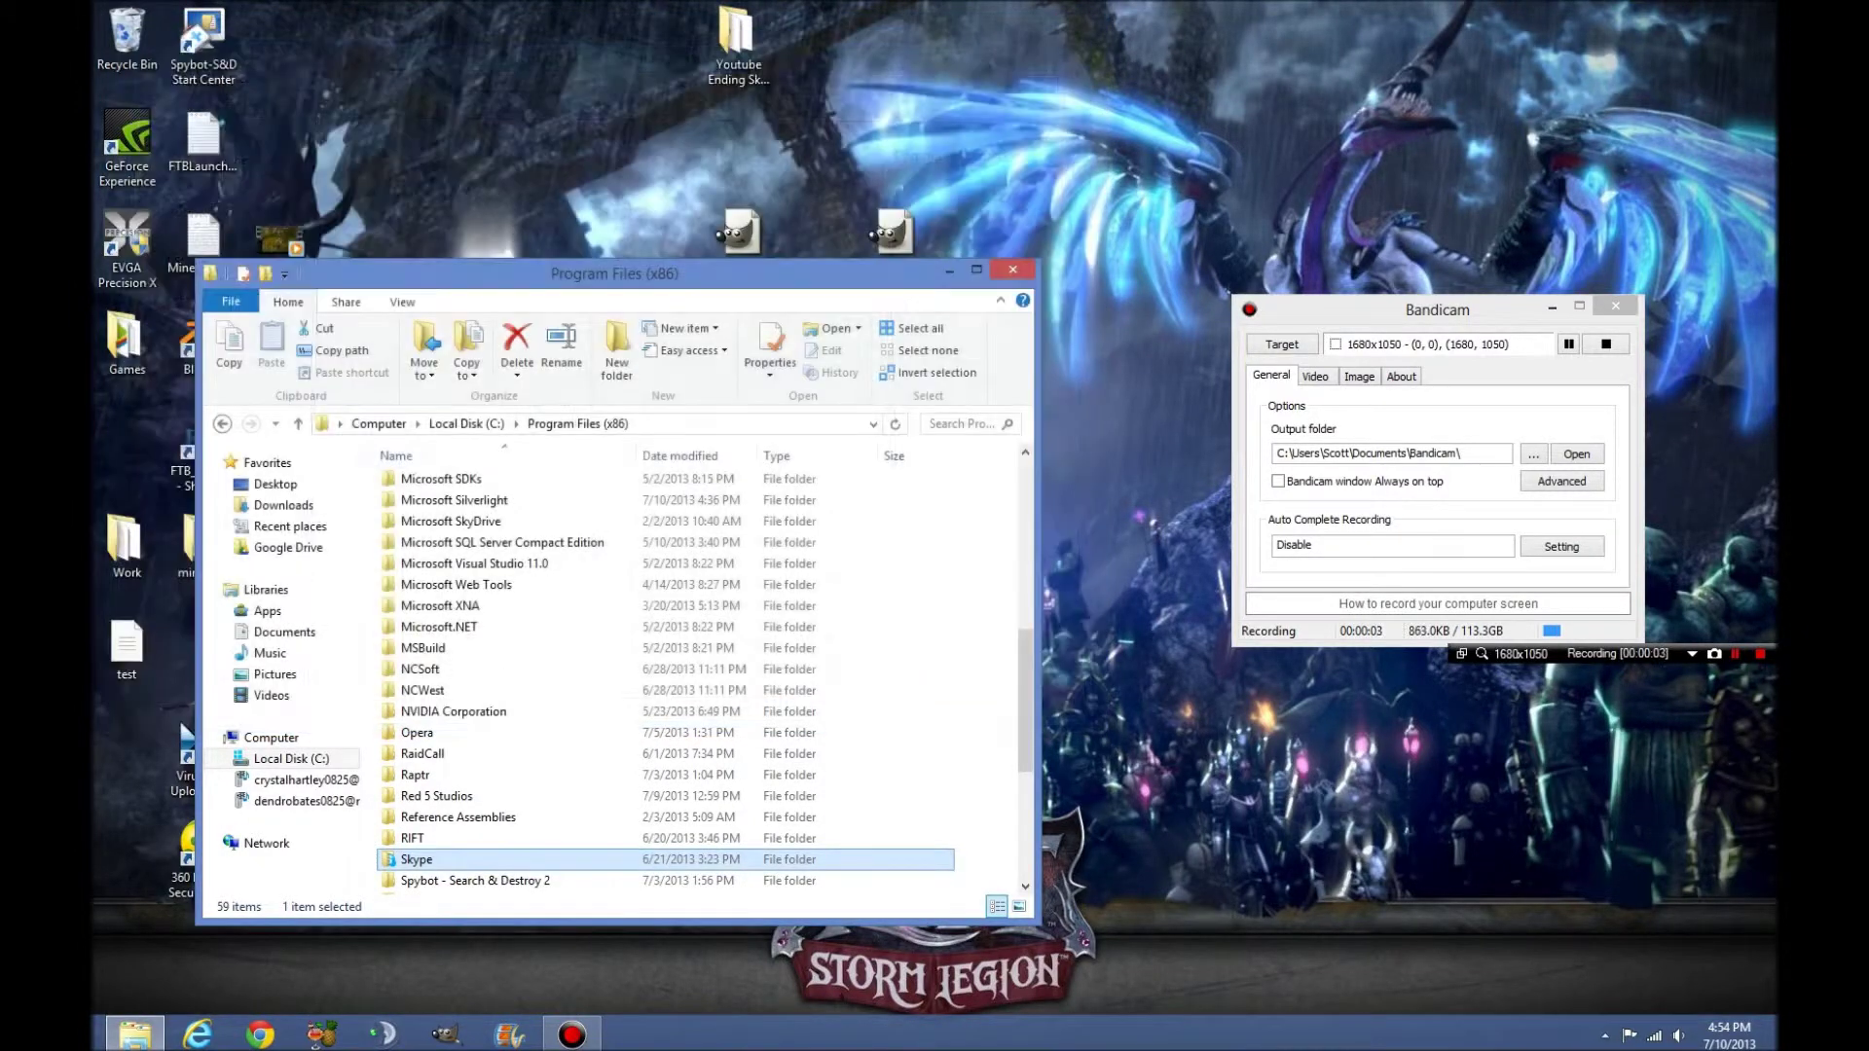
scroll(530, 515, down, 3)
scroll(531, 516, up, 2)
scroll(666, 690, up, 5)
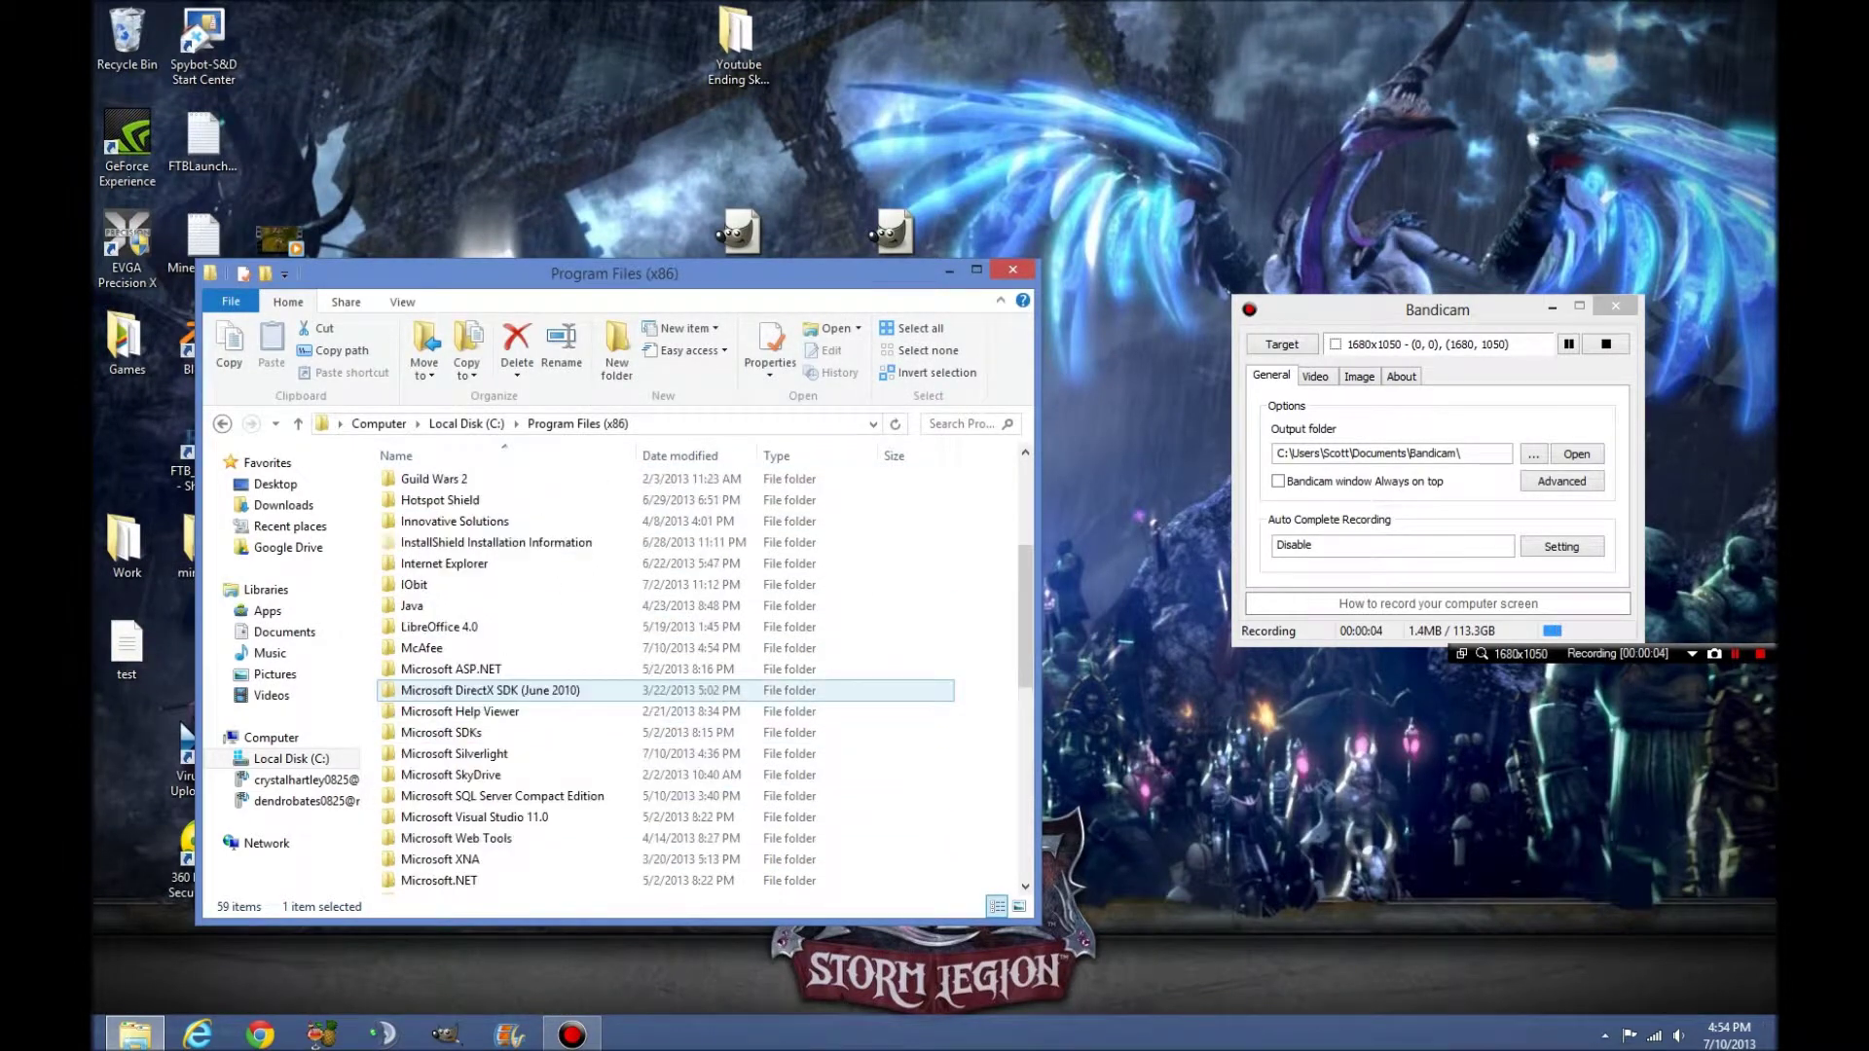
scroll(584, 690, up, 4)
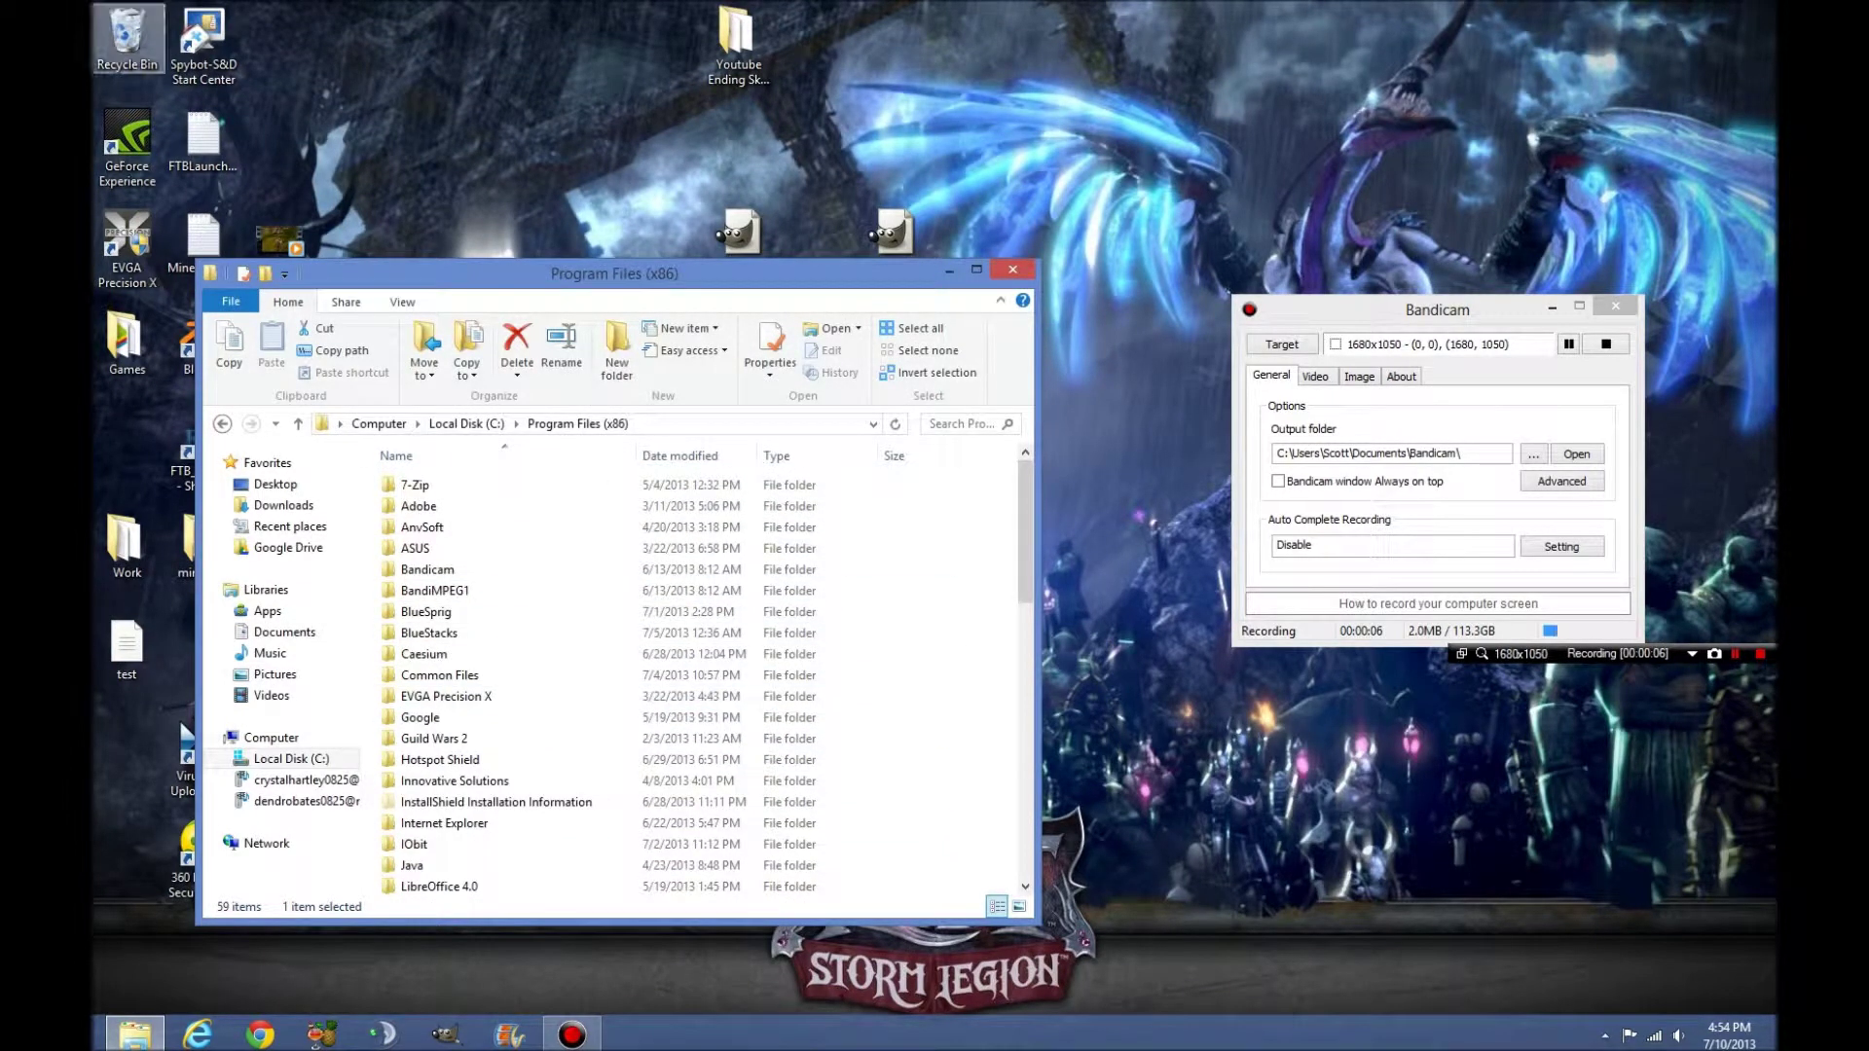
- Inspect the properties of the deleted McAfee folder in the Recycle Bin and close both windows
click(126, 39)
double_click(127, 39)
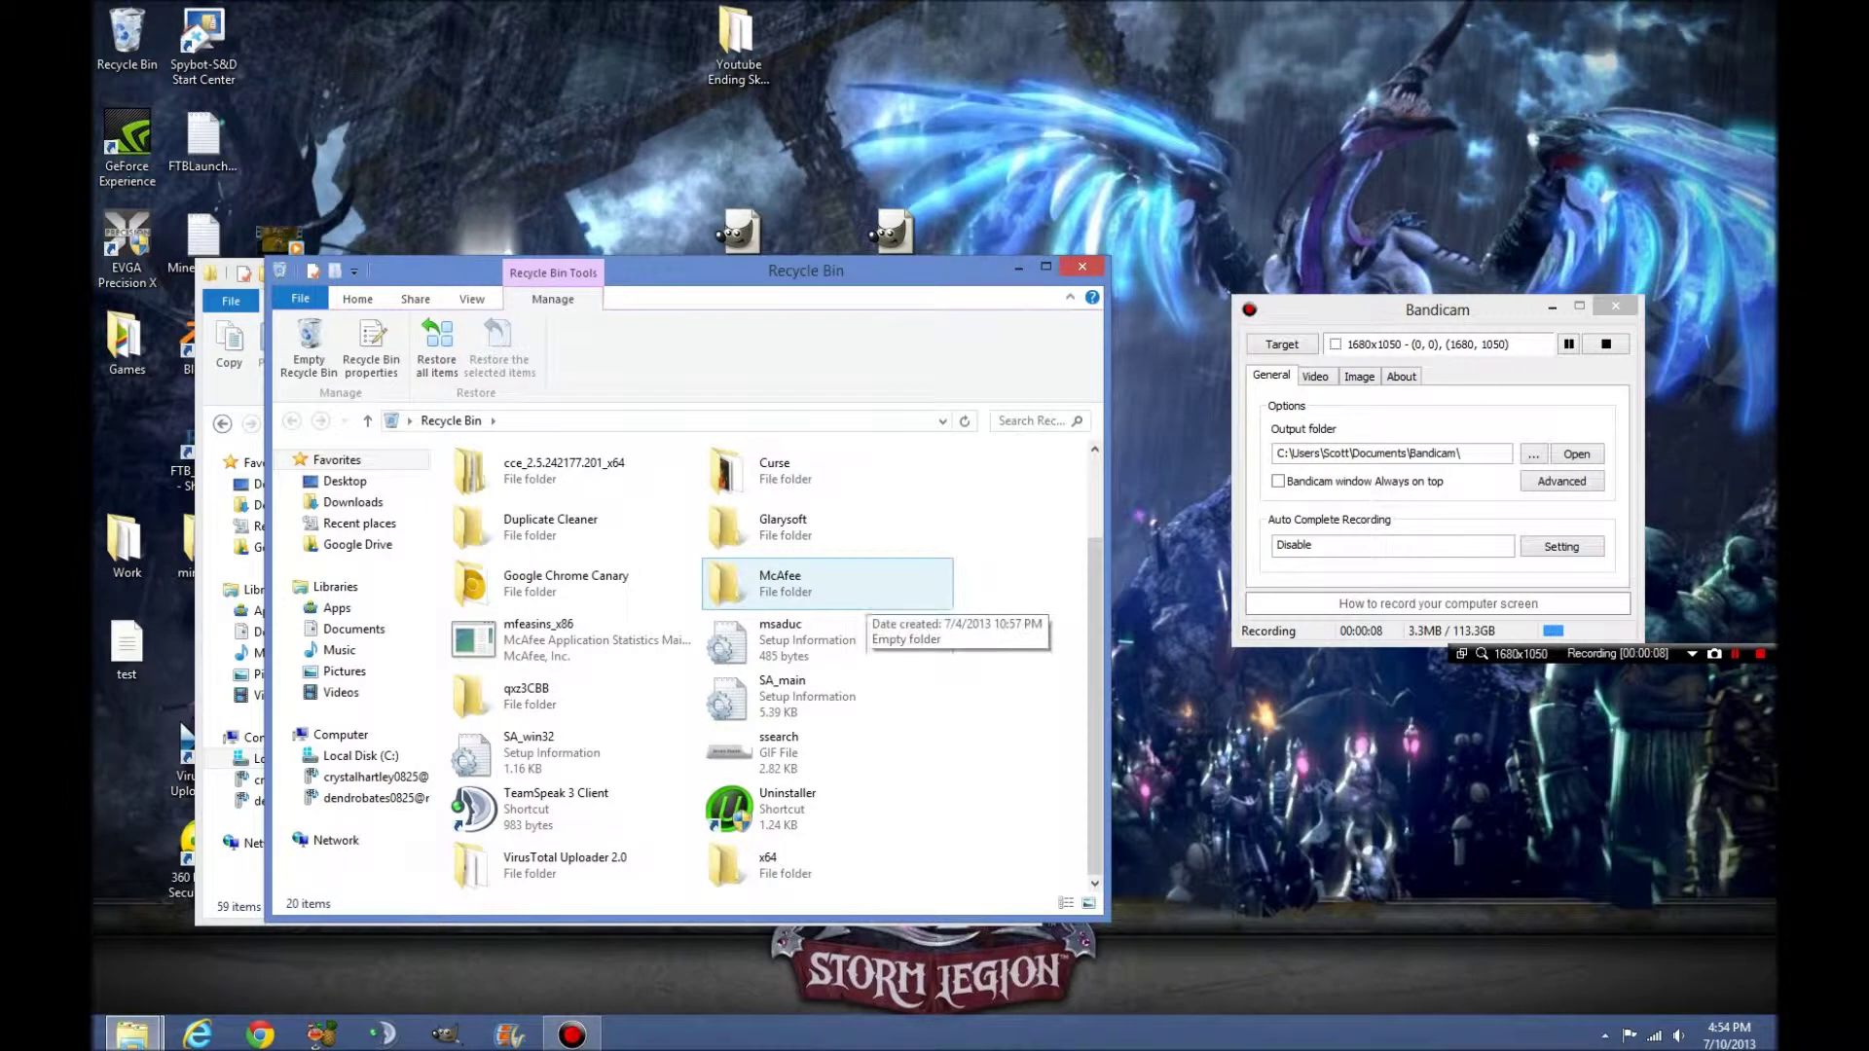
double_click(740, 582)
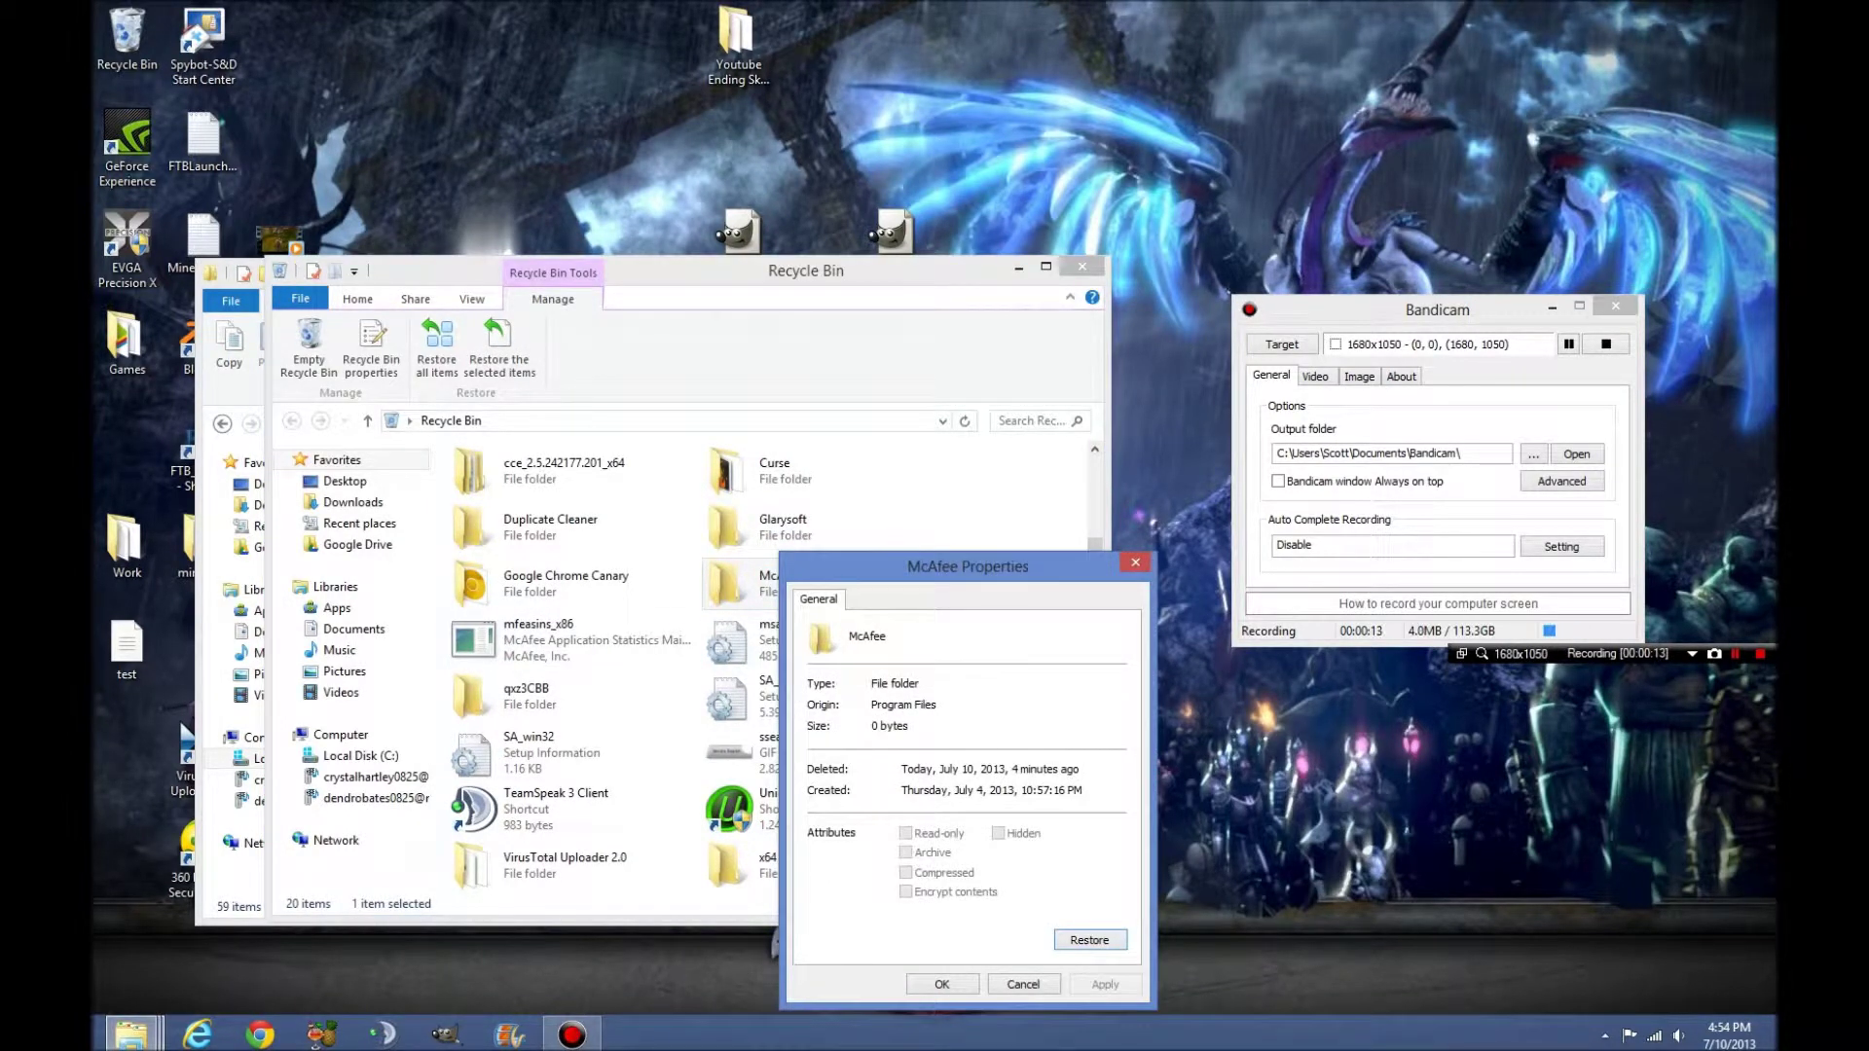
click(1022, 984)
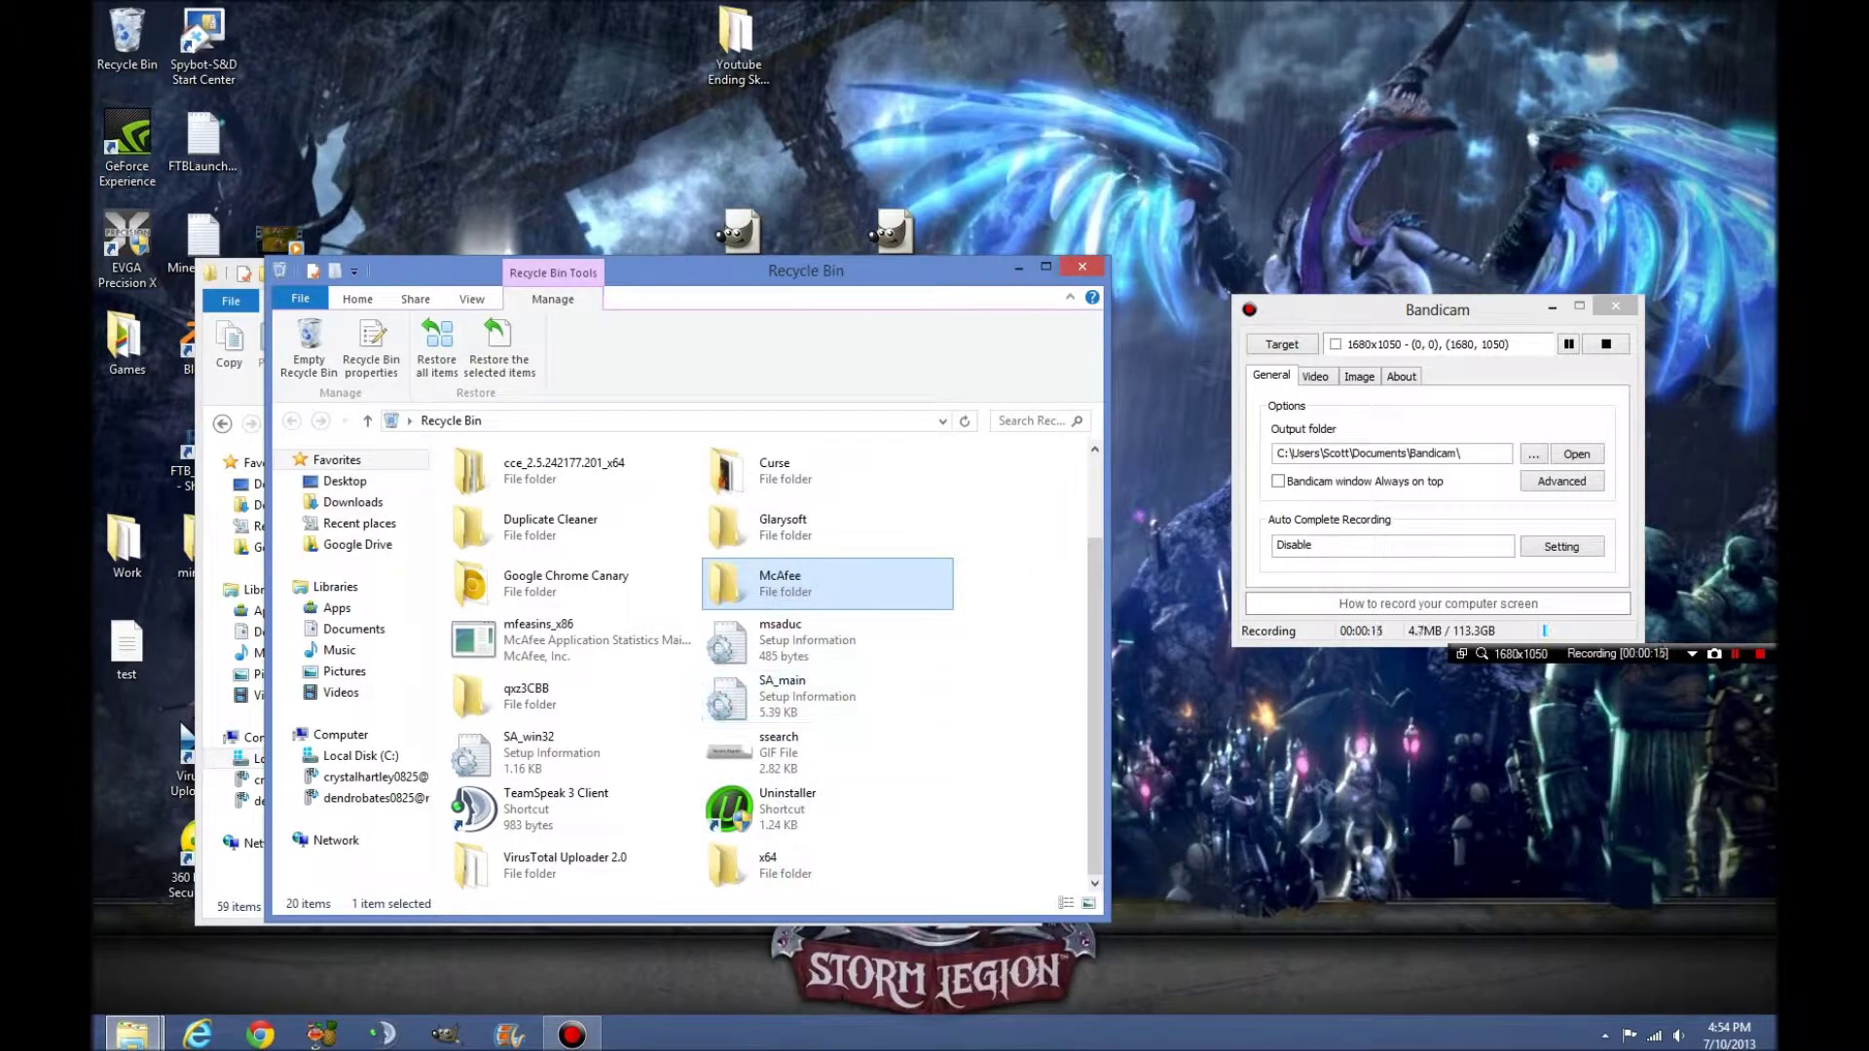
scroll(827, 584, up, 2)
scroll(827, 584, down, 2)
click(1081, 266)
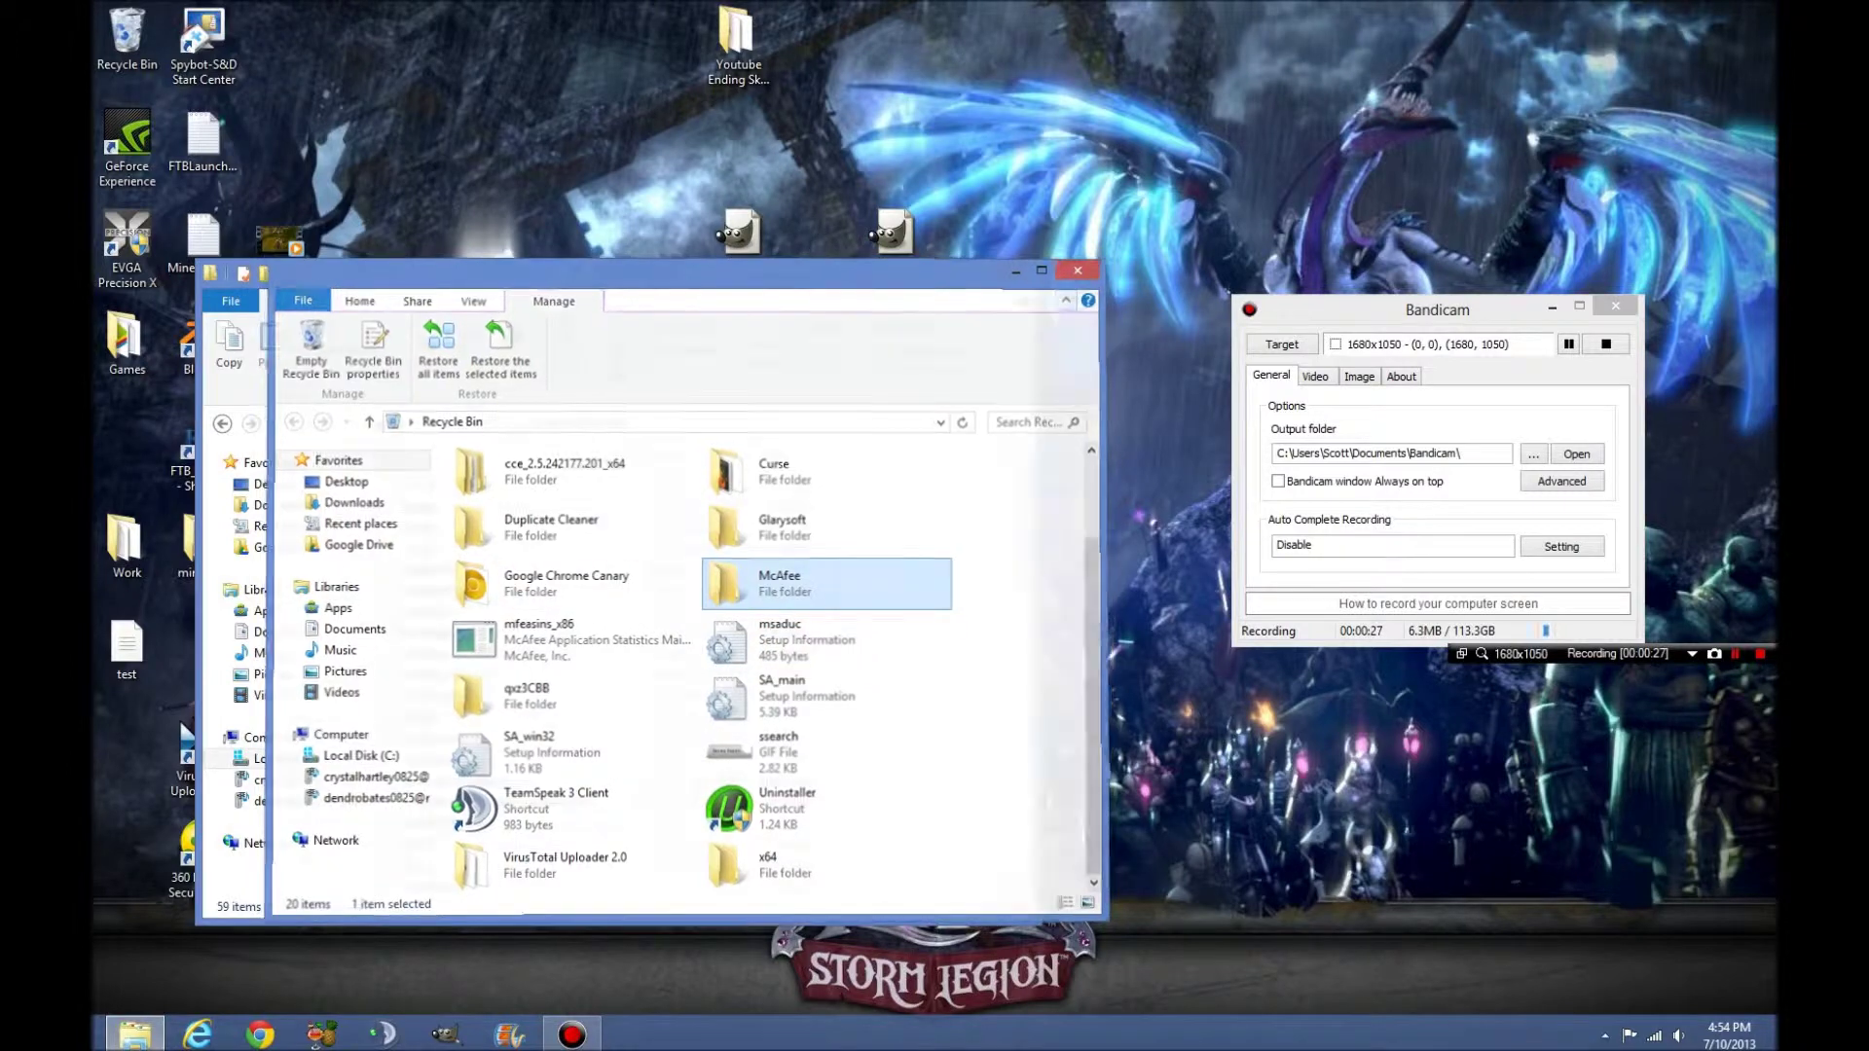
- Empty the Recycle Bin, permanently deleting all its items
right_click(94, 25)
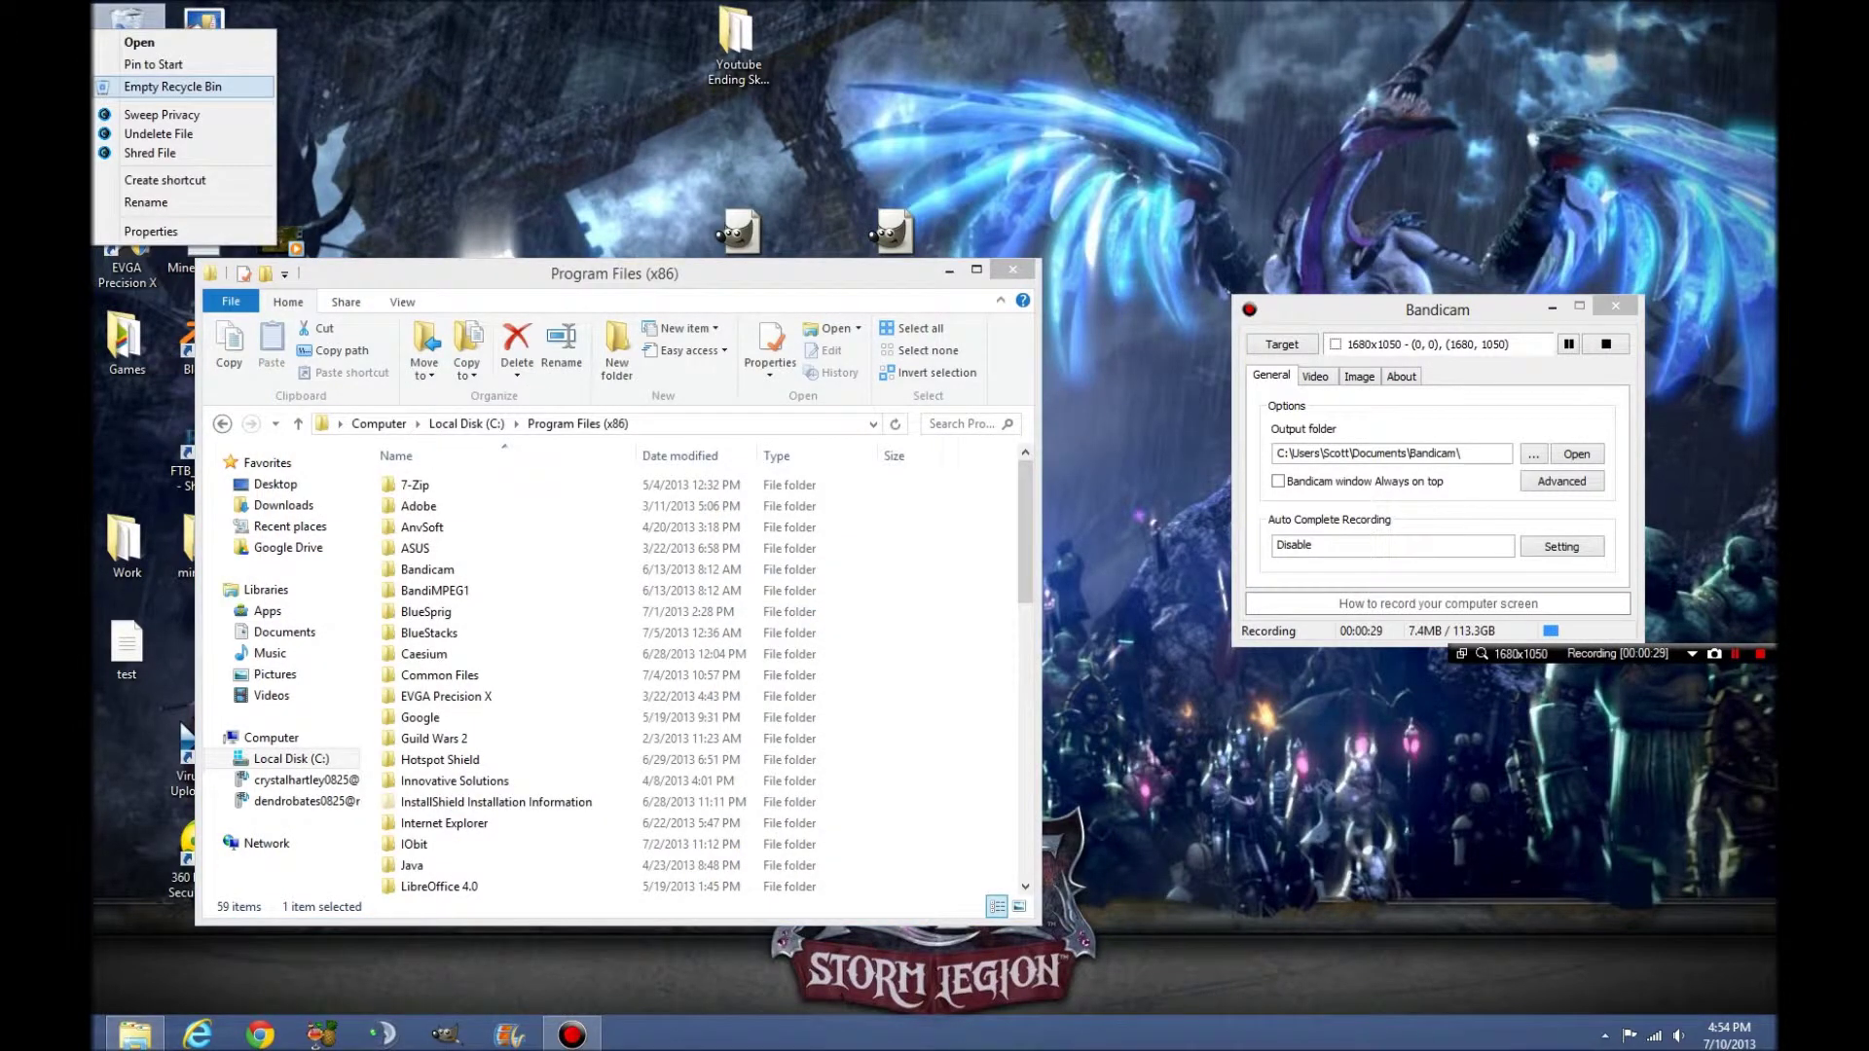
click(165, 85)
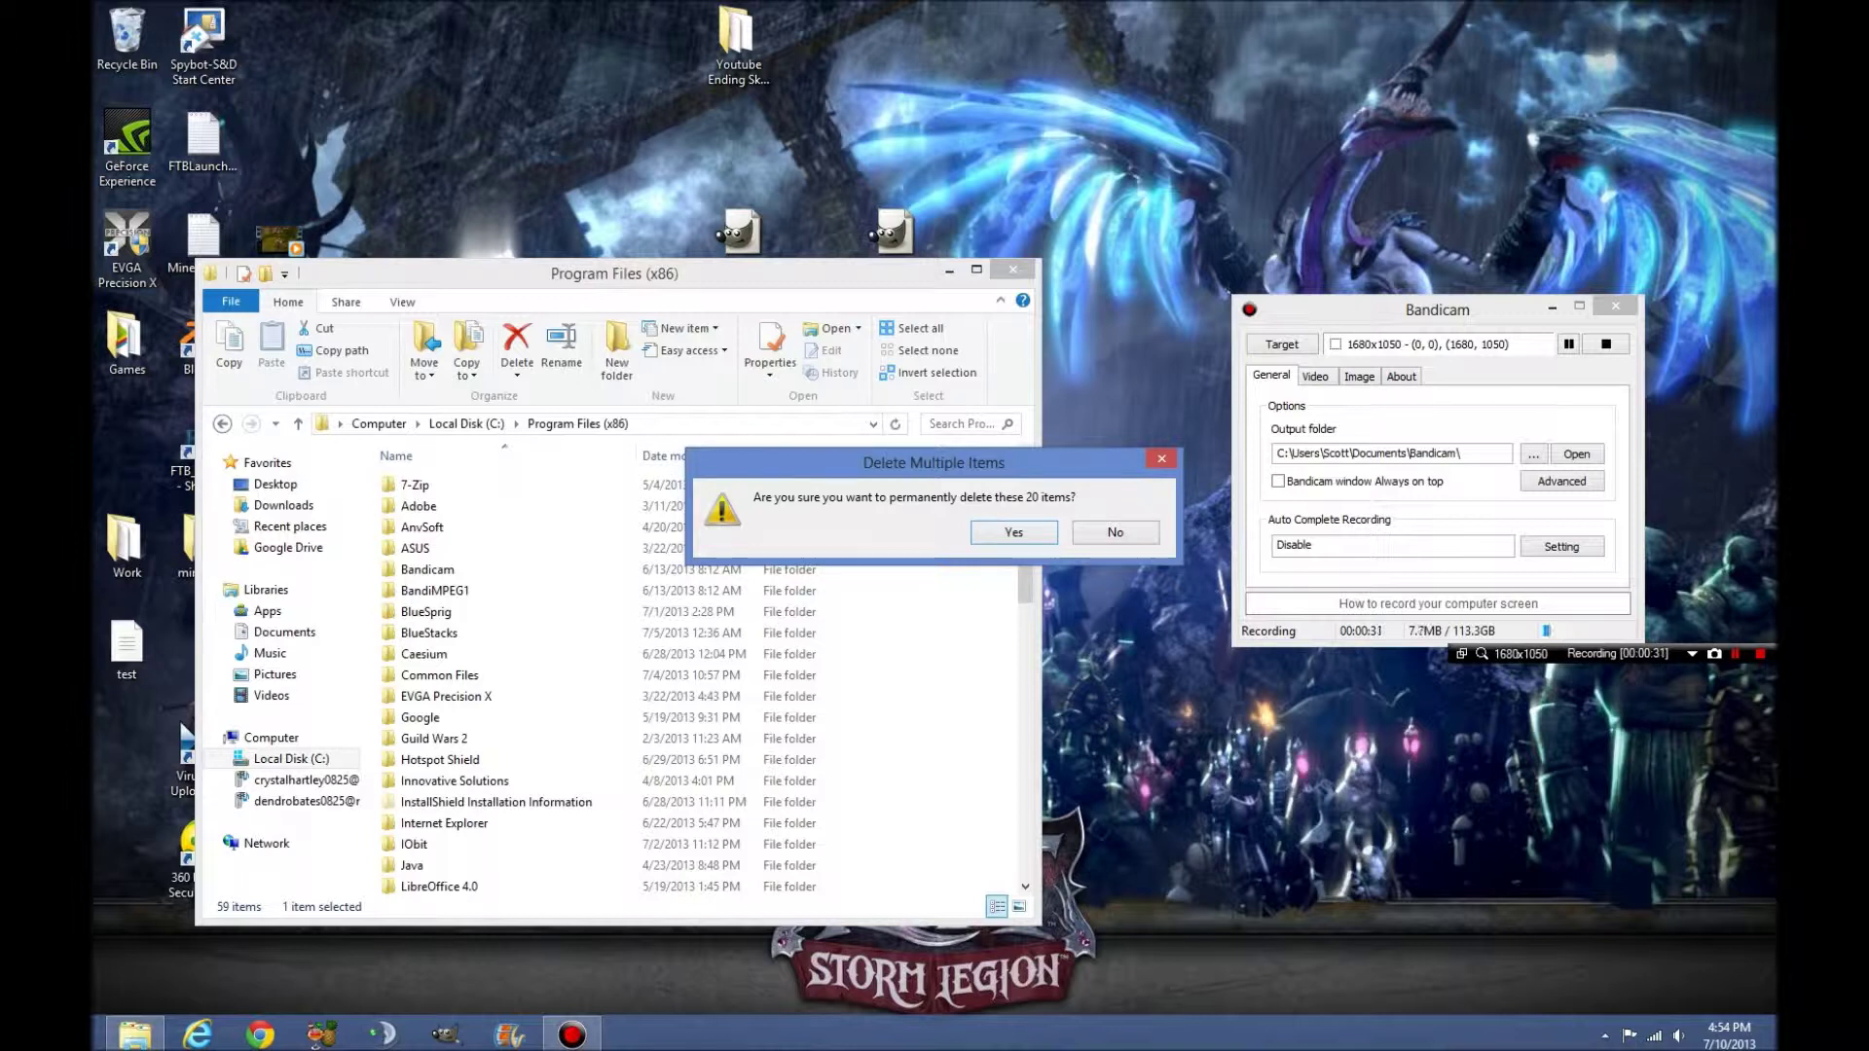
key(Return)
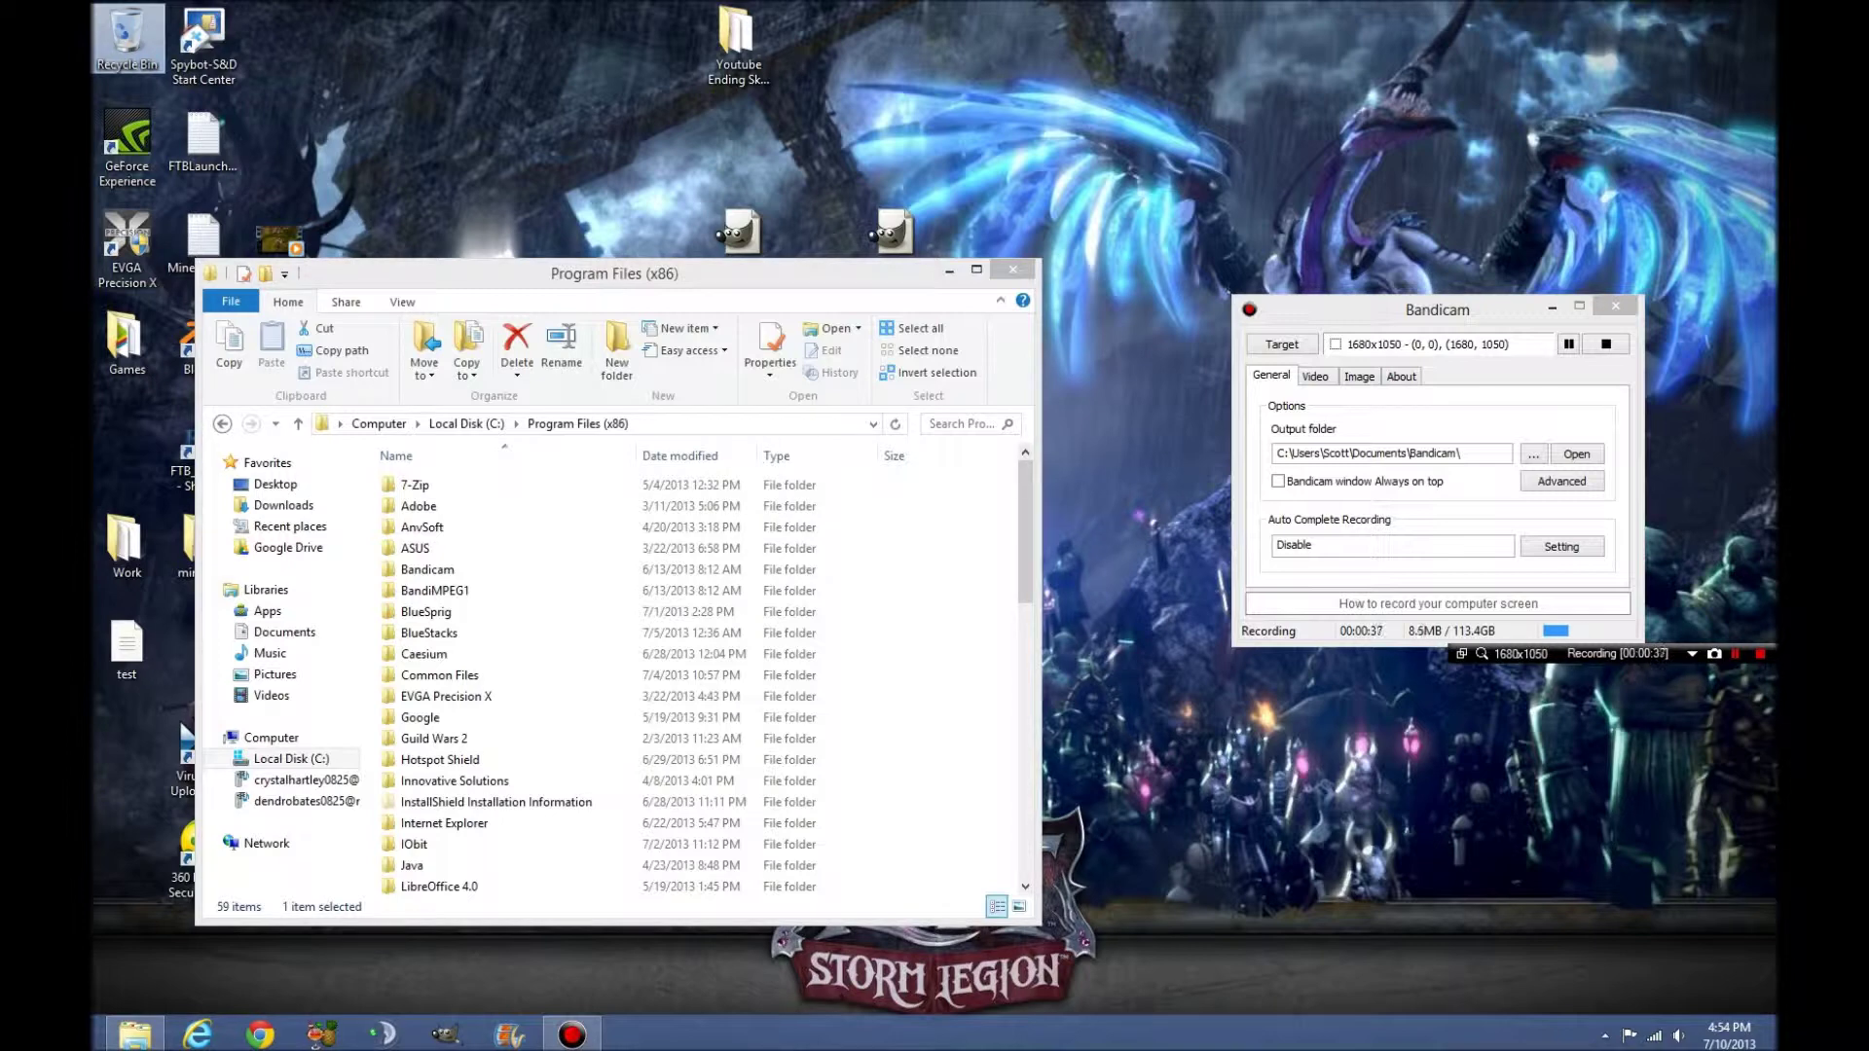
- Try to delete the McAfee folder from Program Files (x86), retrying once before cancelling the deletion
drag(1025, 533, 1025, 607)
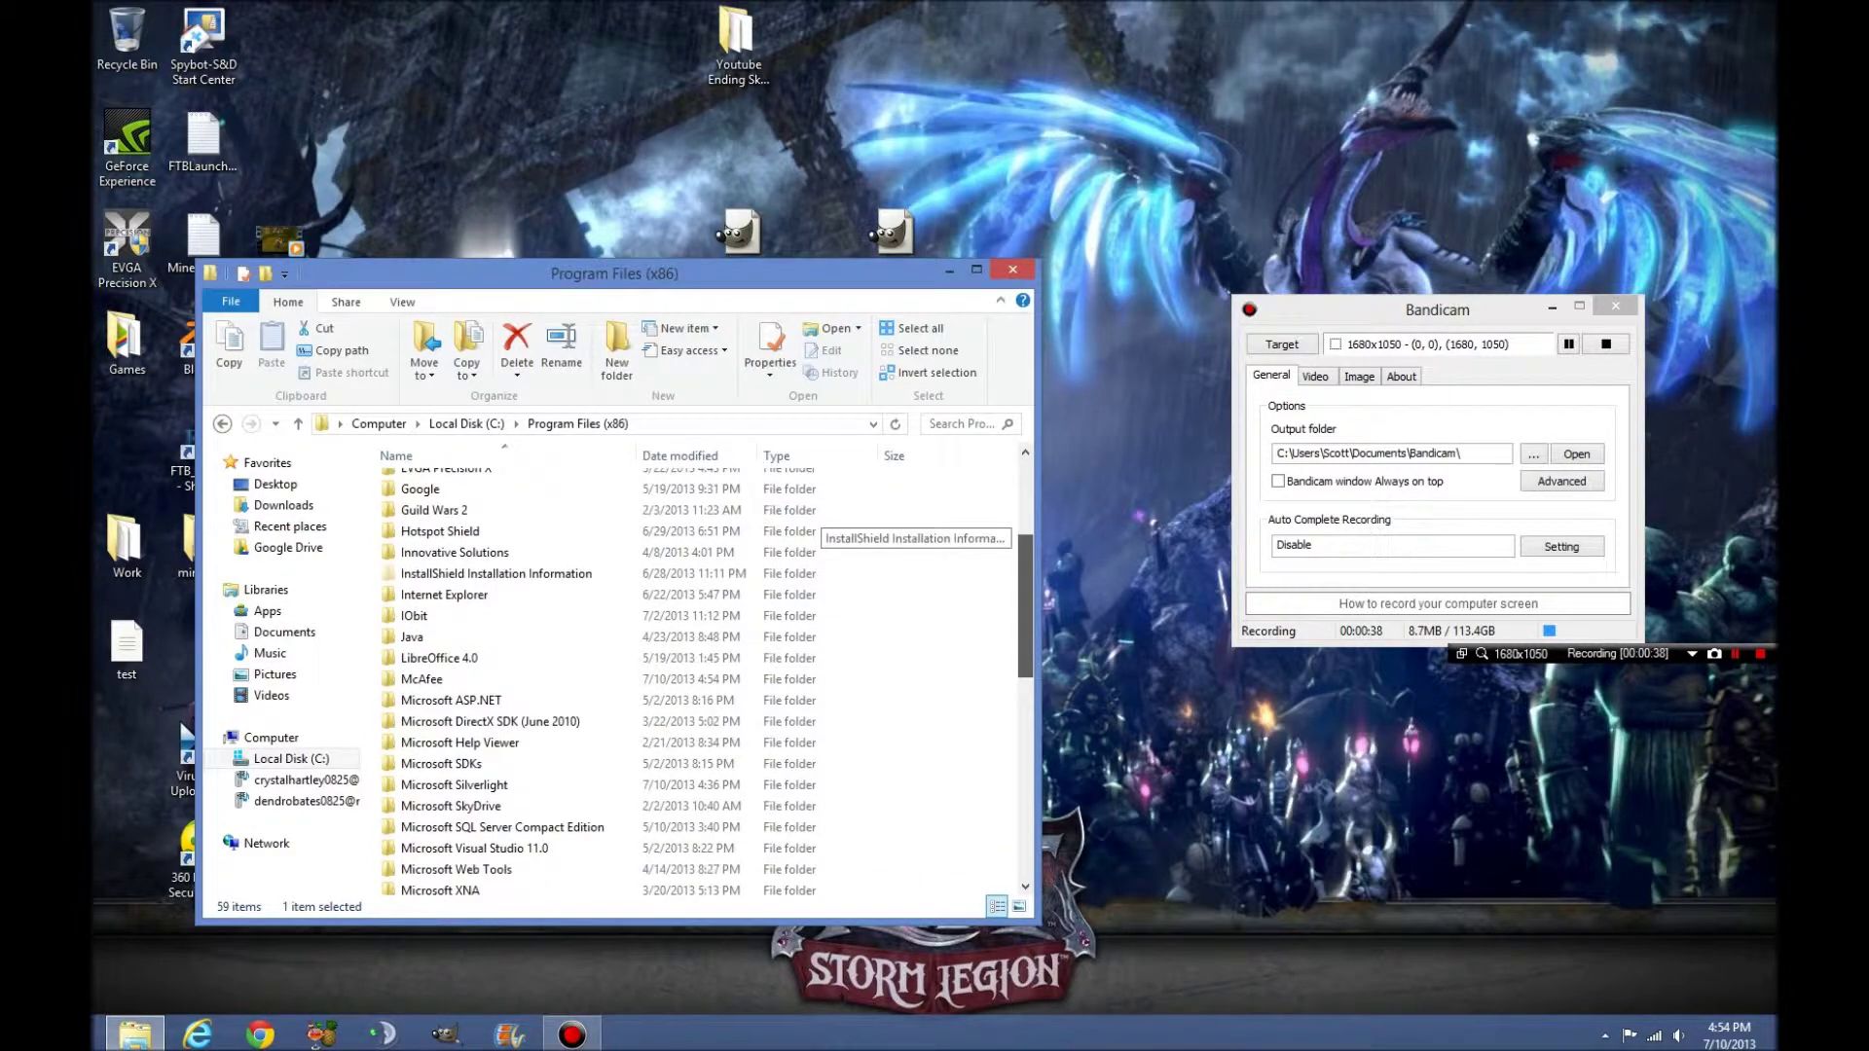
click(425, 679)
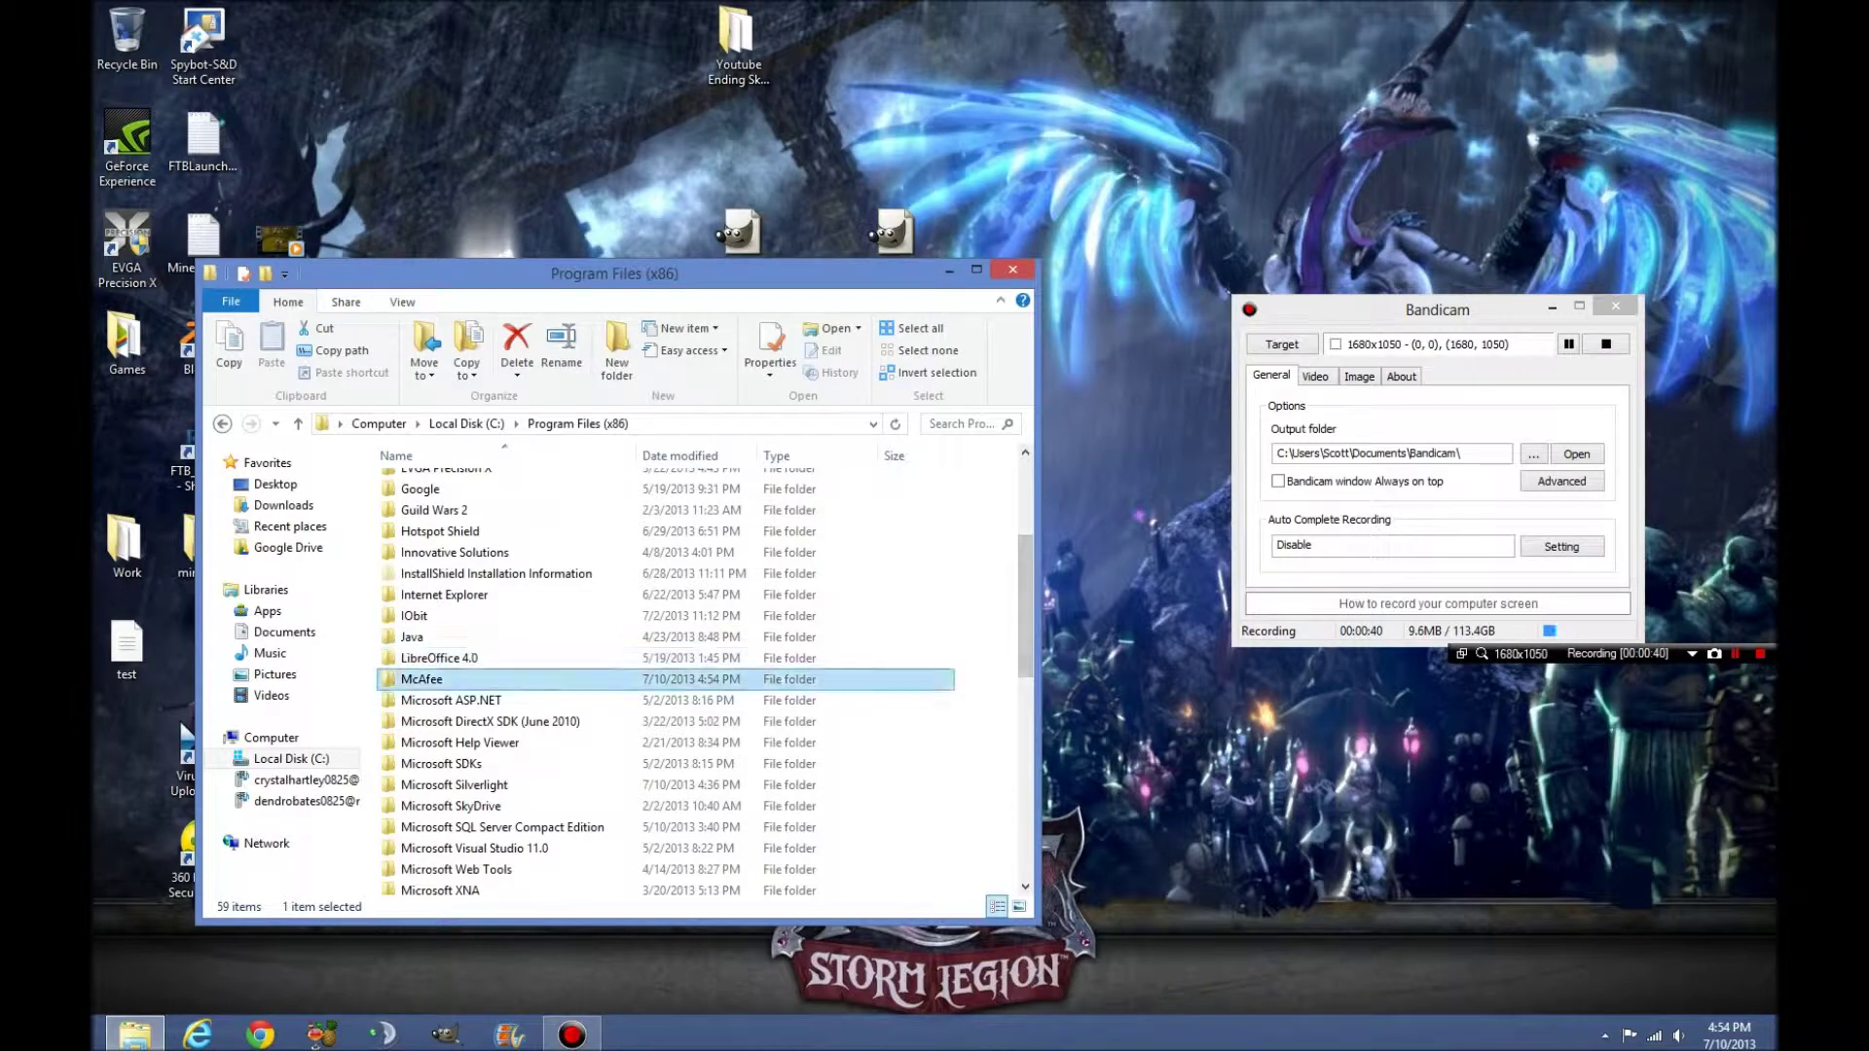
key(Delete)
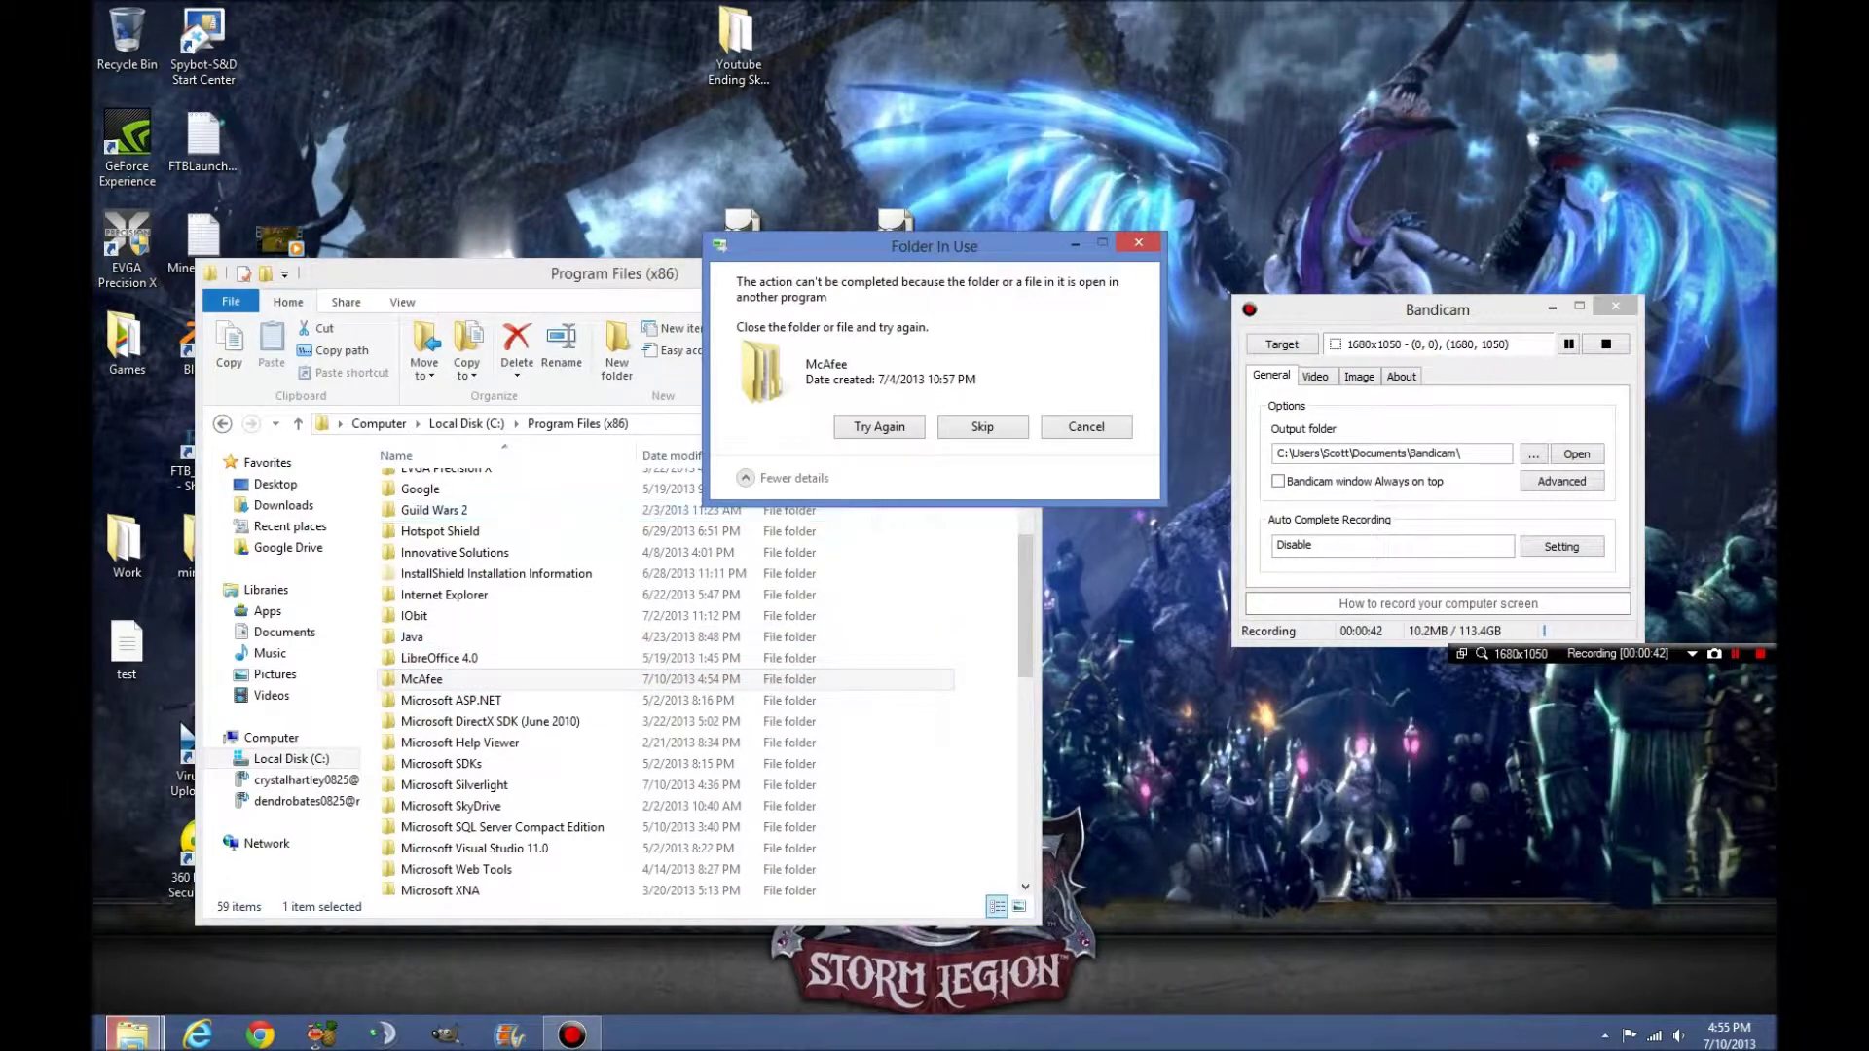
click(880, 427)
click(1086, 426)
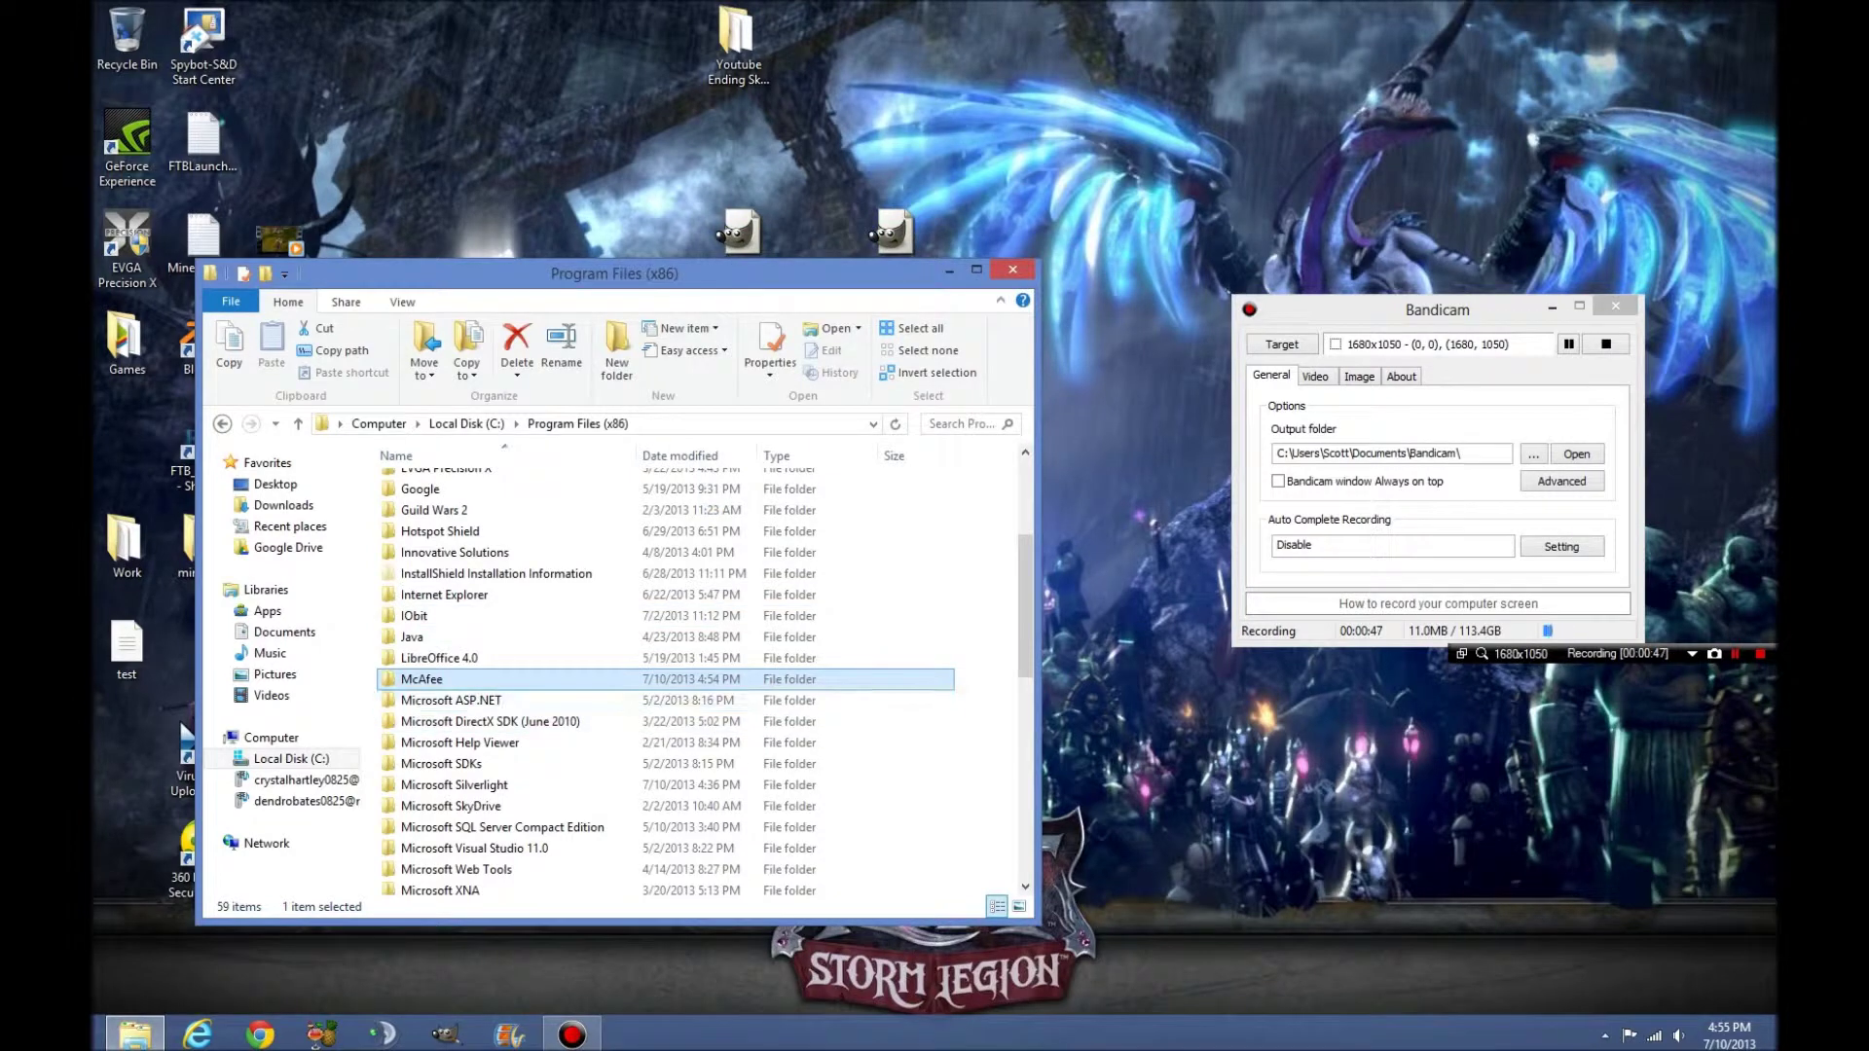
- Open the McAfee folder and delete its Temp subfolder, granting administrator permission
key(Return)
mouse_move(526, 620)
mouse_down()
mouse_move(413, 505)
mouse_move(506, 594)
mouse_up()
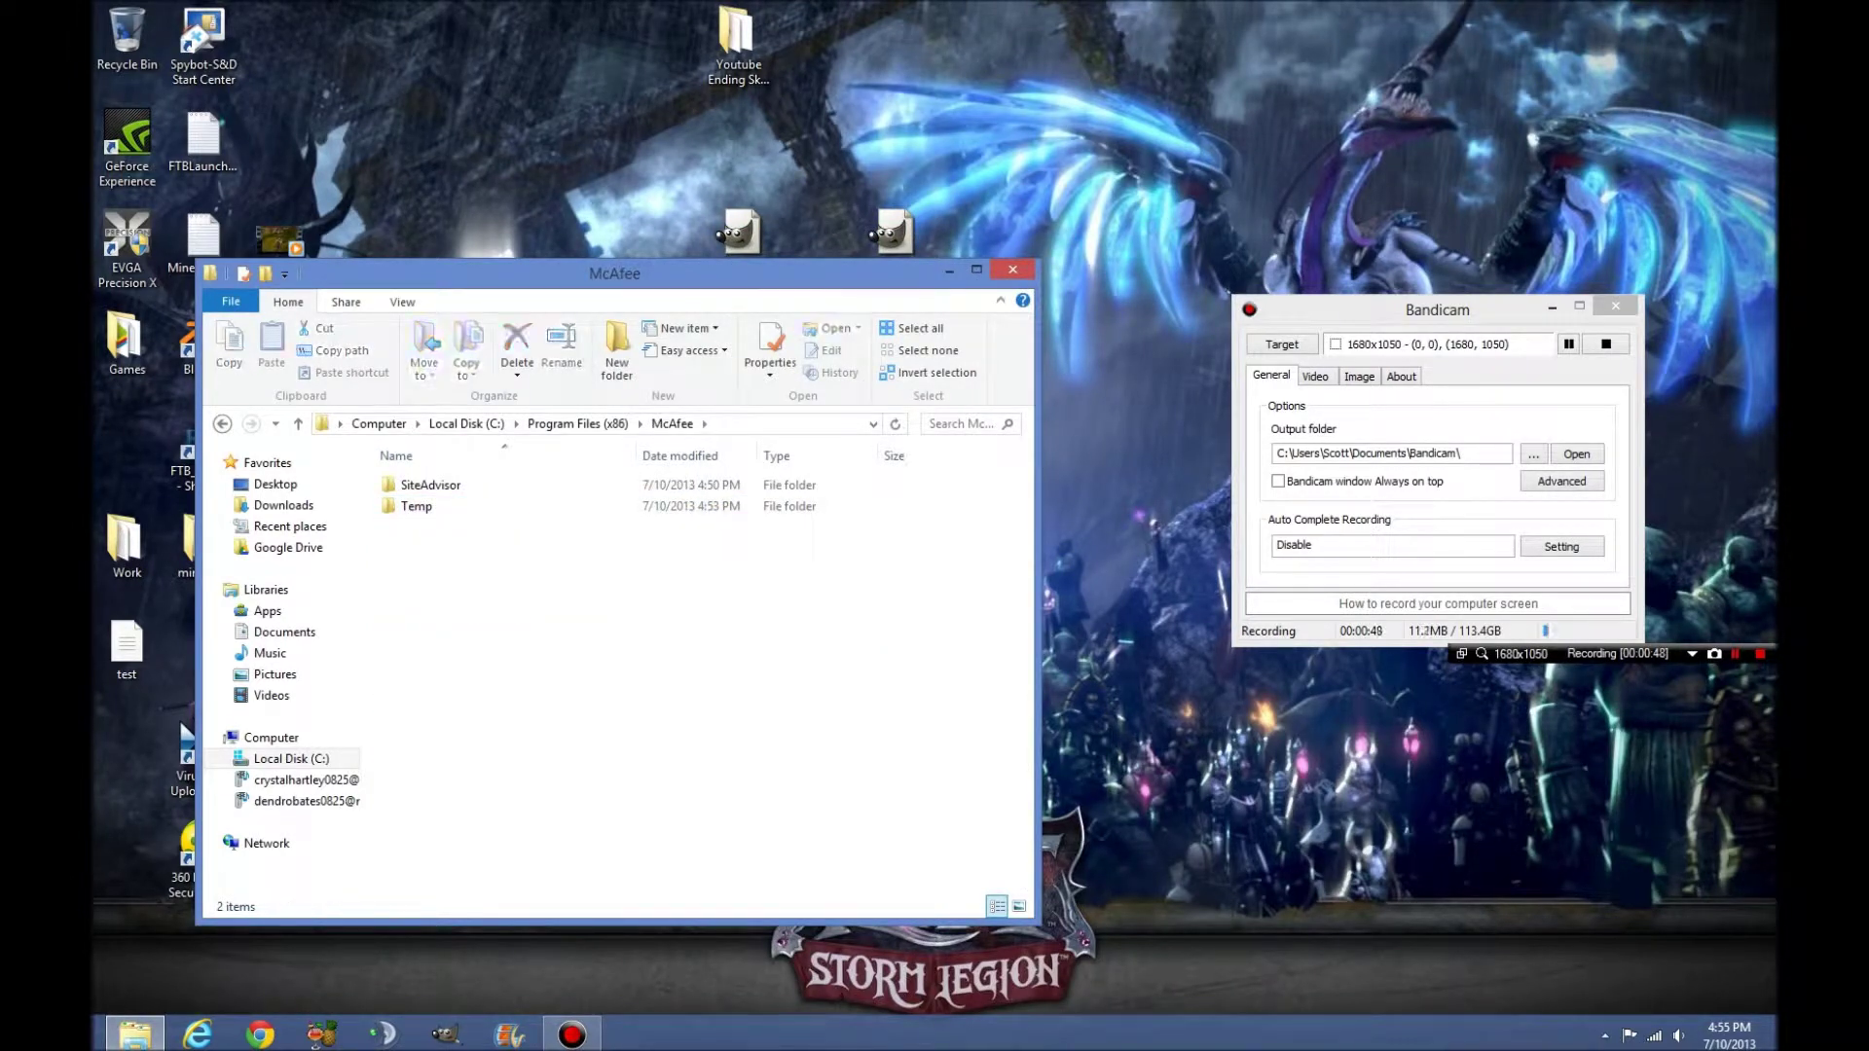
click(417, 506)
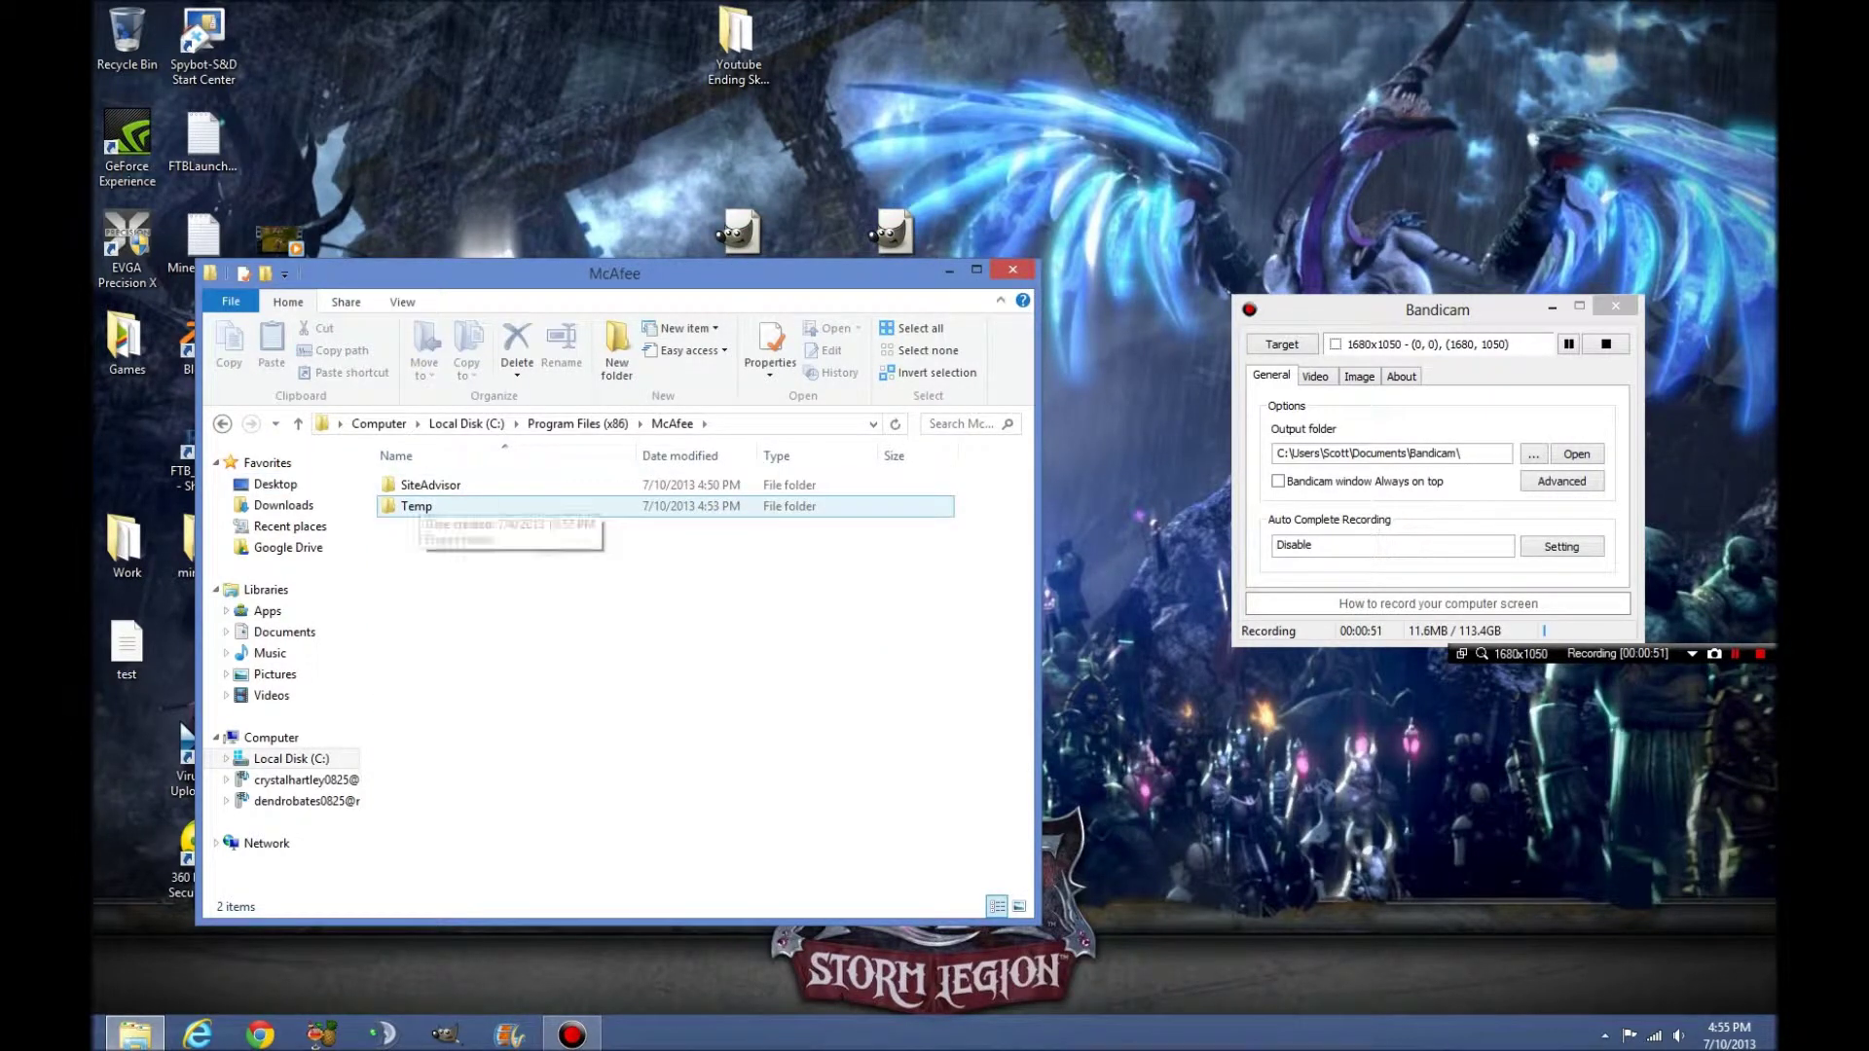
key(Delete)
key(Return)
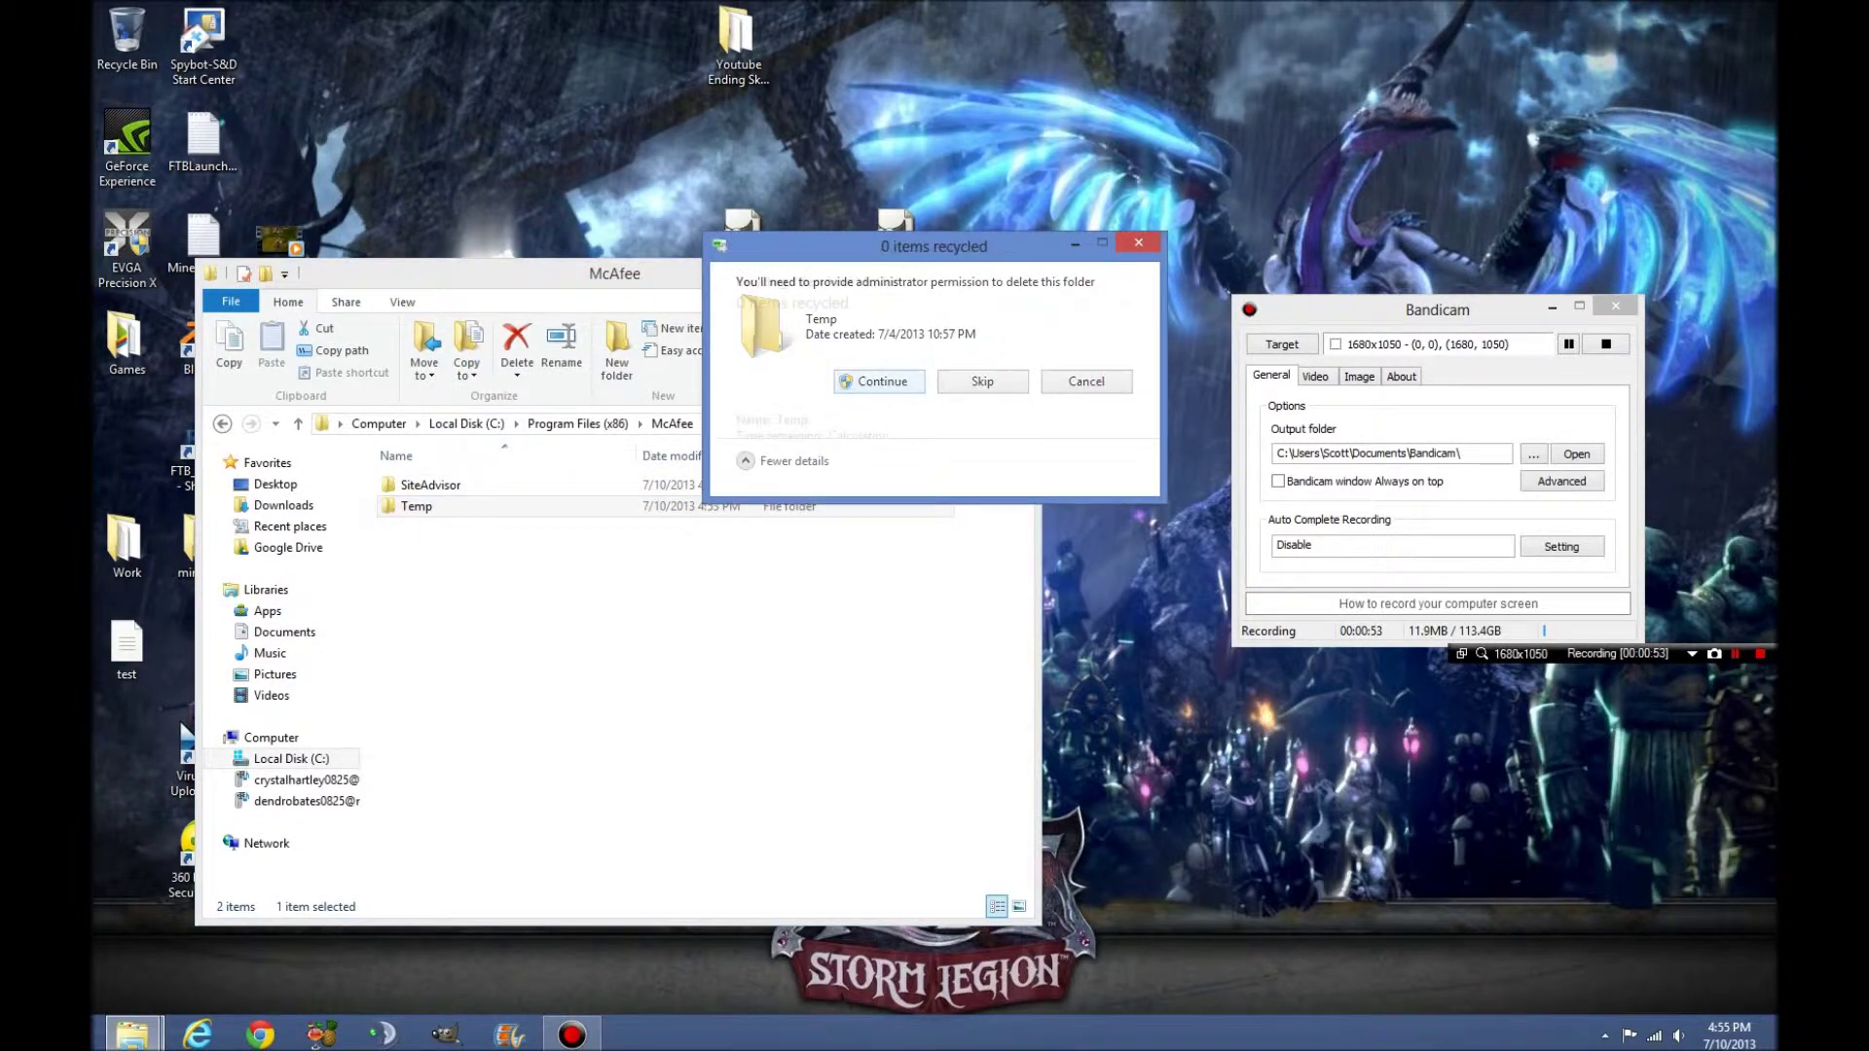
- Open the SiteAdvisor subfolder and try to delete the sahook.dll file
double_click(430, 485)
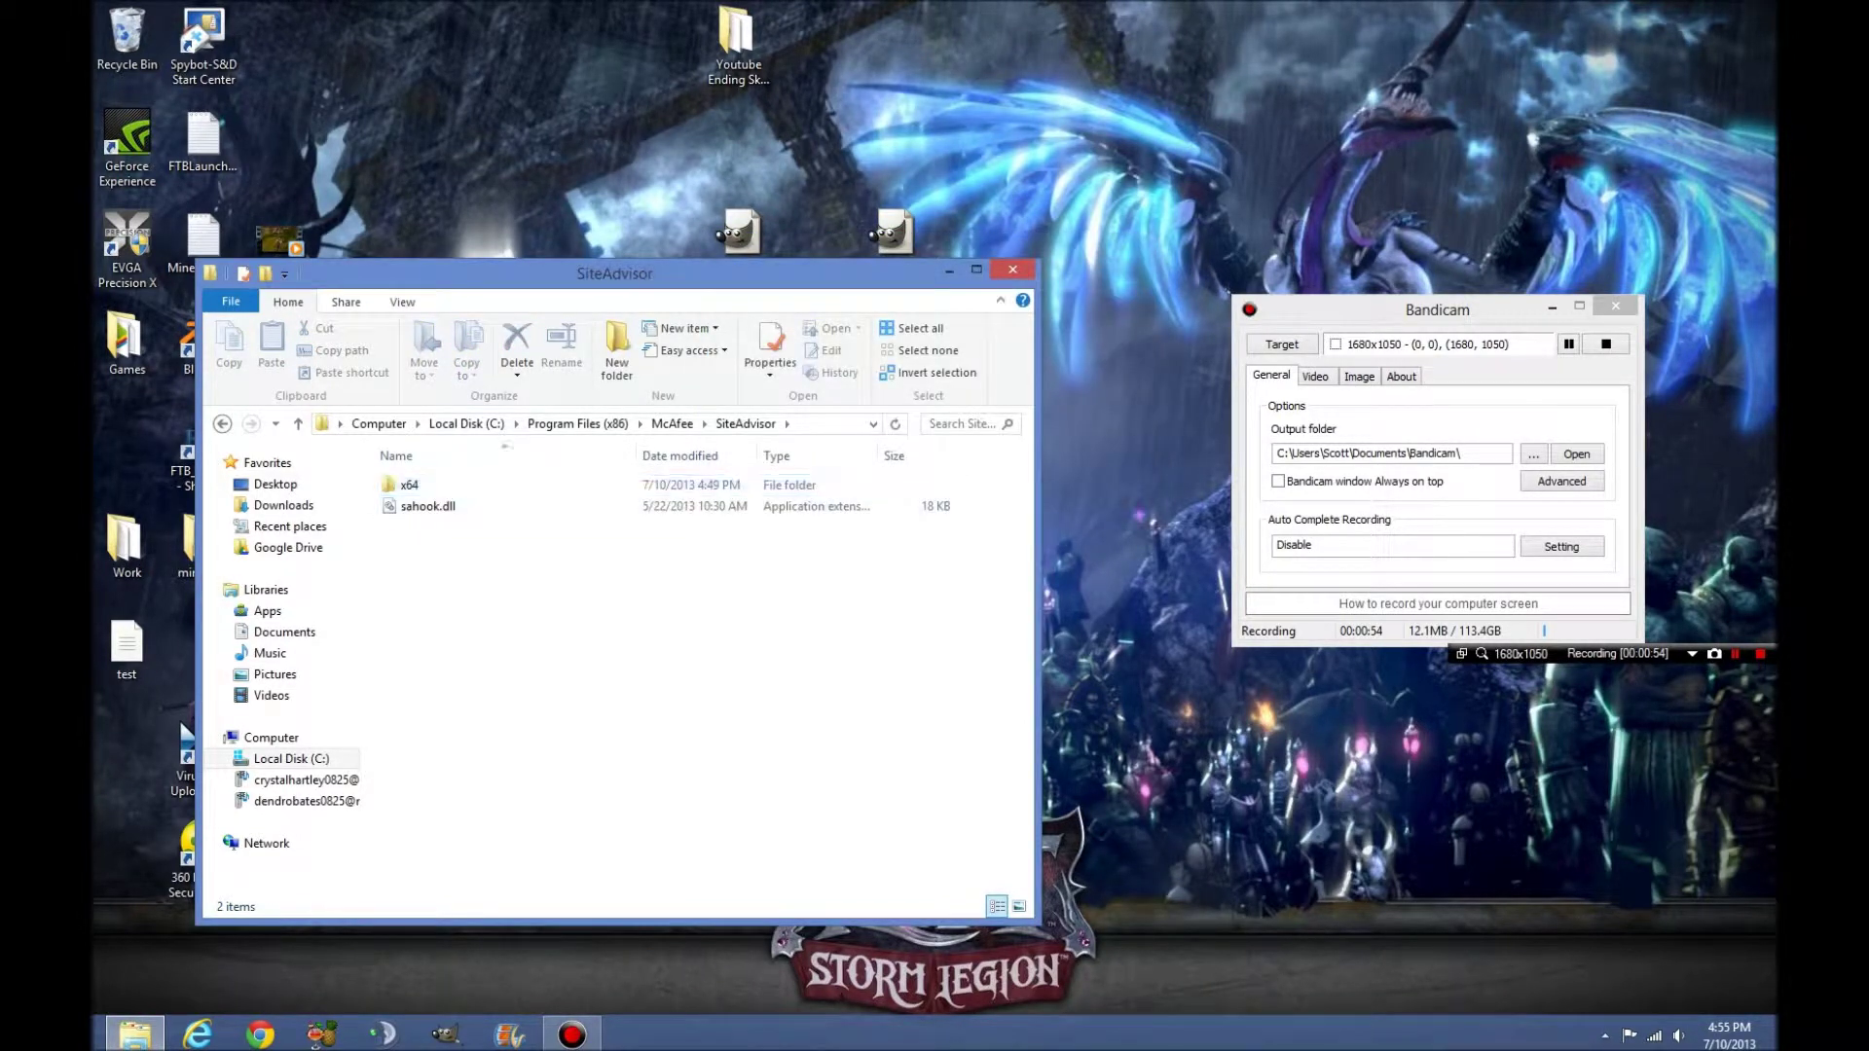
drag(518, 613, 416, 498)
key(Delete)
key(Return)
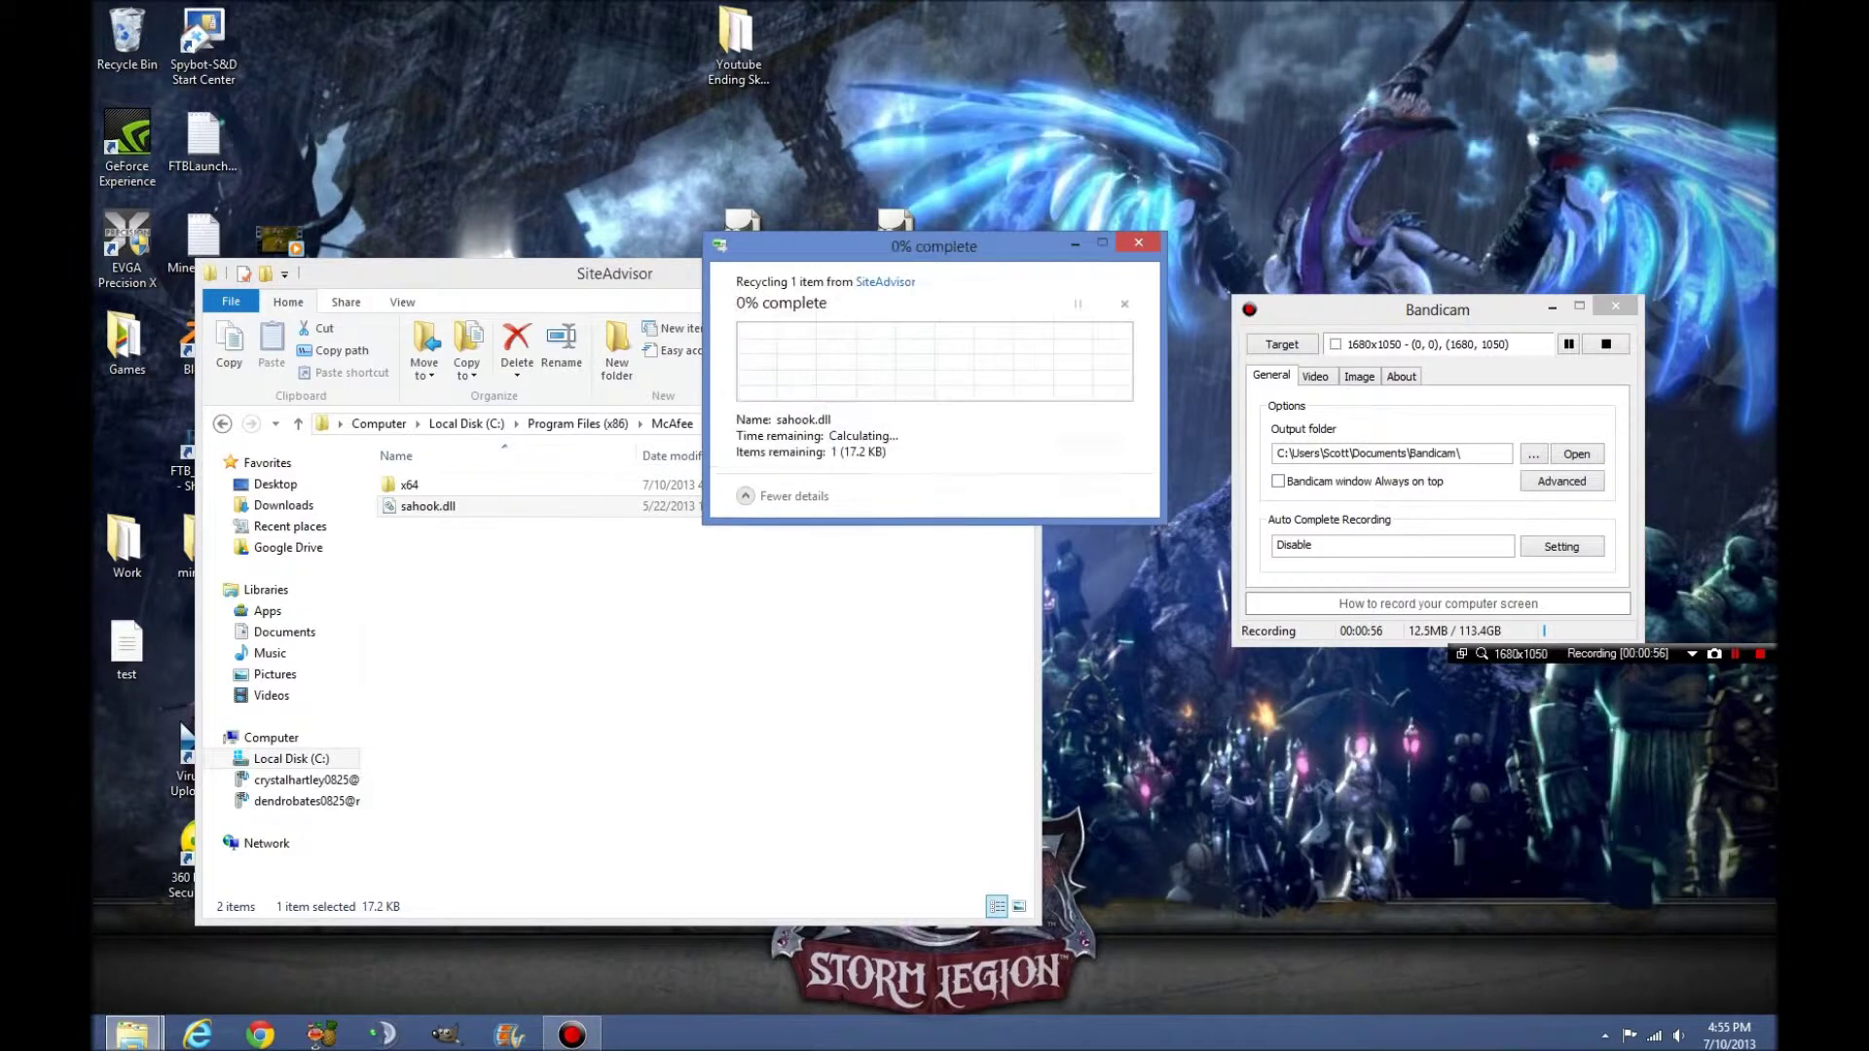
click(1086, 438)
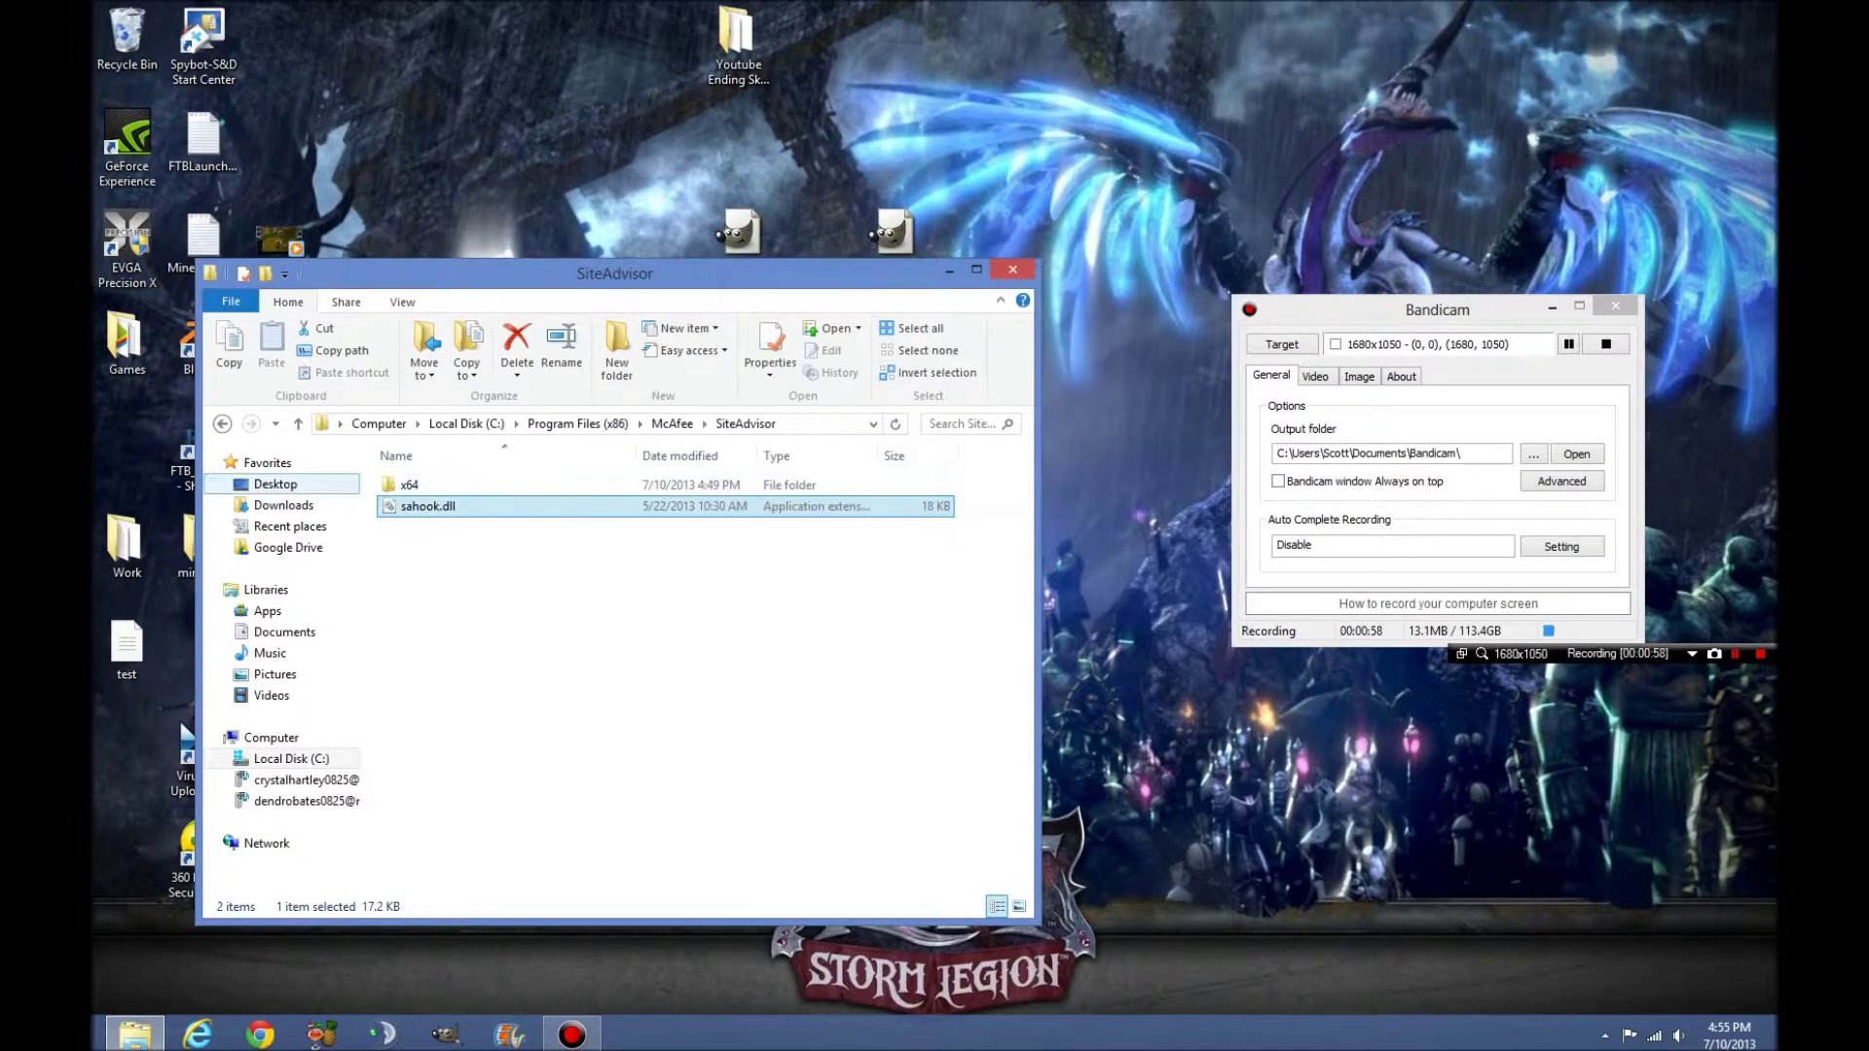
- Try to delete the x64 folder inside the SiteAdvisor folder
click(411, 484)
key(Delete)
key(Return)
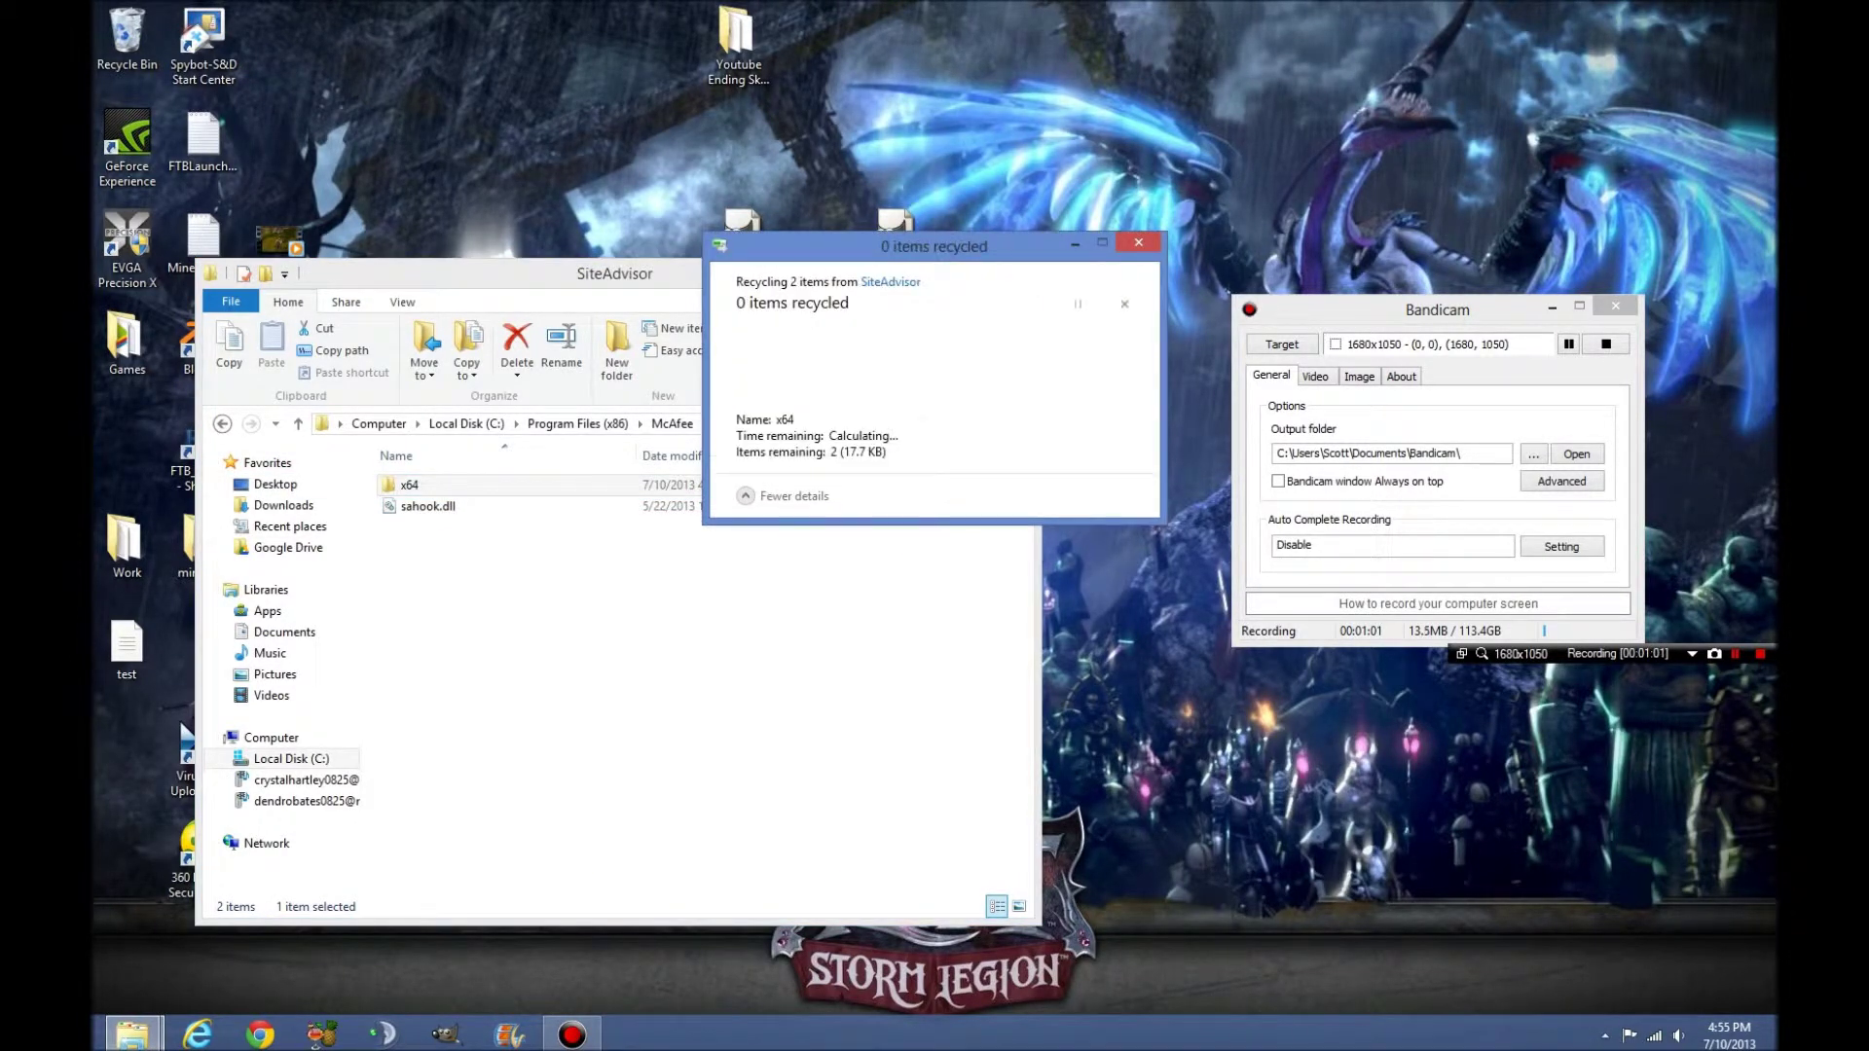
click(1086, 428)
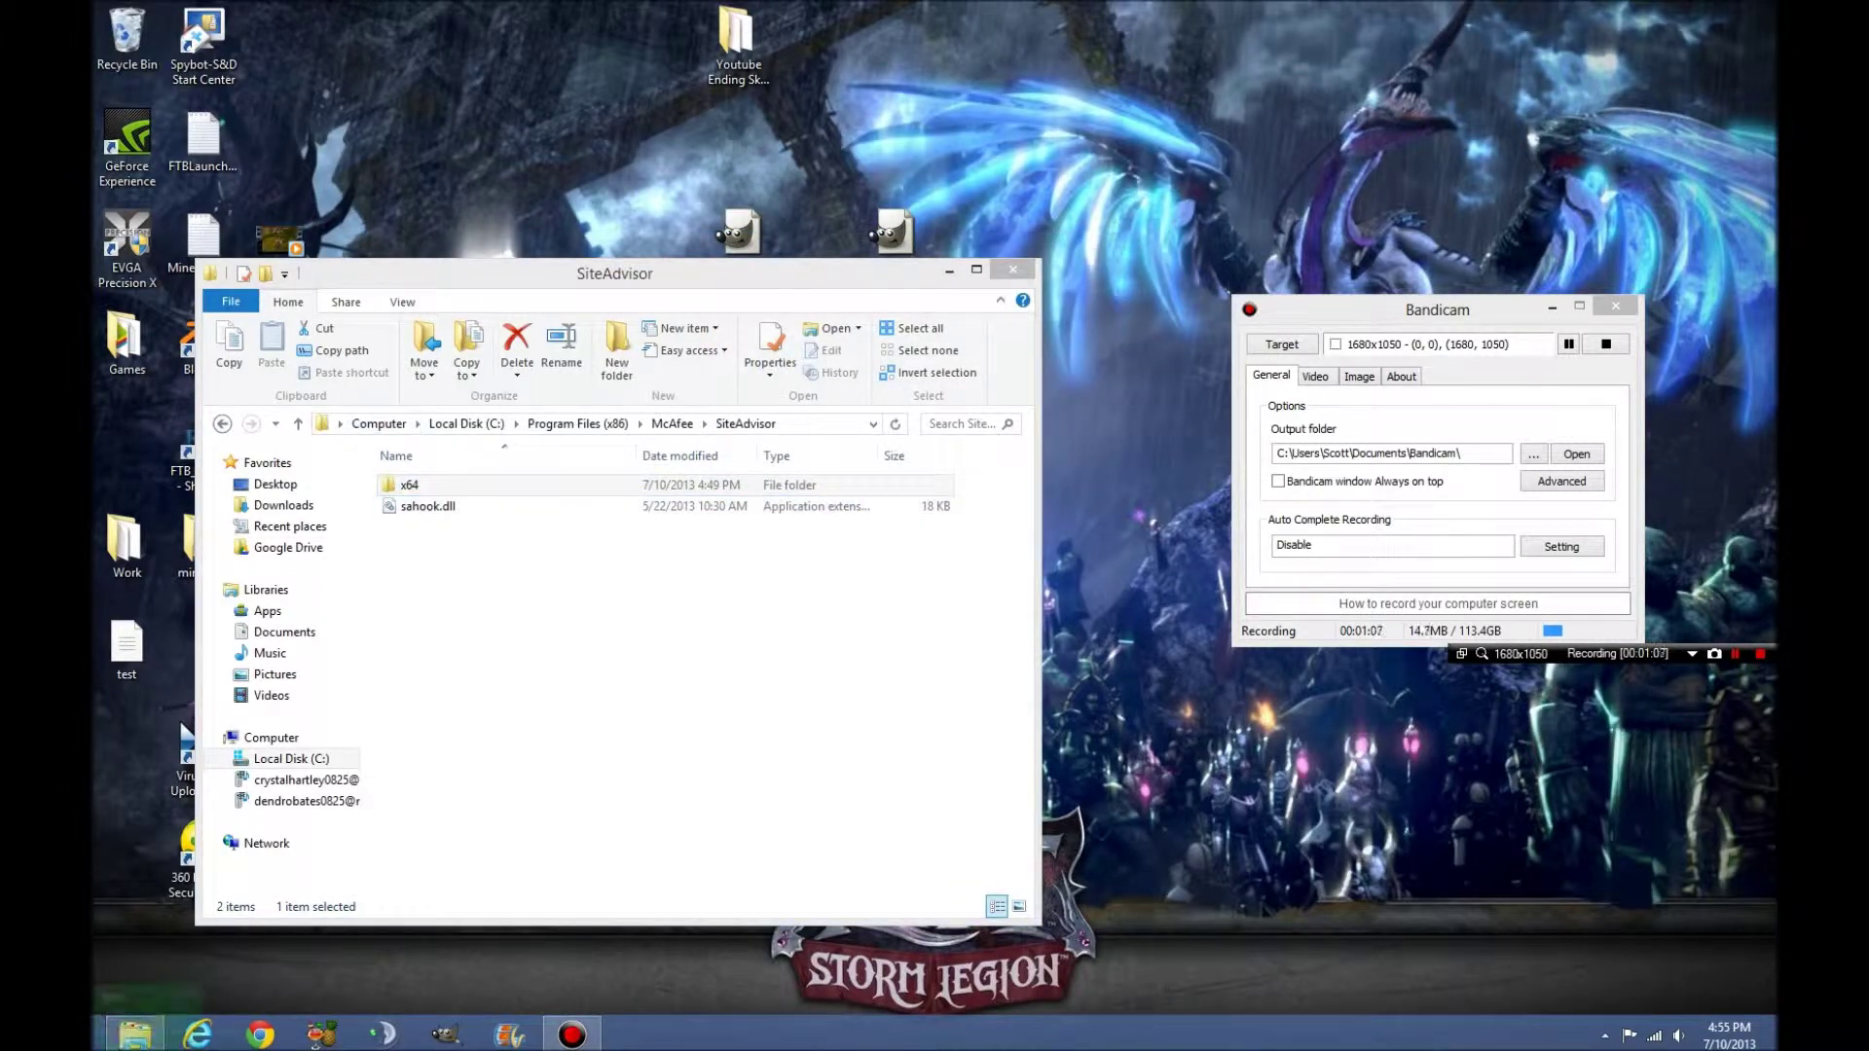
- Launch the Registry Editor through the Windows Run dialog
right_click(107, 1037)
click(136, 1009)
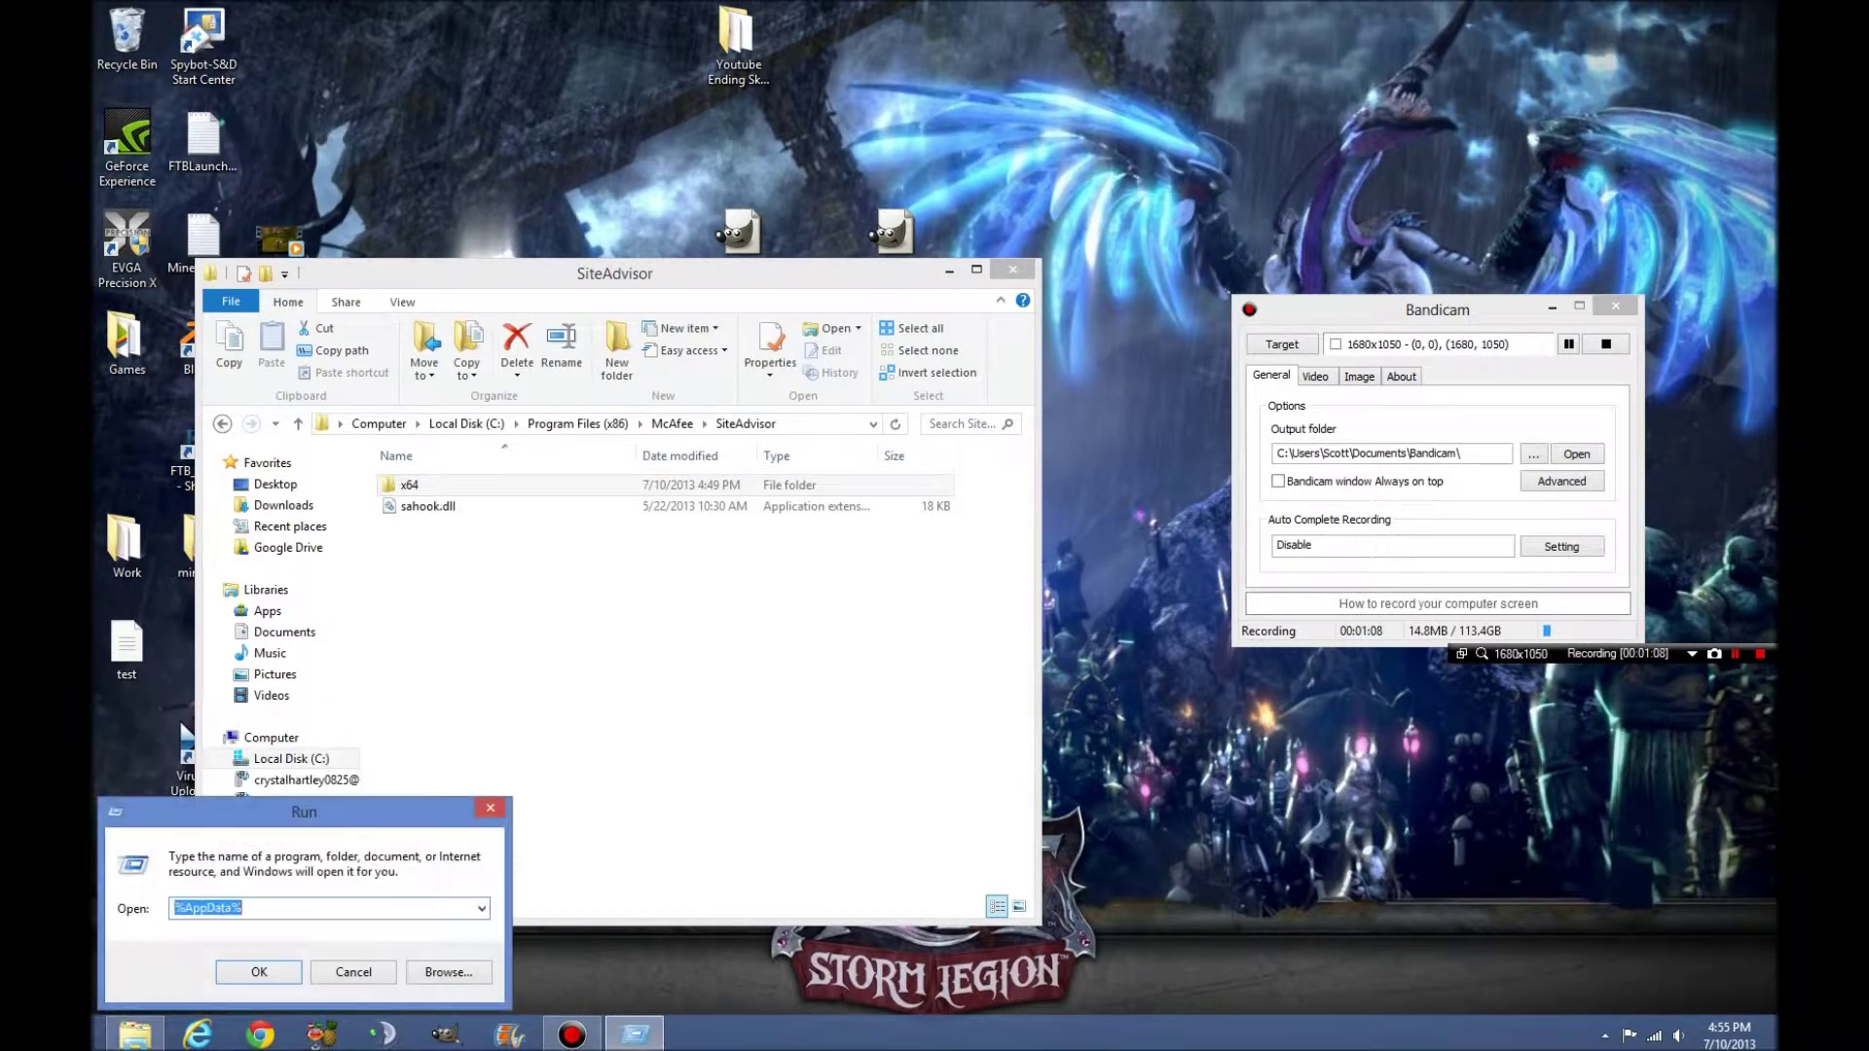
text(%appdata%)
key(Return)
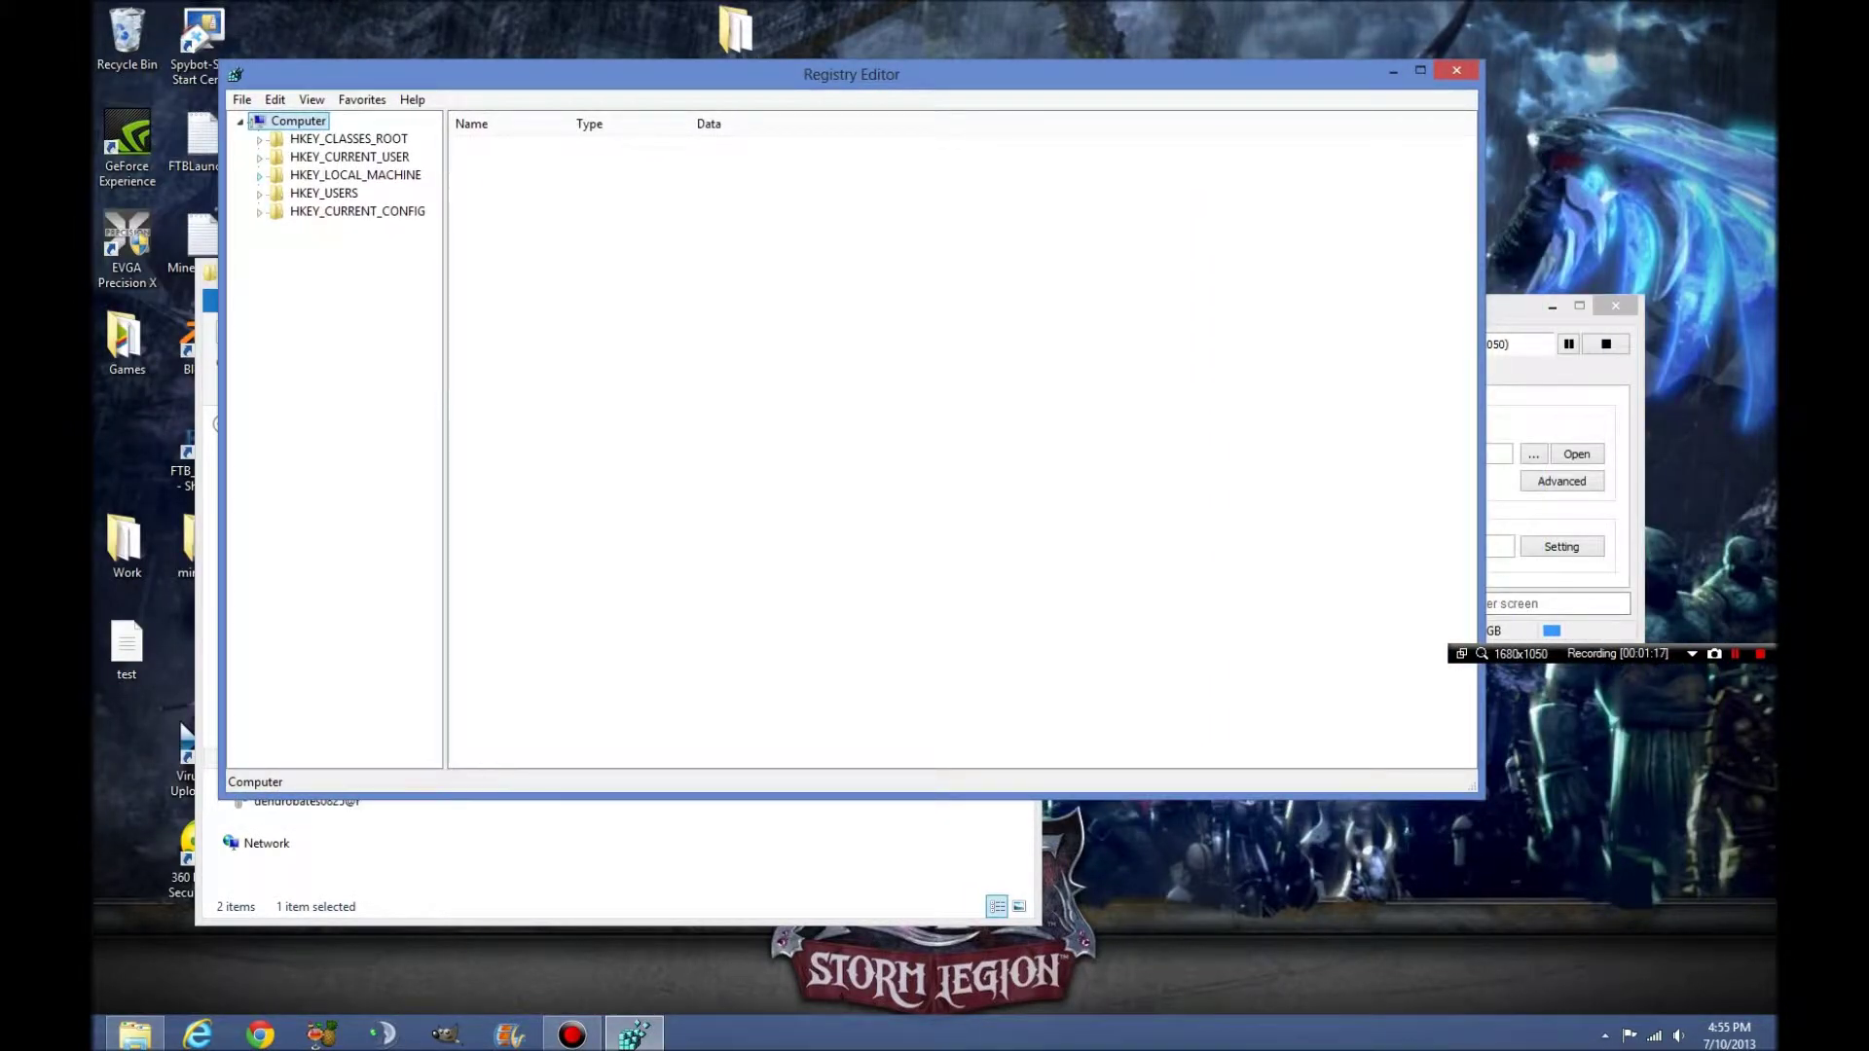
- Look through the HKEY_CLASSES_ROOT keys for McAfee entries, especially those starting with M, and collapse the branch
click(260, 139)
scroll(331, 428, down, 20)
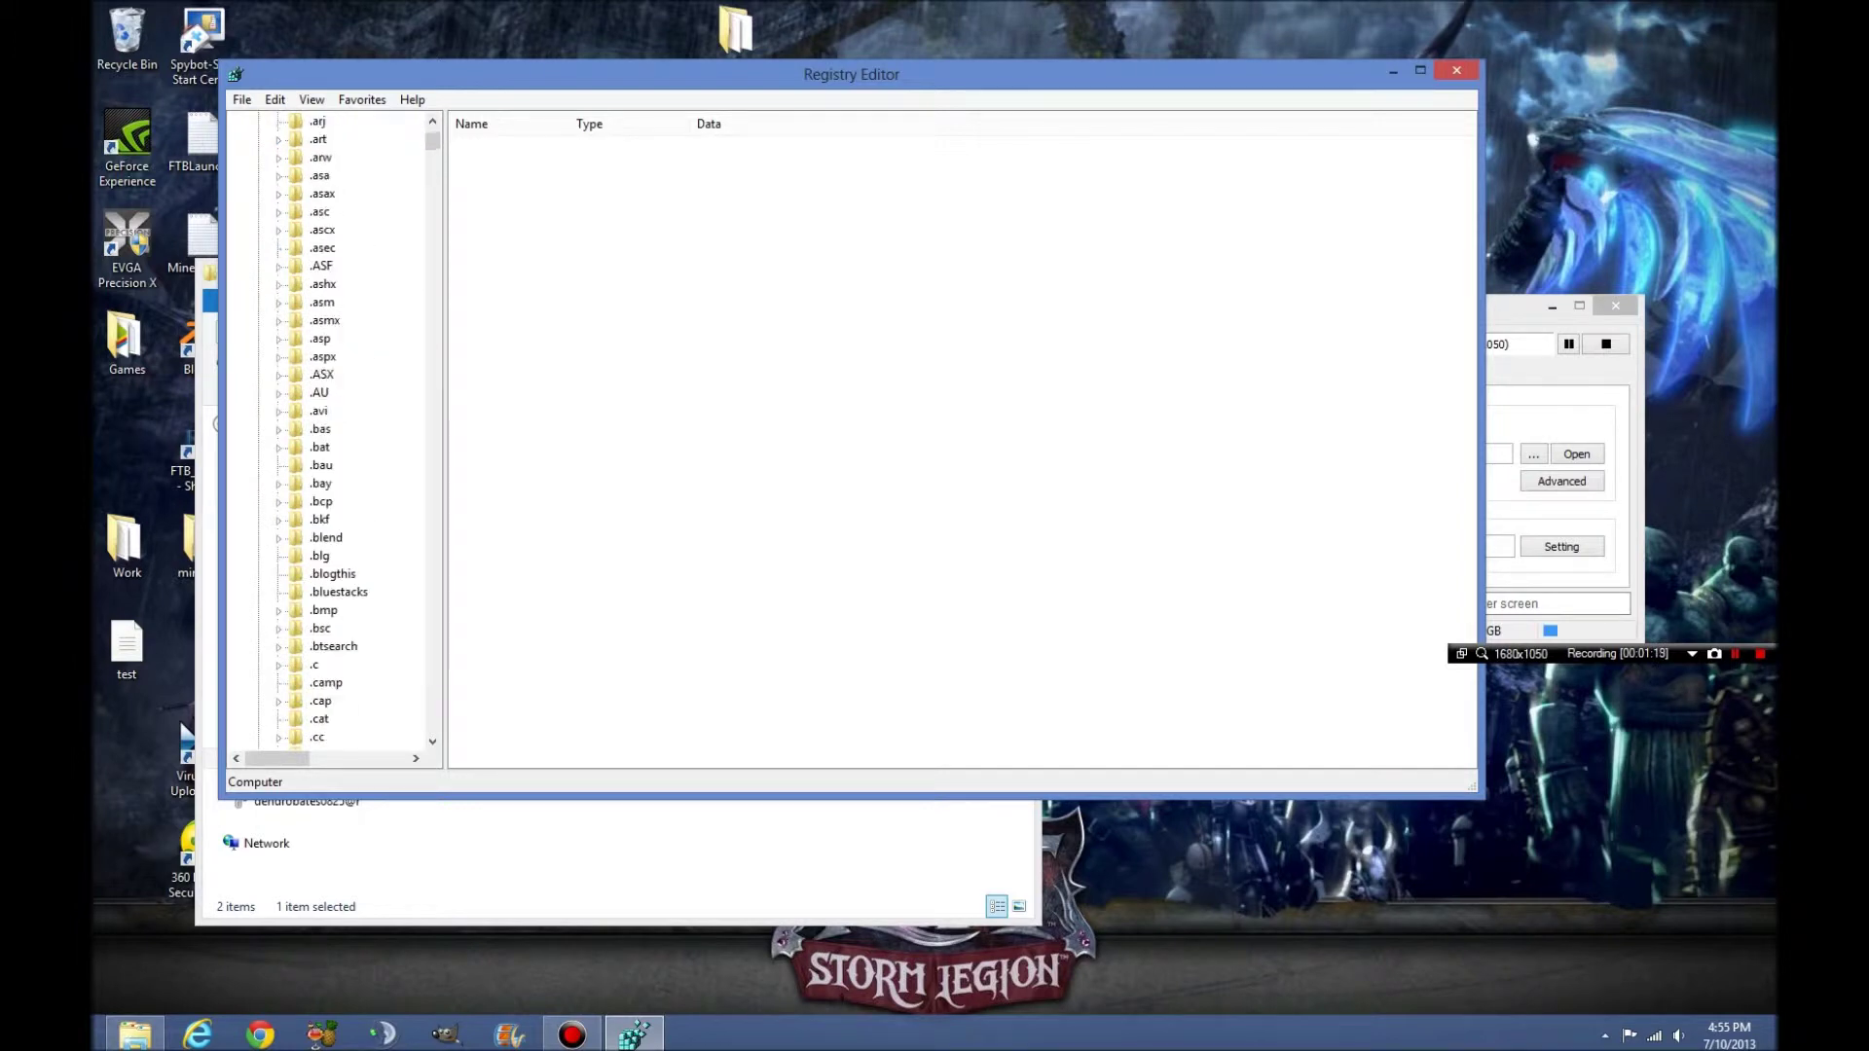
scroll(341, 375, down, 20)
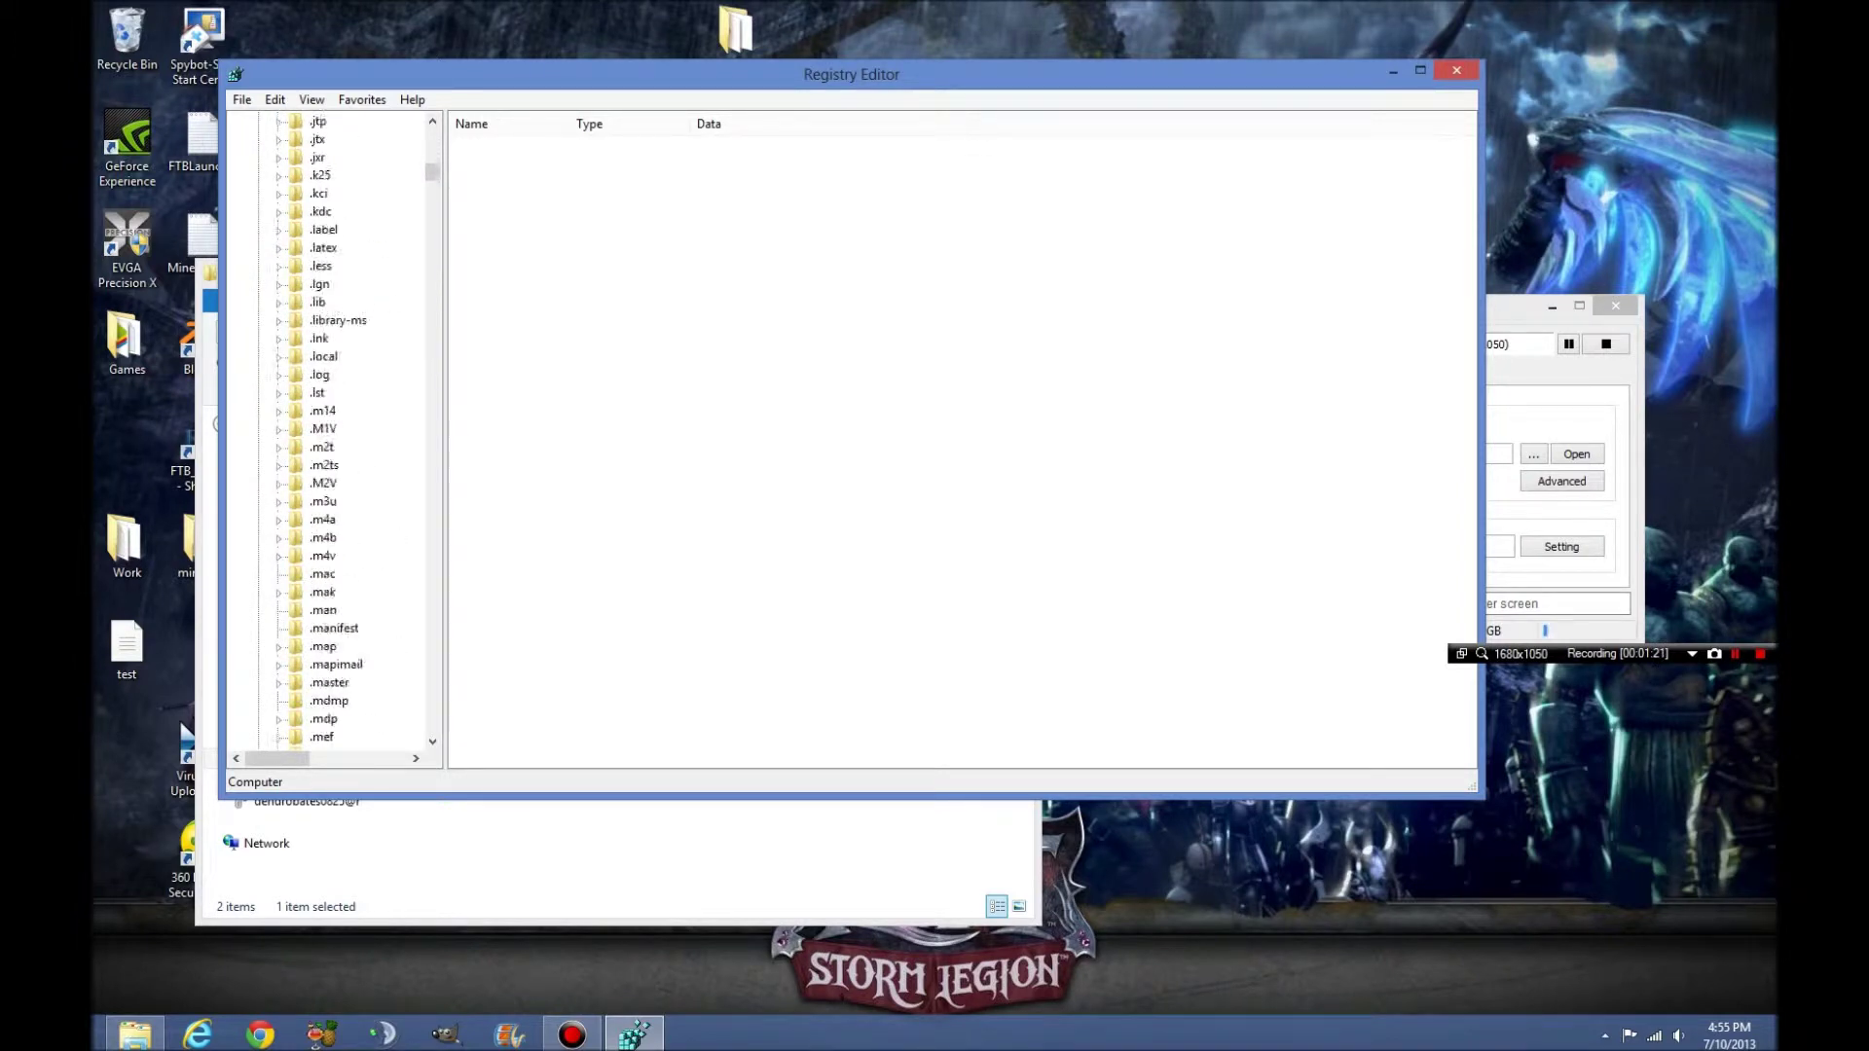
scroll(342, 374, down, 20)
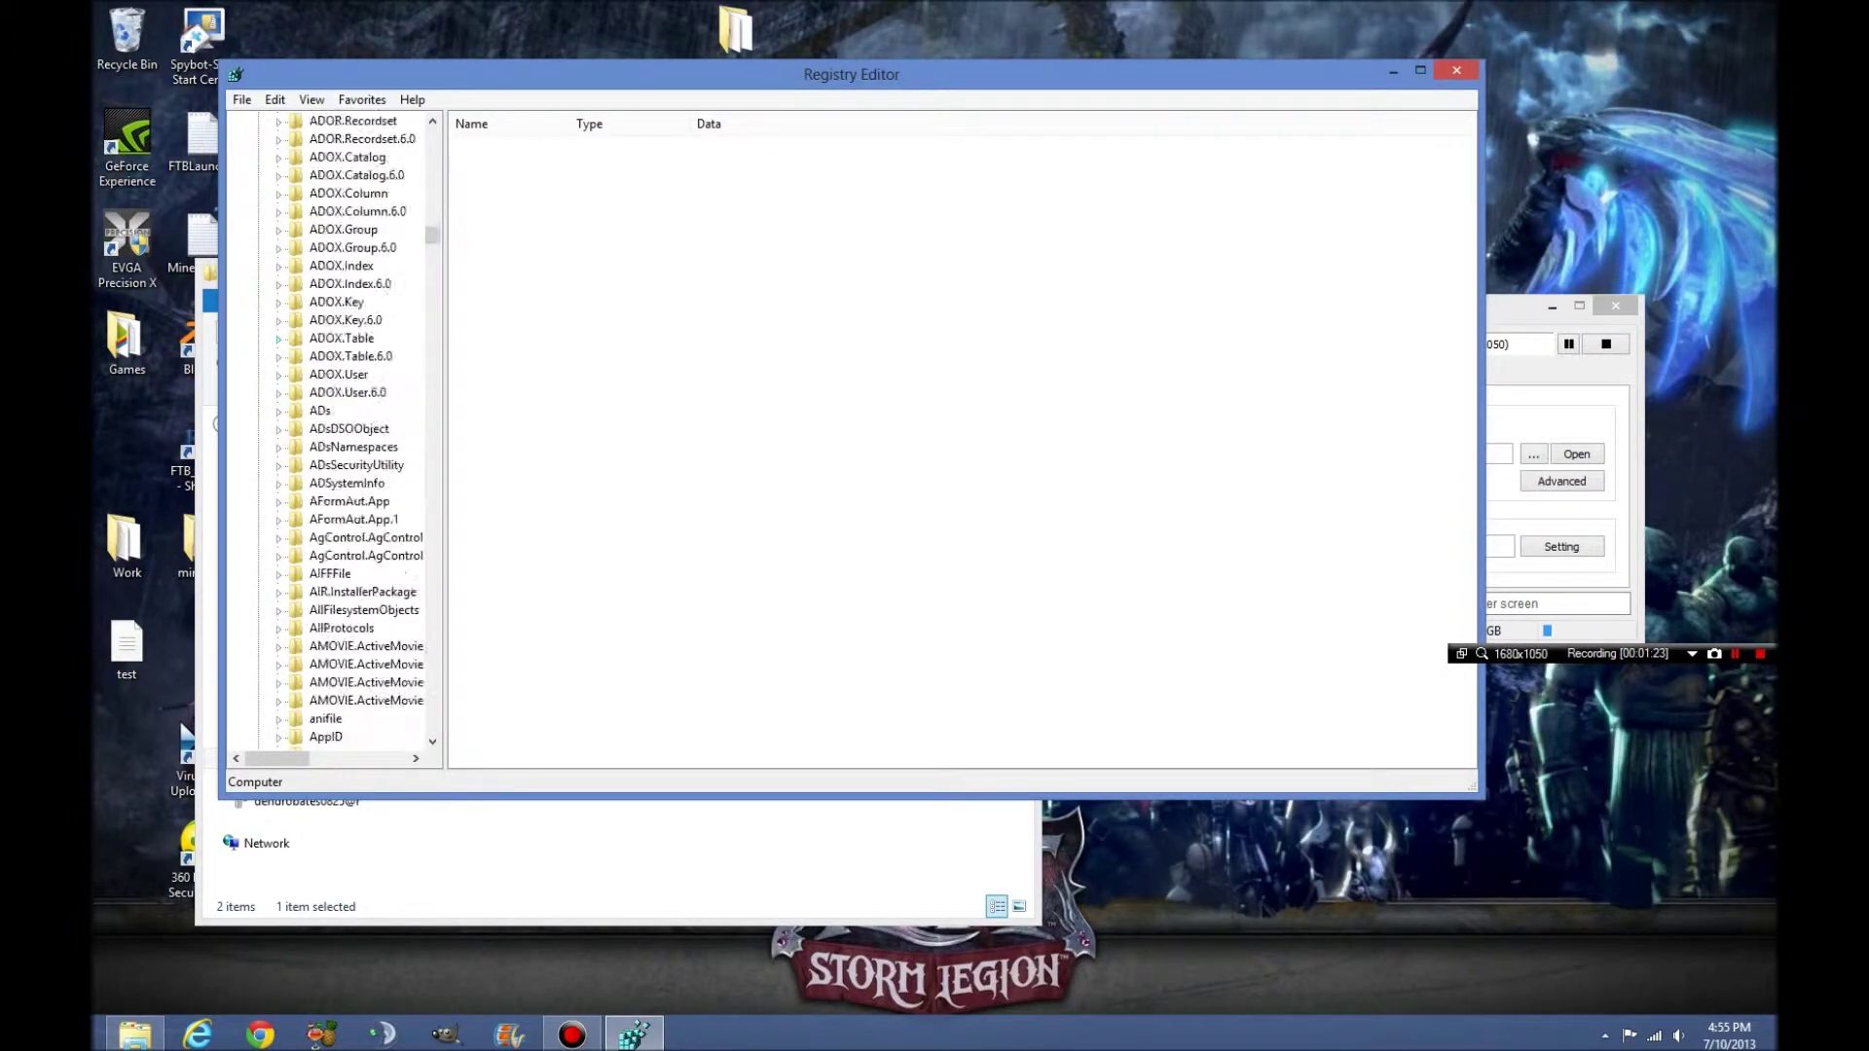
scroll(340, 380, down, 20)
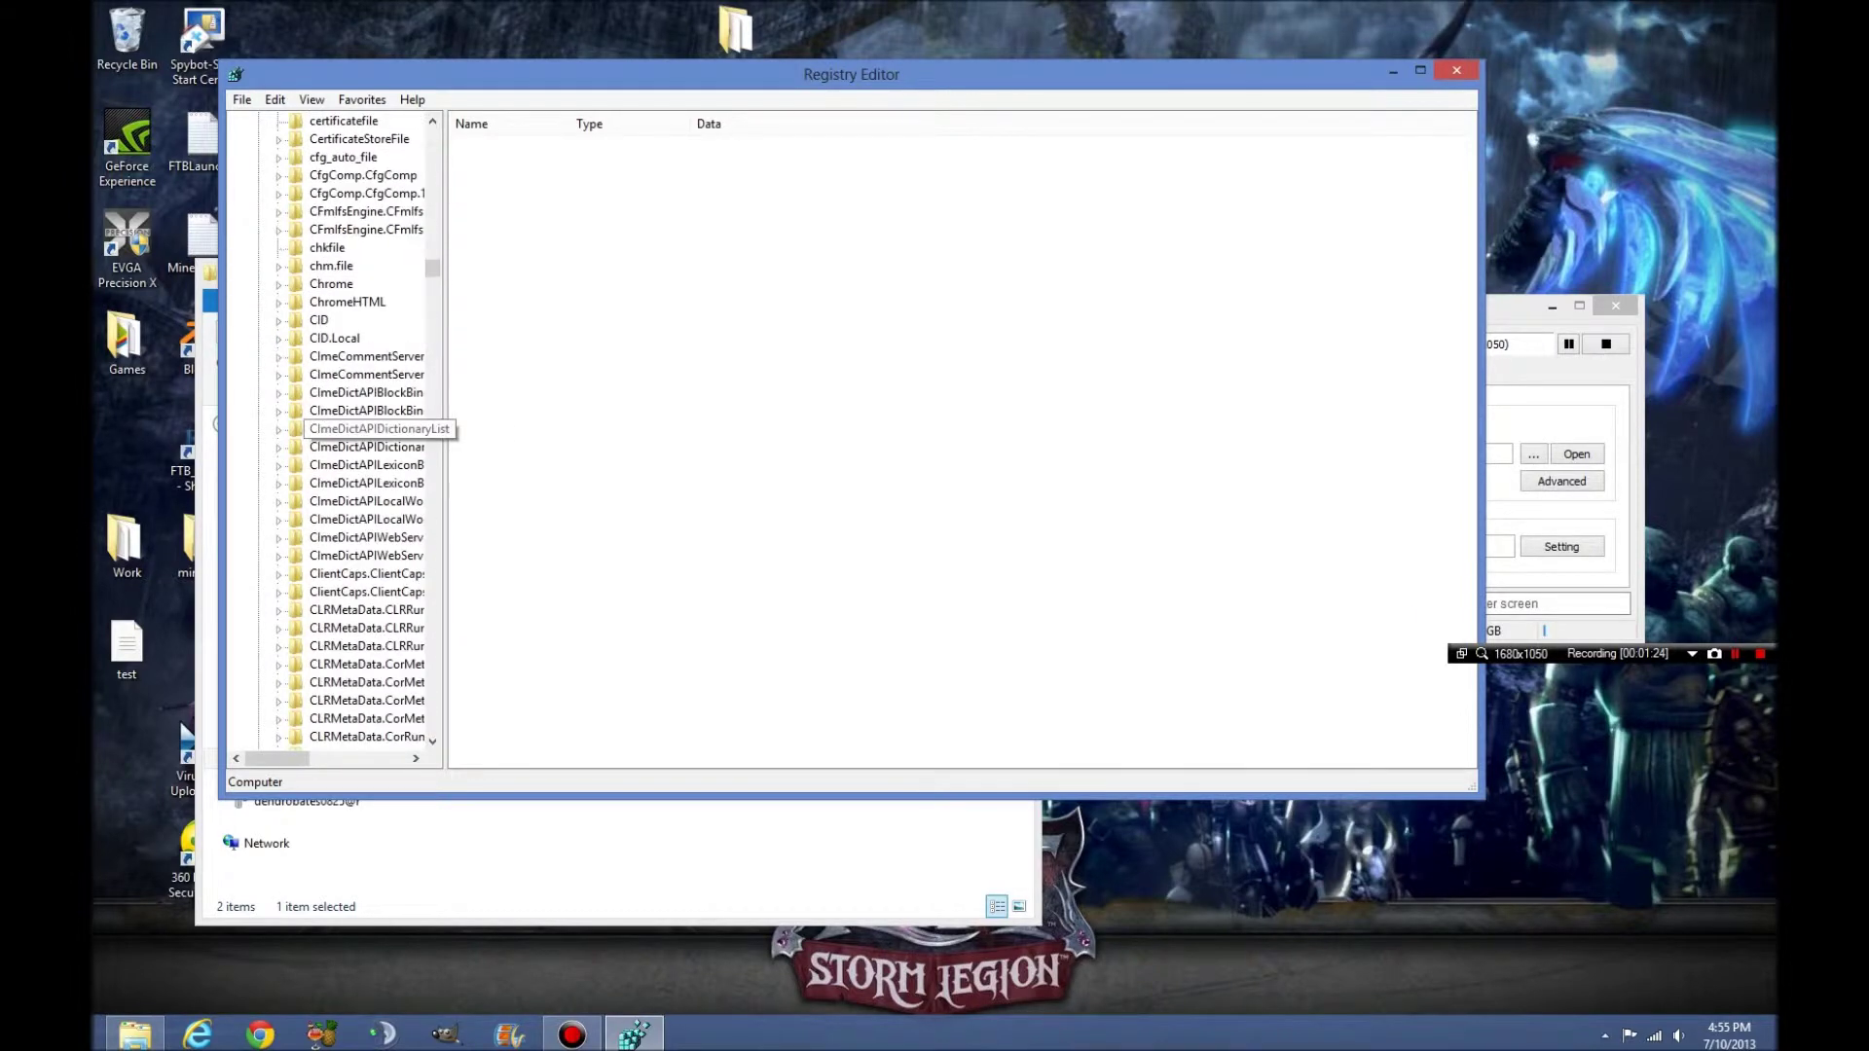
scroll(341, 380, down, 20)
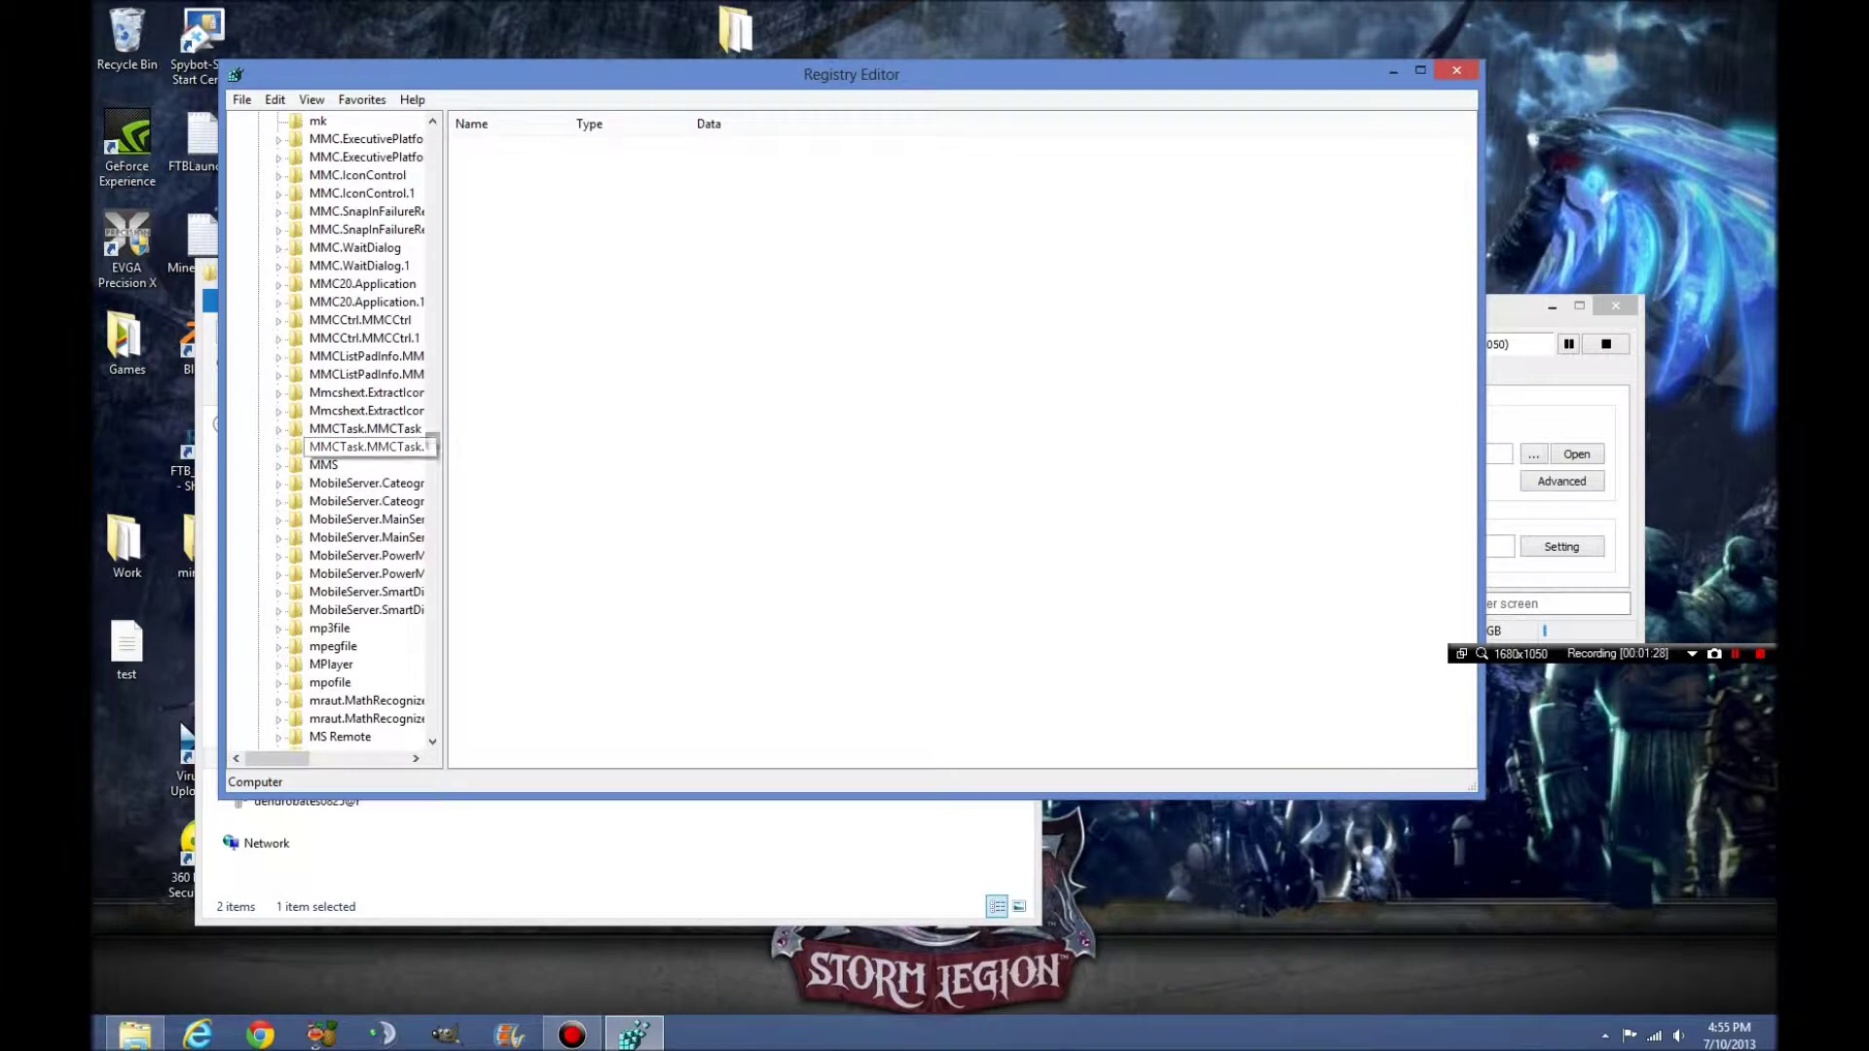
scroll(341, 443, up, 15)
scroll(341, 302, up, 20)
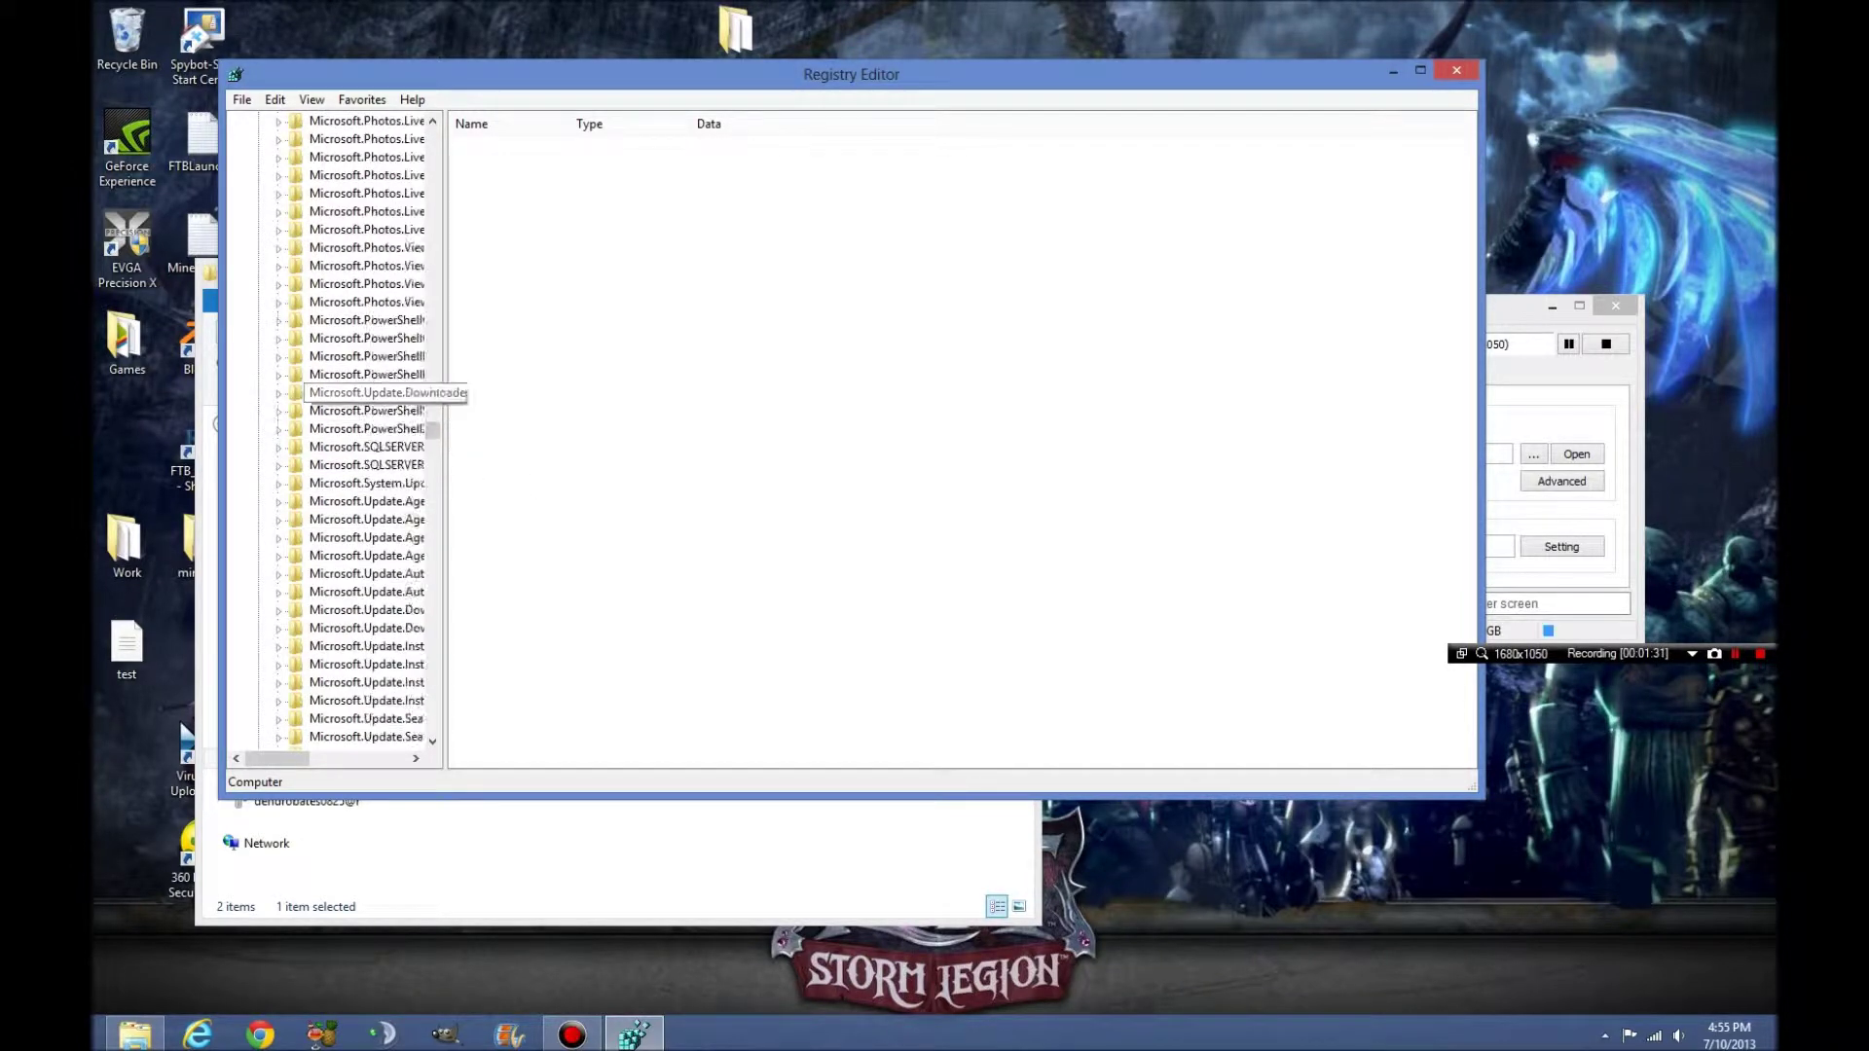
scroll(341, 302, up, 20)
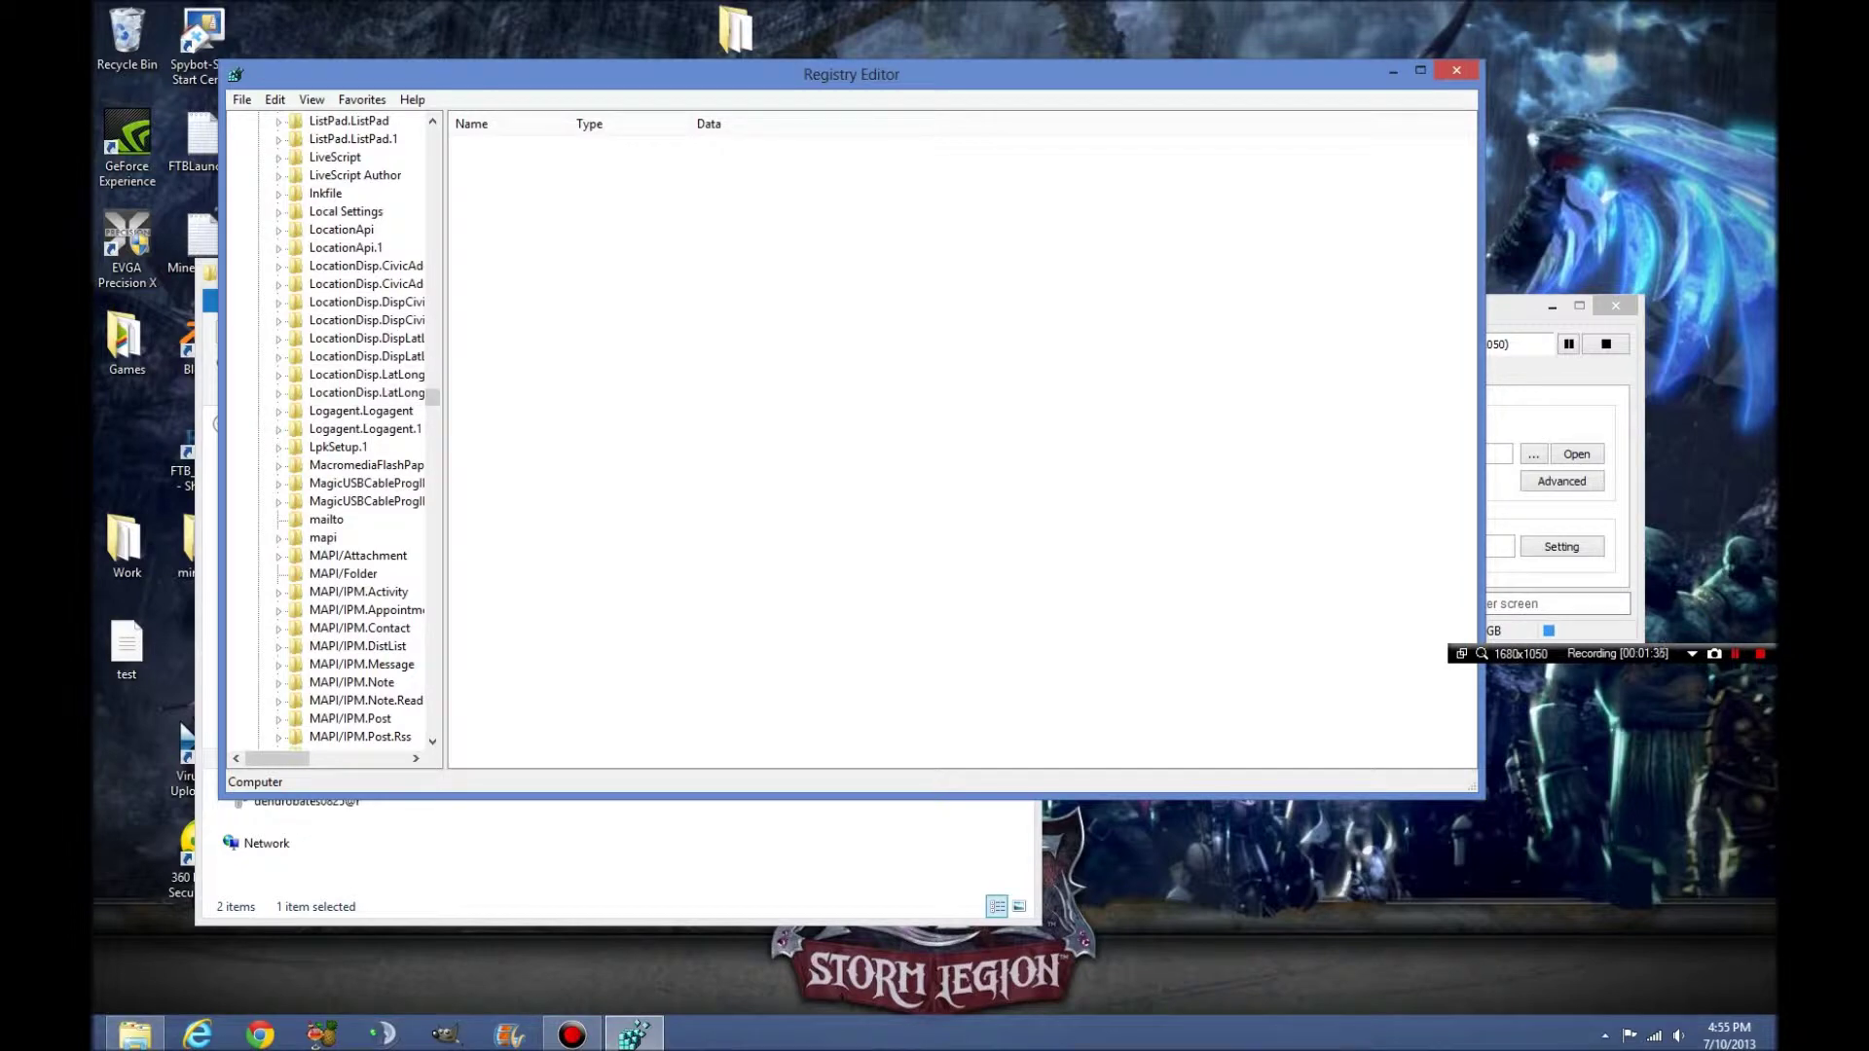
scroll(341, 302, down, 10)
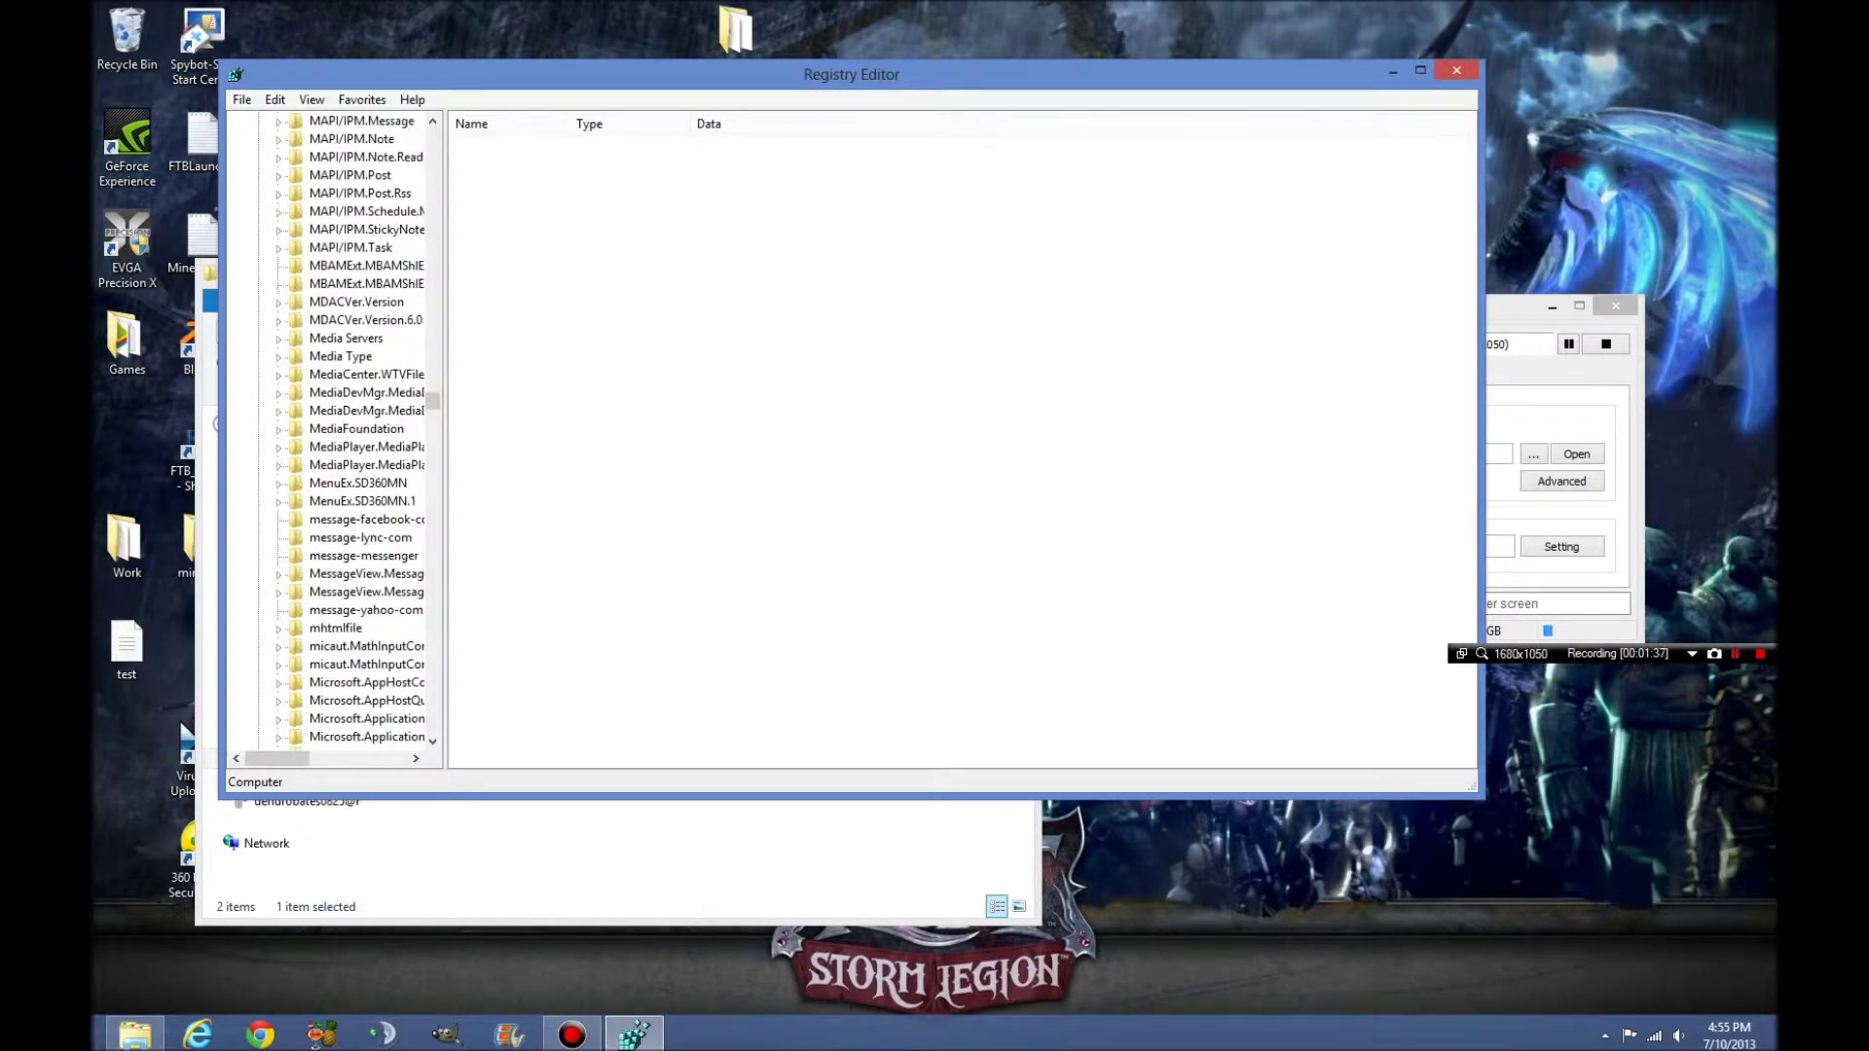
drag(433, 401, 433, 135)
click(260, 140)
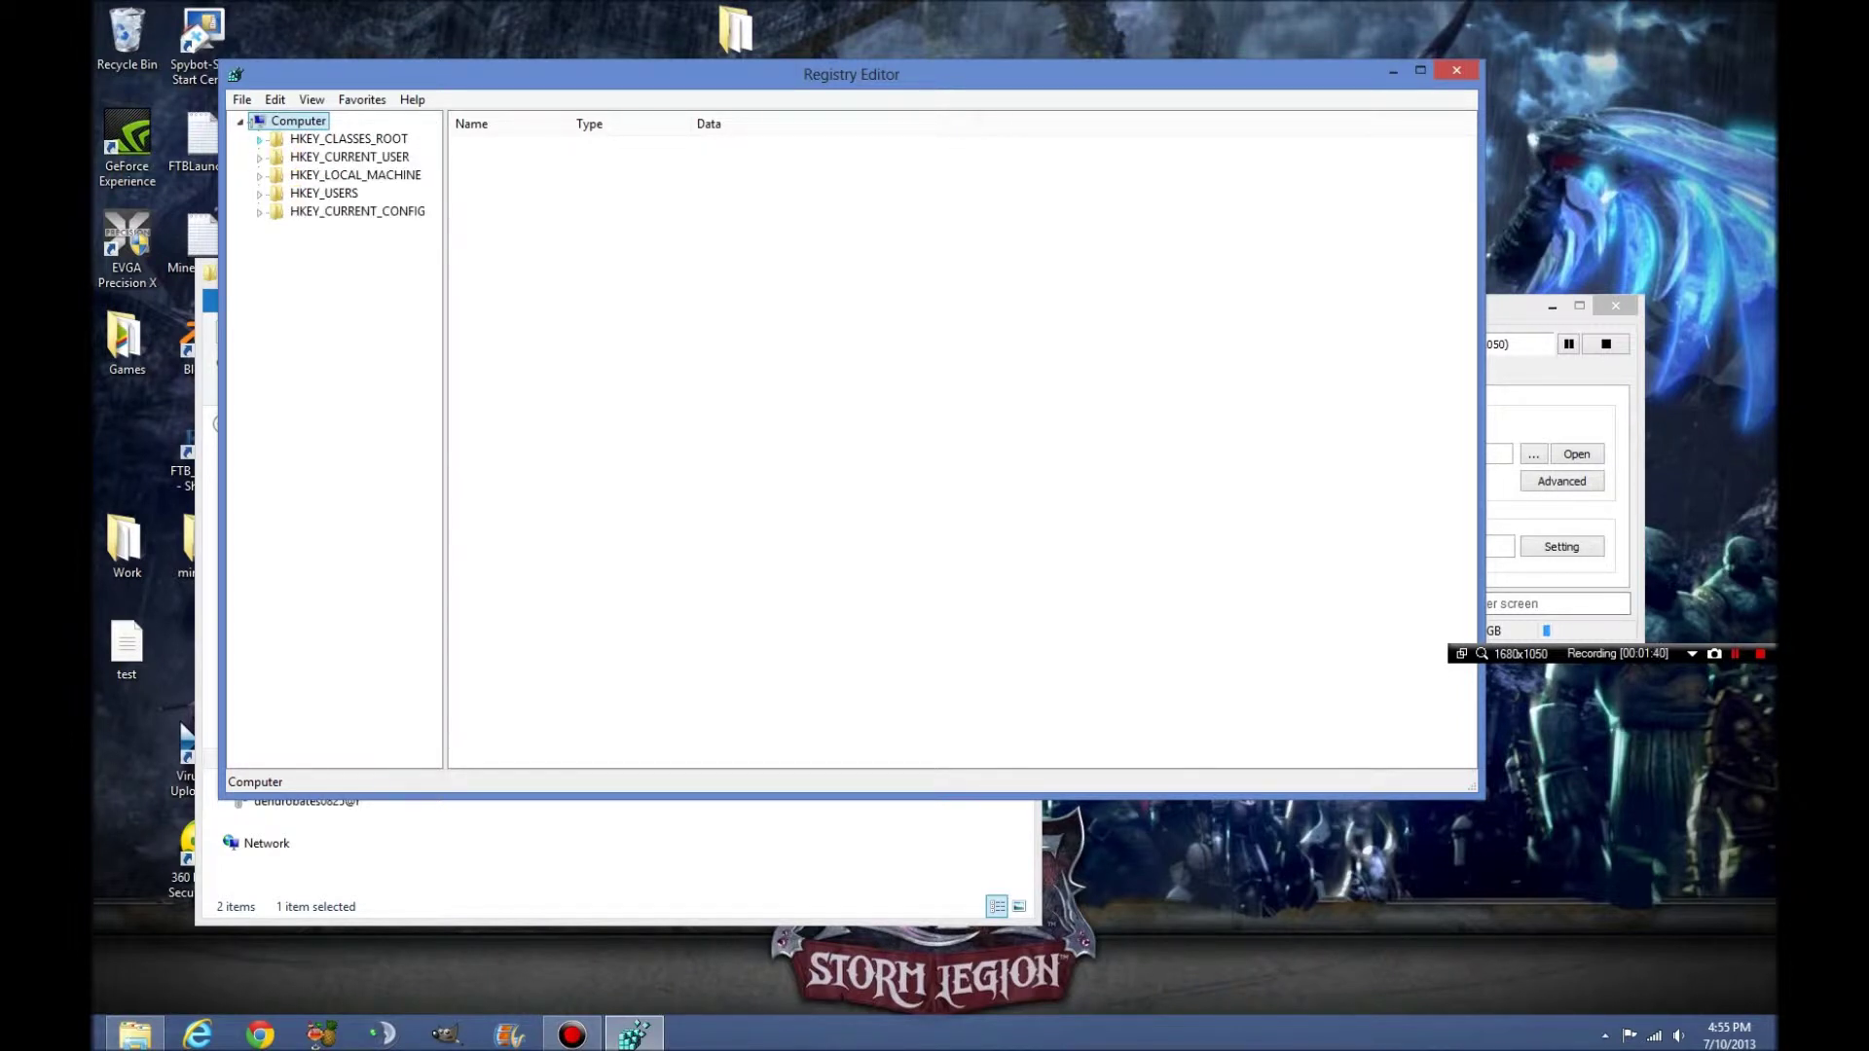
- Check the Software keys under HKEY_CURRENT_USER for McAfee entries and collapse the branch
click(259, 157)
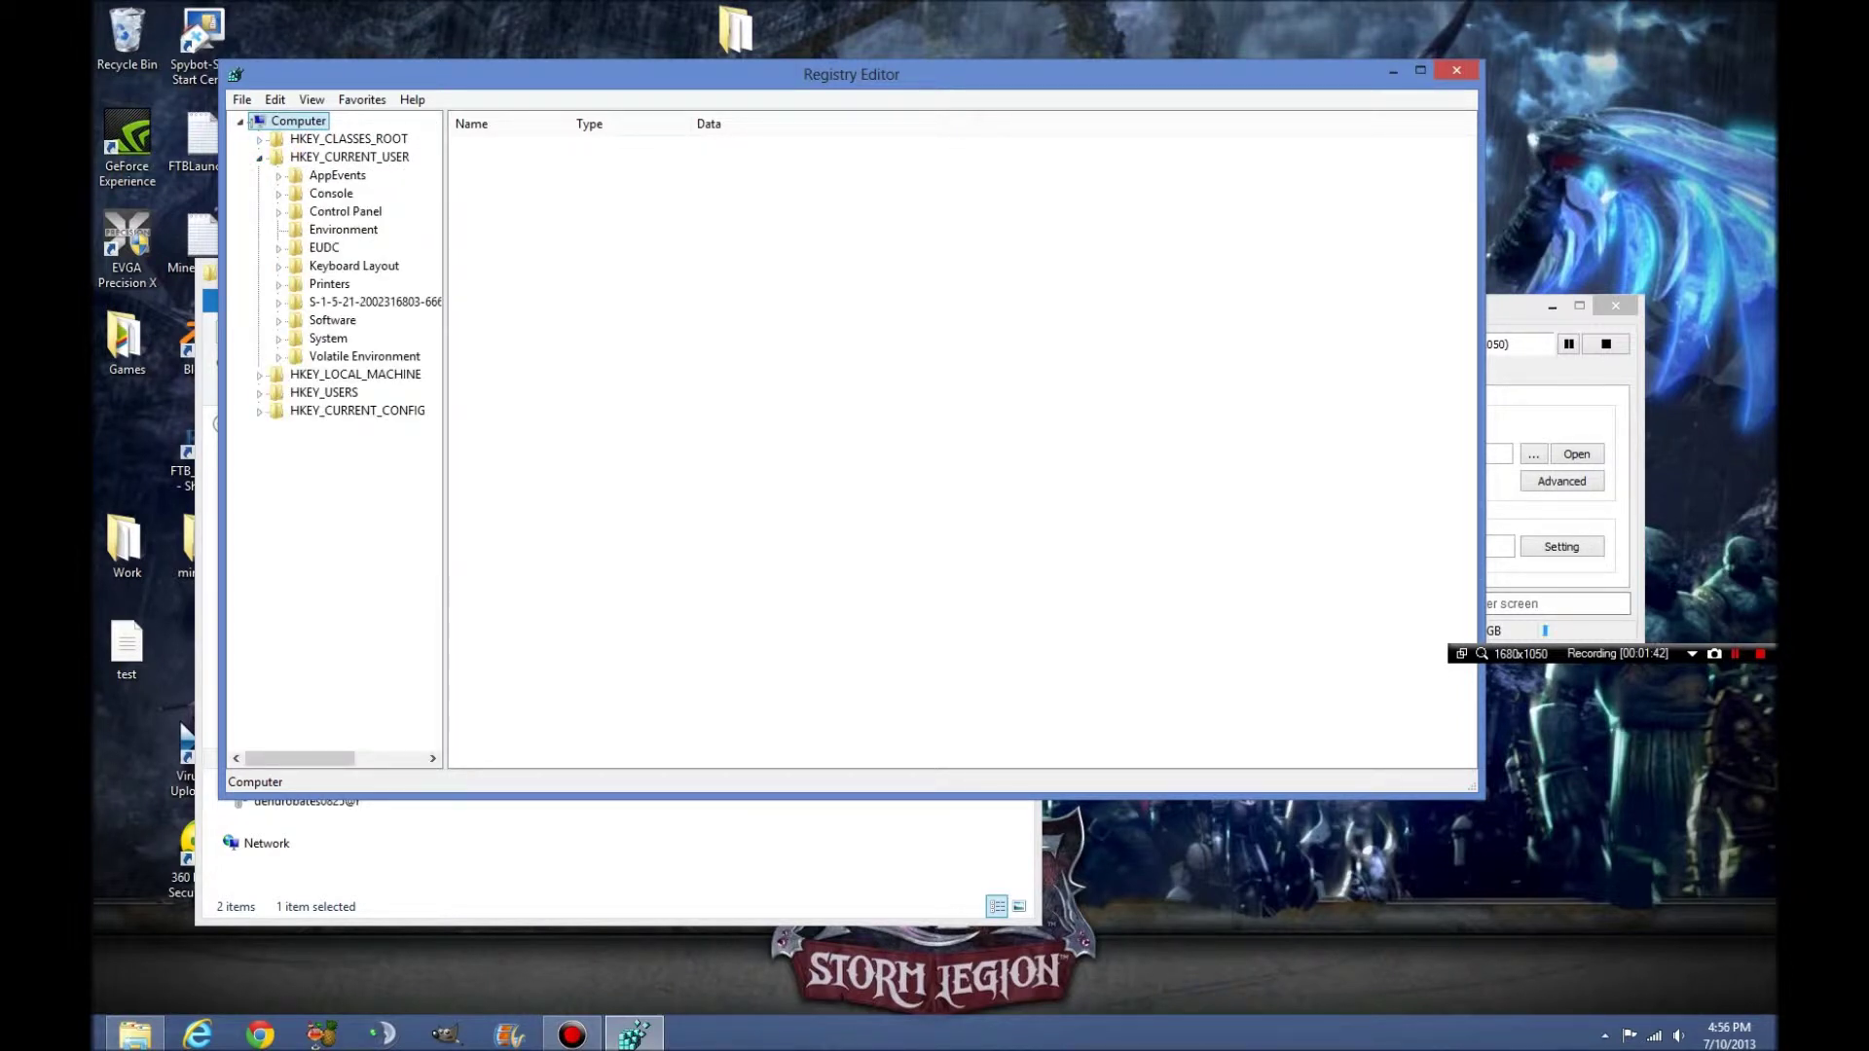
click(278, 320)
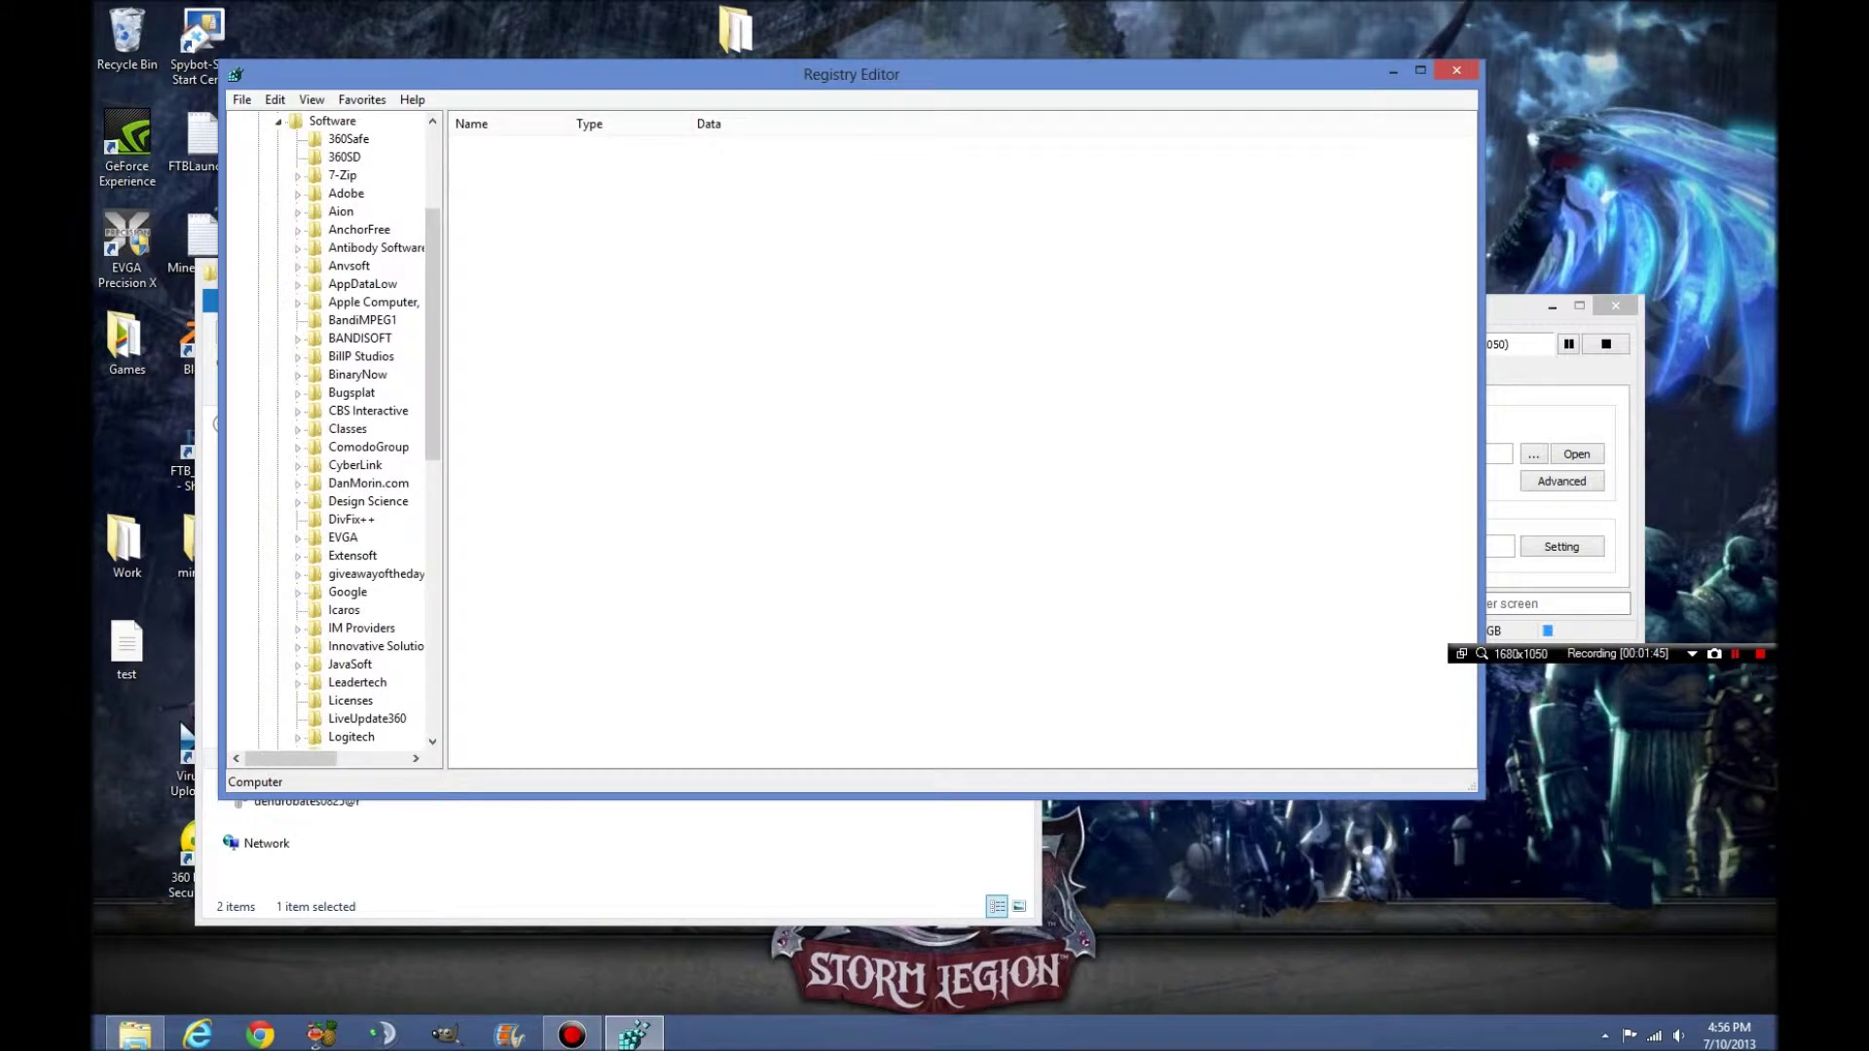
scroll(330, 428, down, 6)
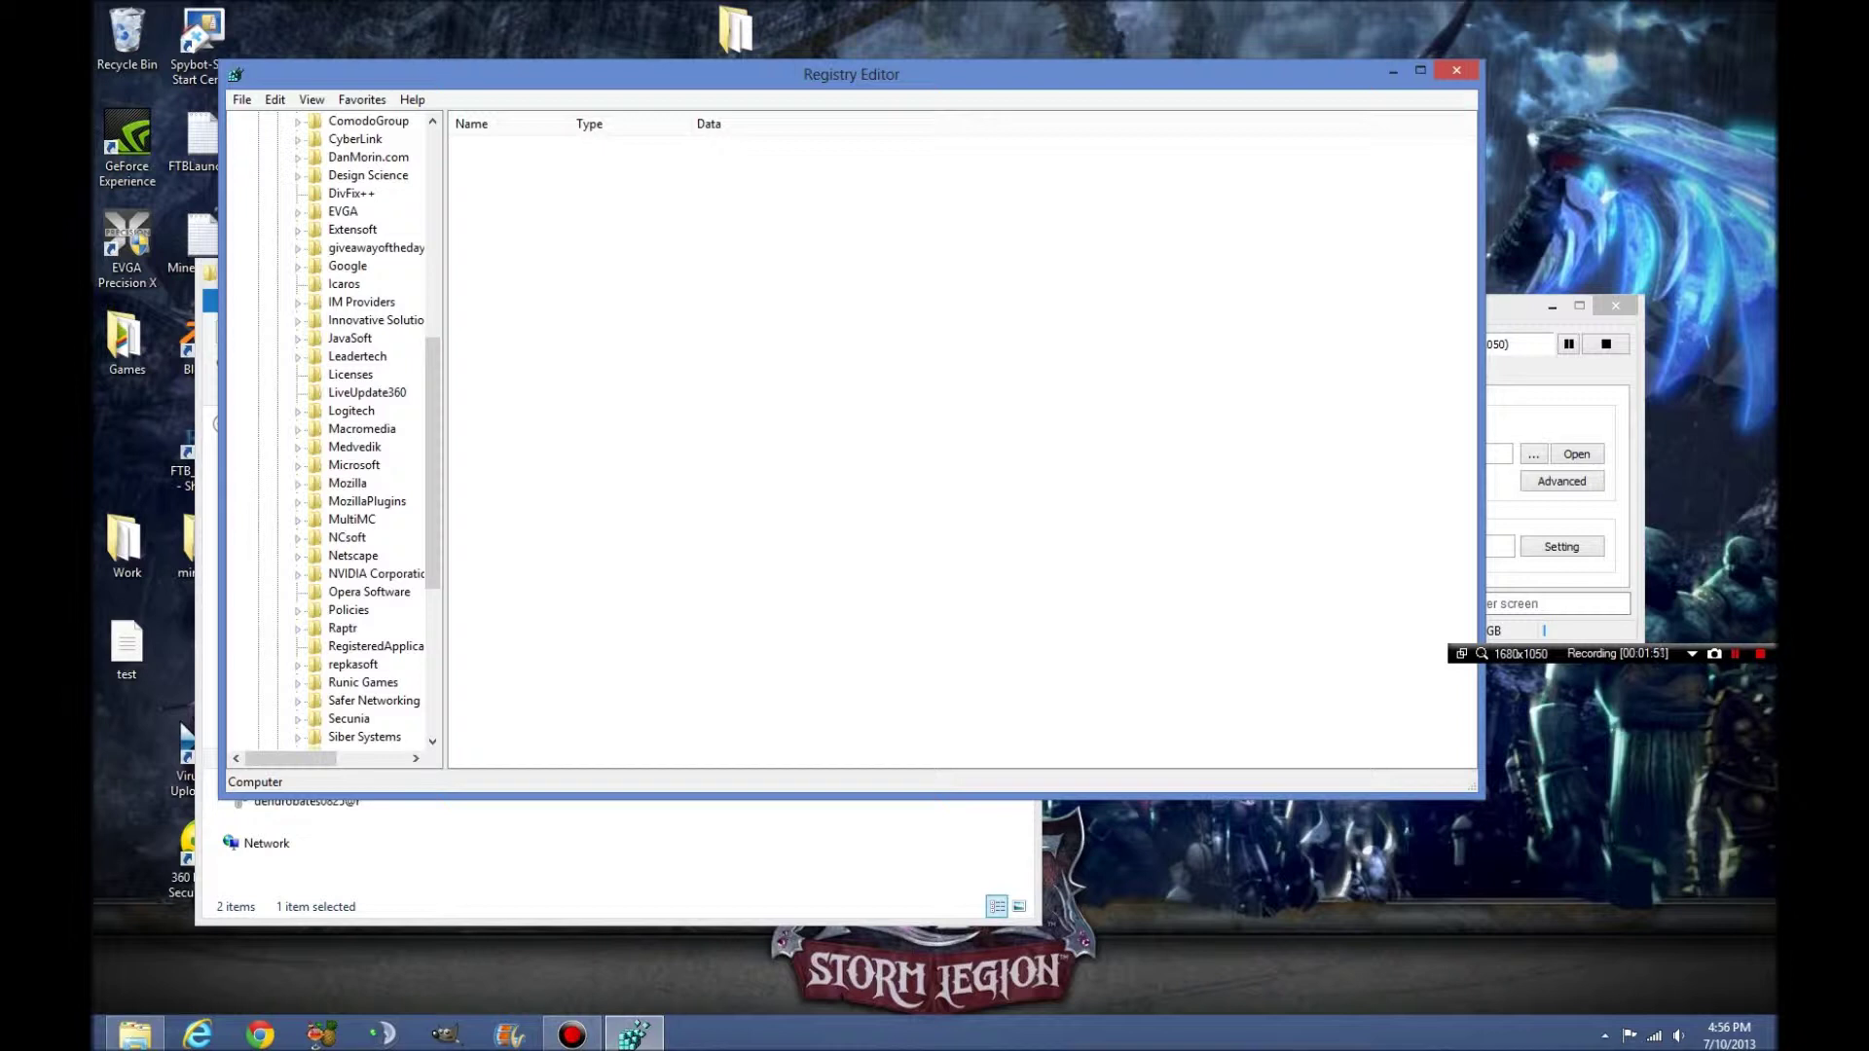
scroll(331, 429, up, 6)
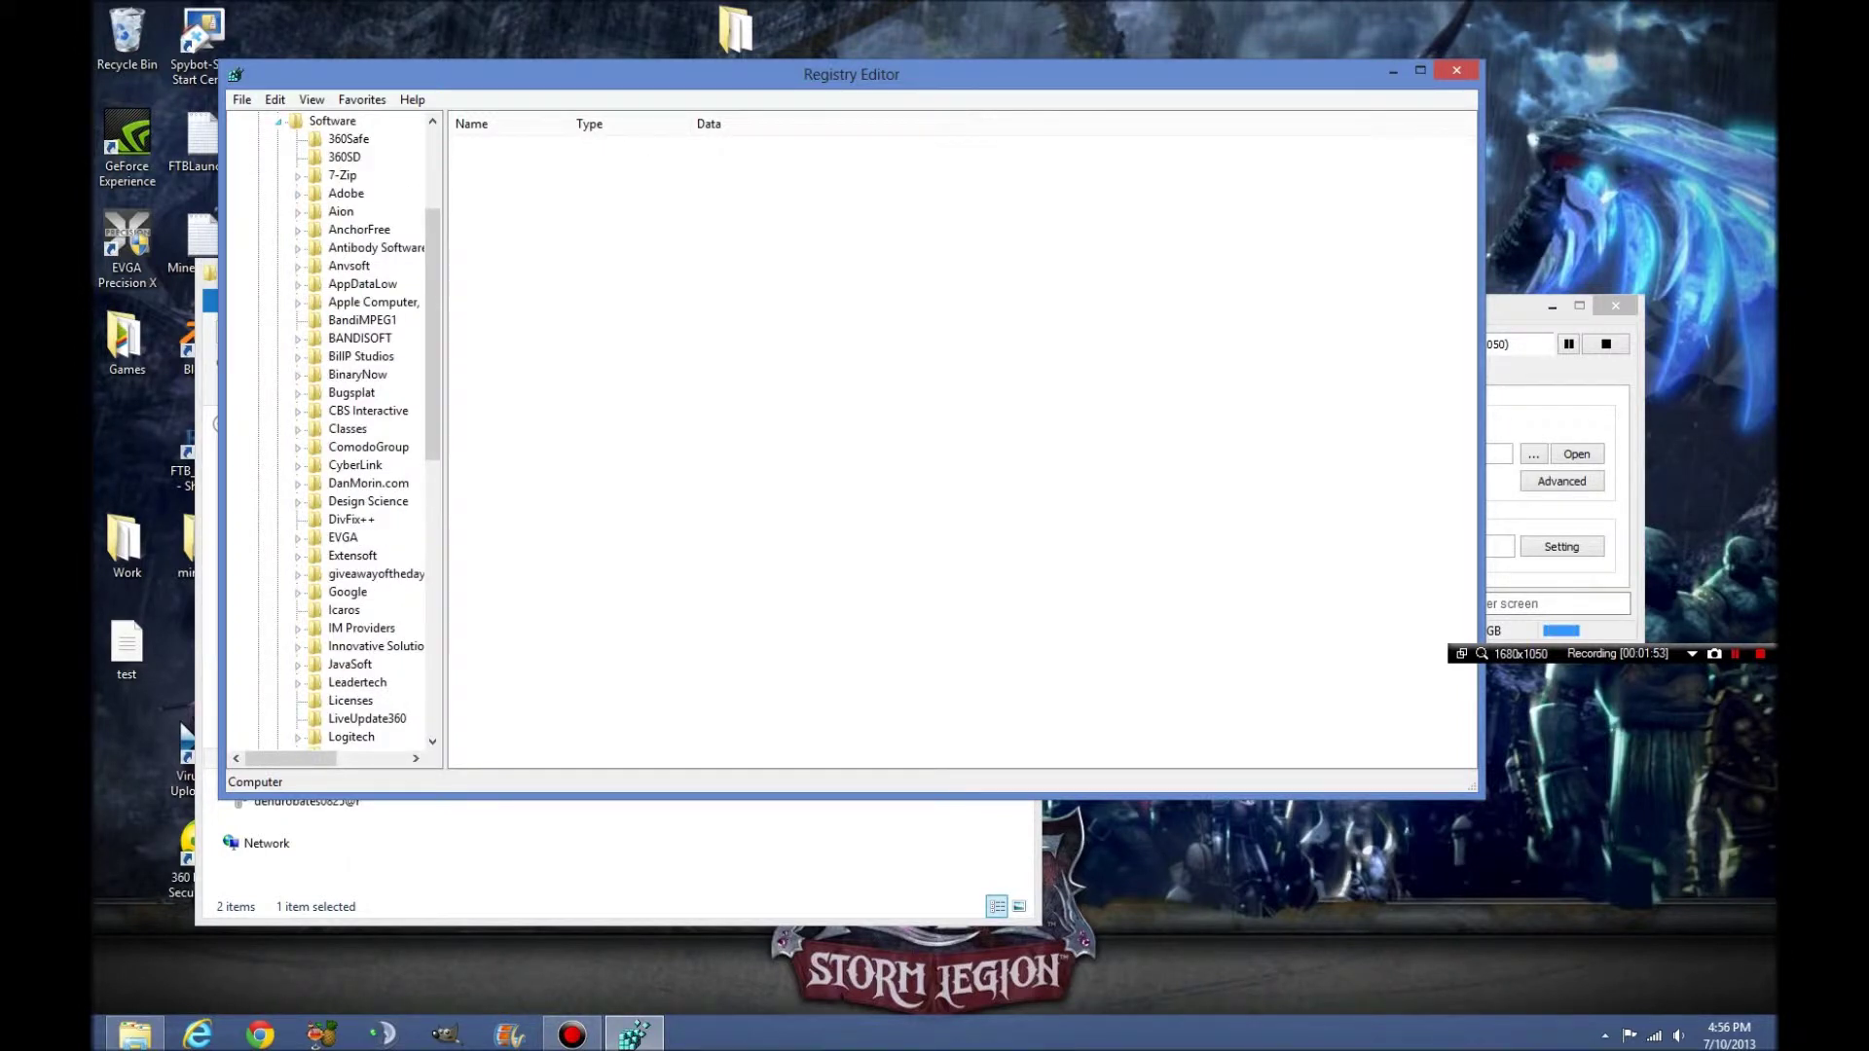
click(279, 122)
click(259, 156)
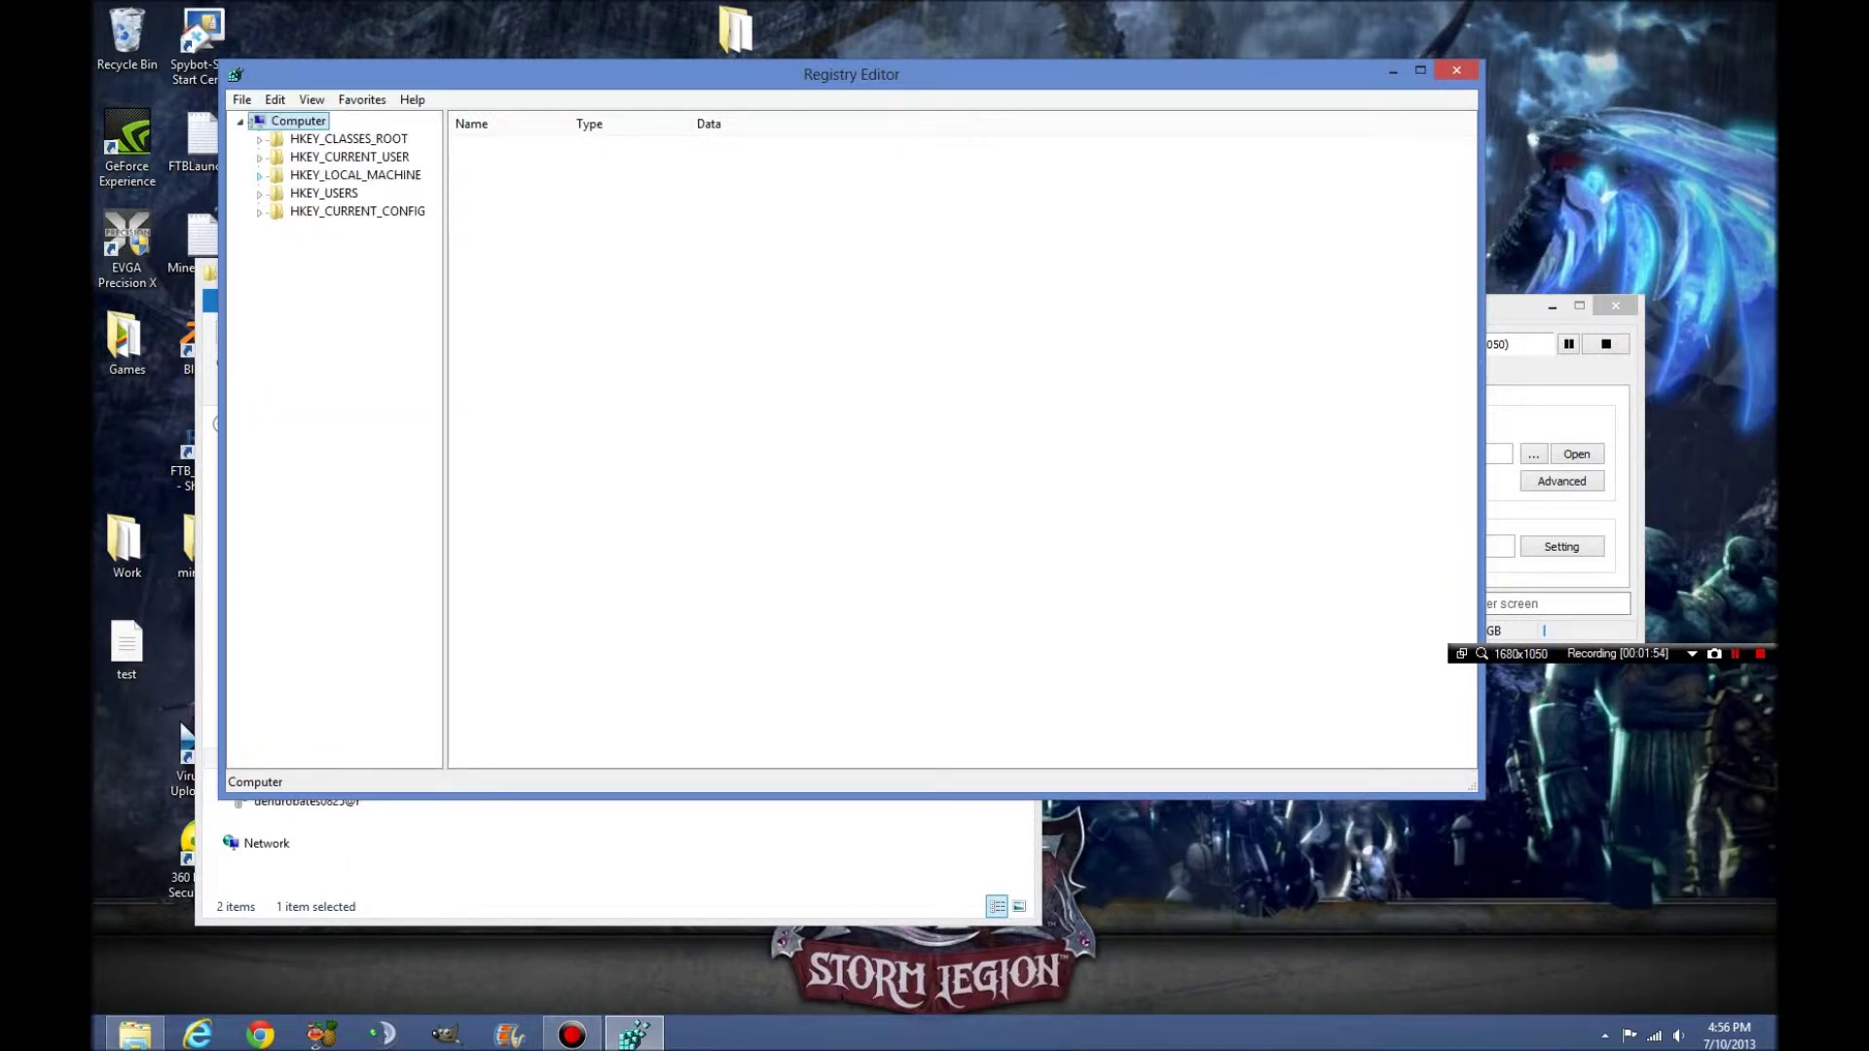
- Delete the jumpshot.com key under HKEY_LOCAL_MACHINE\SOFTWARE and collapse the SOFTWARE branch
click(259, 175)
click(279, 265)
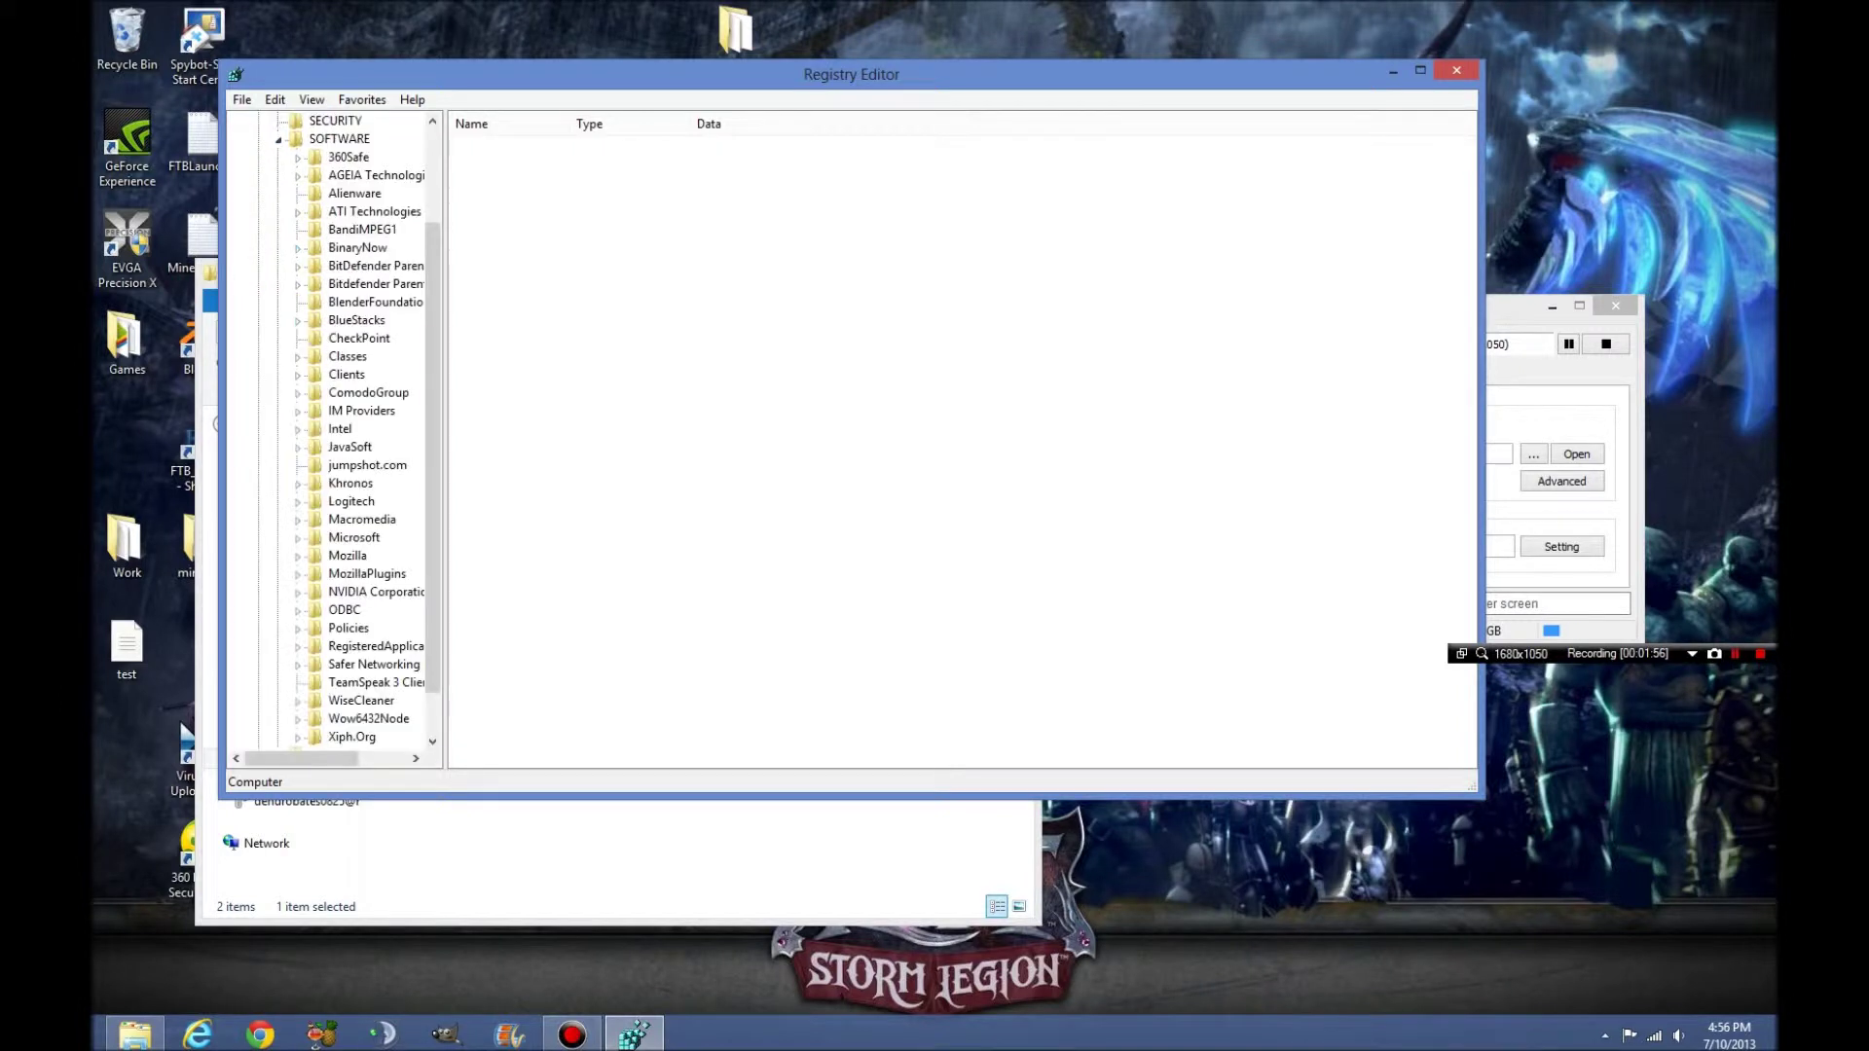
scroll(336, 409, down, 1)
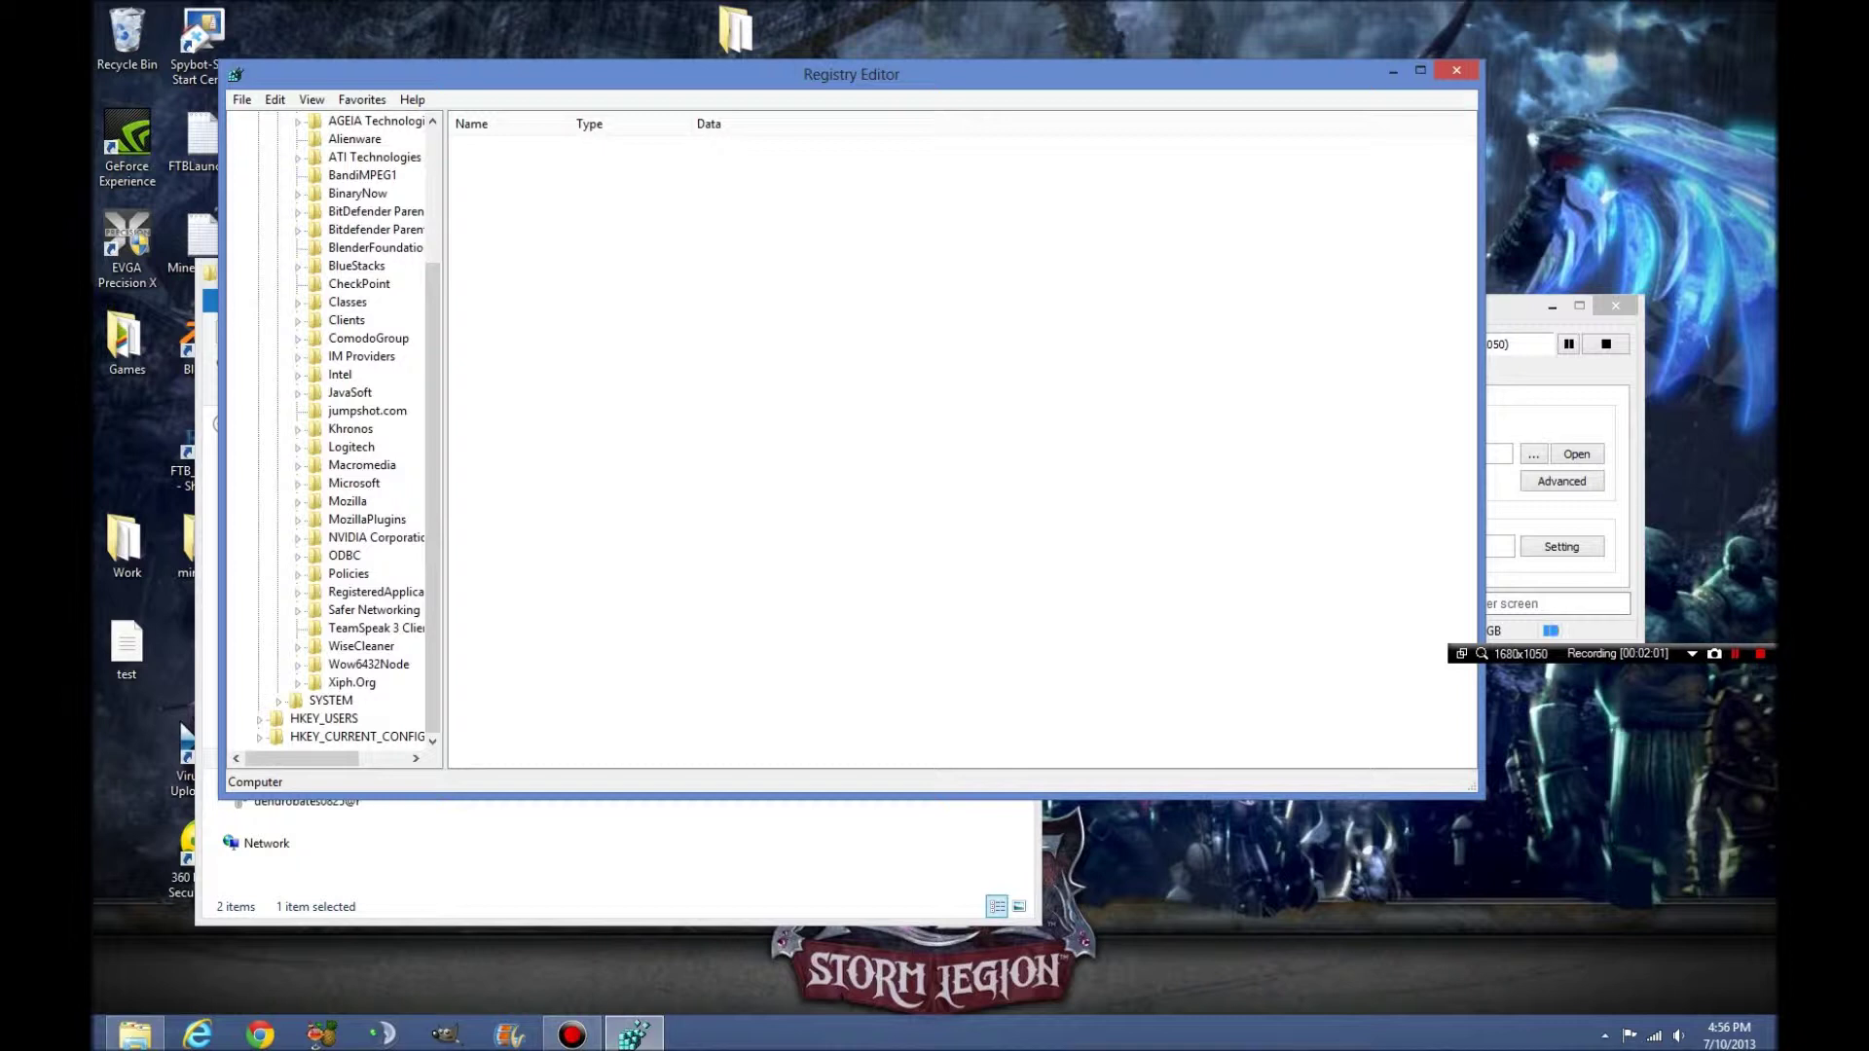
click(367, 411)
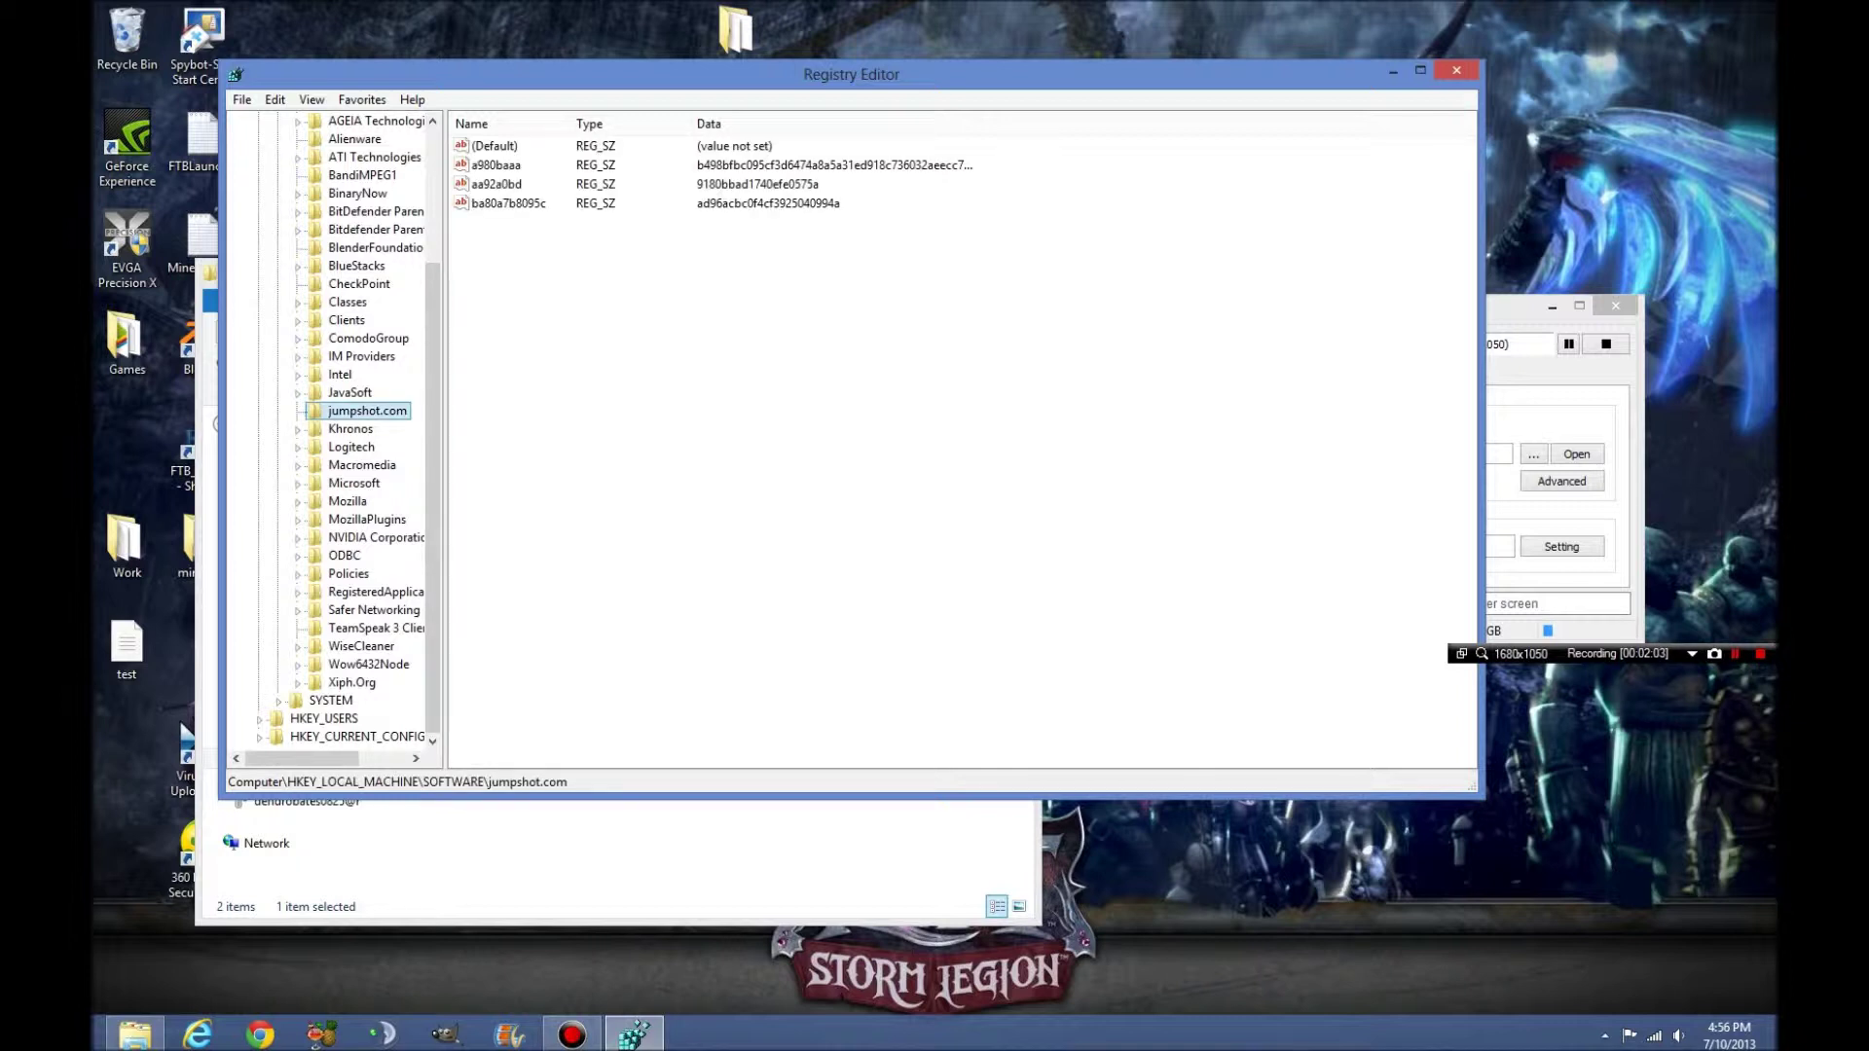
click(349, 392)
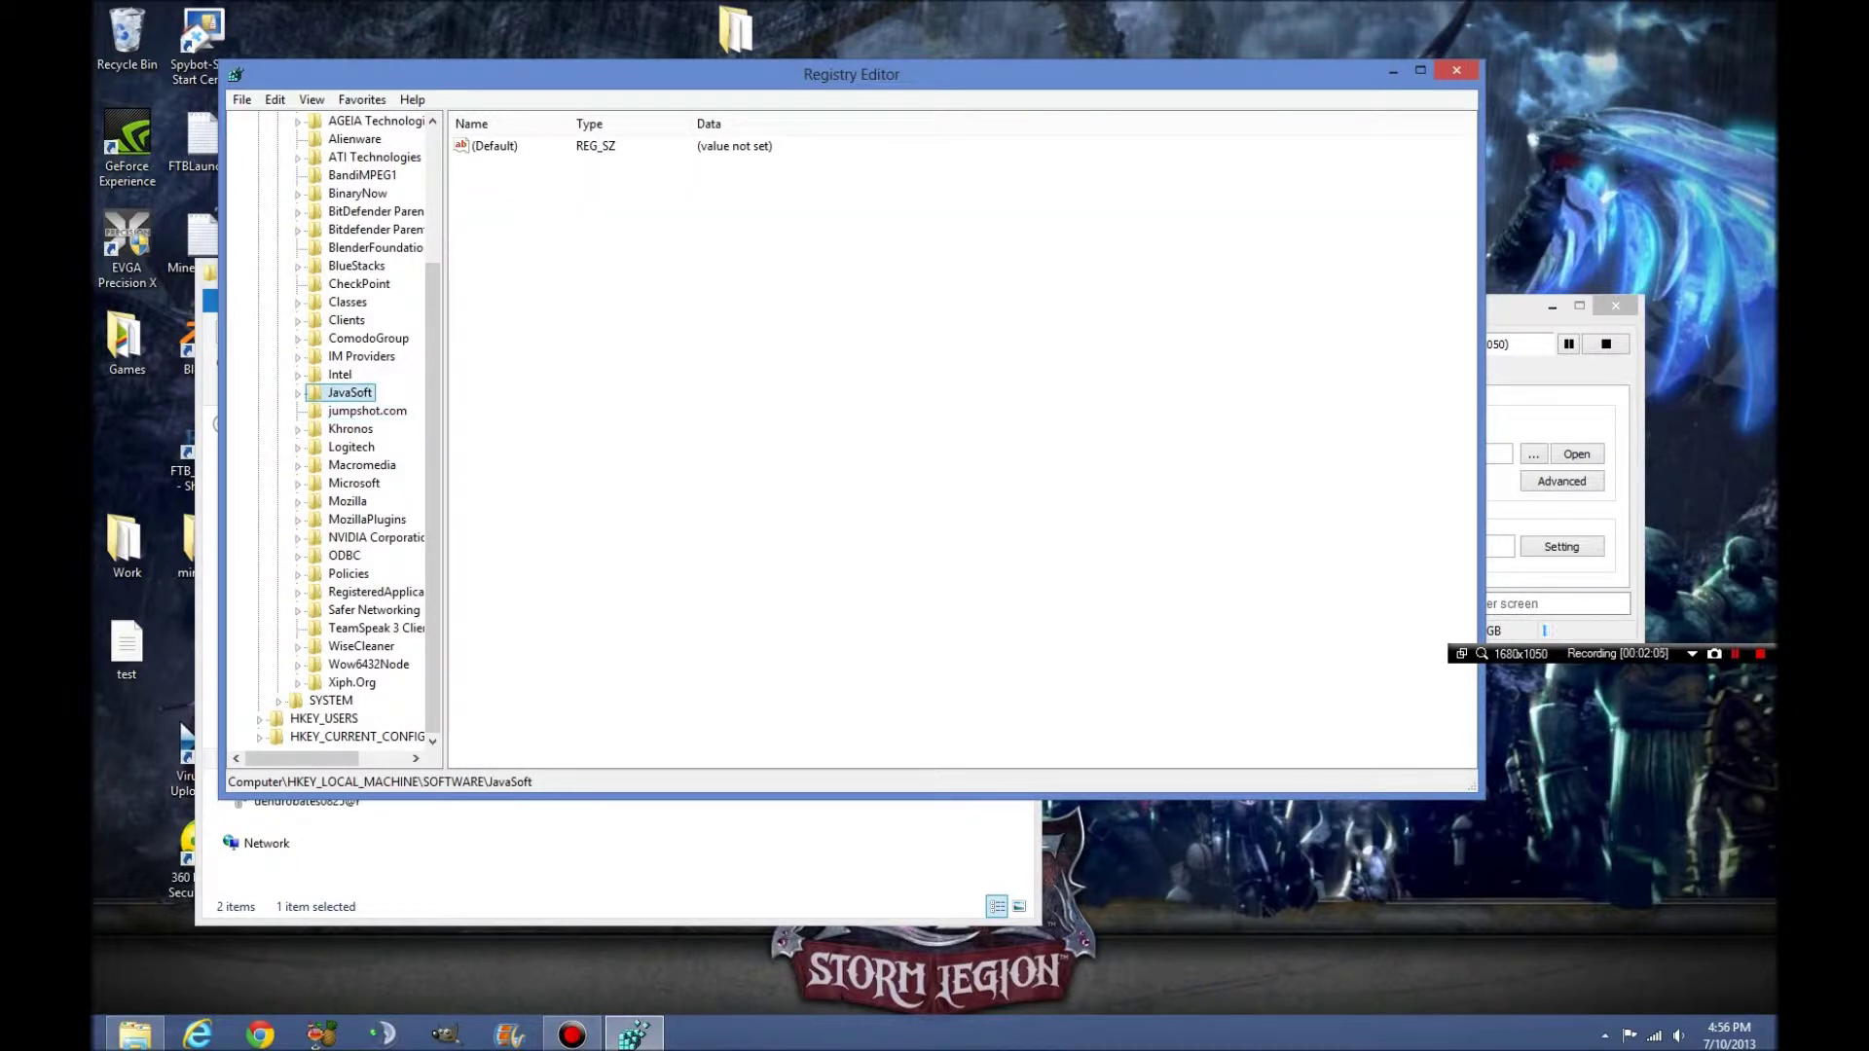
click(367, 411)
key(Delete)
key(Return)
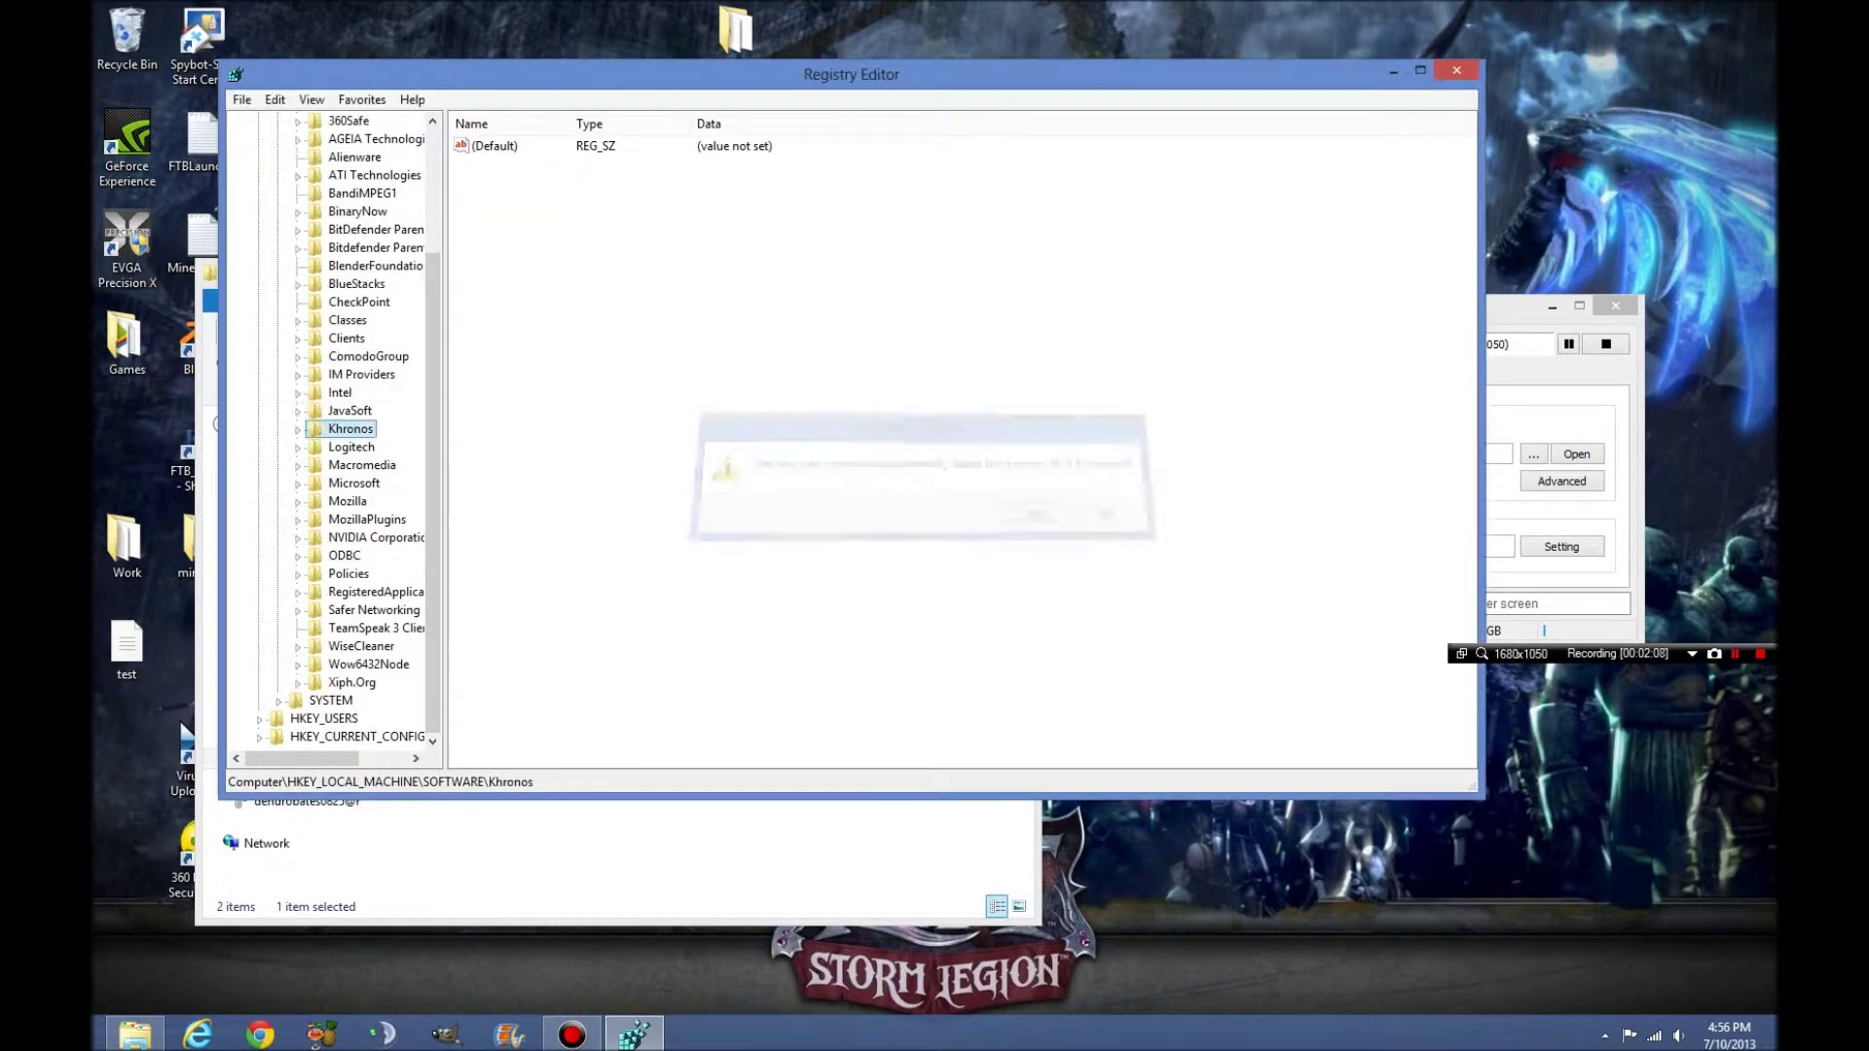
scroll(335, 430, up, 3)
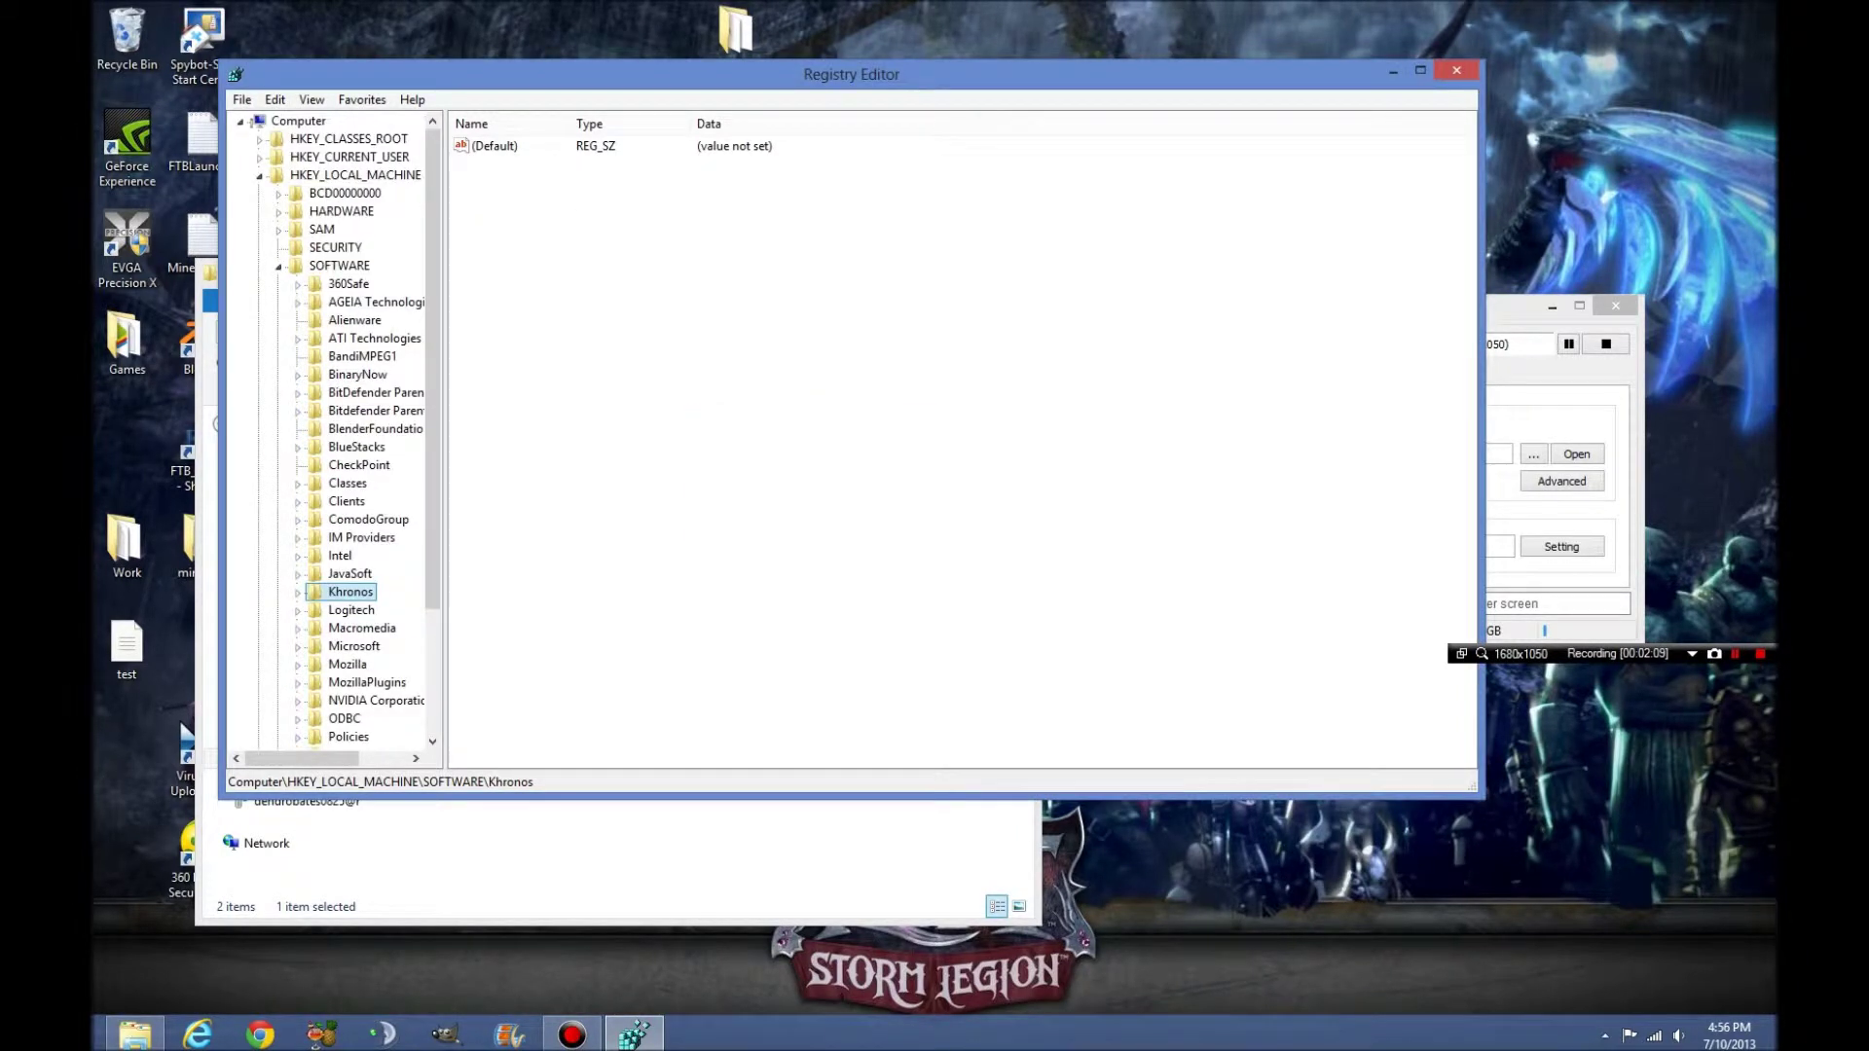
click(278, 266)
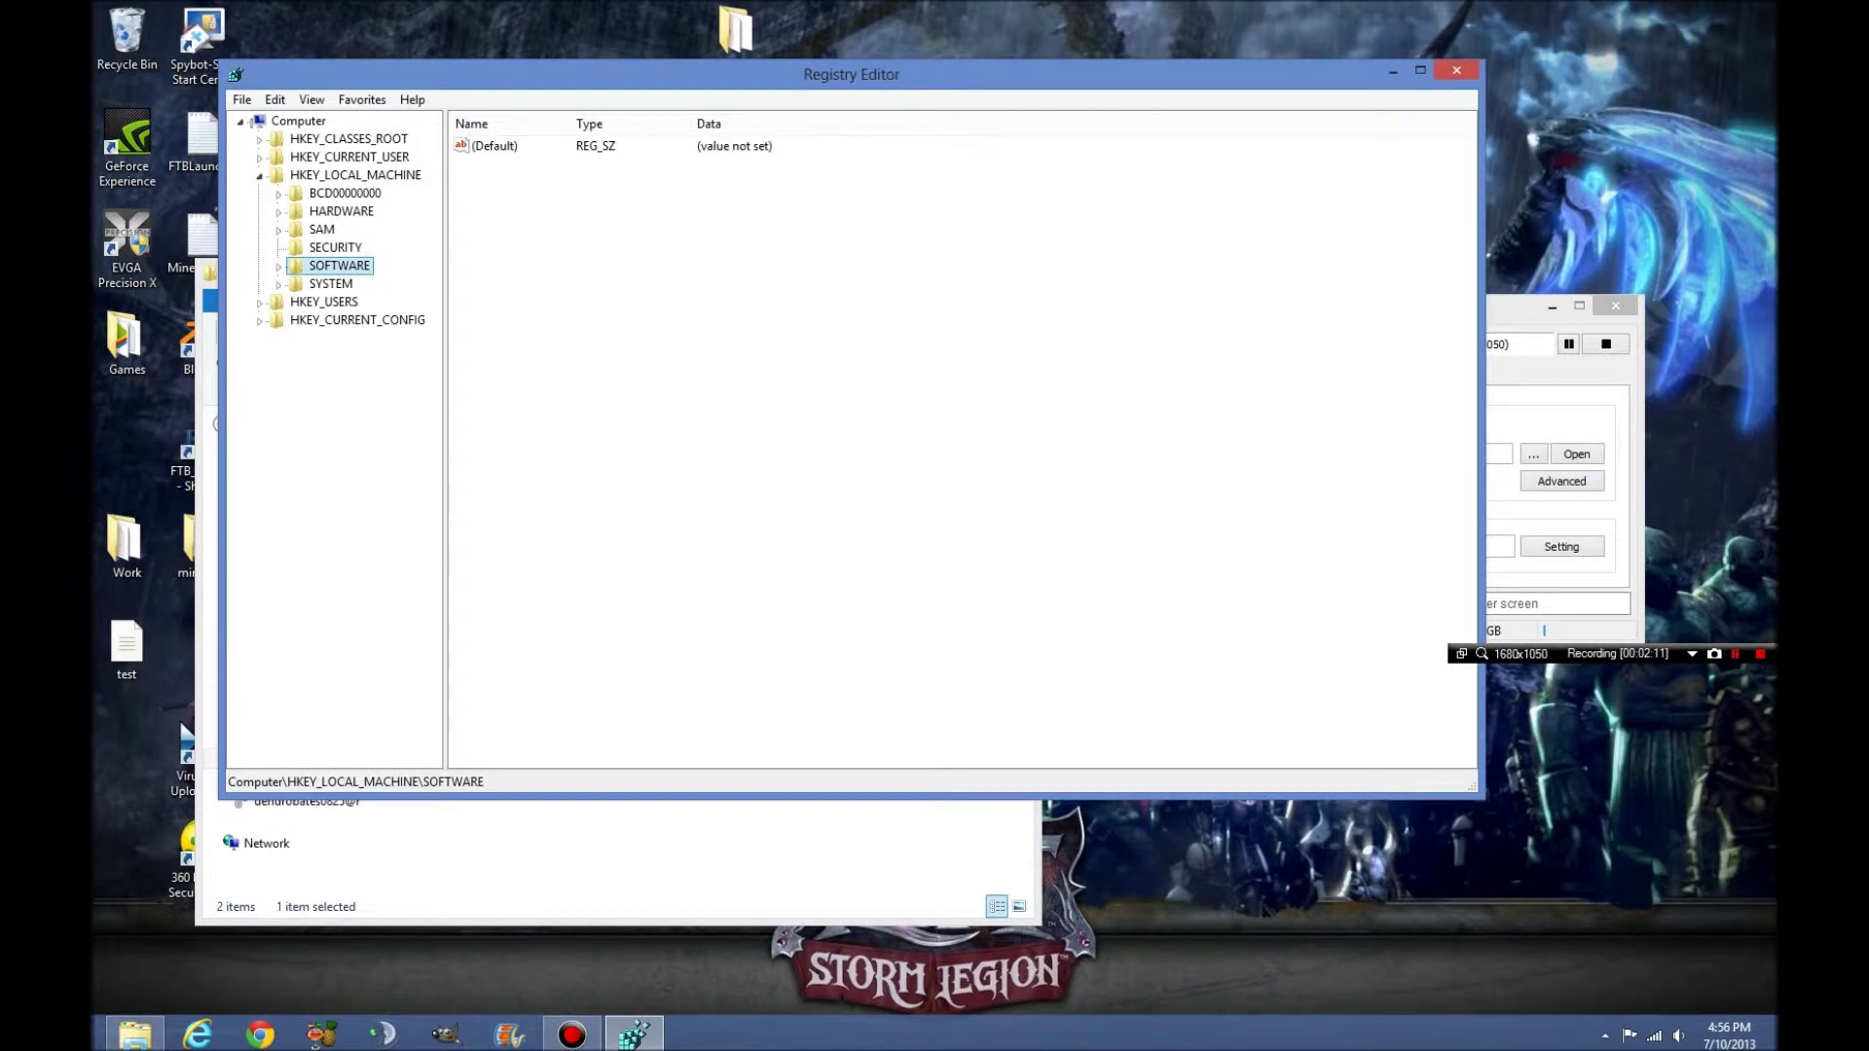
- Collapse HKEY_LOCAL_MACHINE and look through the HKEY_USERS and HKEY_CURRENT_CONFIG branches for McAfee entries
click(259, 176)
click(259, 194)
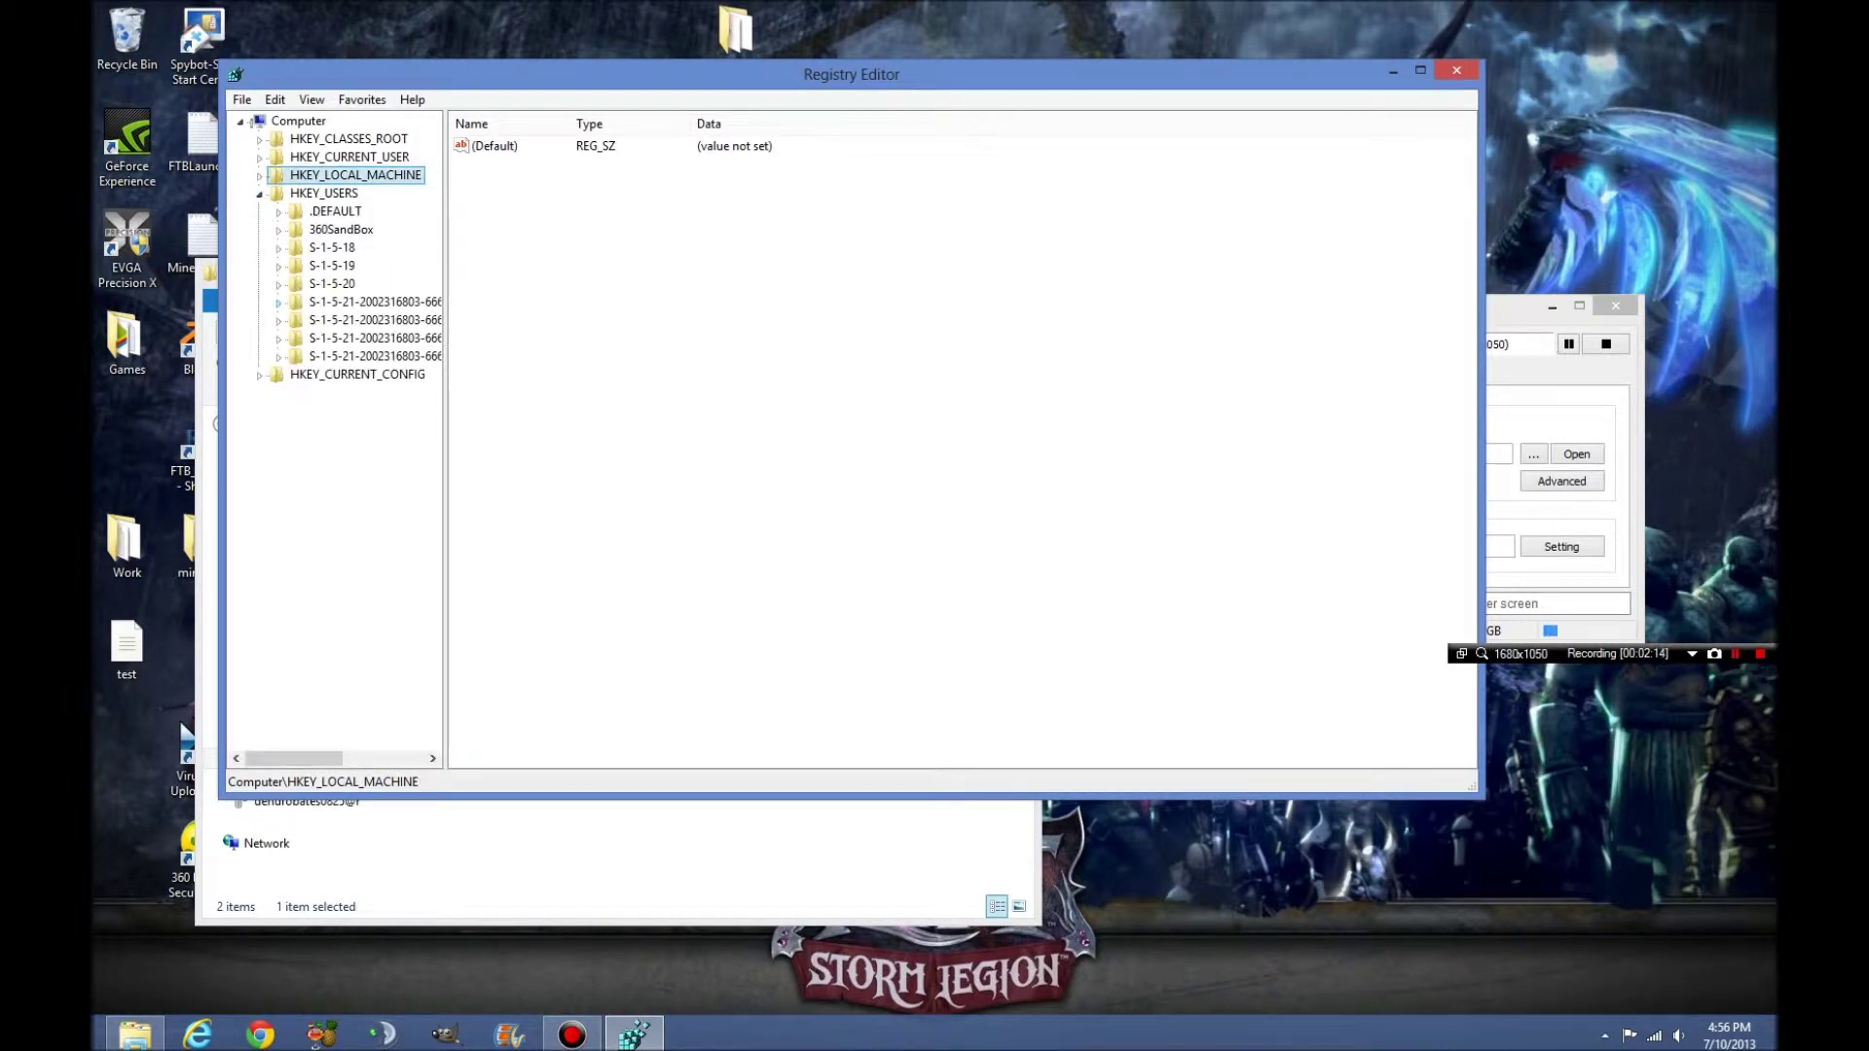
click(259, 194)
click(259, 211)
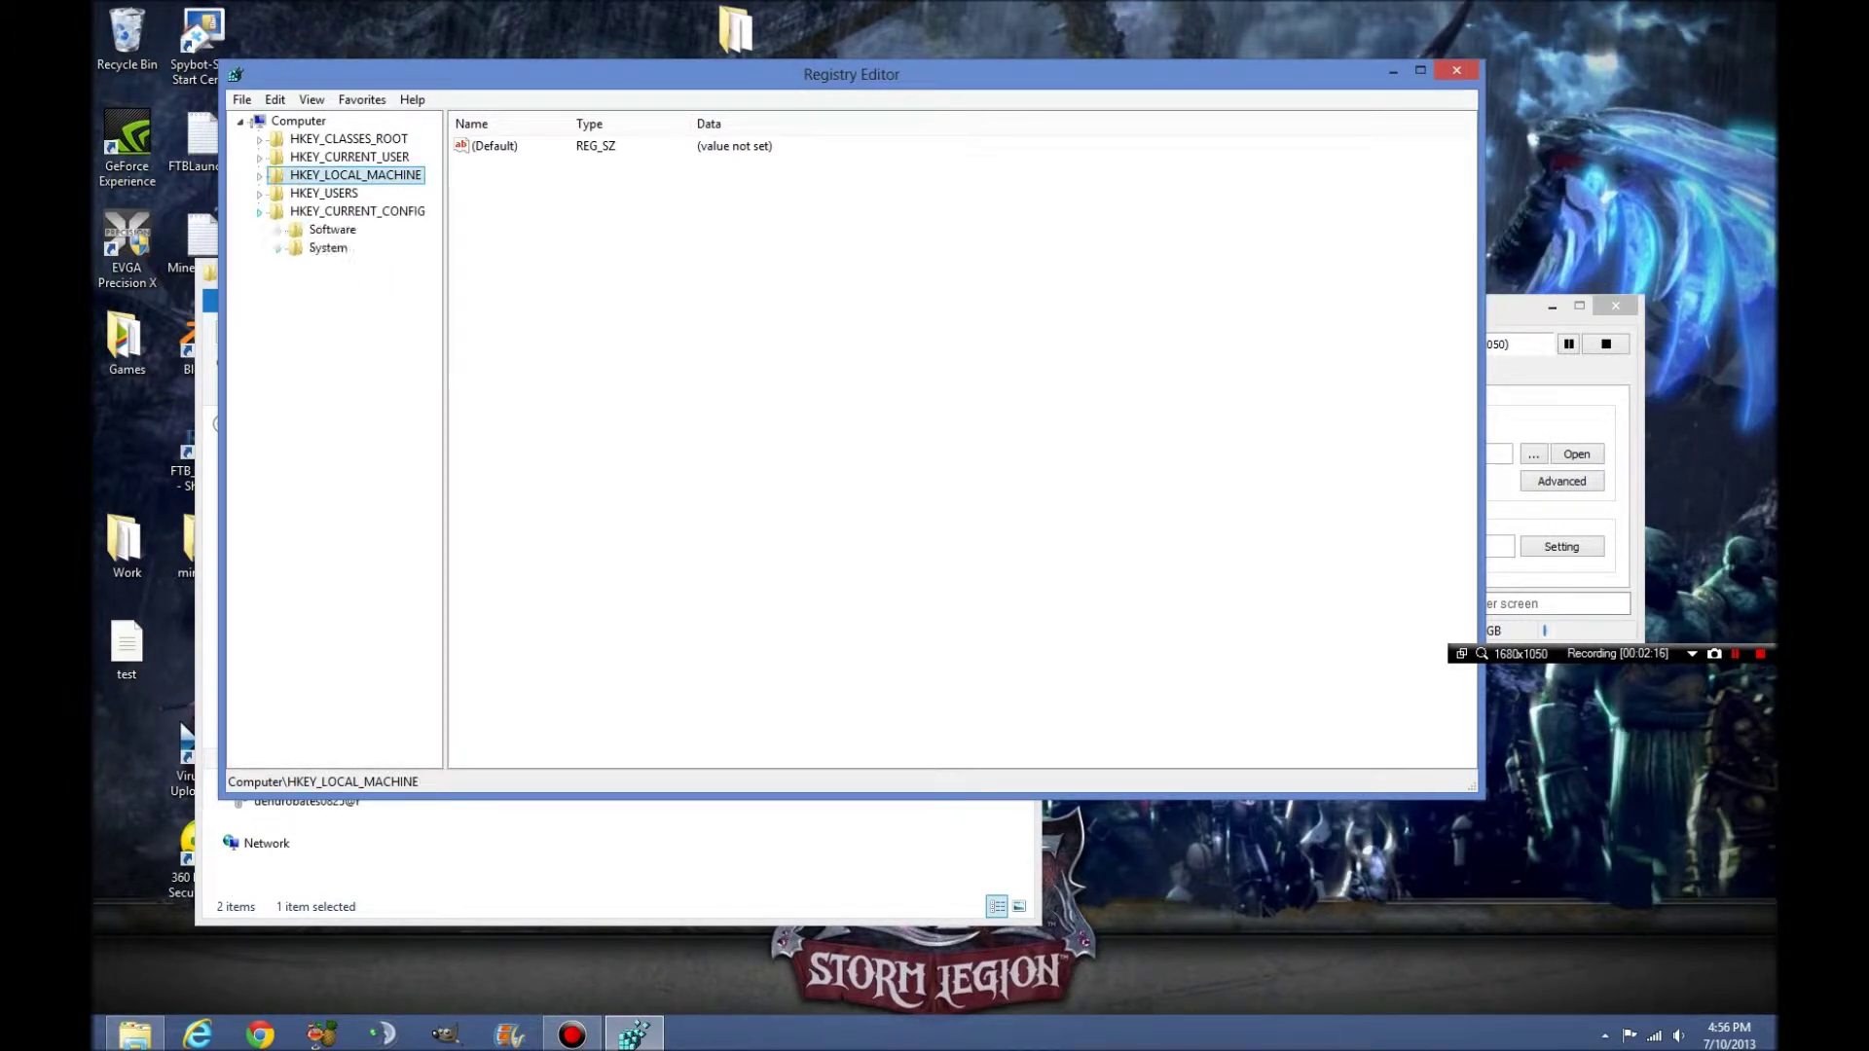
click(279, 230)
click(278, 229)
click(279, 211)
- Recheck the Software keys under HKEY_CURRENT_USER for McAfee entries, especially those starting with M
click(259, 156)
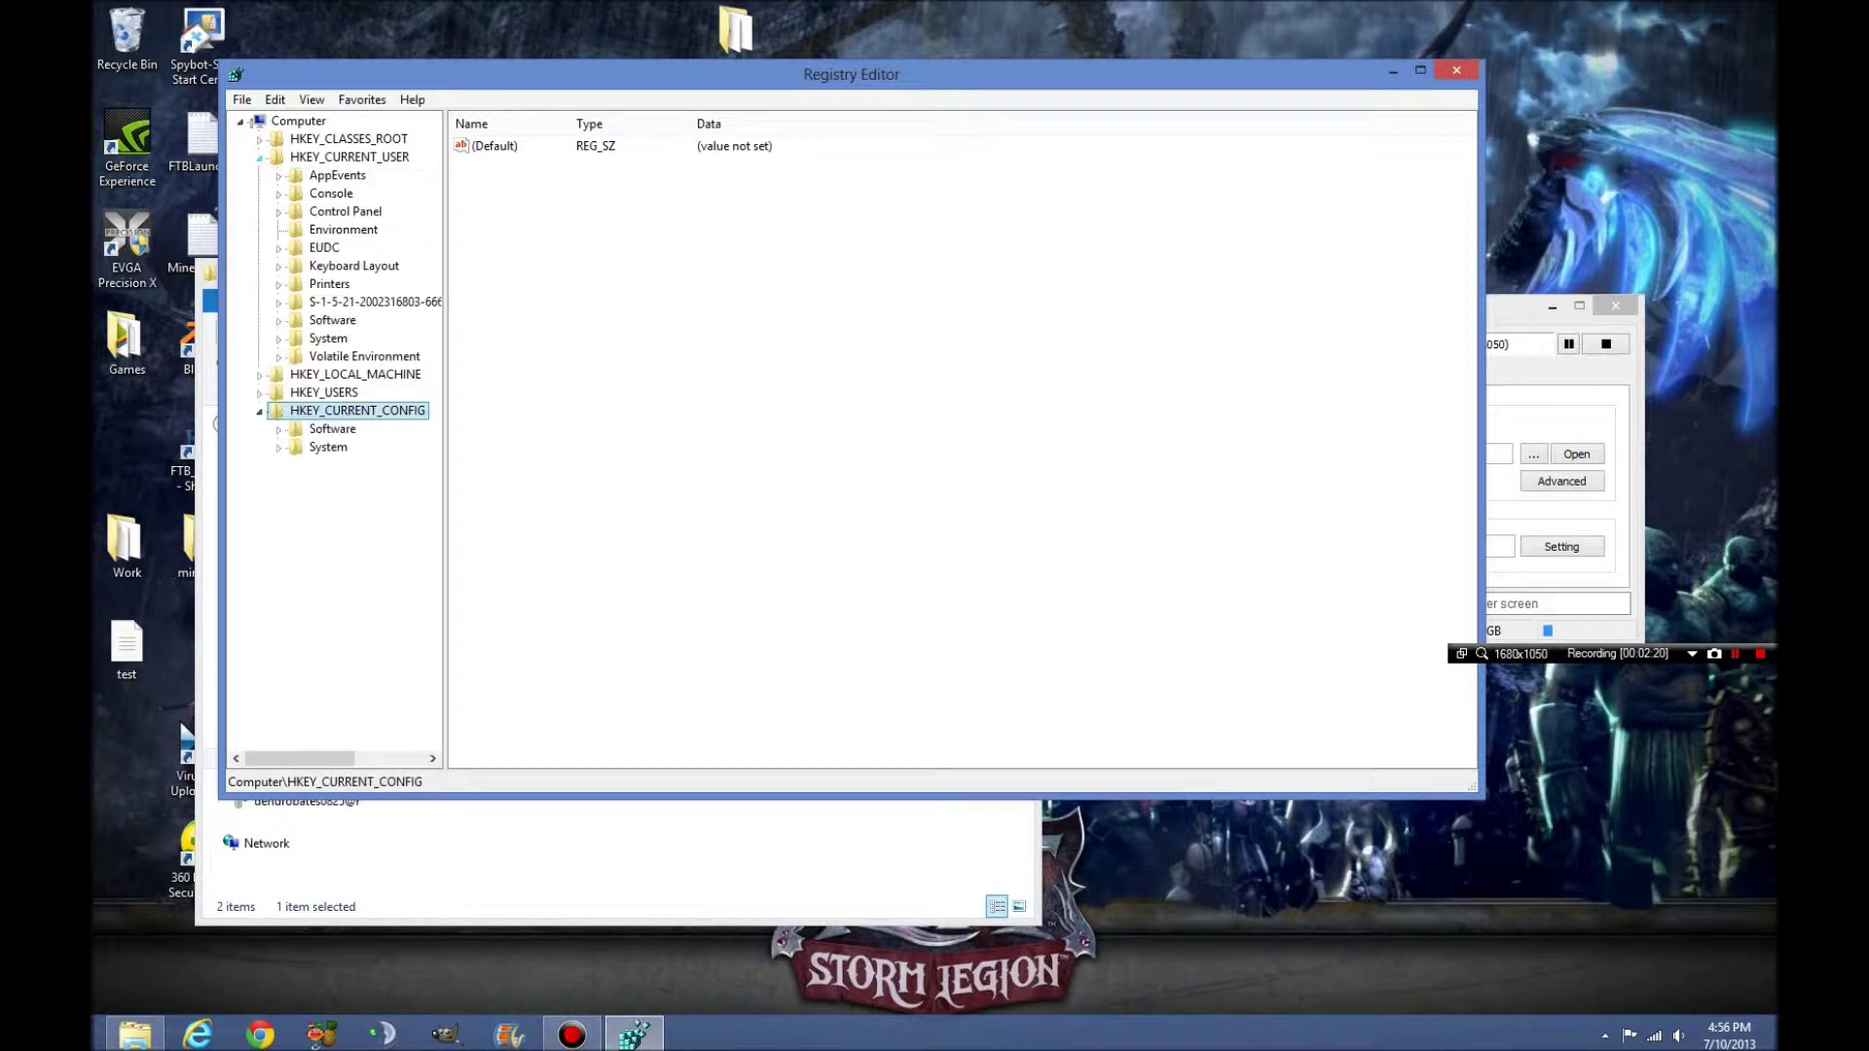
click(259, 140)
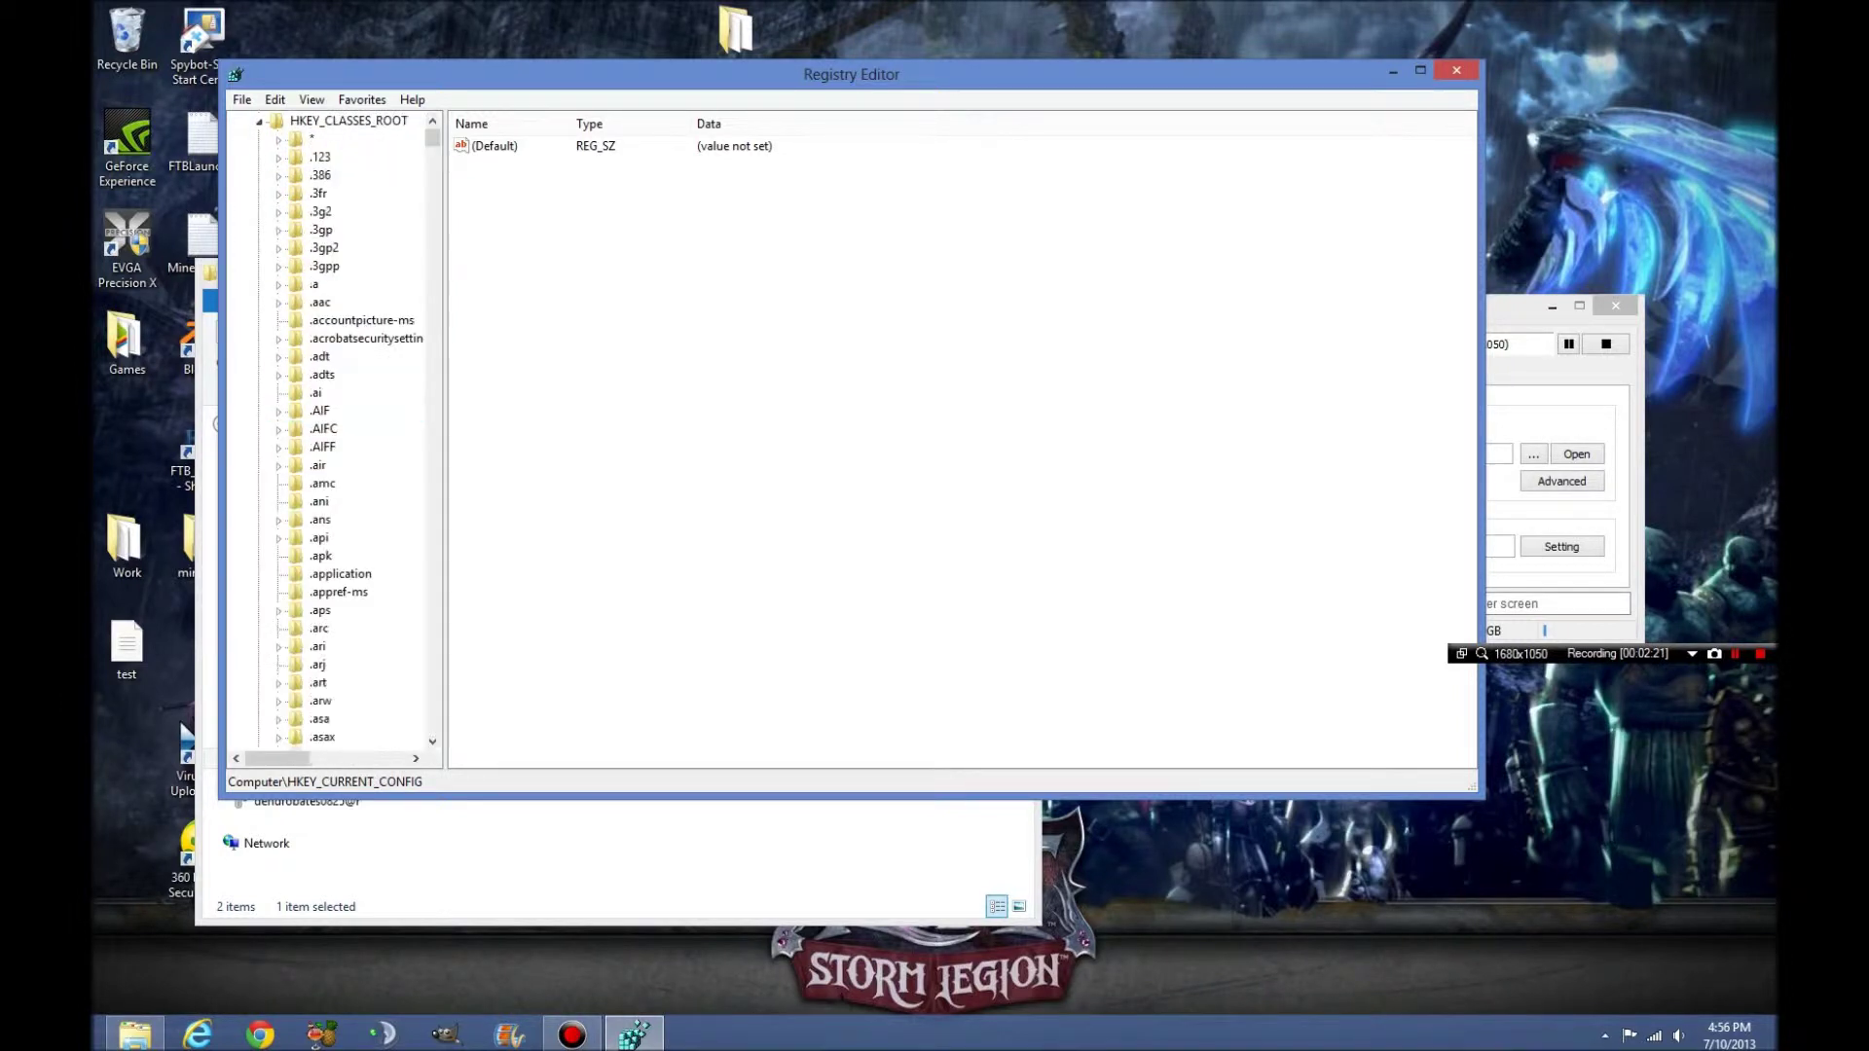
click(259, 122)
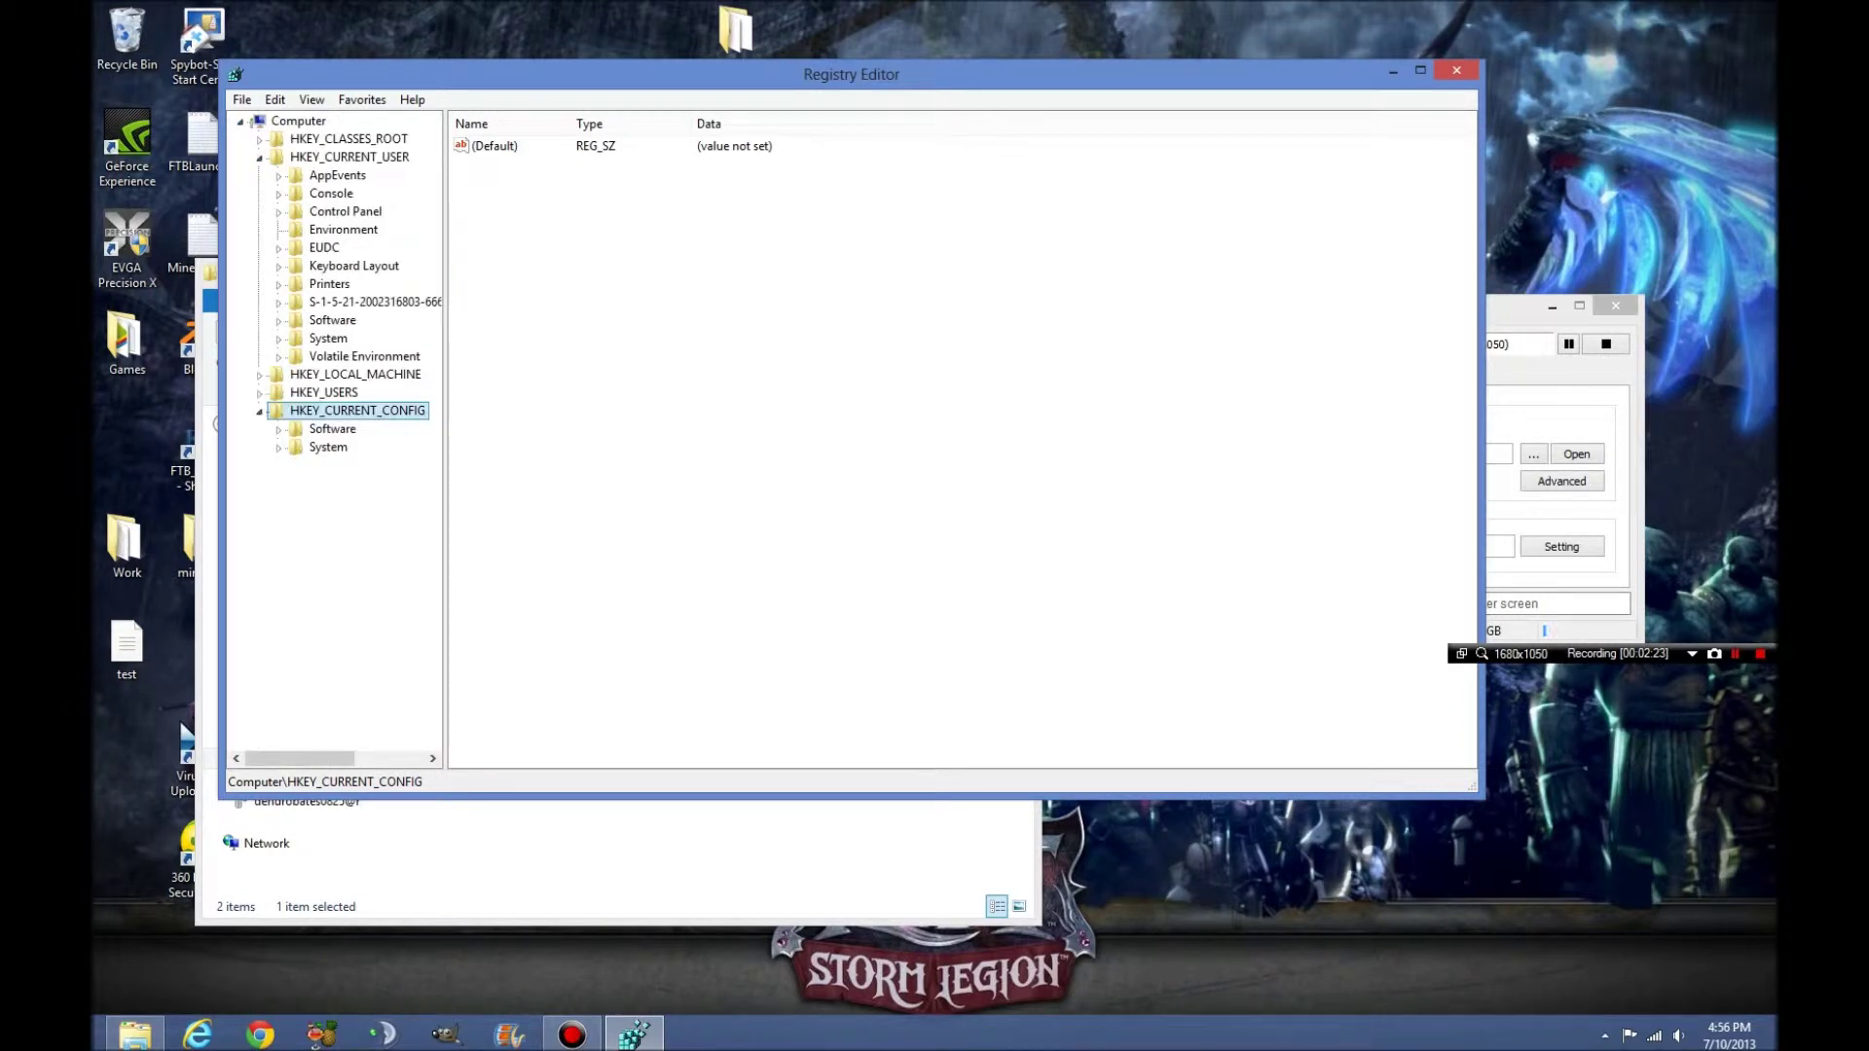
click(279, 320)
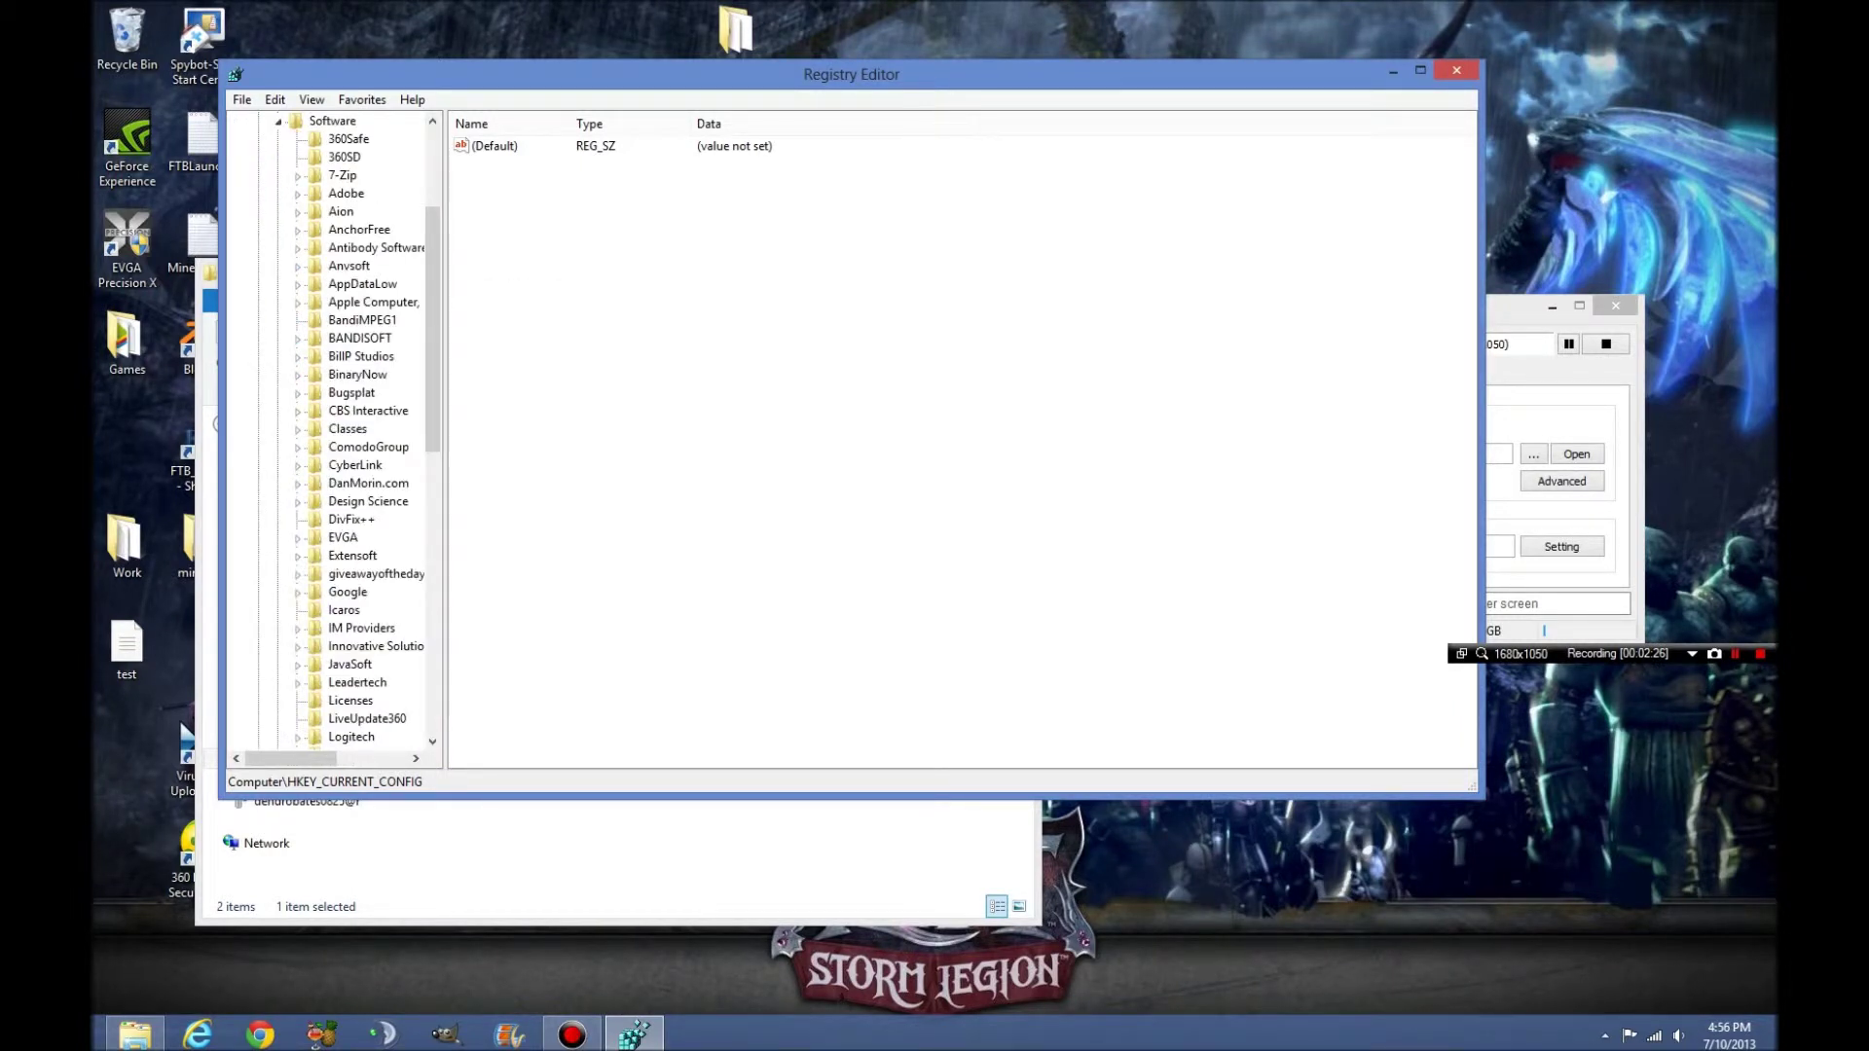
scroll(331, 428, down, 2)
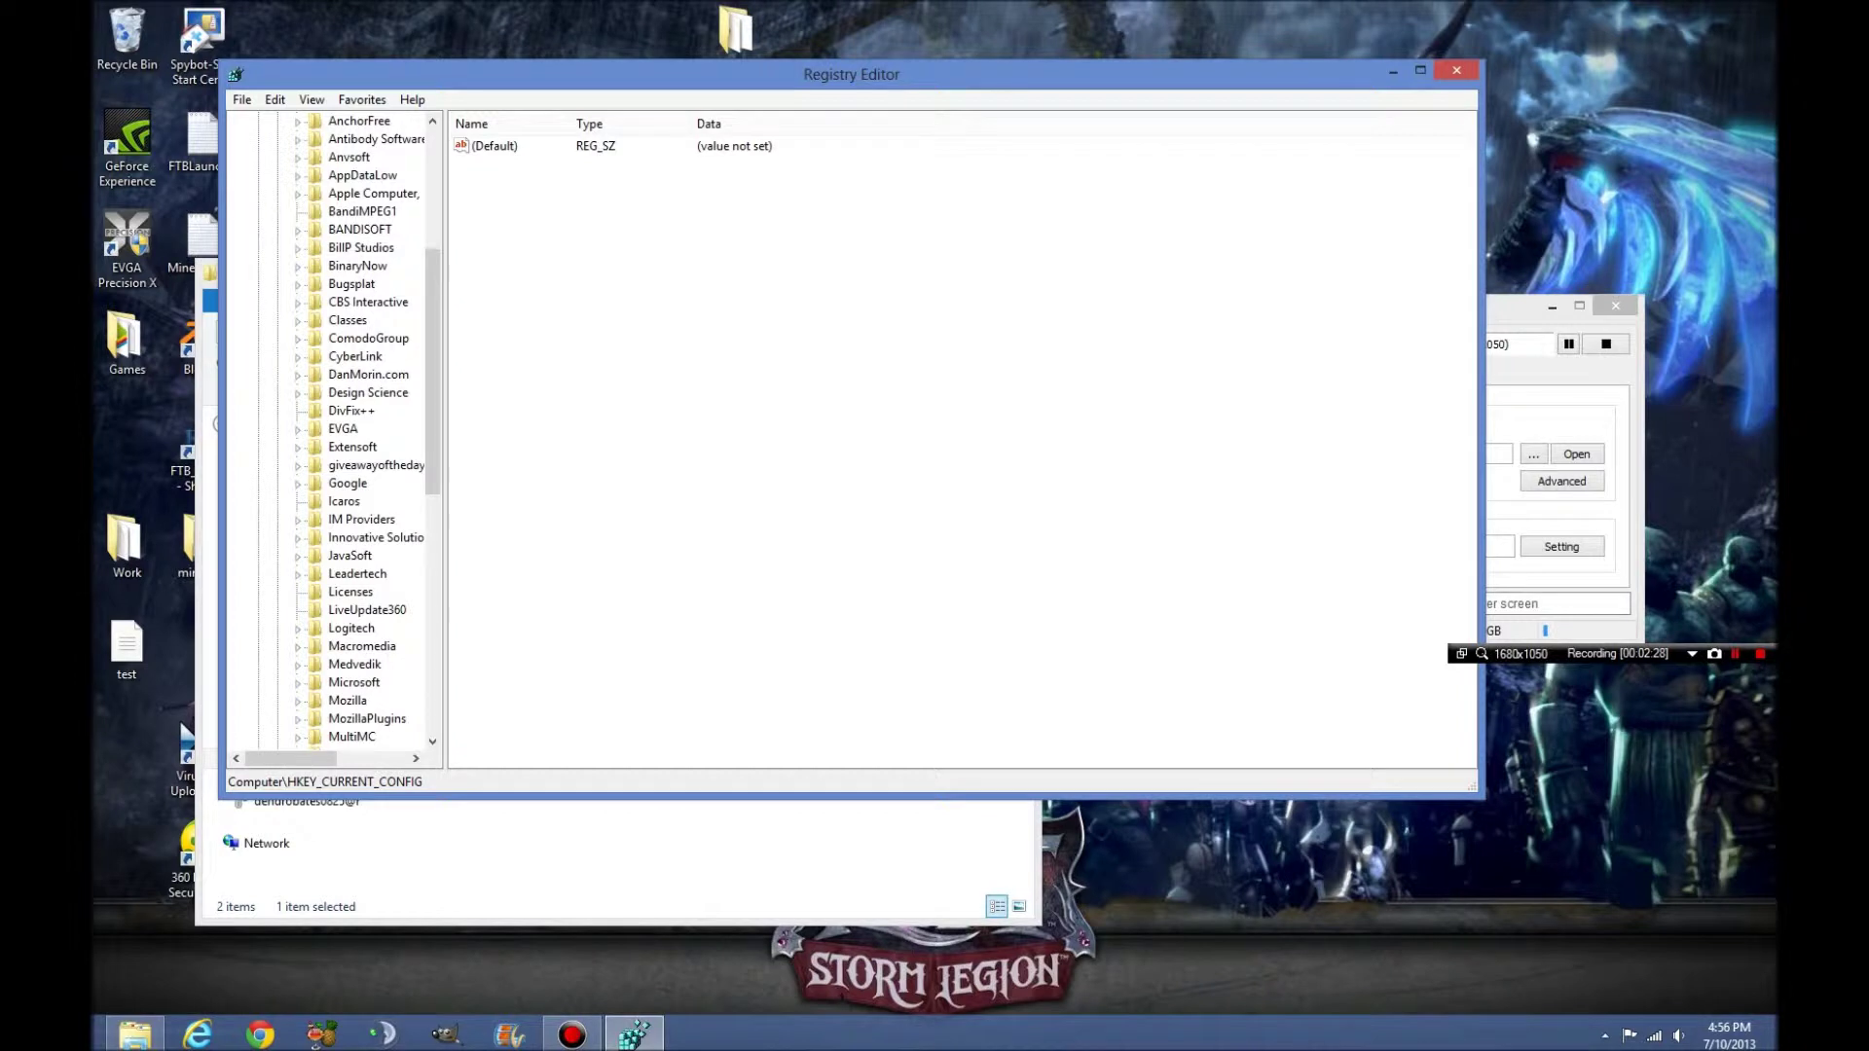
scroll(331, 428, down, 1)
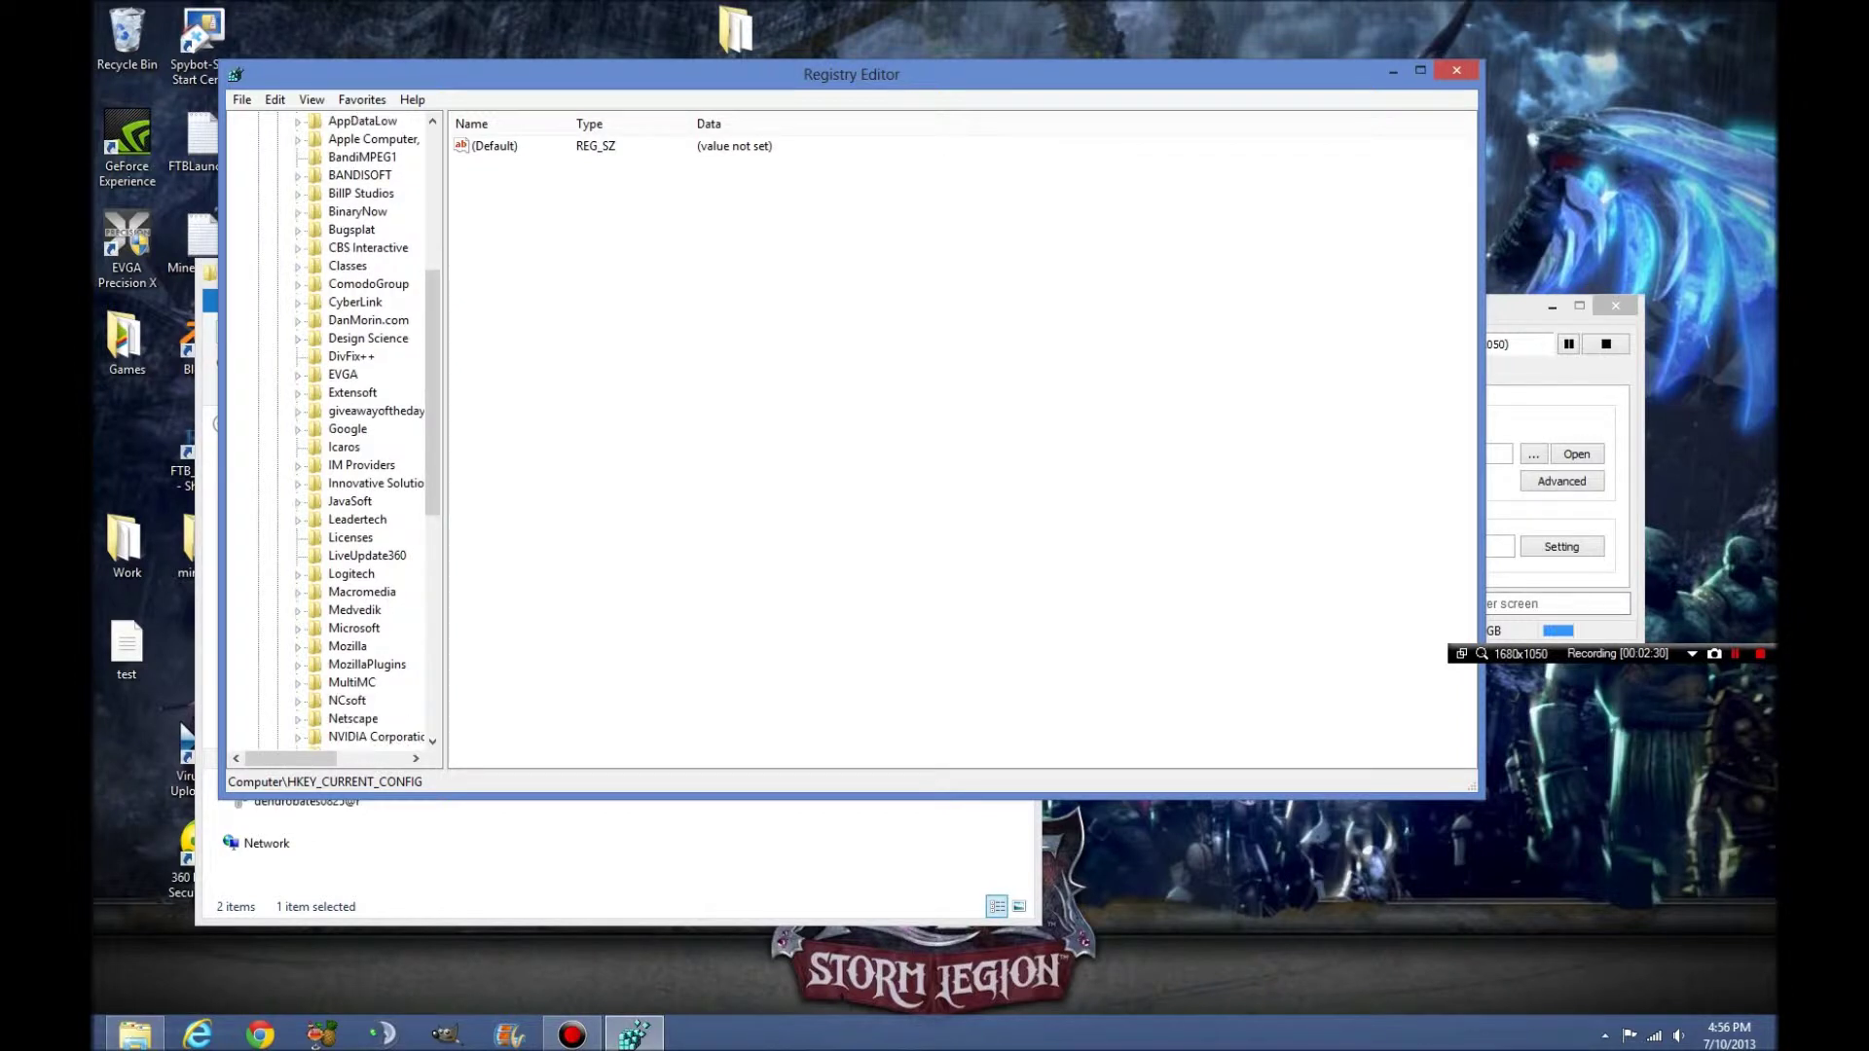
scroll(331, 428, down, 10)
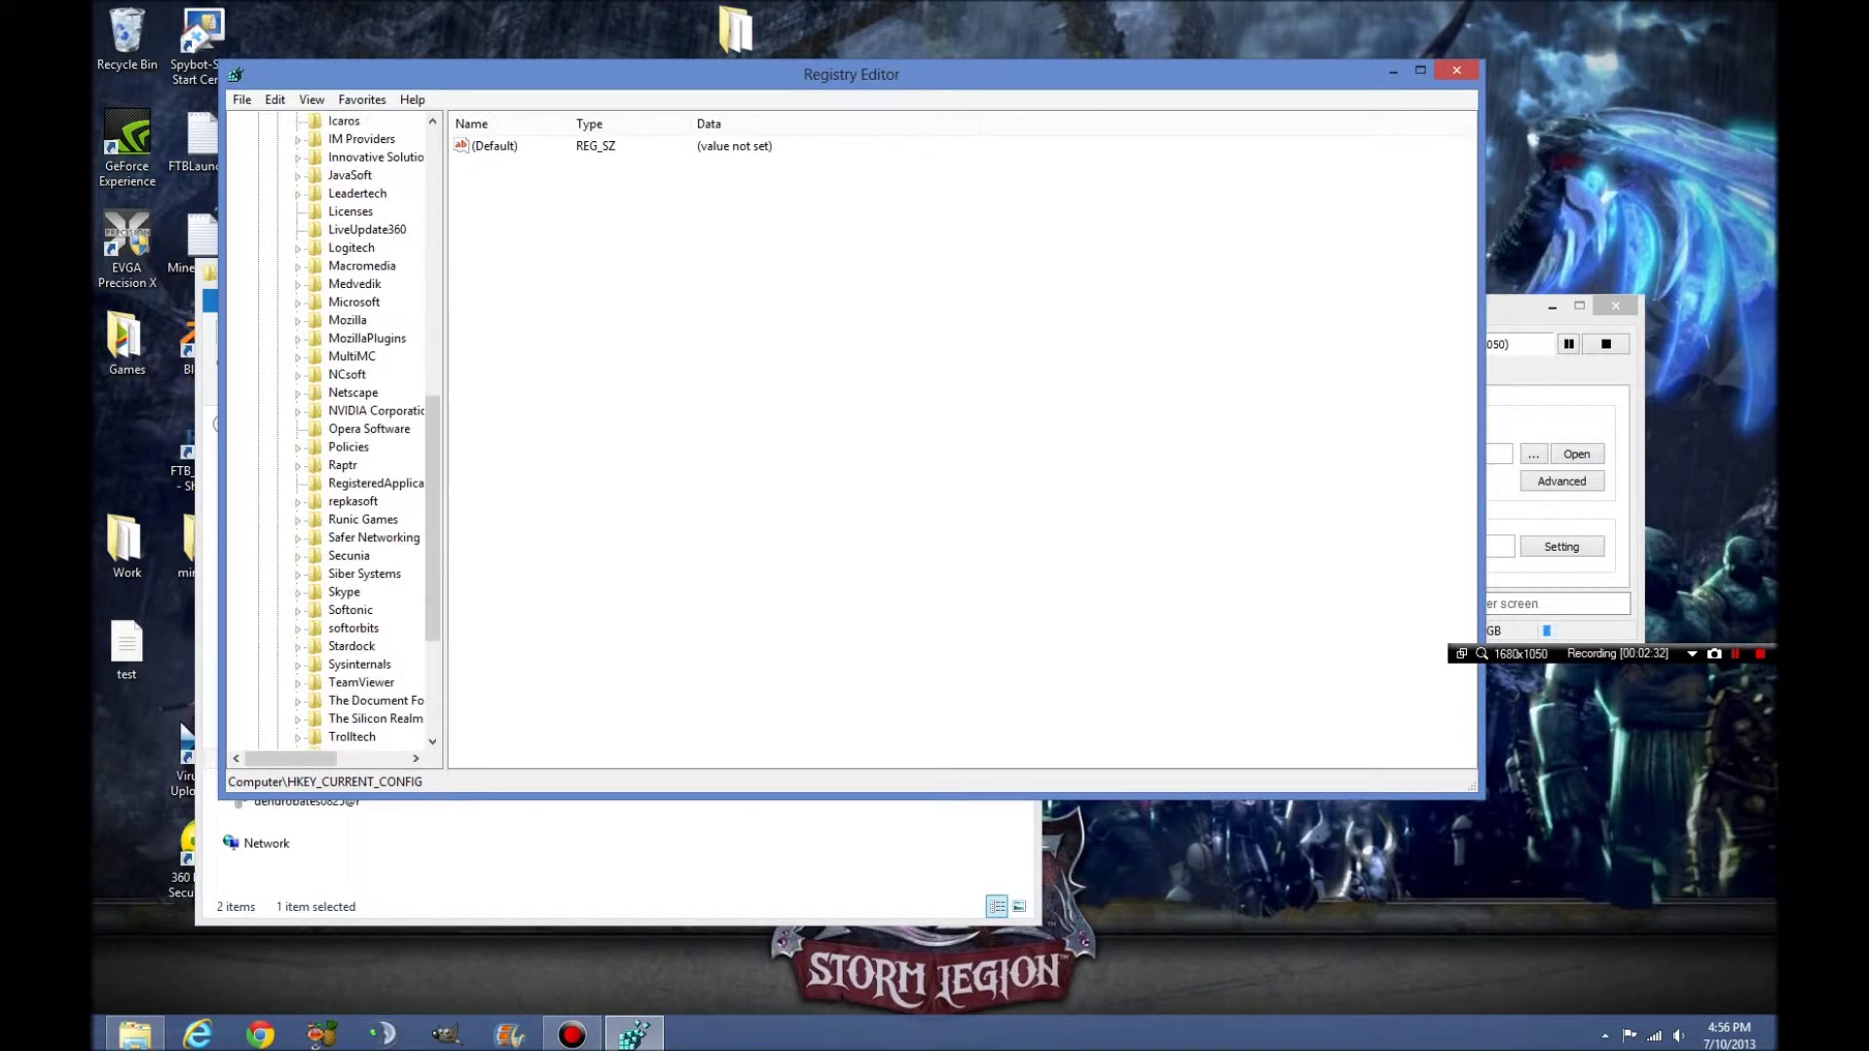
scroll(331, 429, up, 6)
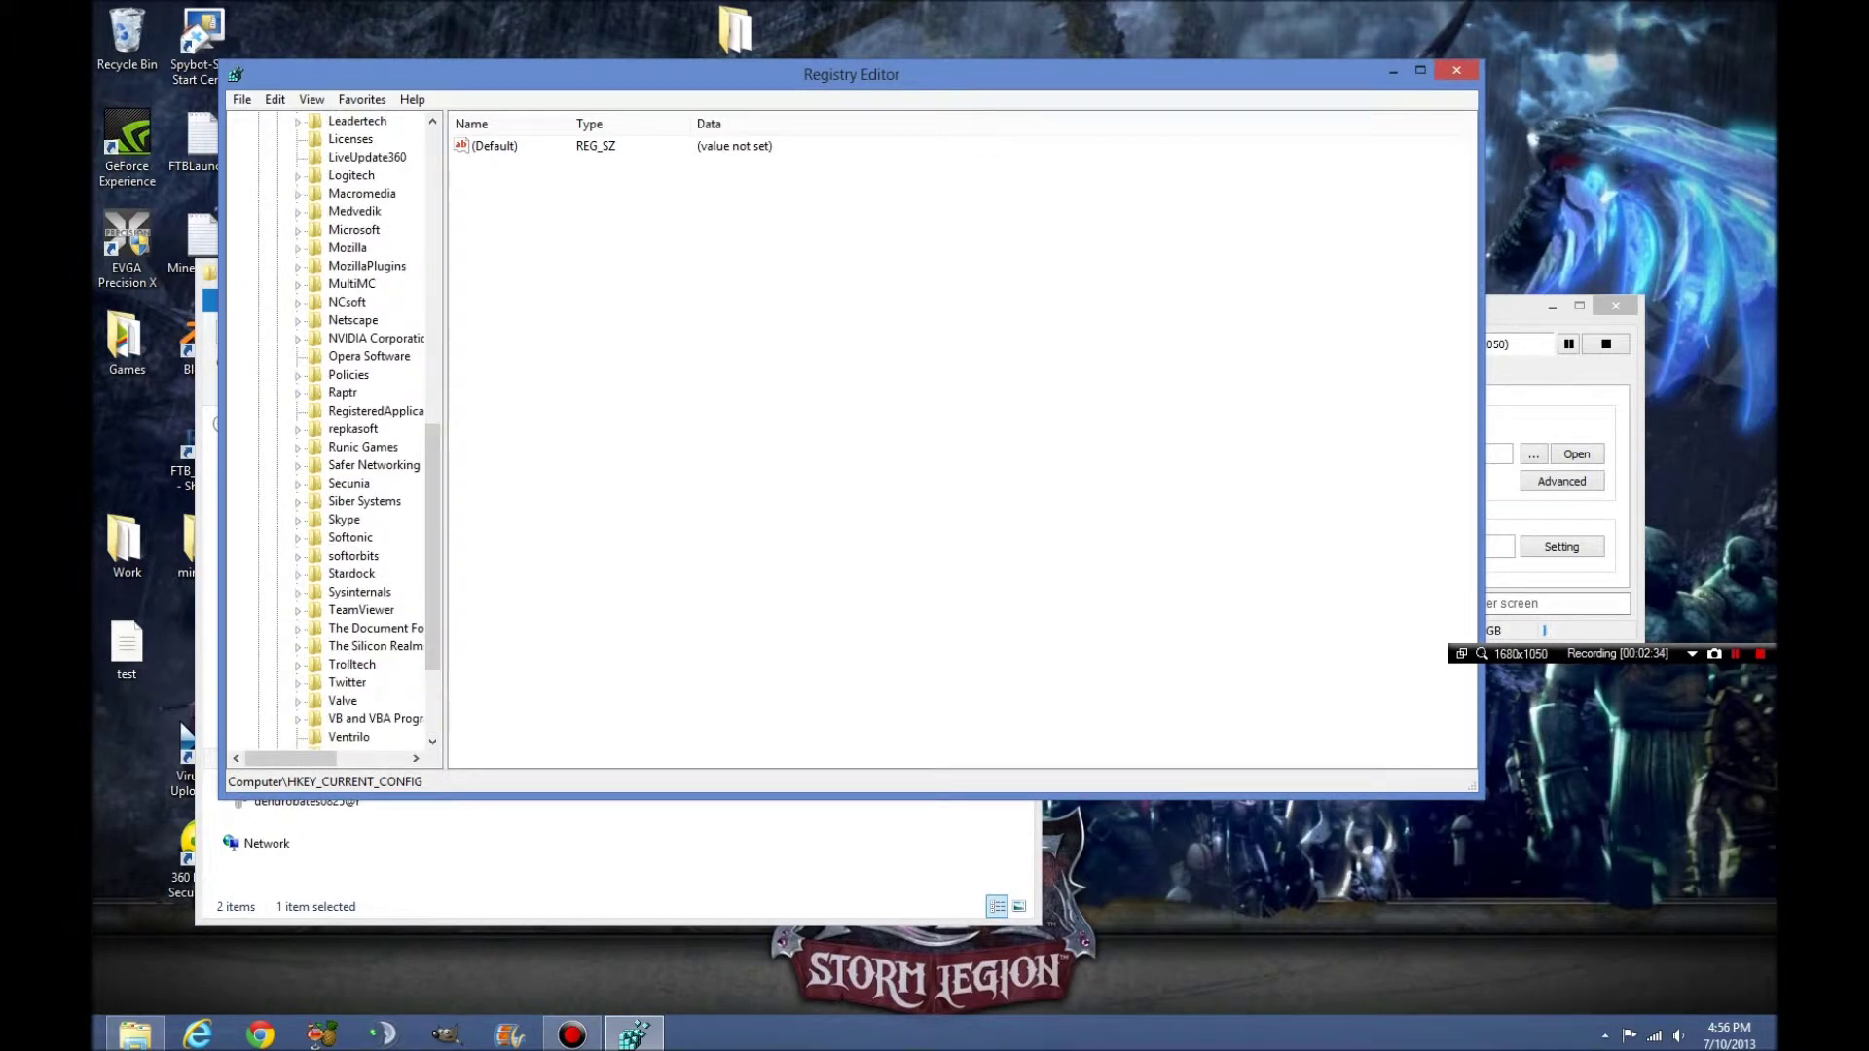
scroll(331, 428, up, 3)
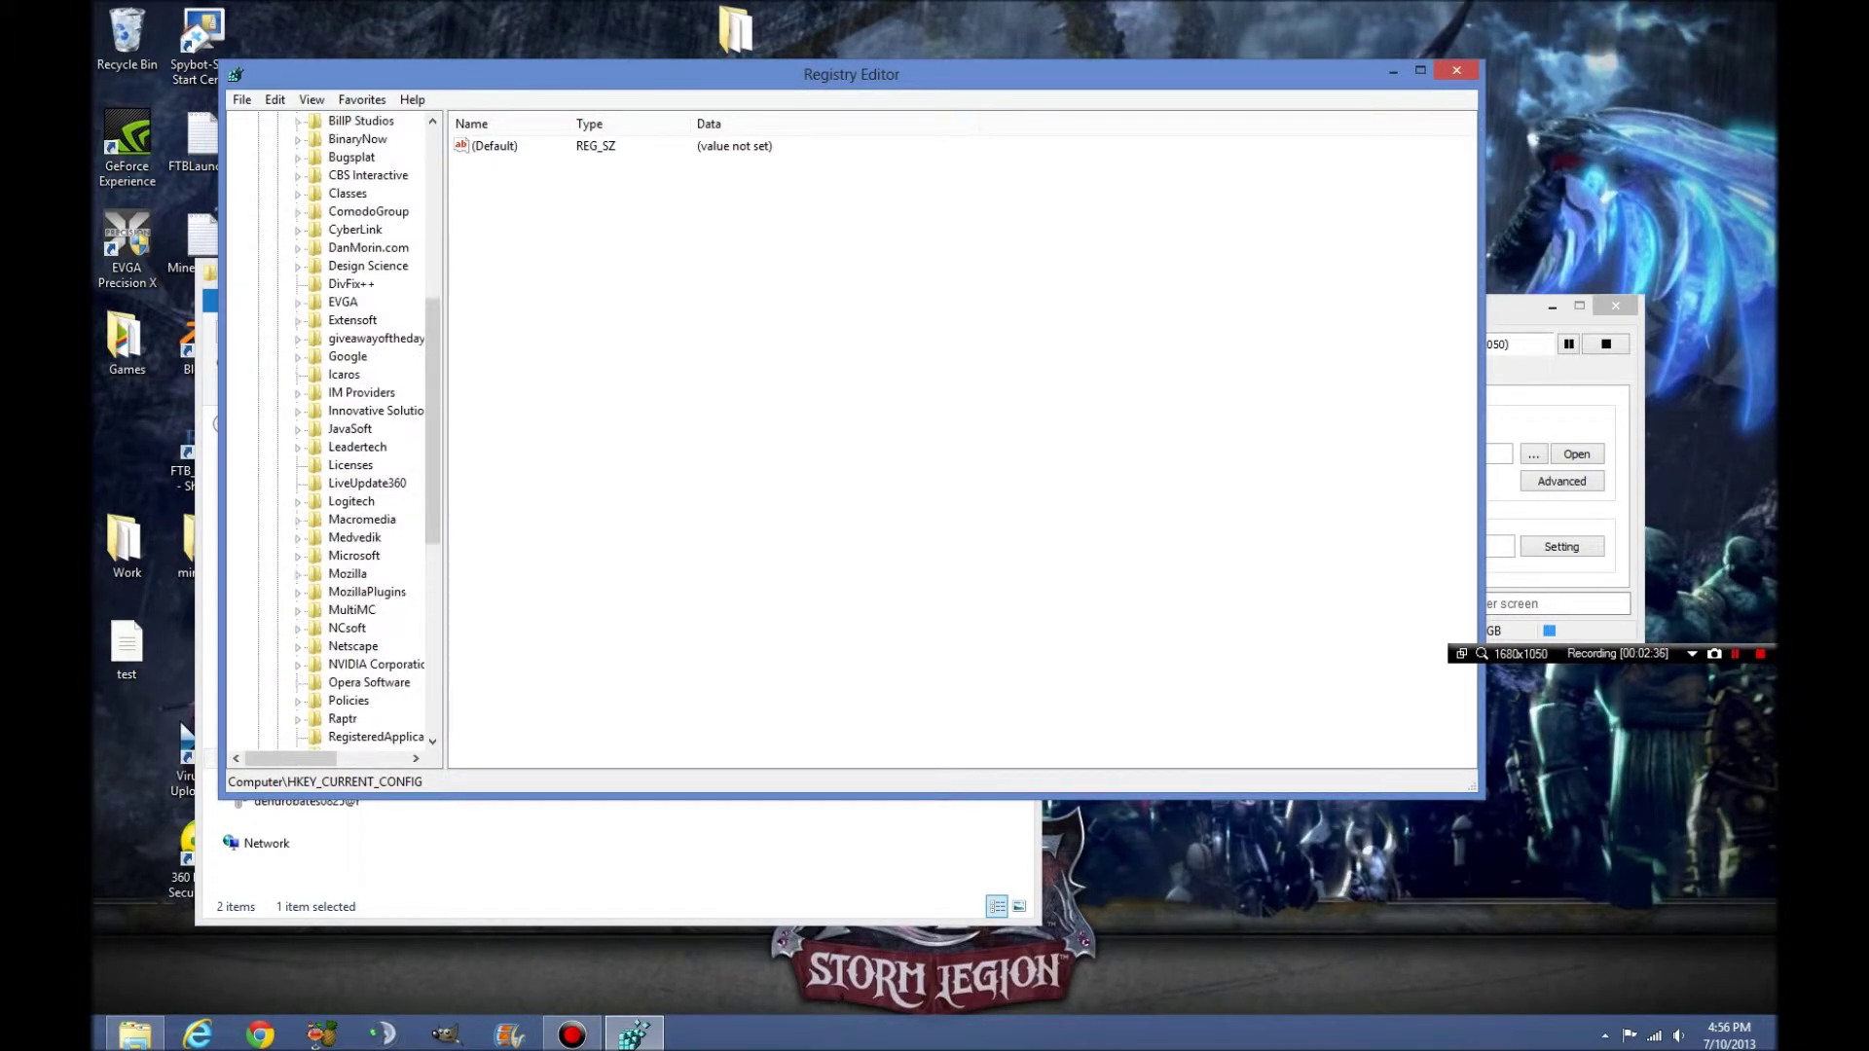
scroll(331, 428, up, 1)
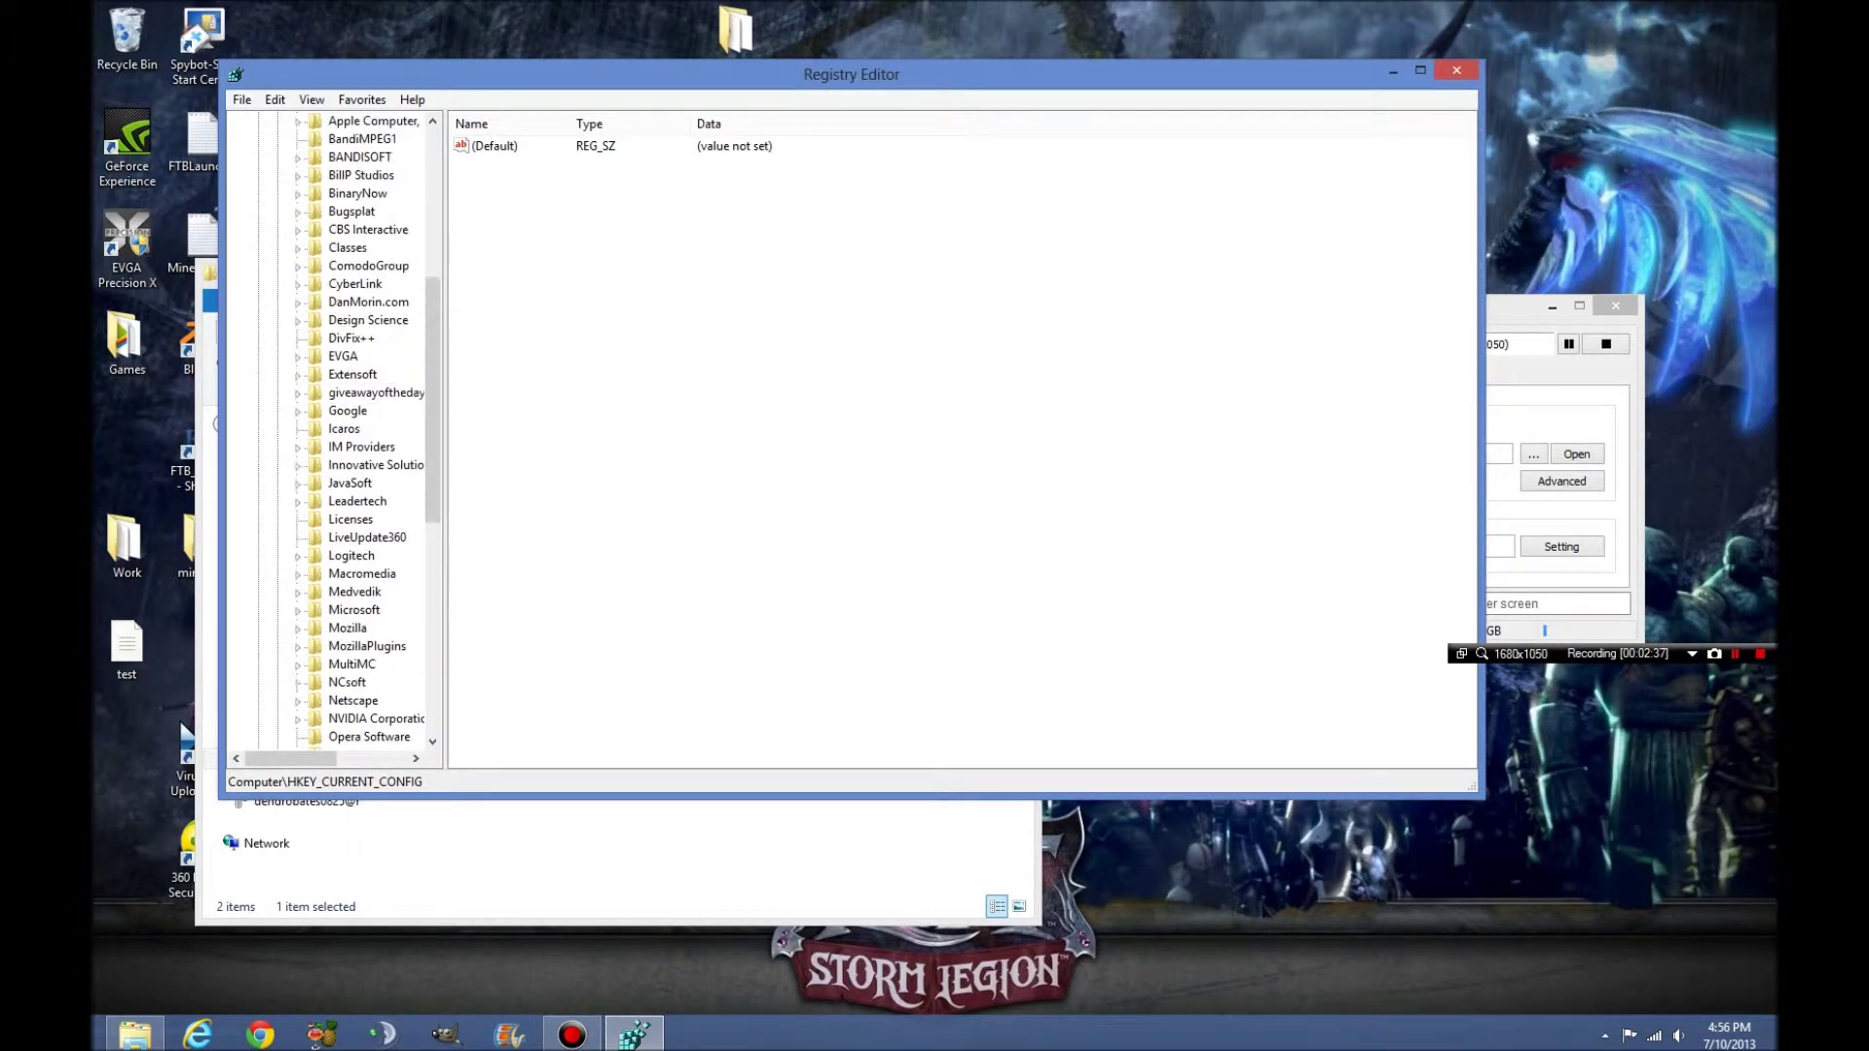
scroll(369, 341, up, 5)
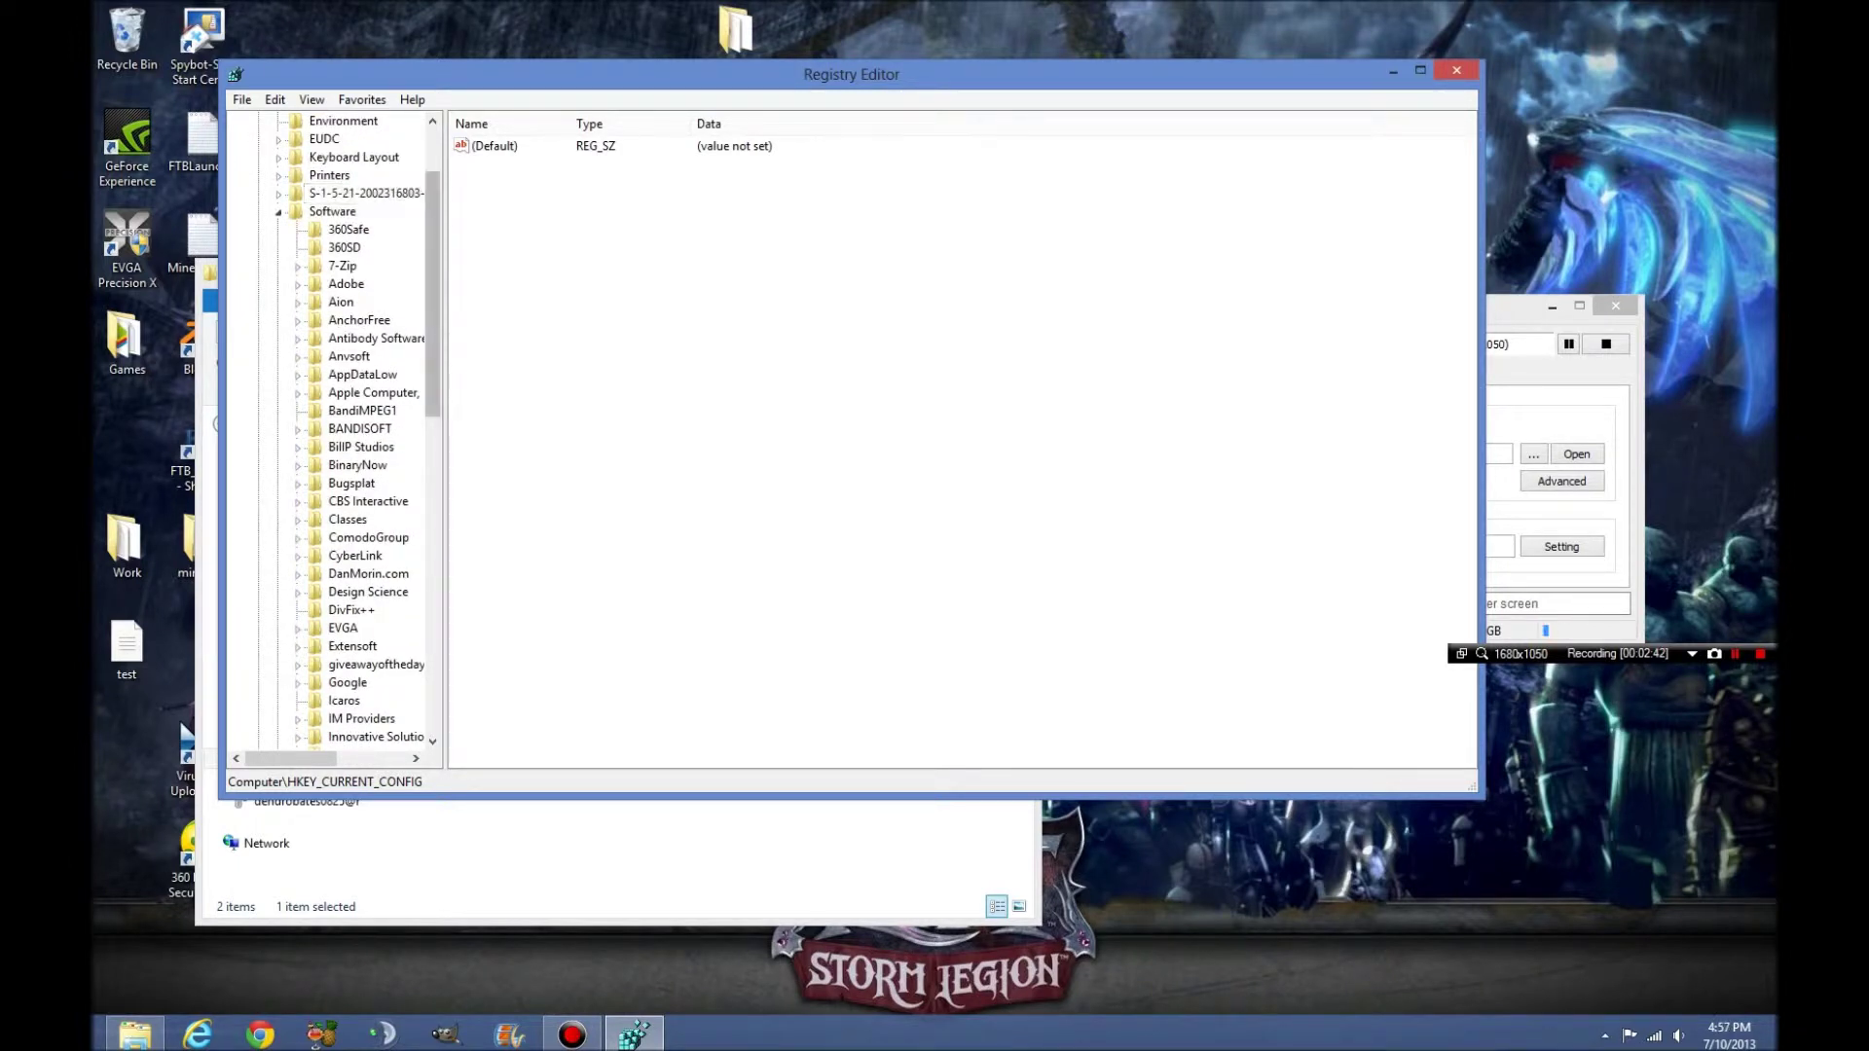
- Search keys, values and data for McAfee starting from HKEY_CURRENT_CONFIG, and dismiss the search message
click(312, 100)
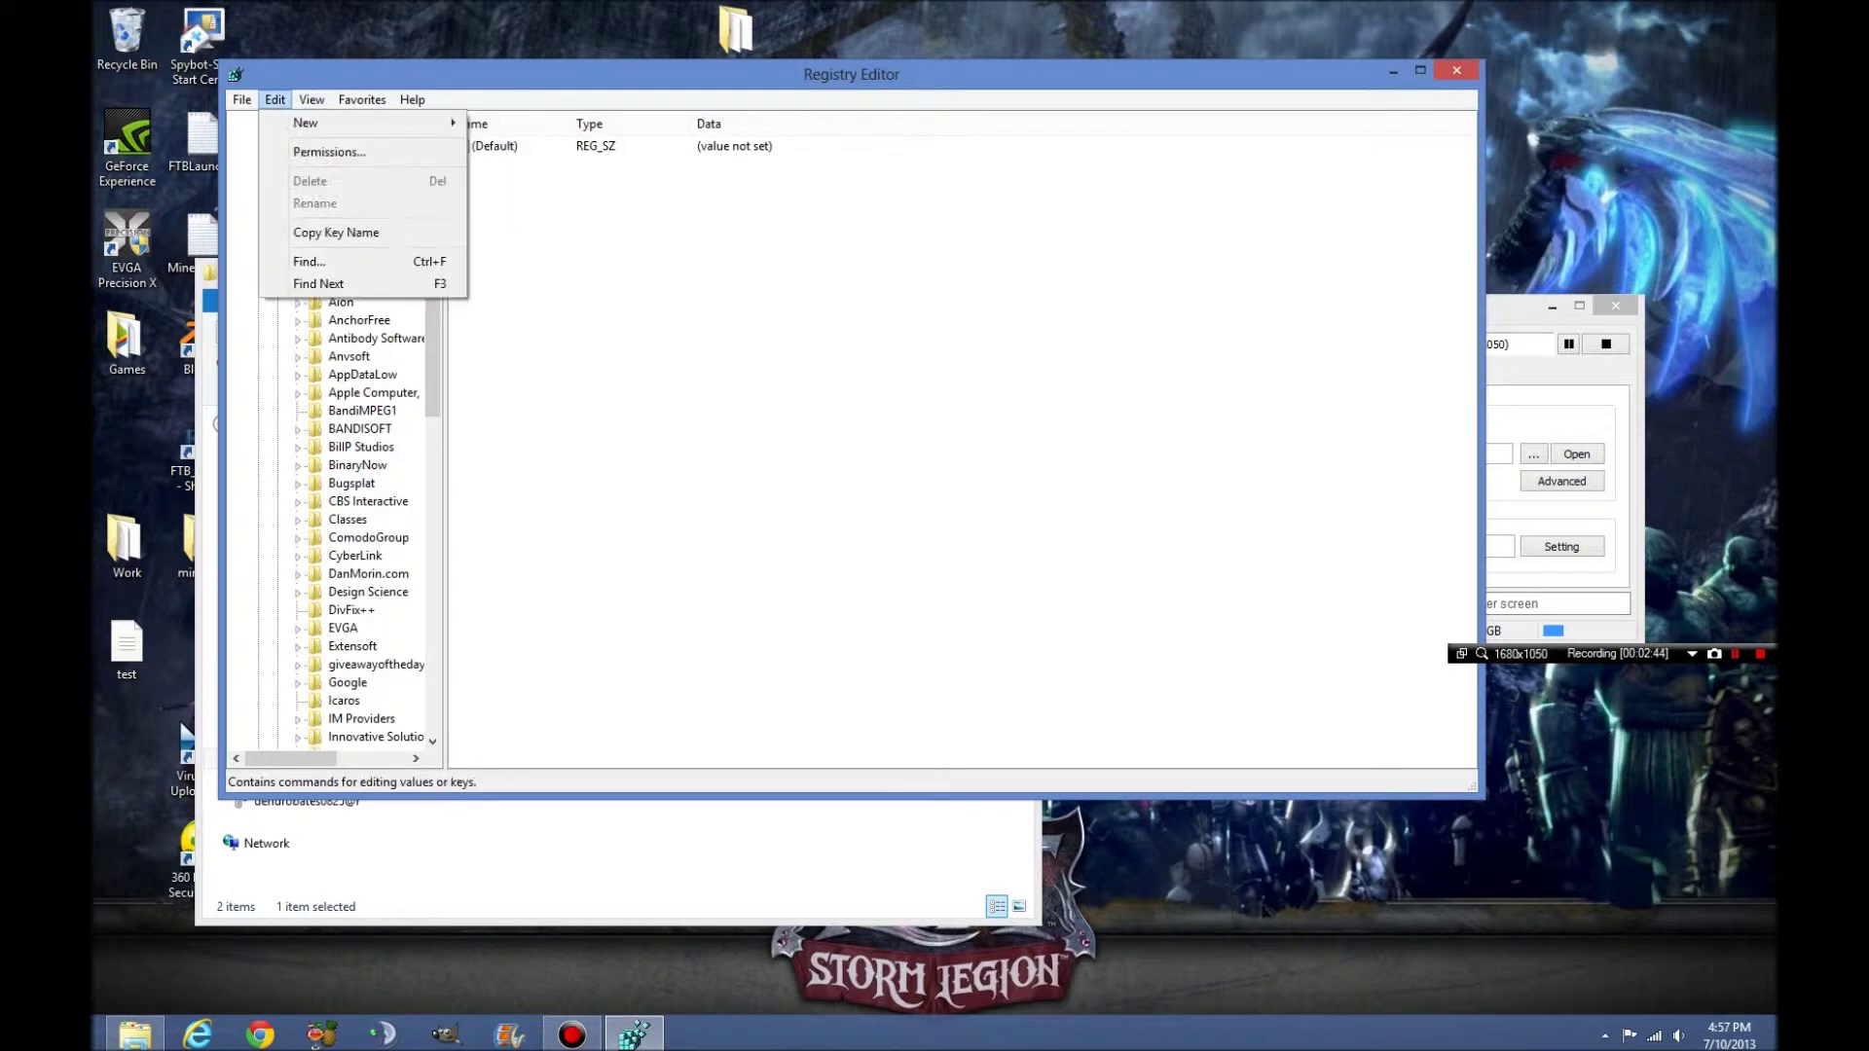
mouse_move(242, 99)
key(Right)
key(Down)
key(Down)
key(Down)
key(Down)
key(Down)
key(Up)
key(Return)
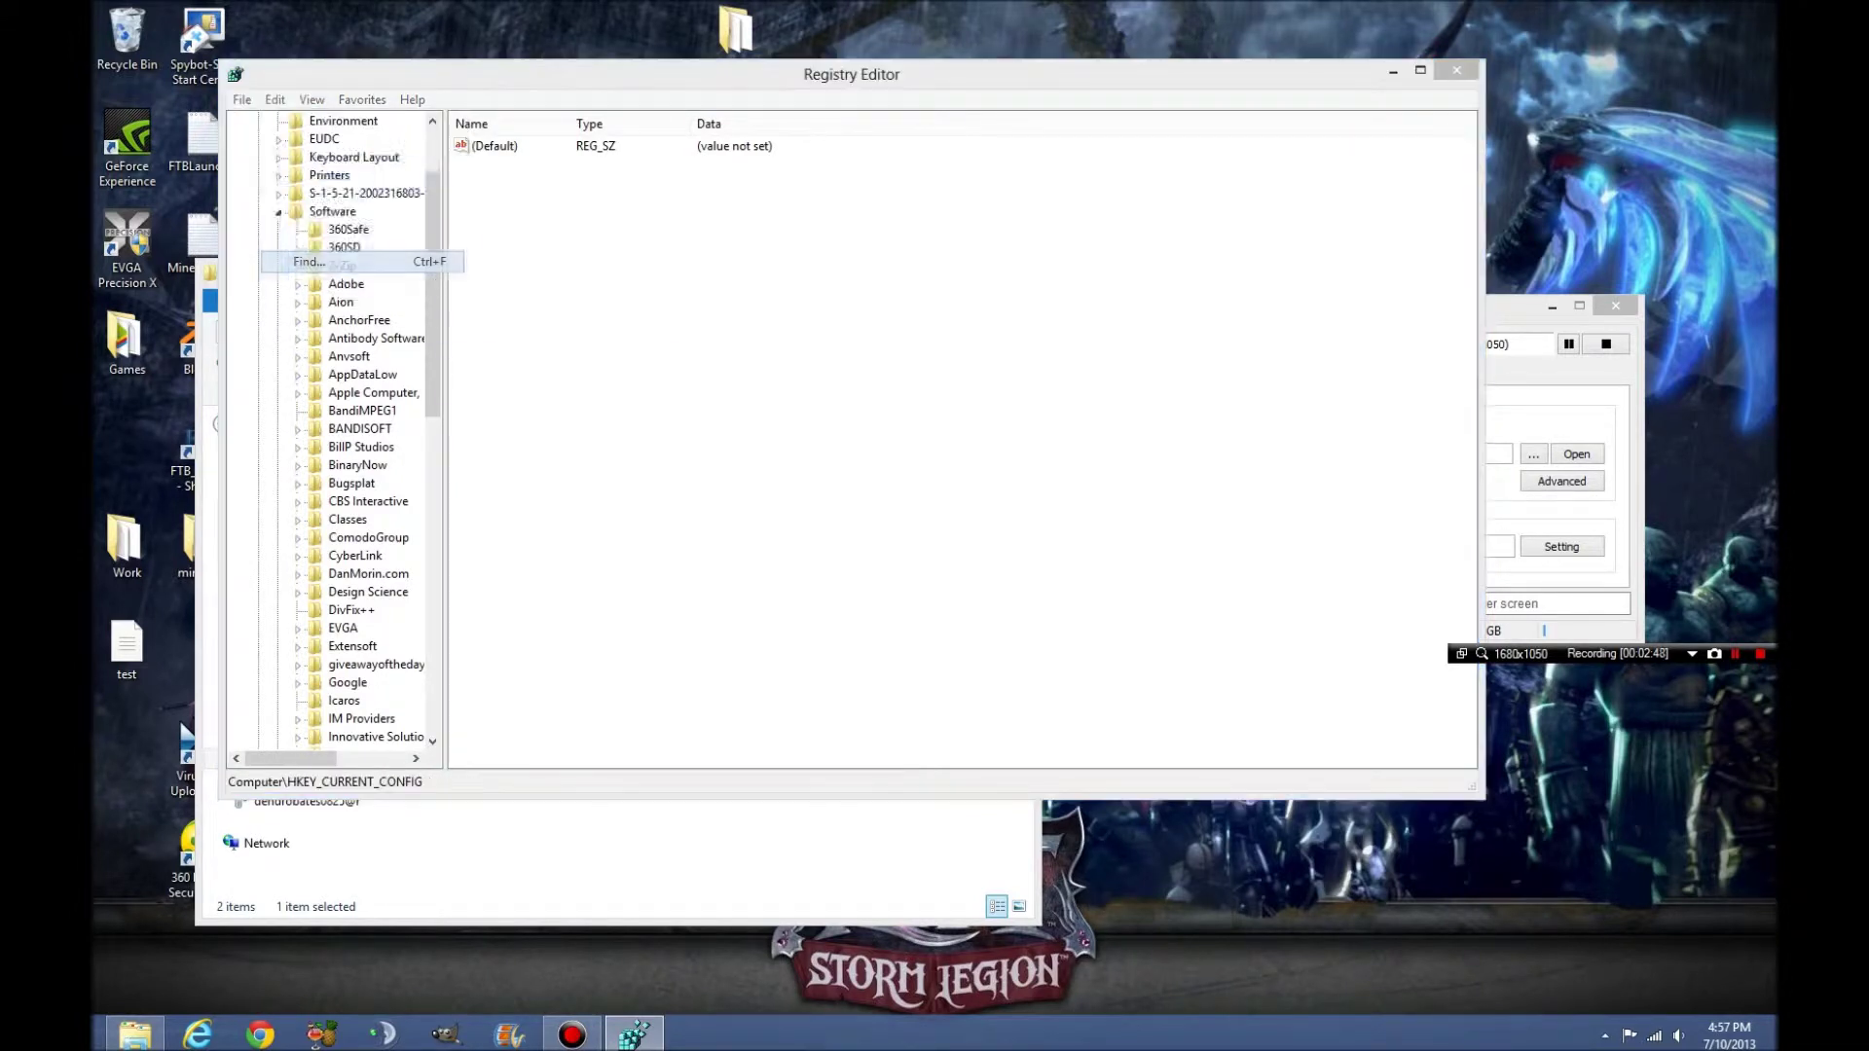
text(M)
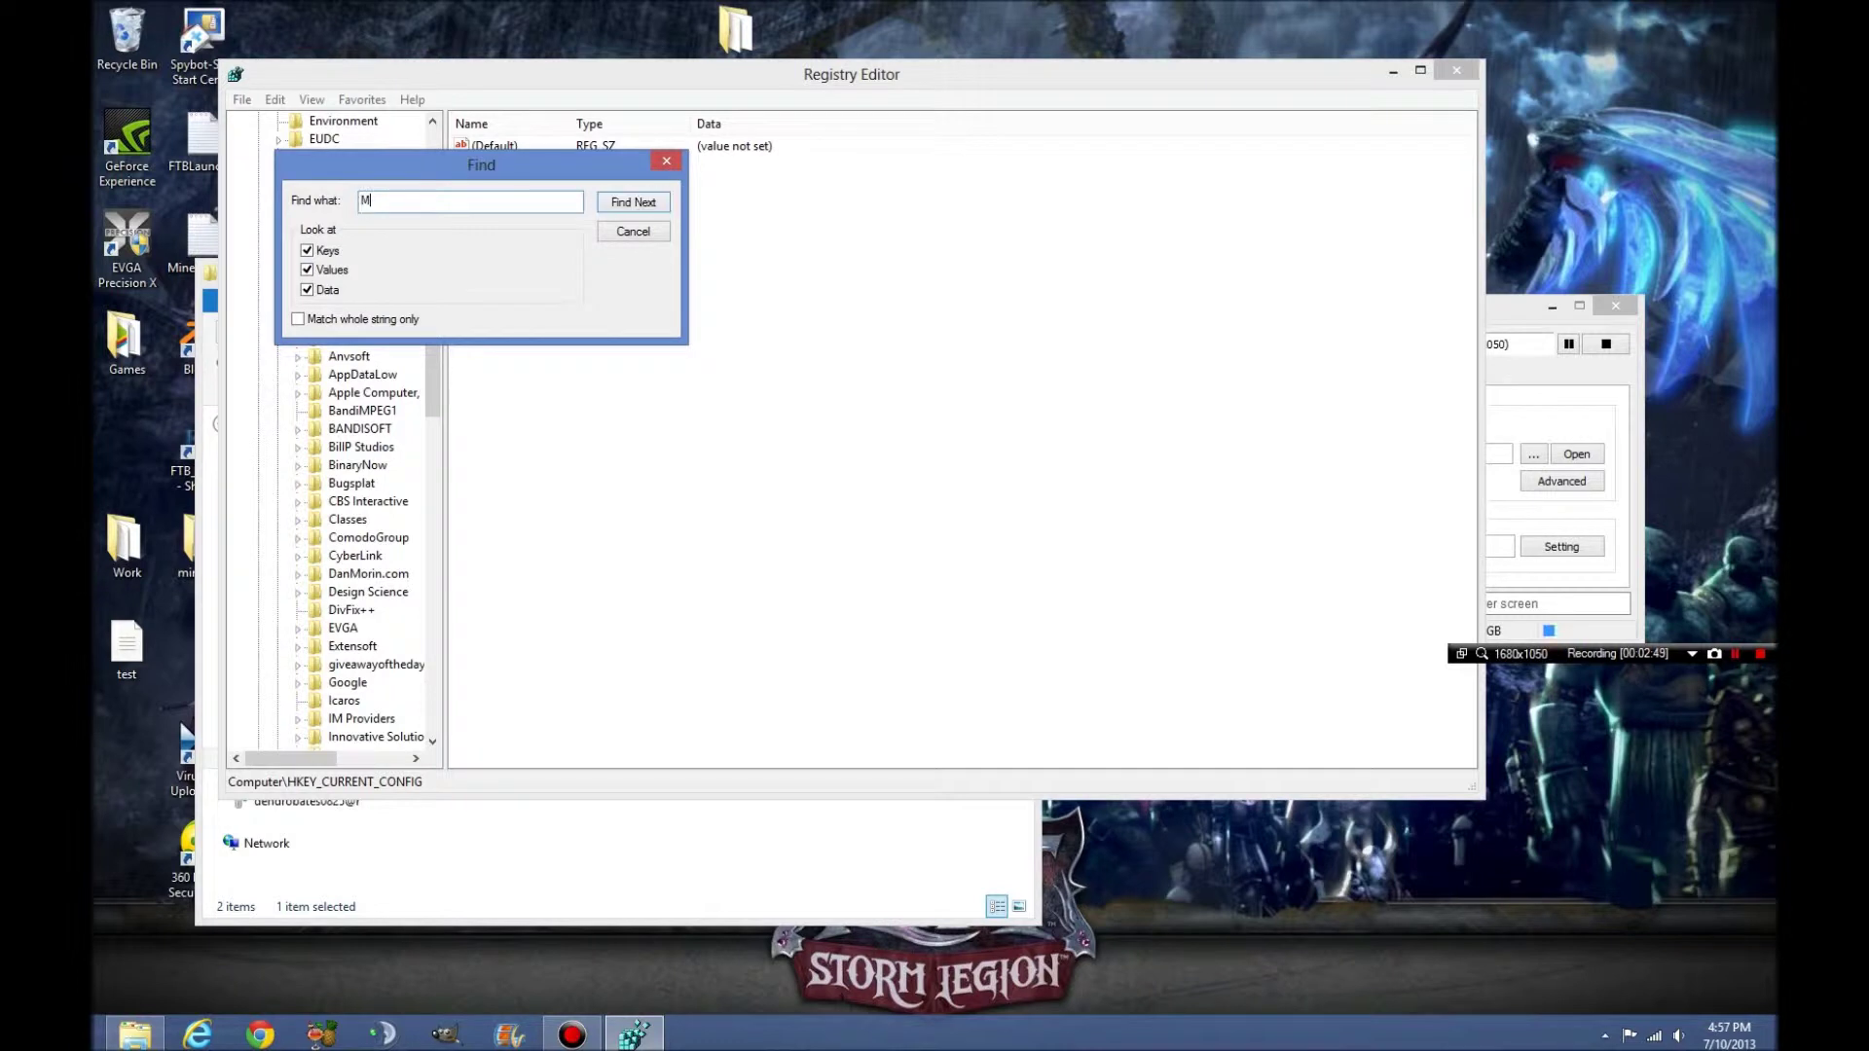
text(cAfee)
key(Return)
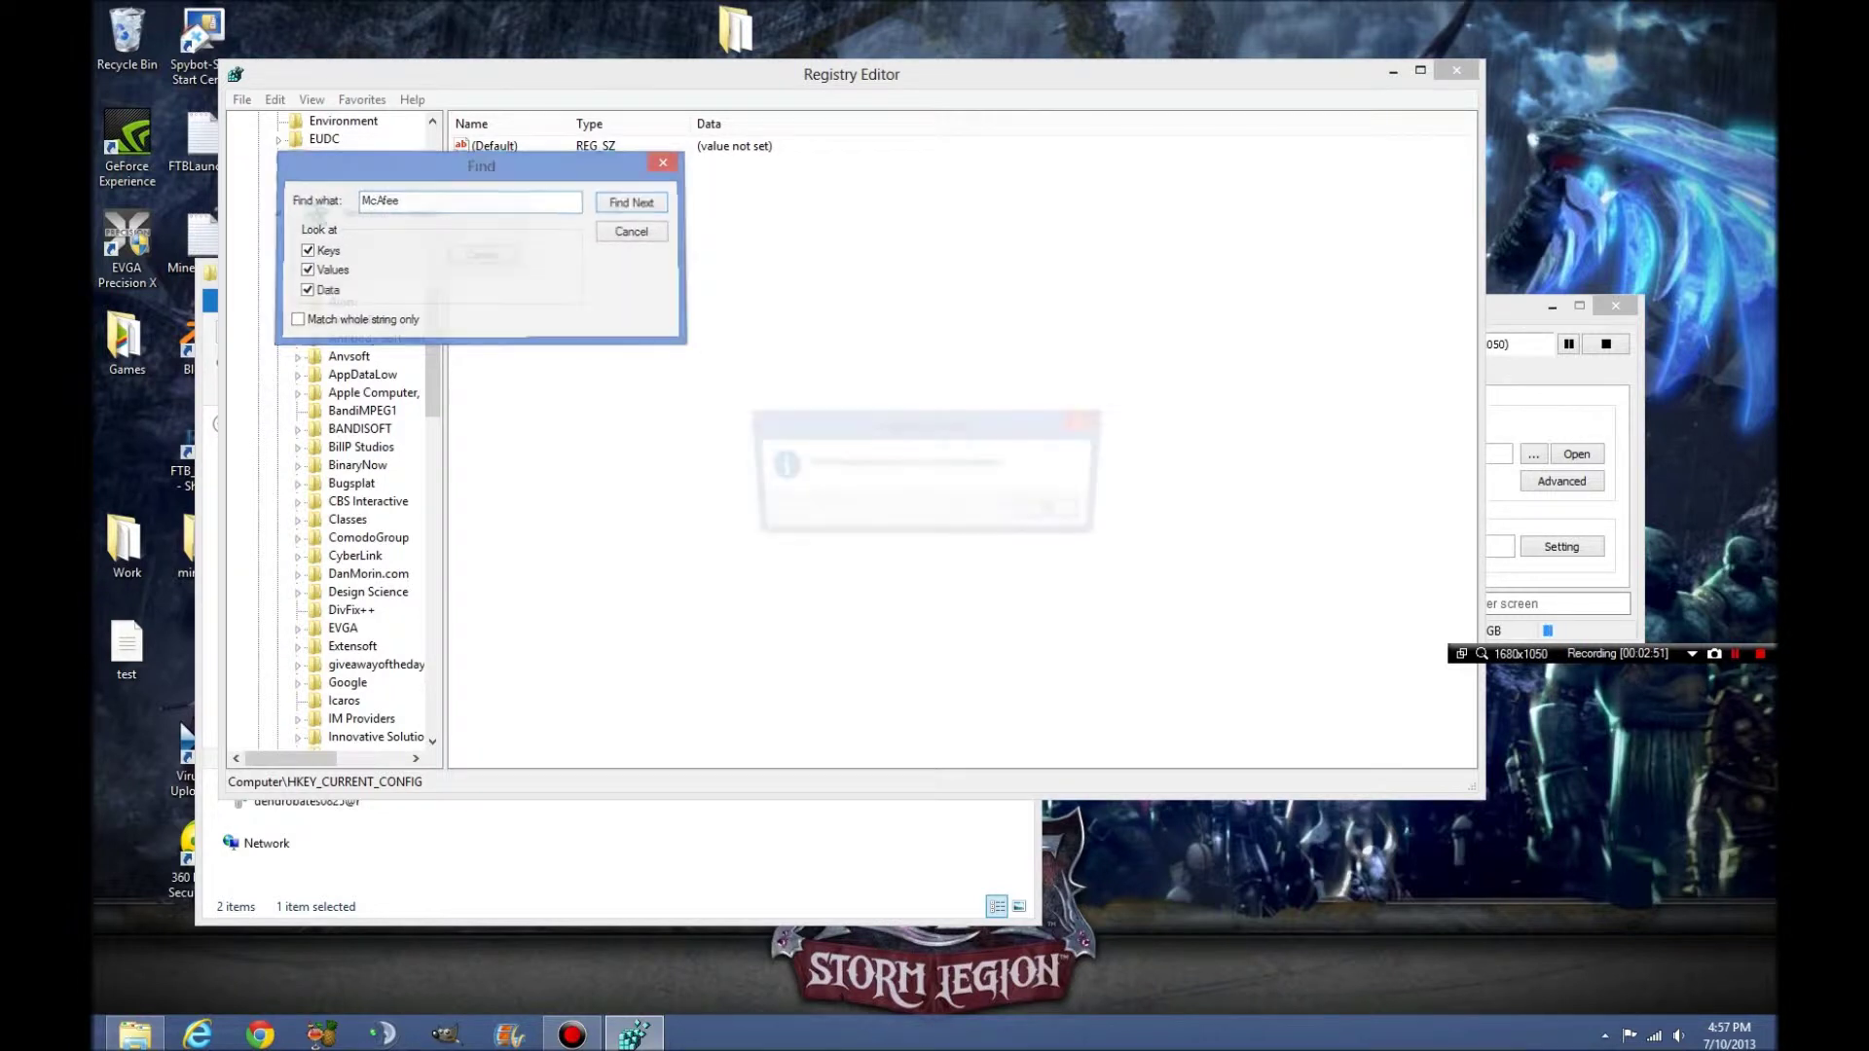
key(Return)
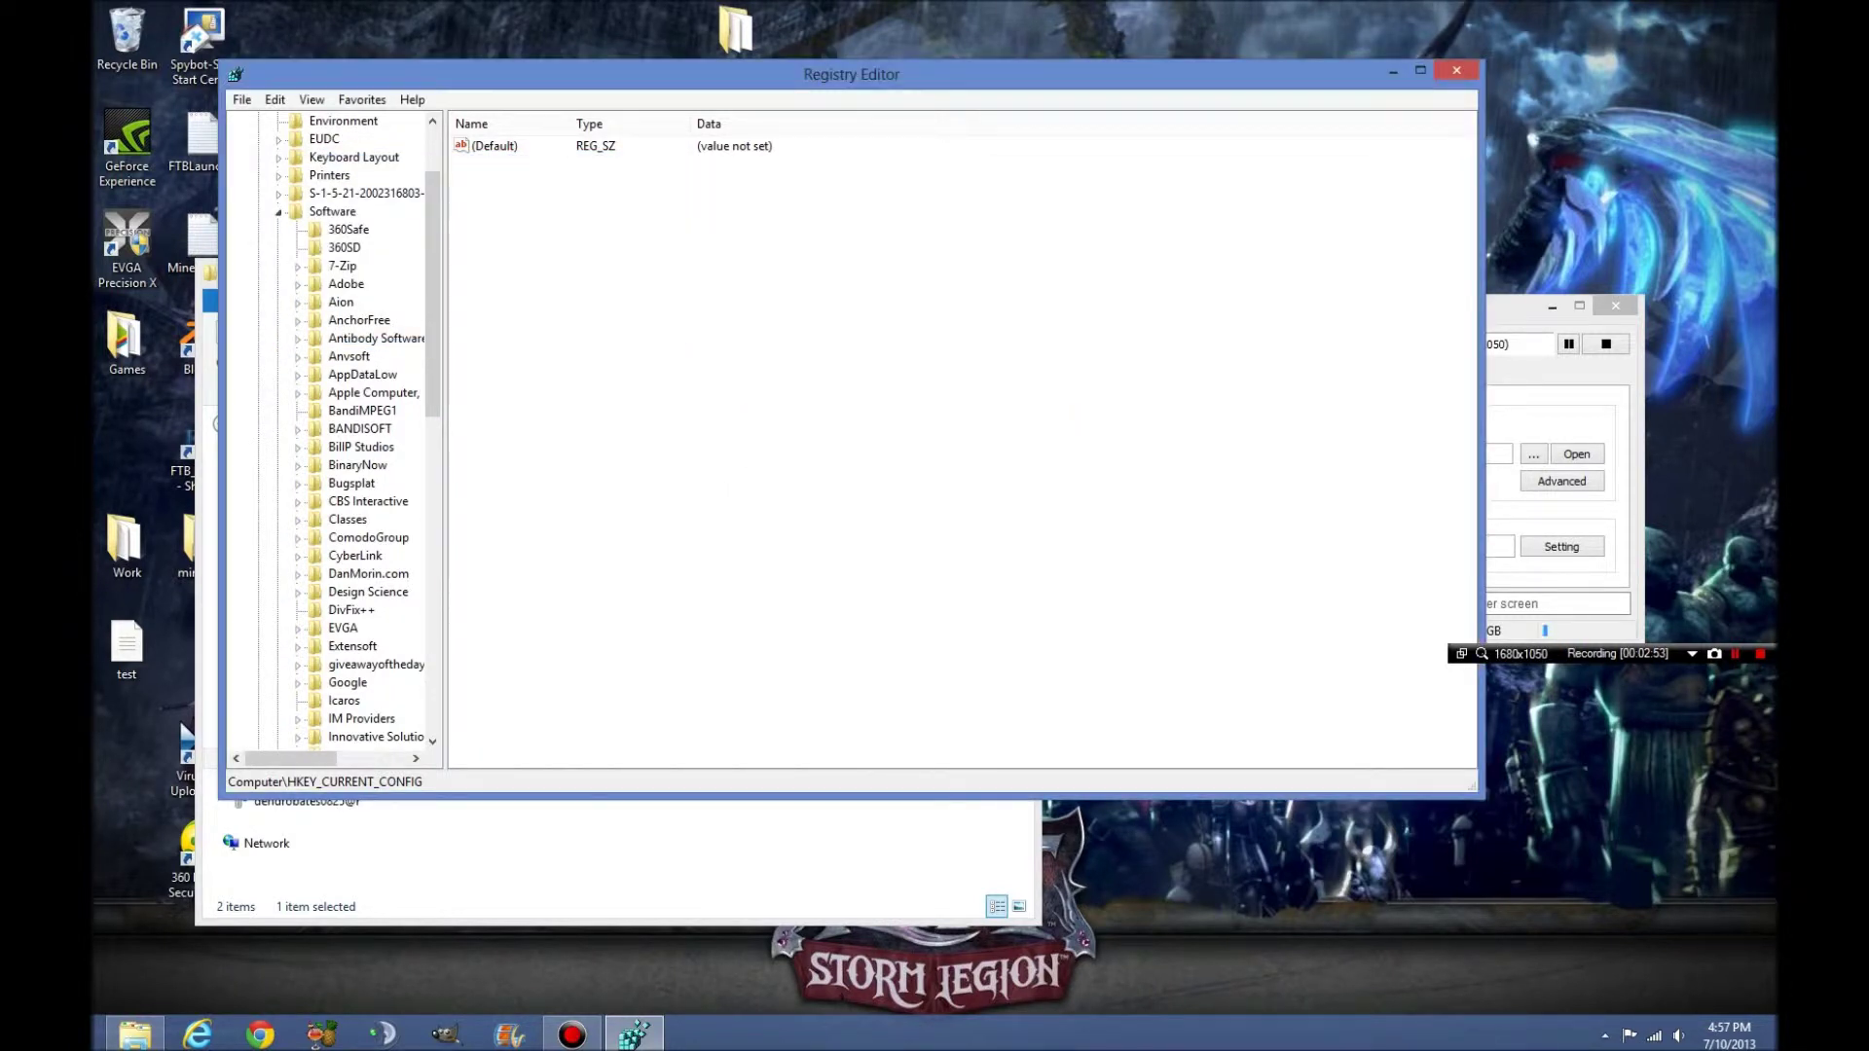
- Select the Computer root of the registry tree and collapse it completely
drag(433, 244, 433, 185)
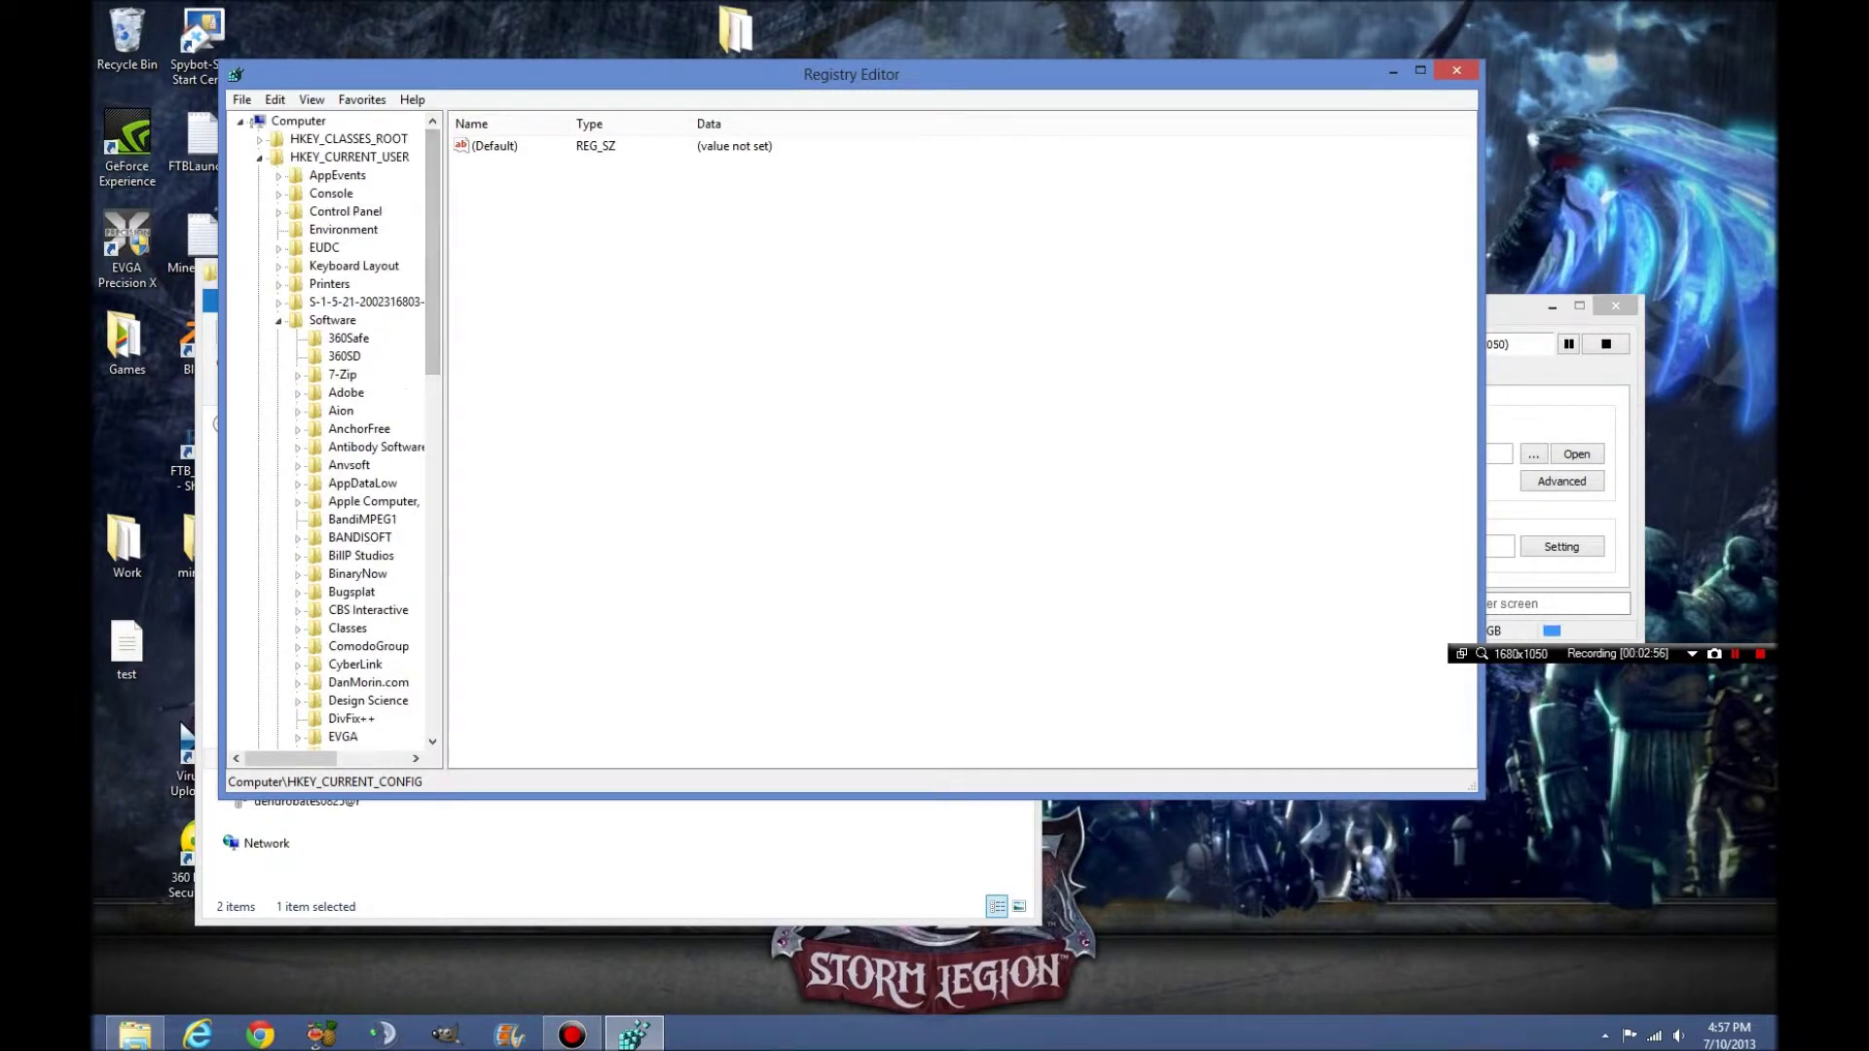
click(297, 121)
click(242, 99)
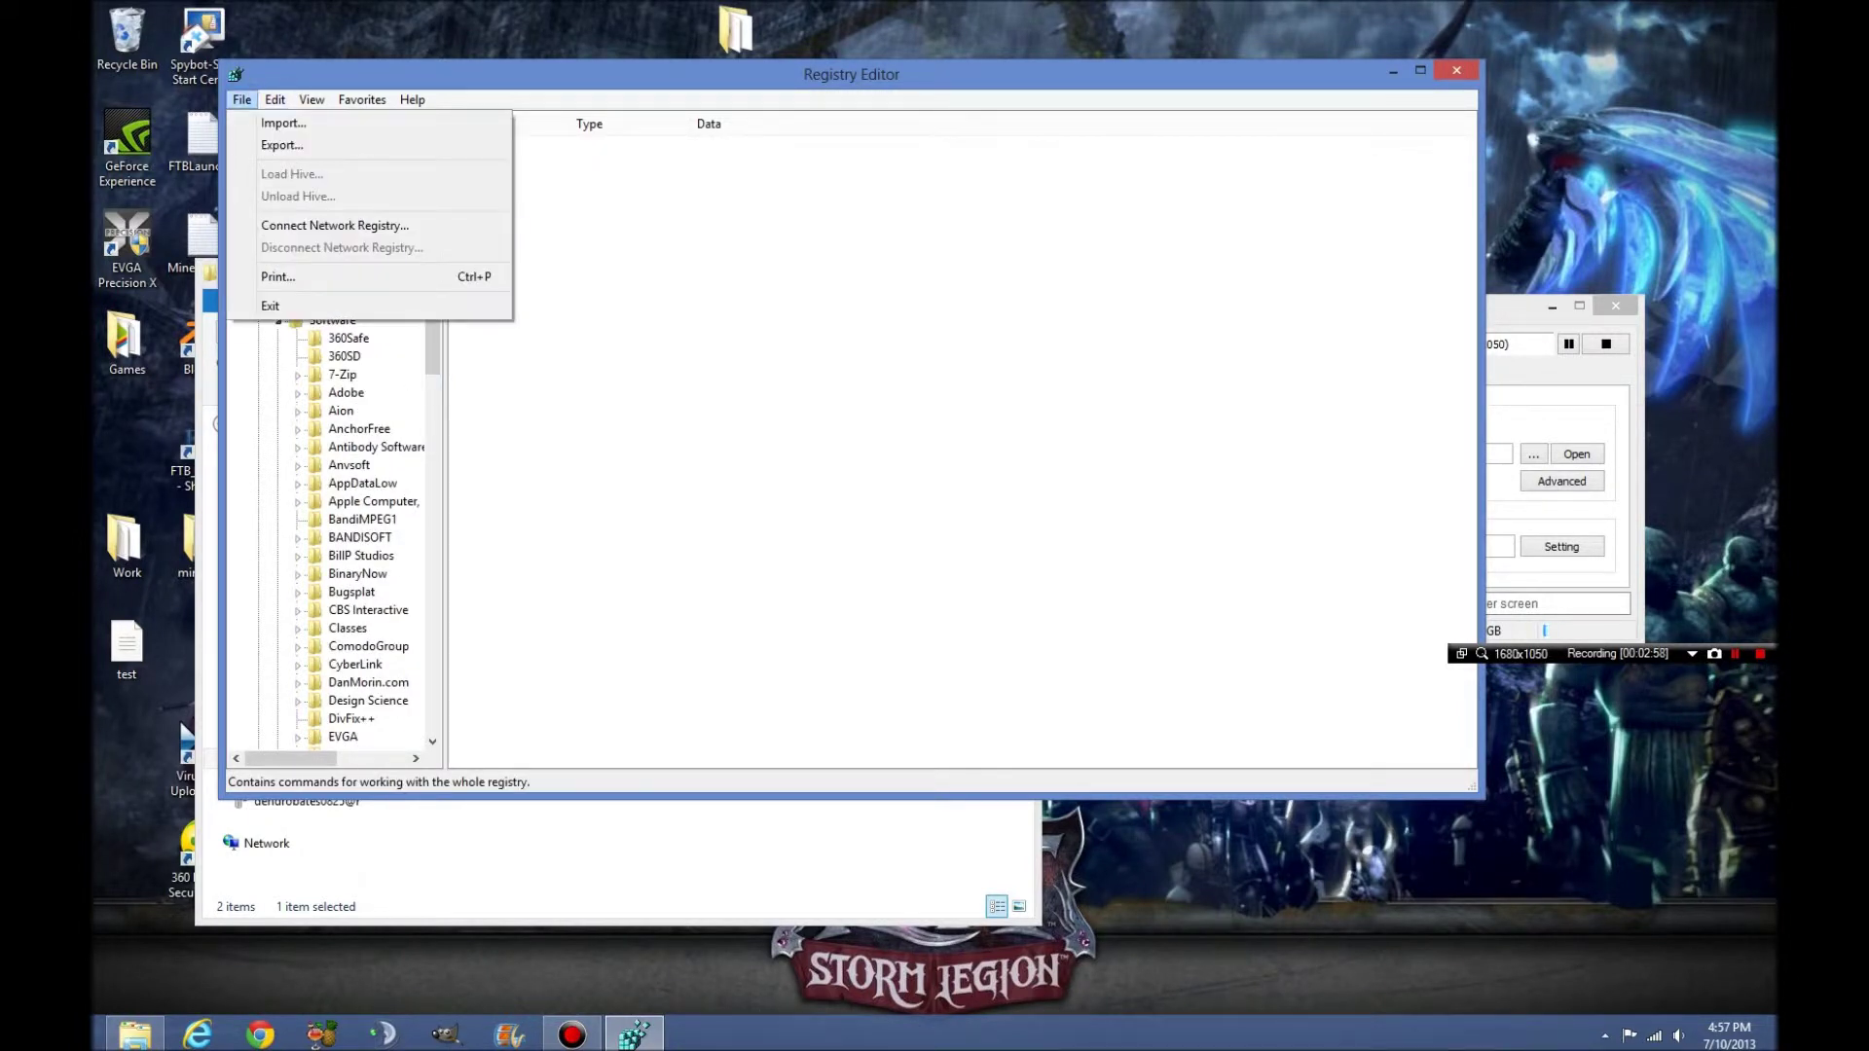
click(241, 100)
click(242, 99)
key(Down)
key(Down)
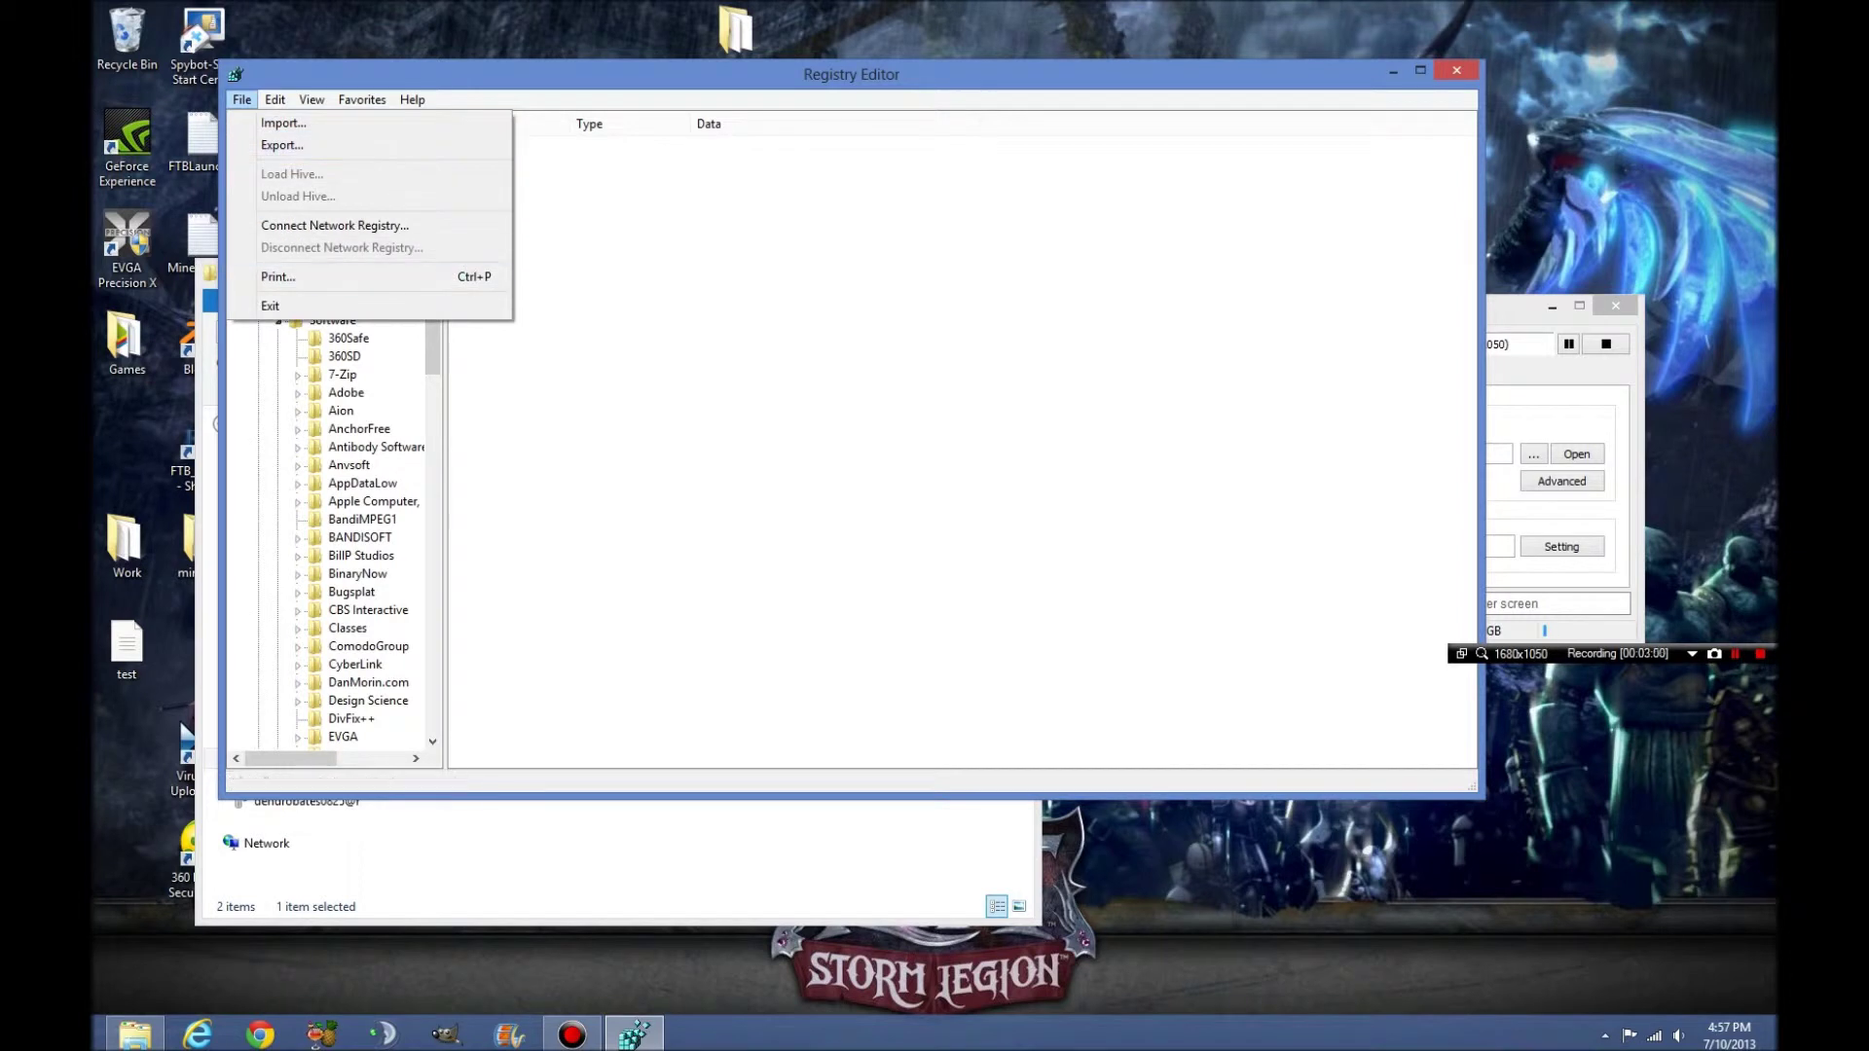
key(Up)
key(Up)
key(Right)
key(Right)
key(Down)
key(Down)
key(Down)
key(Down)
key(Return)
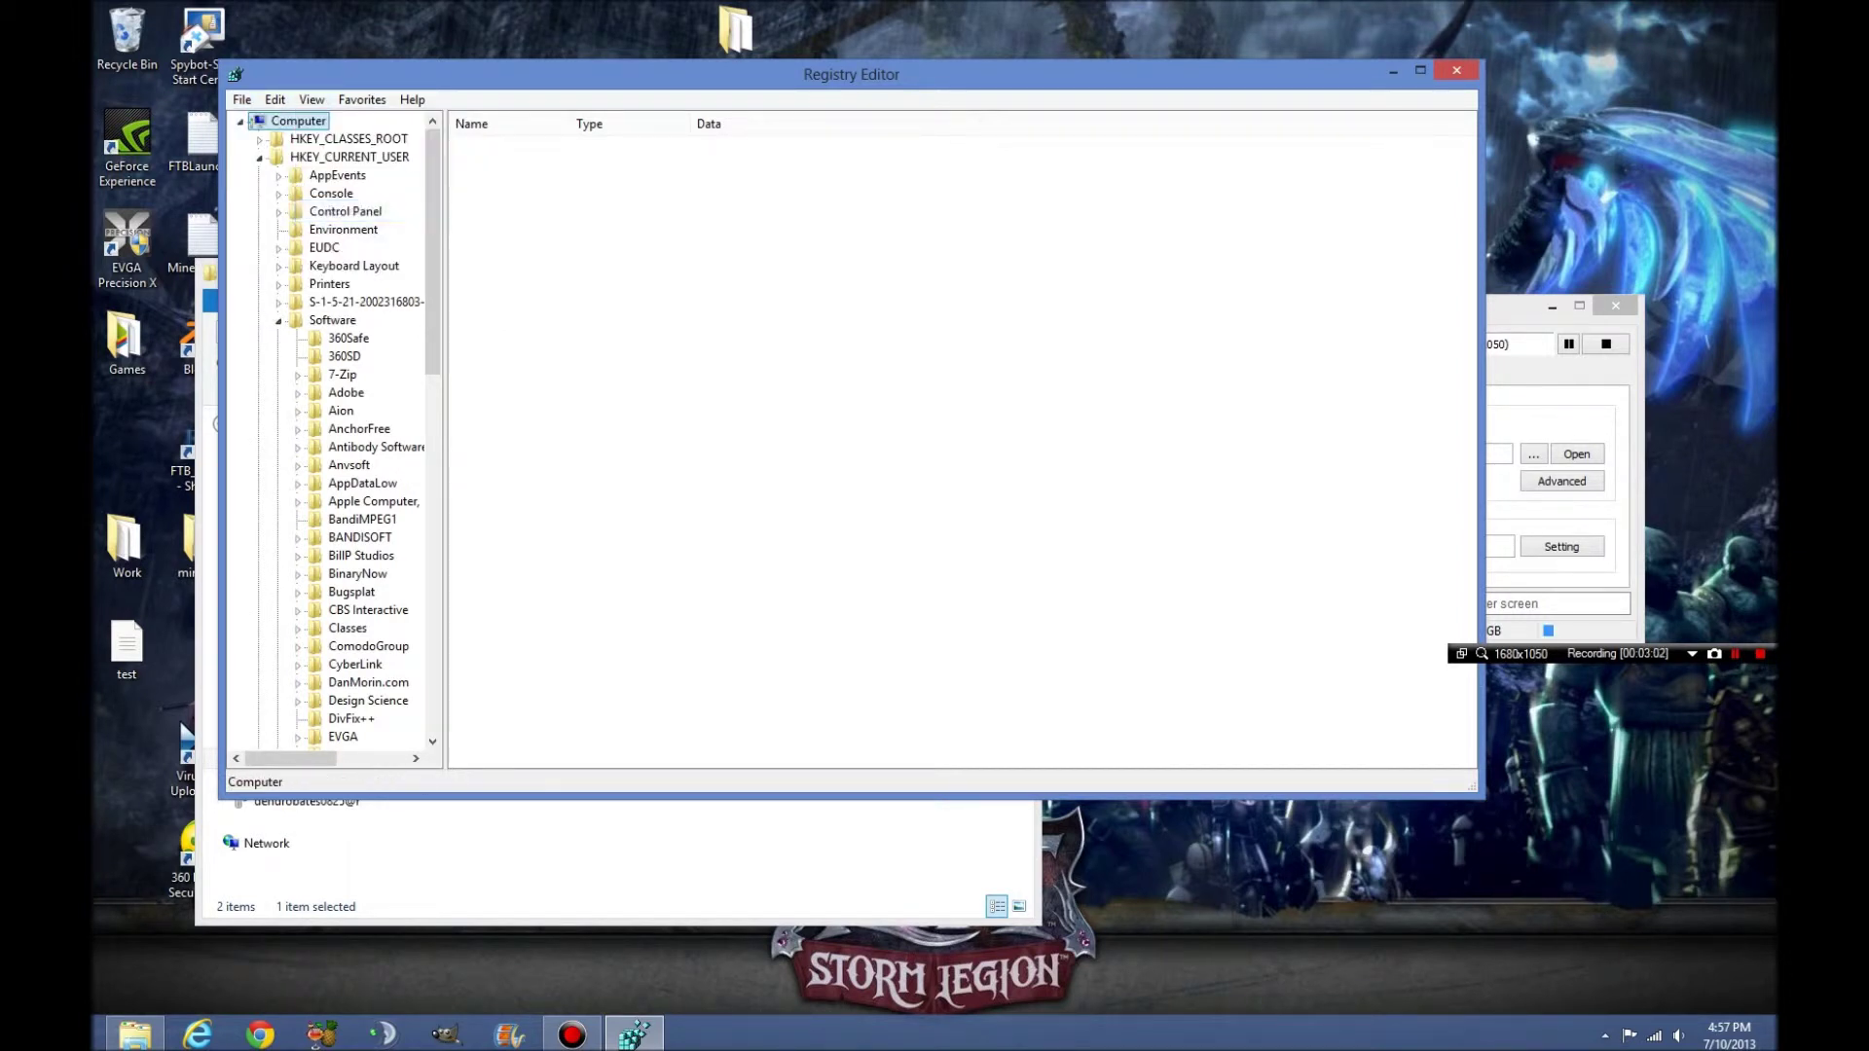
click(240, 122)
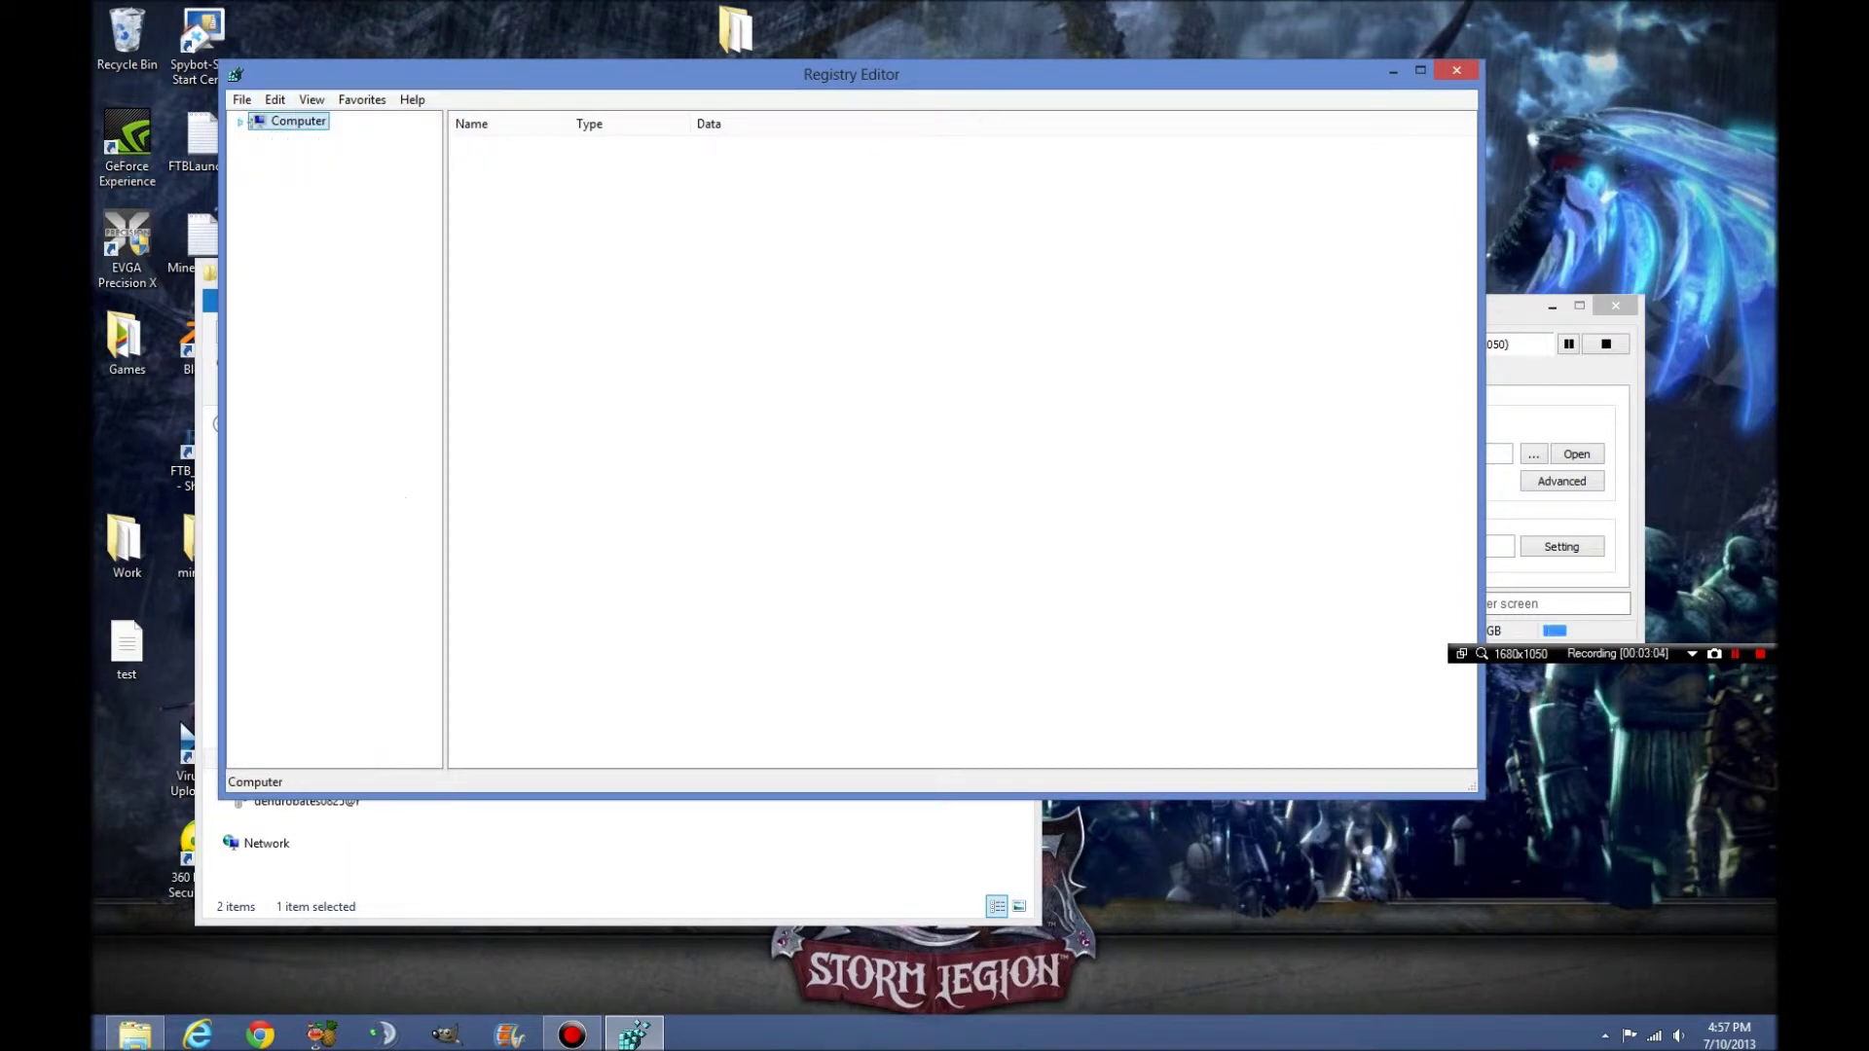
- Search the entire registry for McAfee, starting from the Computer root
click(311, 100)
key(Right)
key(Right)
key(Right)
key(Right)
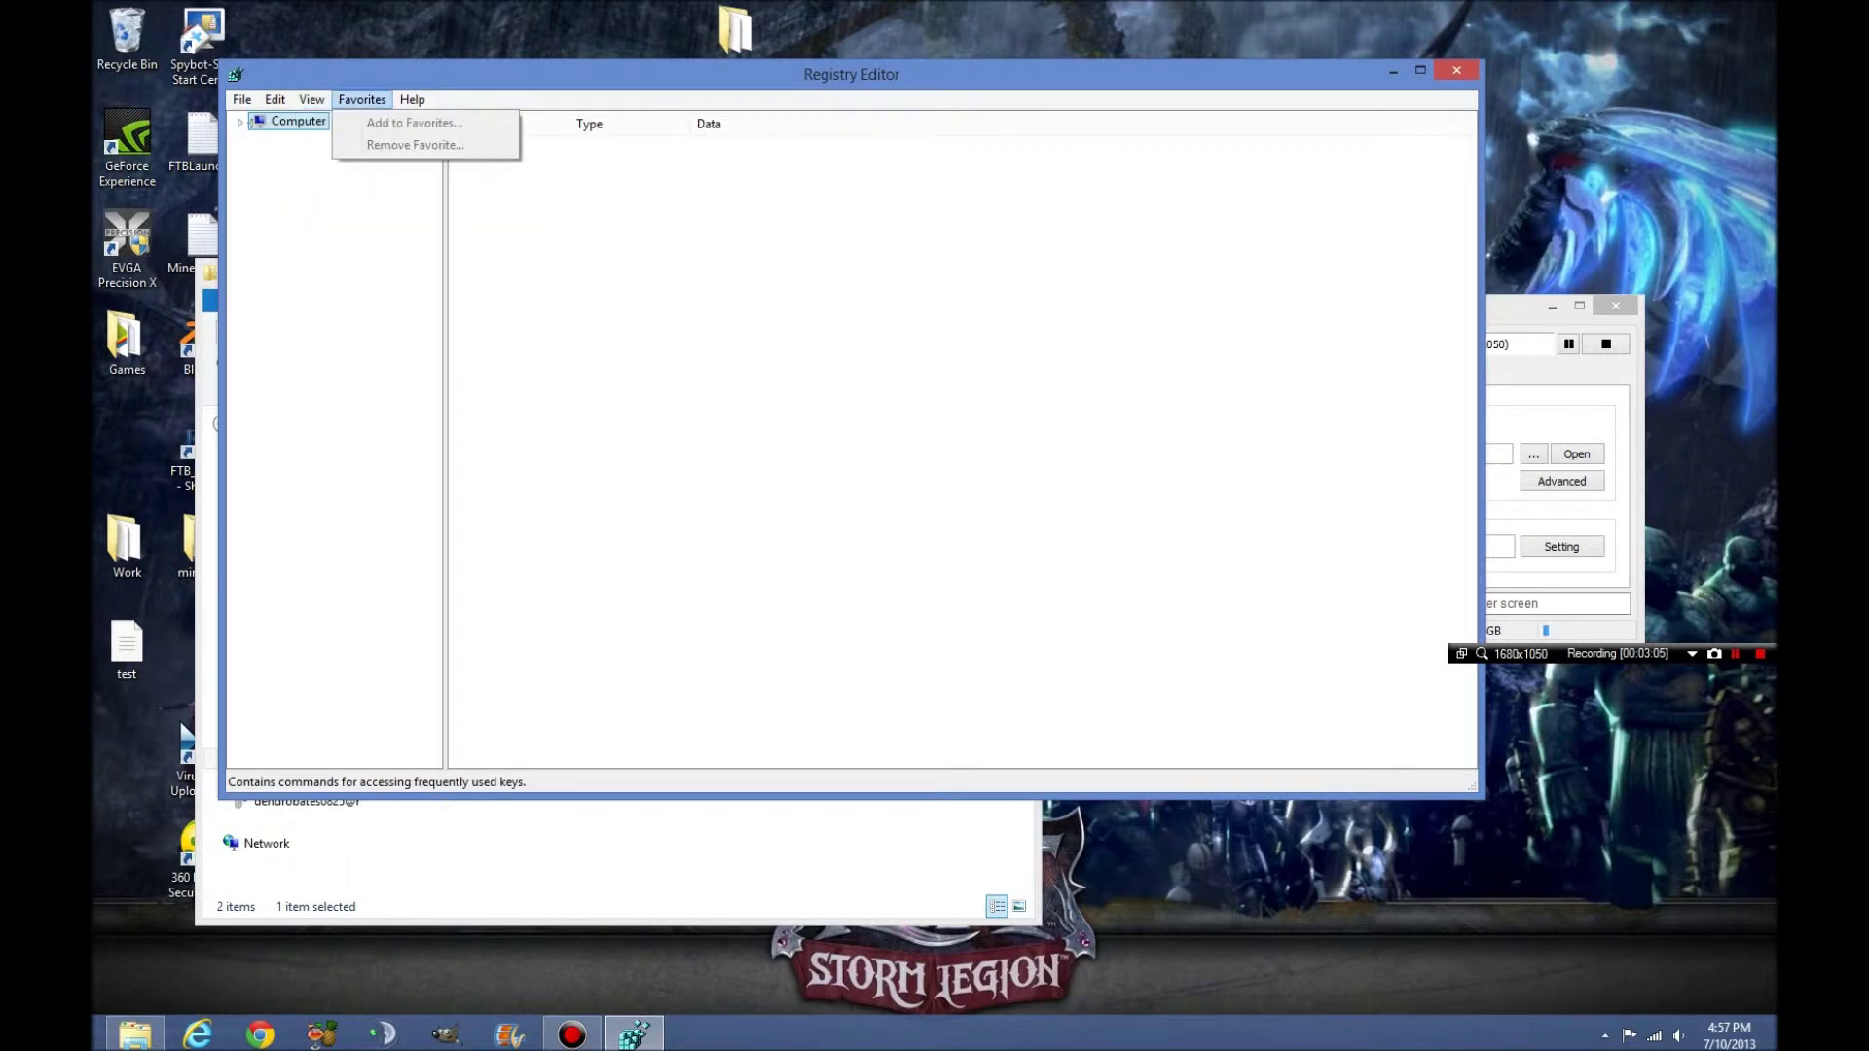
key(Up)
key(Up)
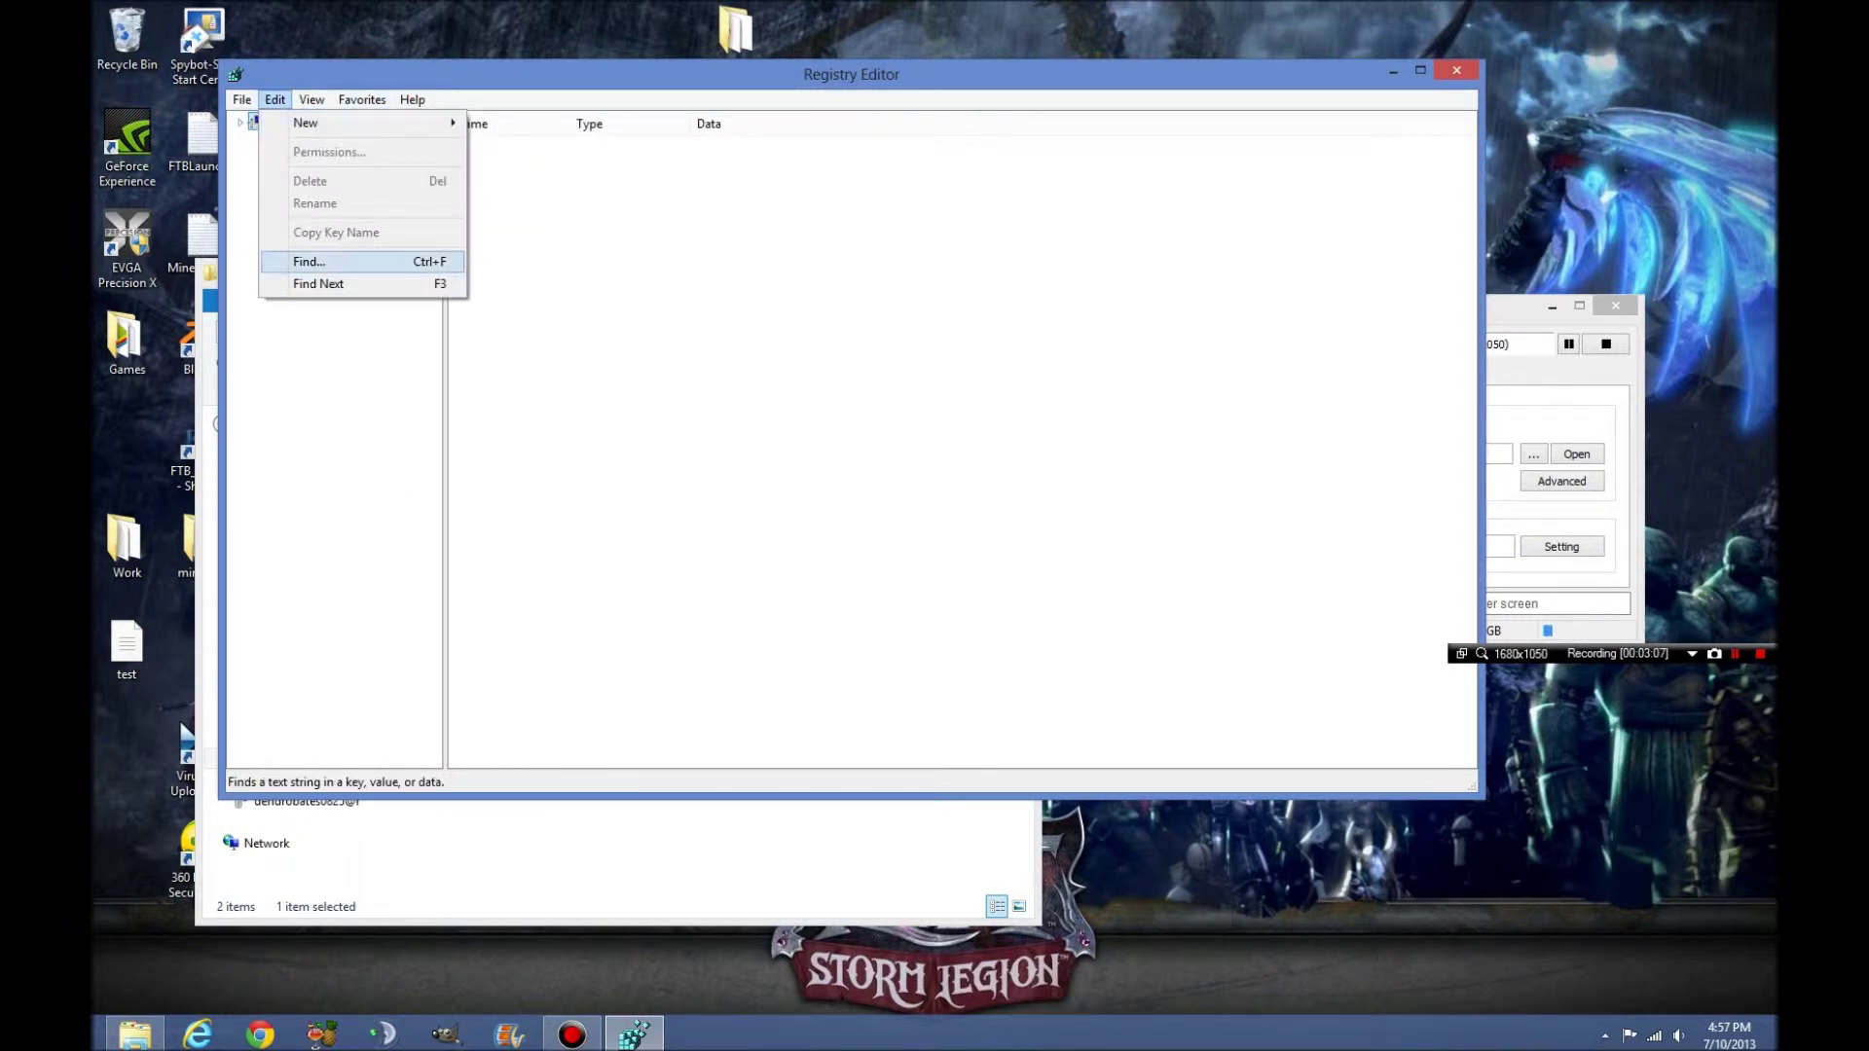
key(Return)
key(Return)
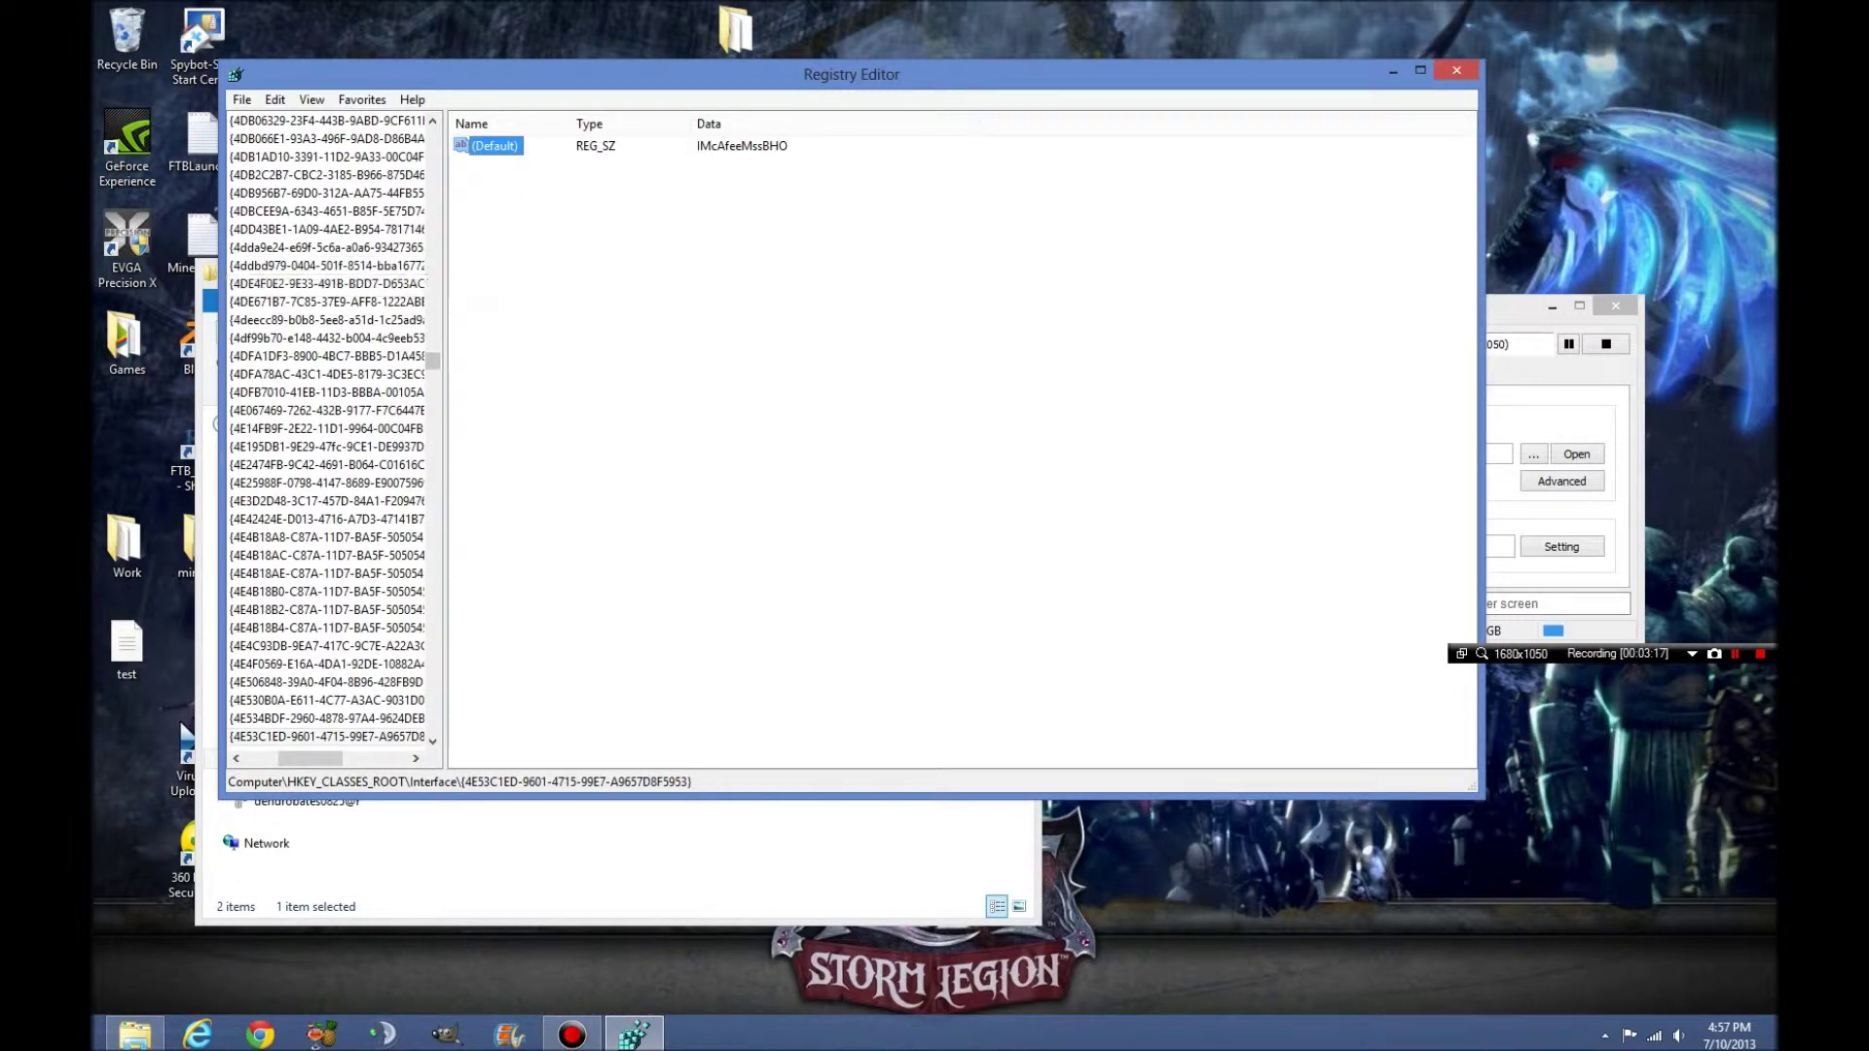
- Delete the data IMcAfeeMssBHO from the (Default) value of the found key under HKEY_CLASSES_ROOT\Interface
drag(432, 361, 433, 137)
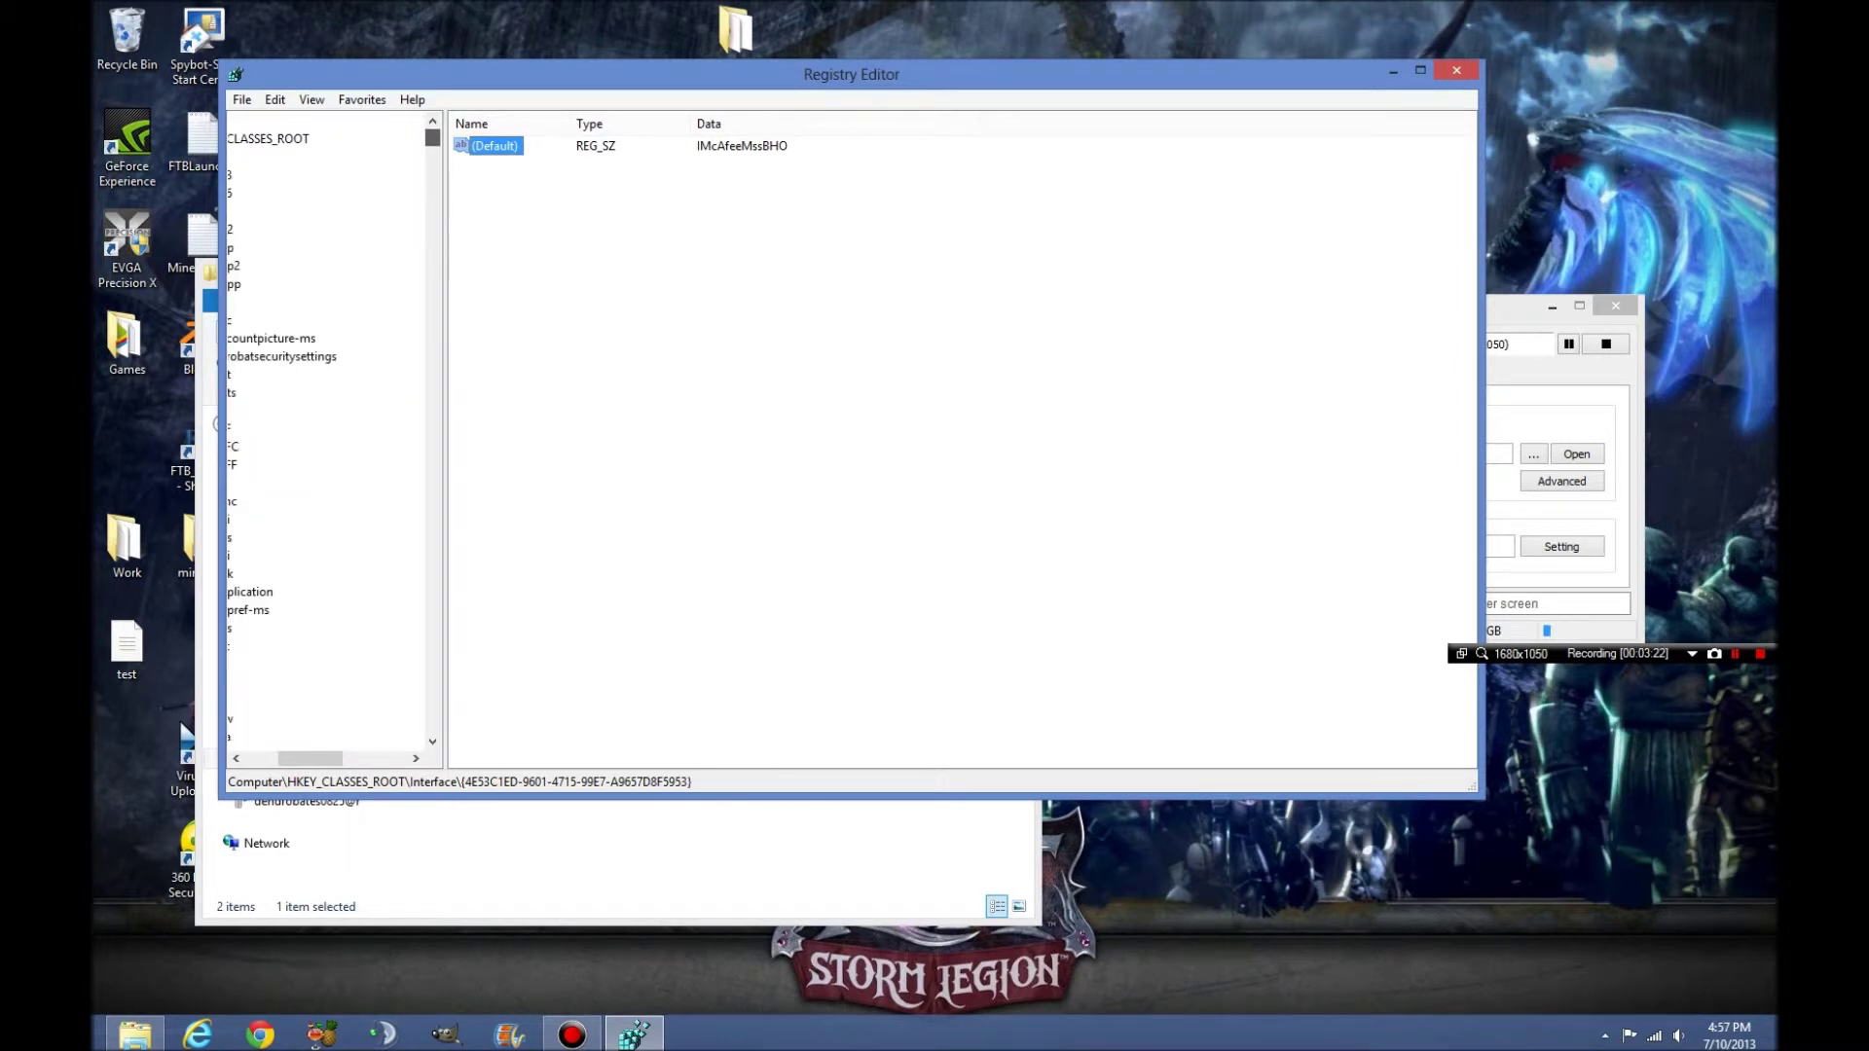
drag(310, 758, 277, 758)
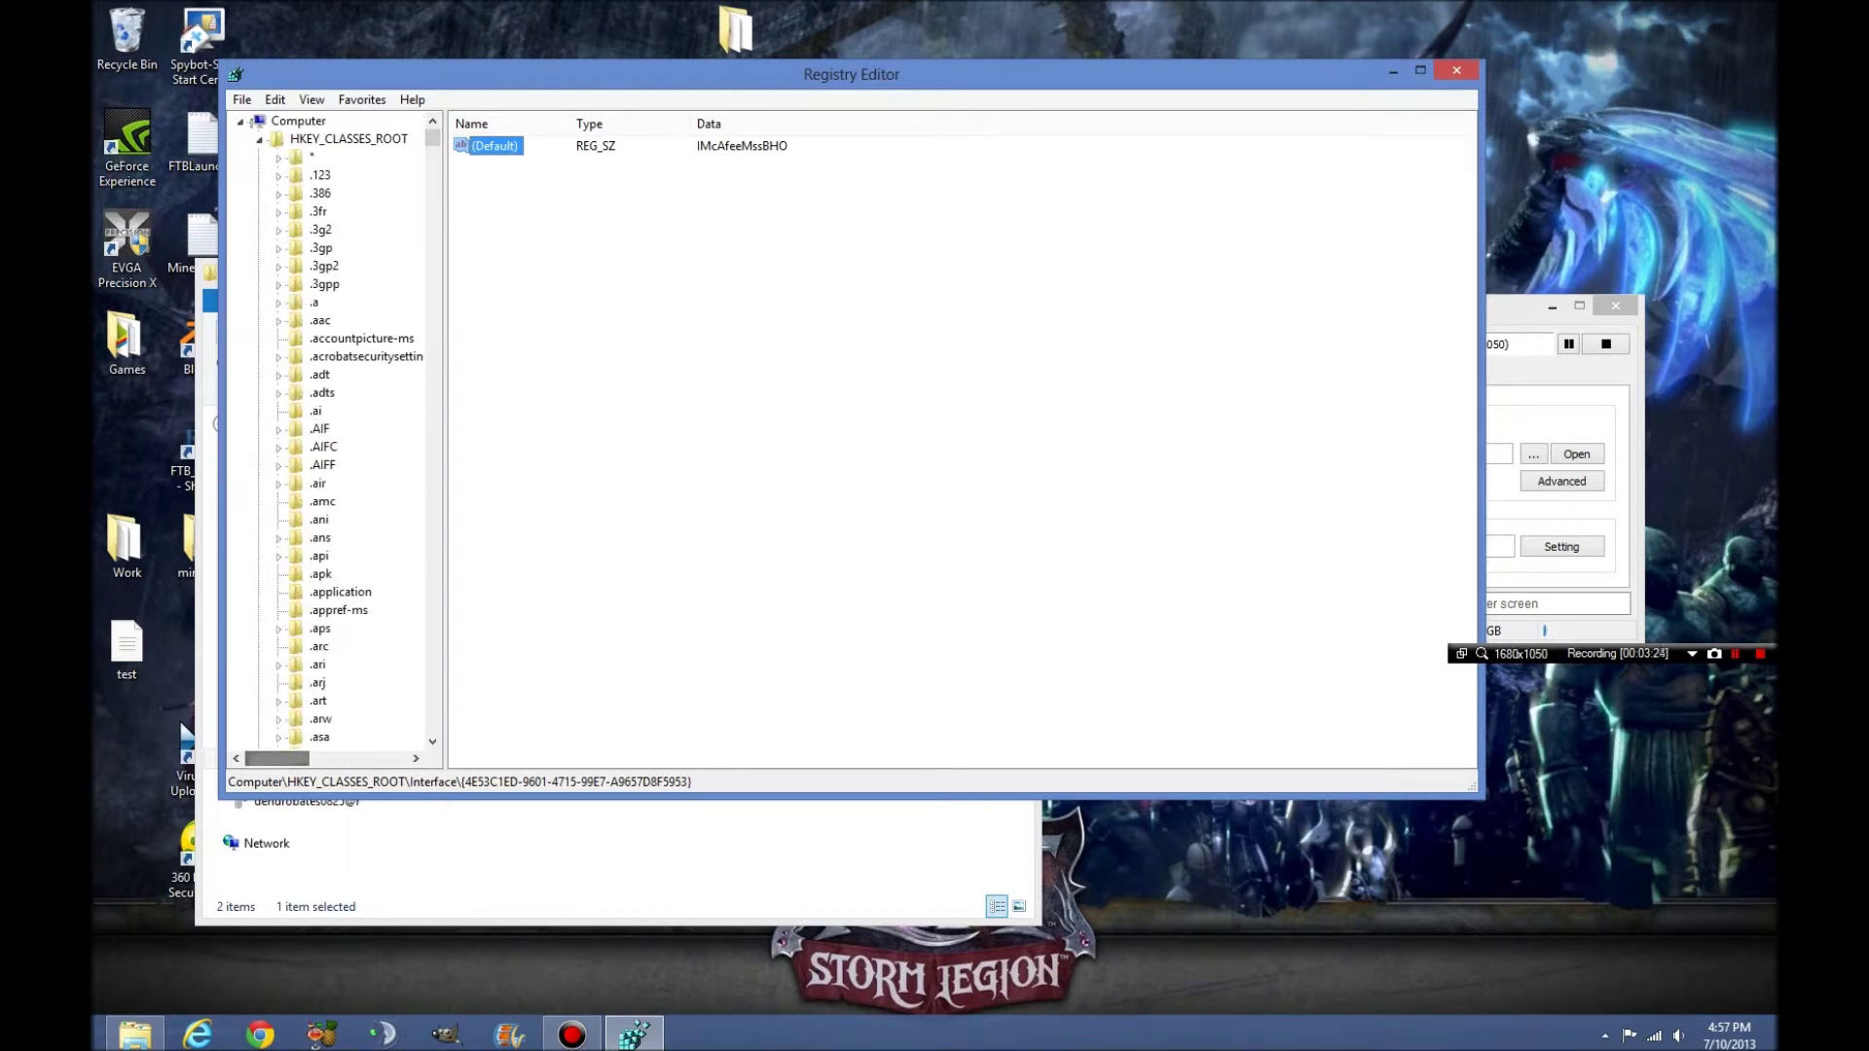
mouse_move(433, 137)
mouse_down()
mouse_move(433, 724)
mouse_move(433, 137)
mouse_up()
key(Delete)
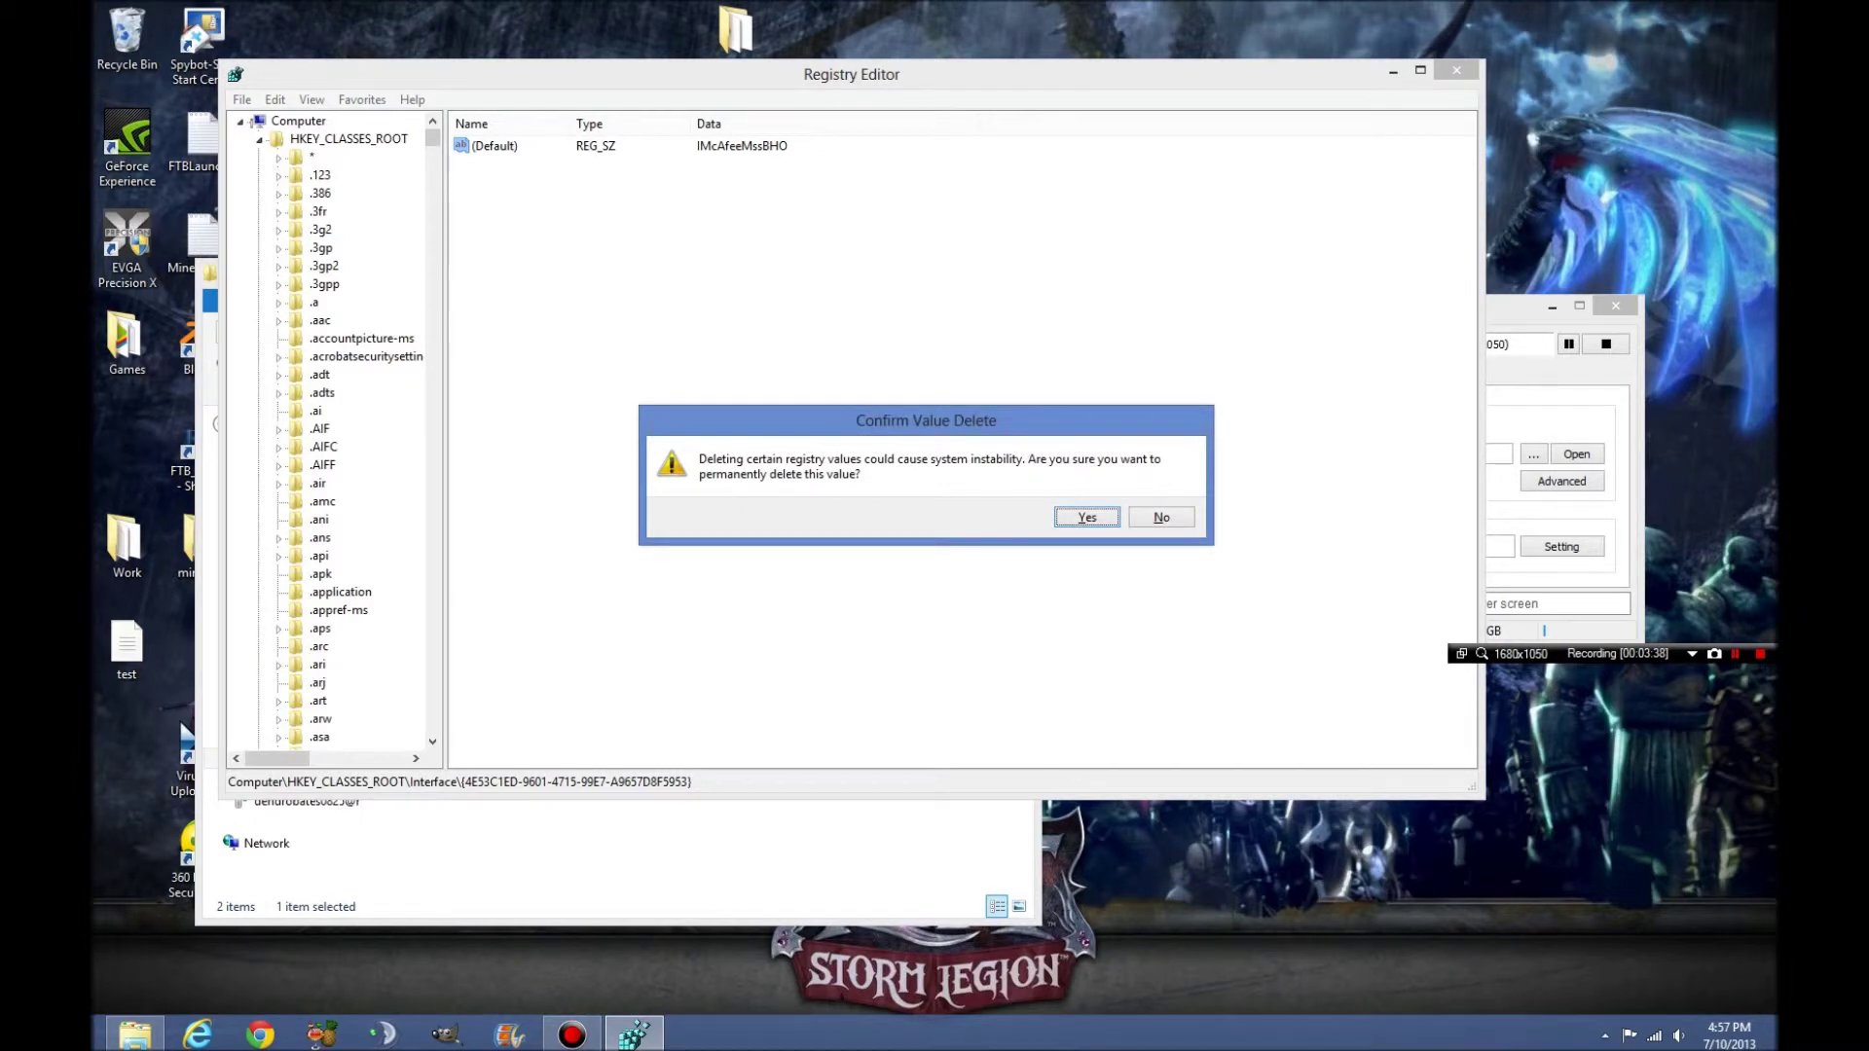
key(Return)
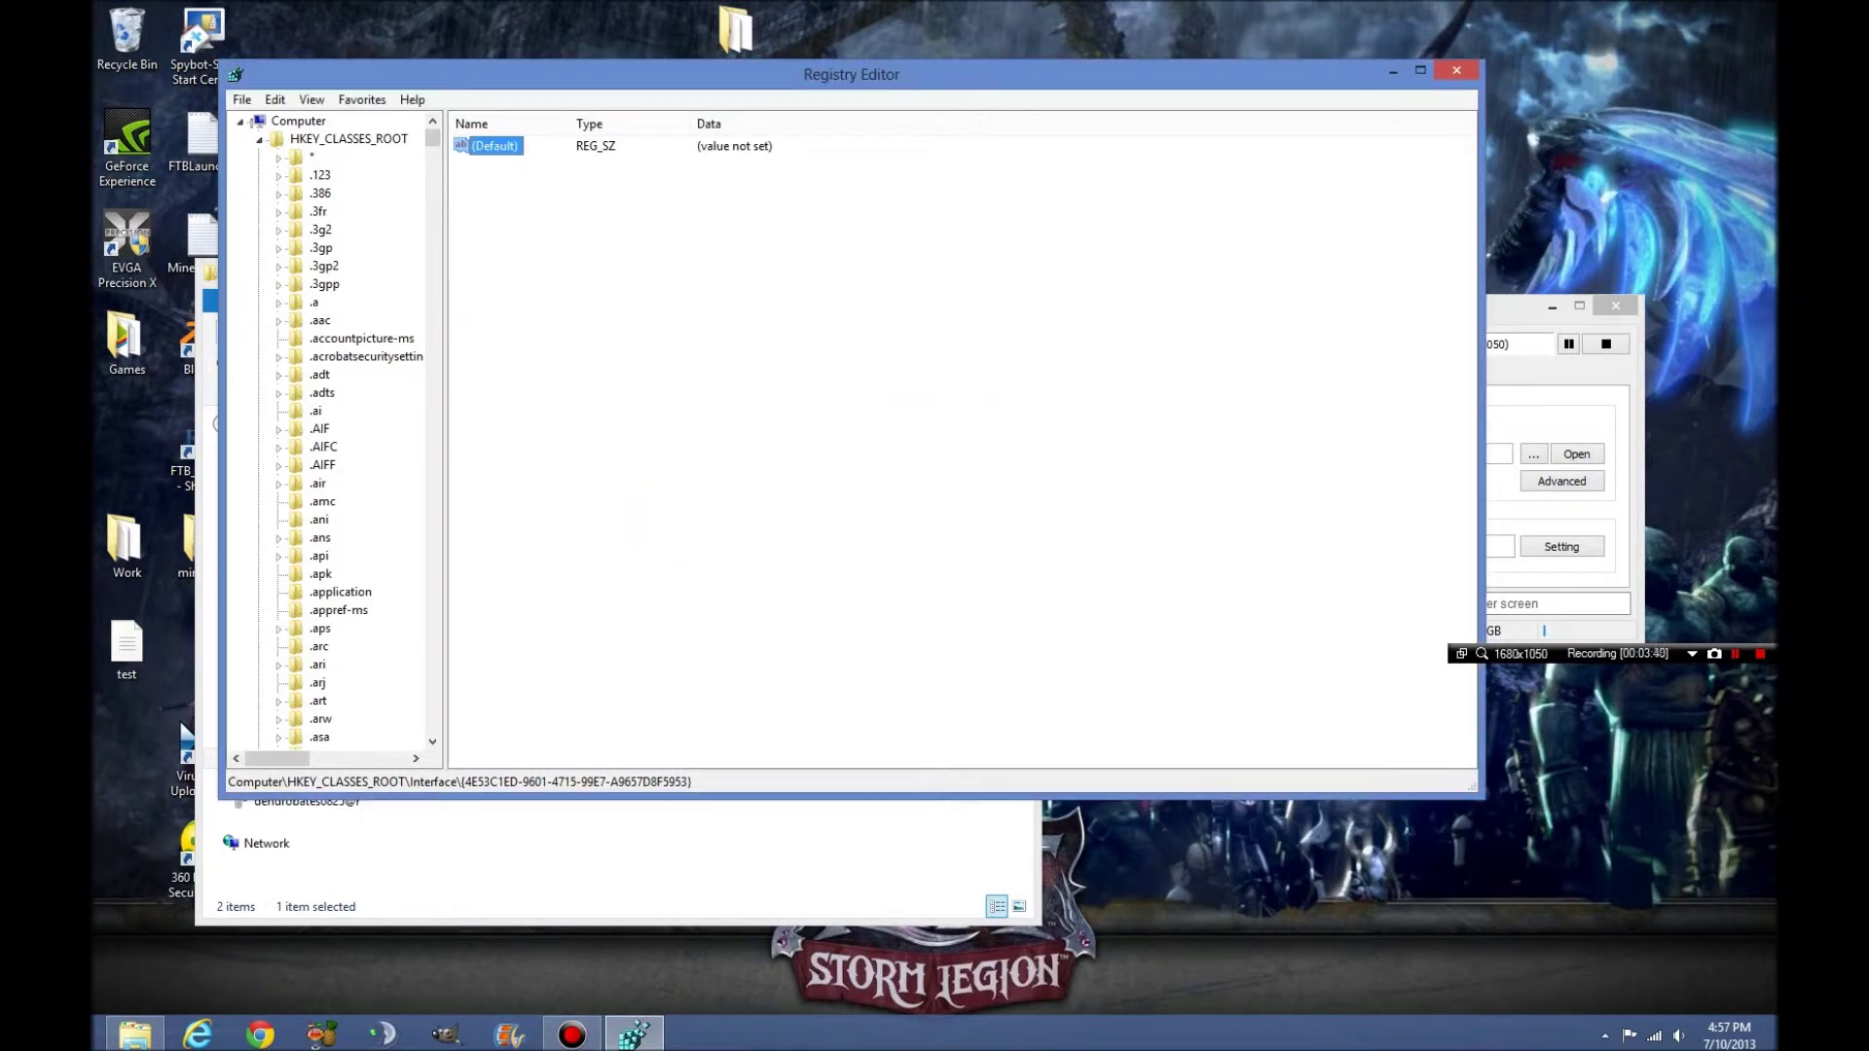
- Try to delete the cleared (Default) value of the same Interface key once more
right_click(496, 146)
click(533, 213)
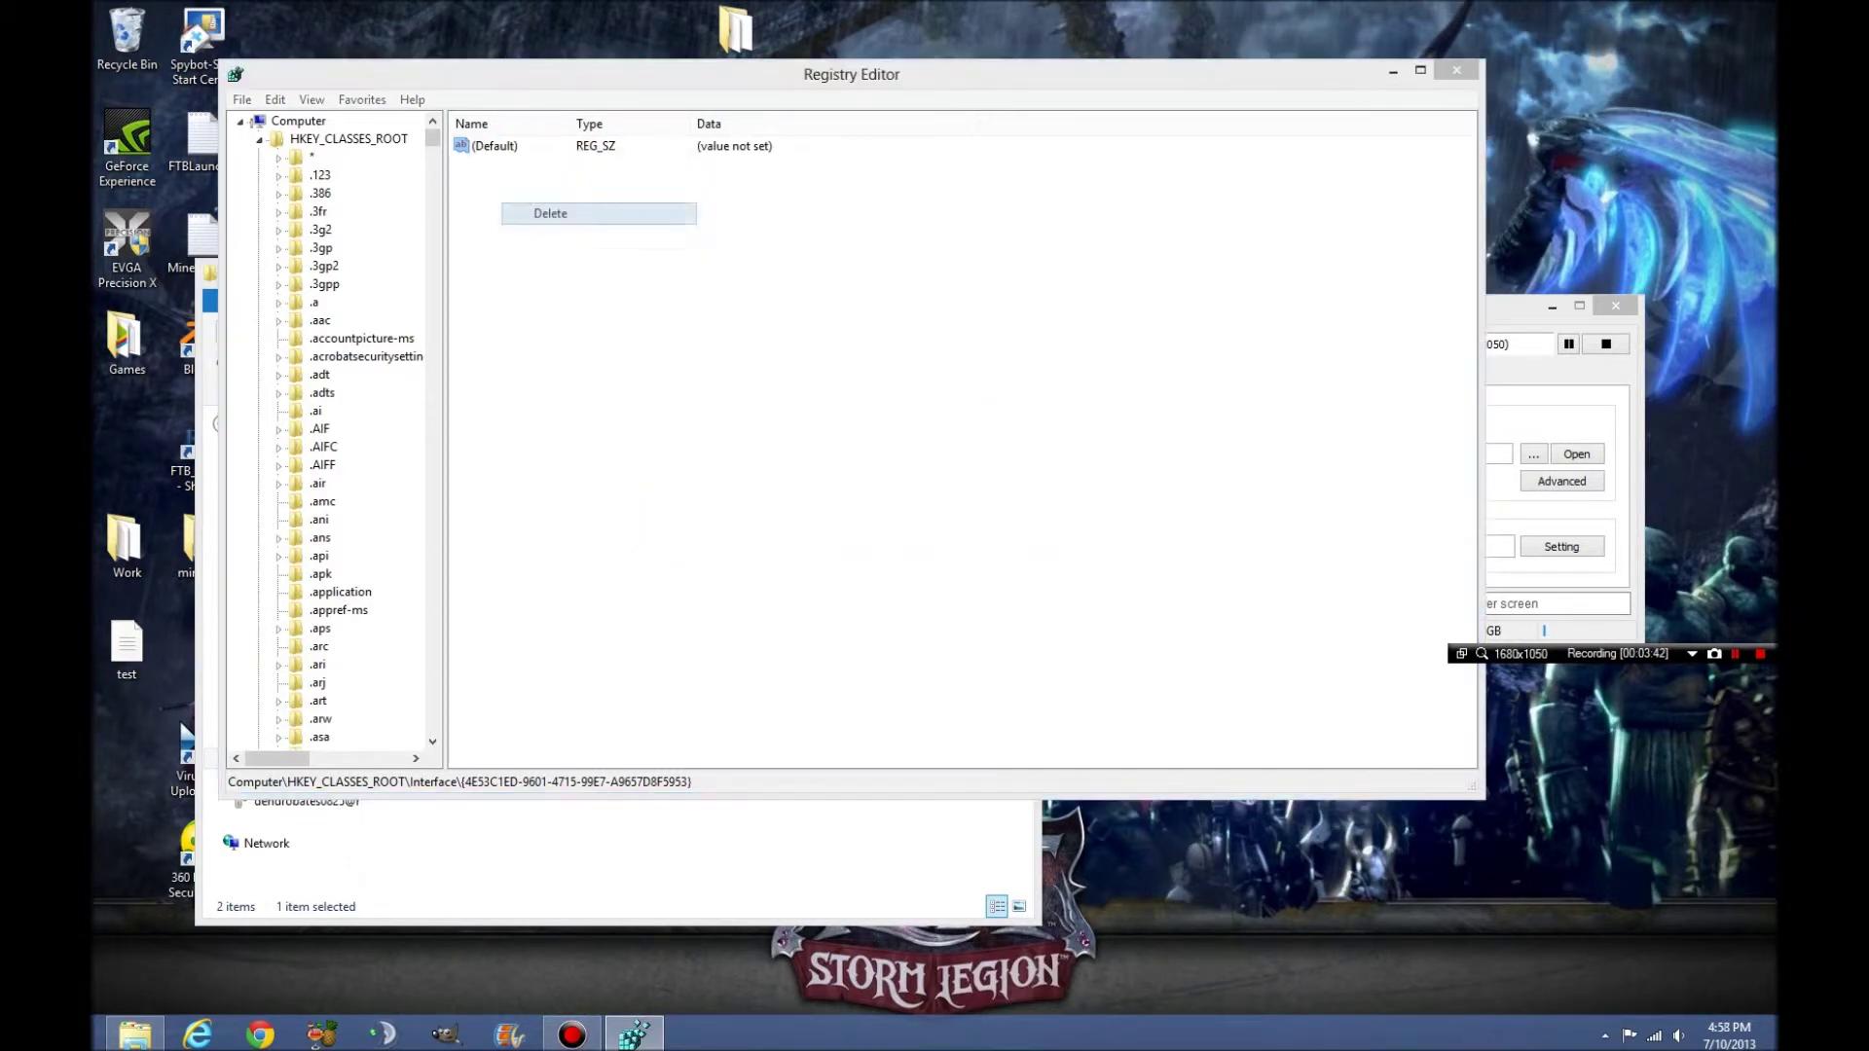
key(Return)
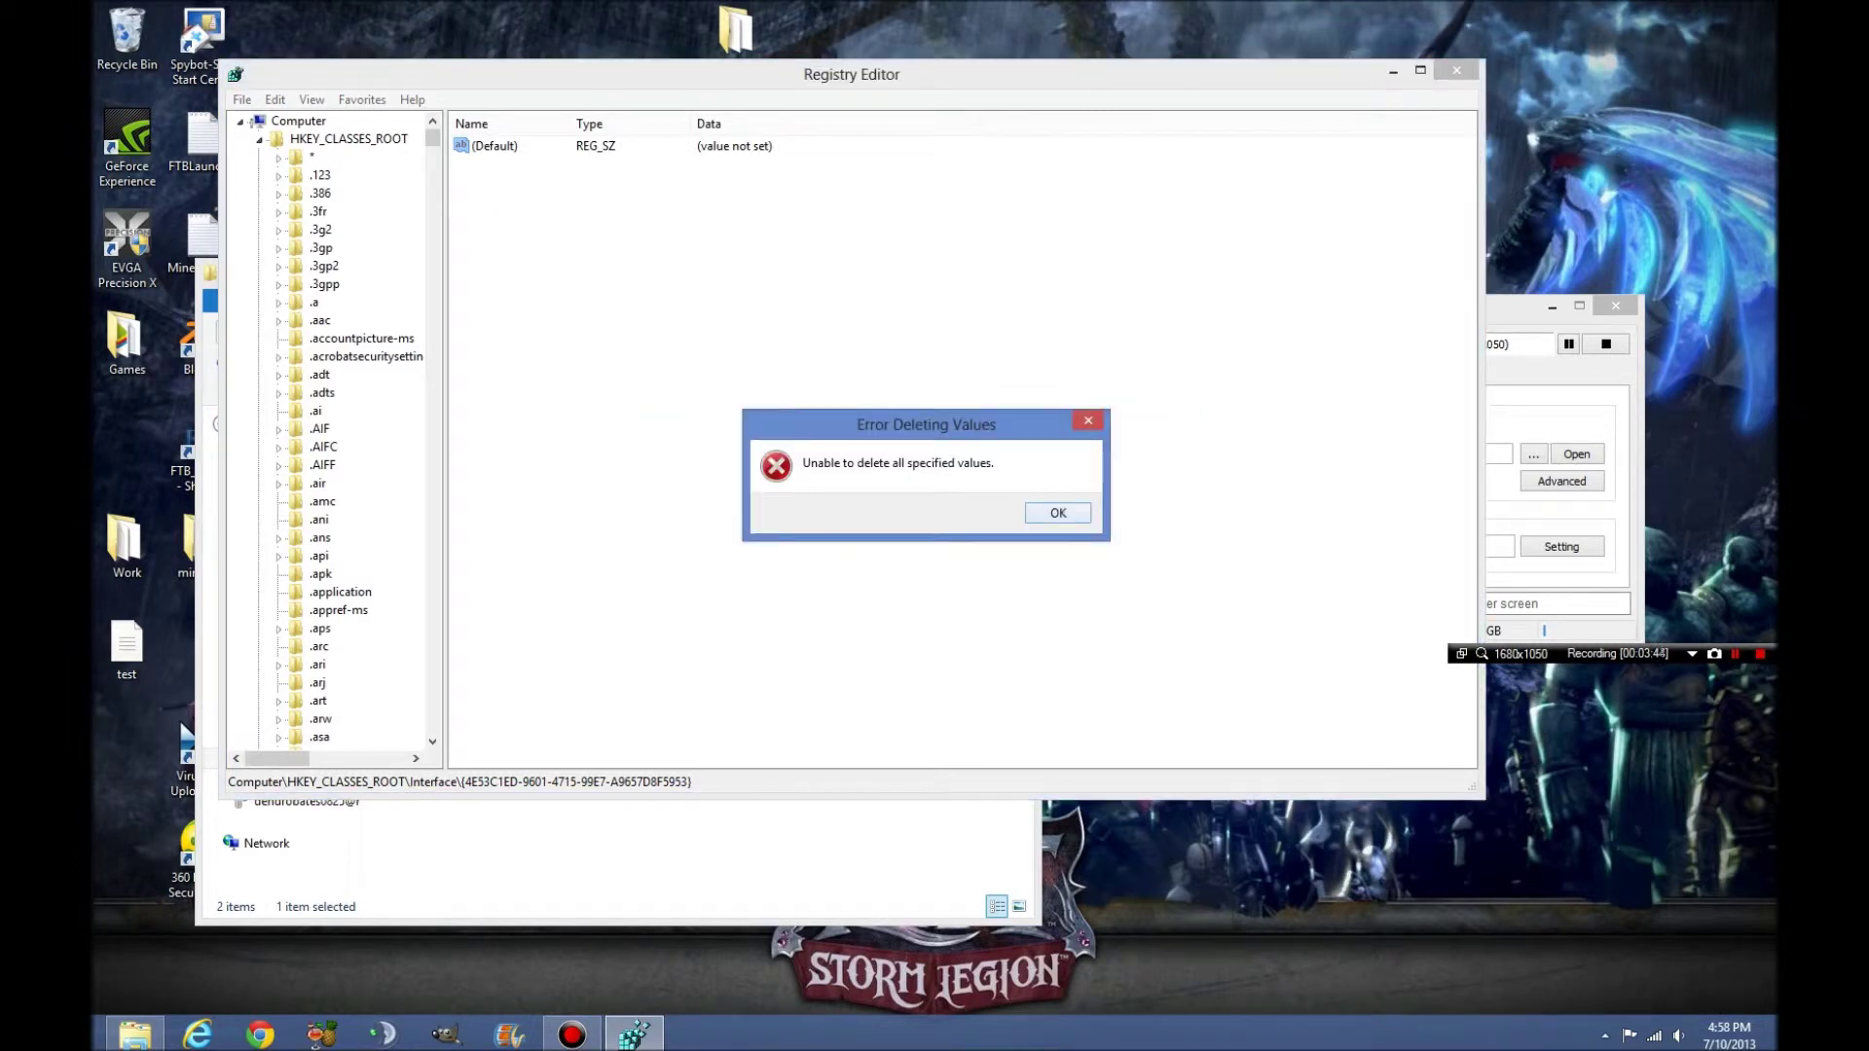
key(Return)
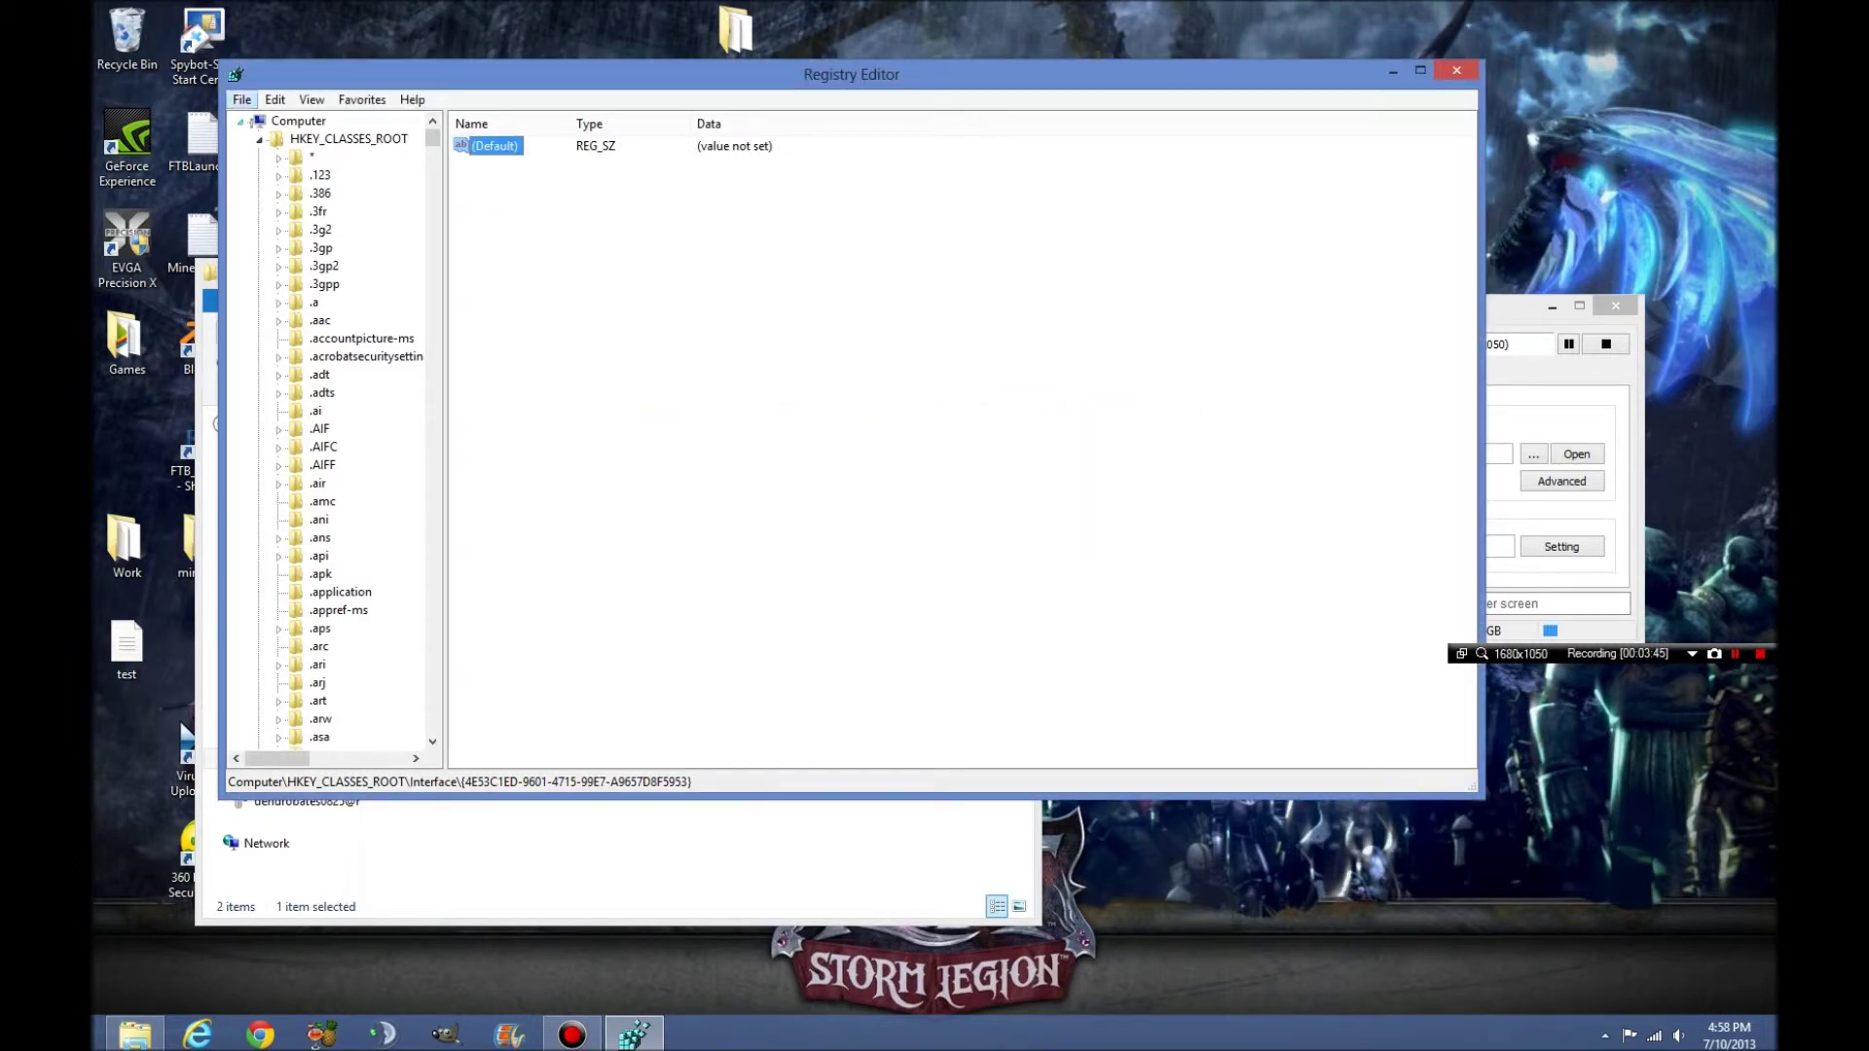
- Continue the registry search to the next McAfee entry
click(241, 100)
mouse_move(275, 99)
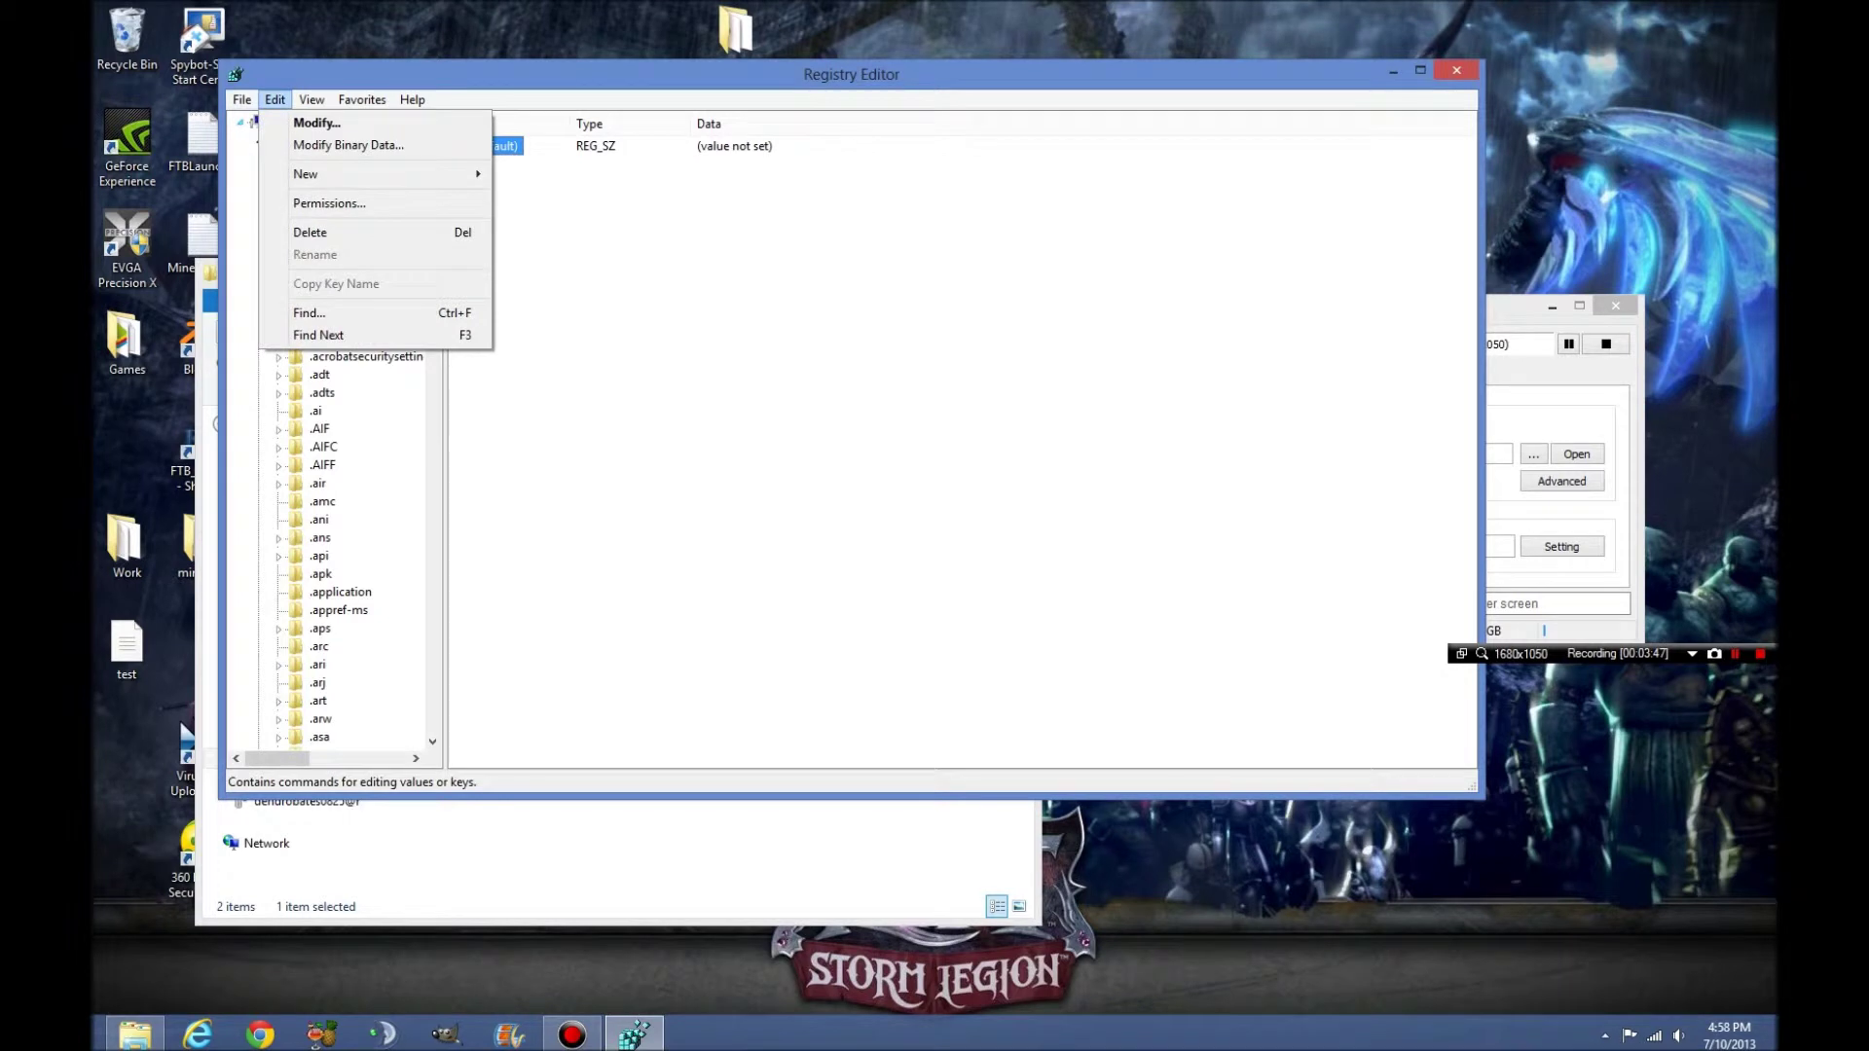
key(Down)
key(Down)
key(Down)
key(Down)
key(Down)
key(Down)
key(Return)
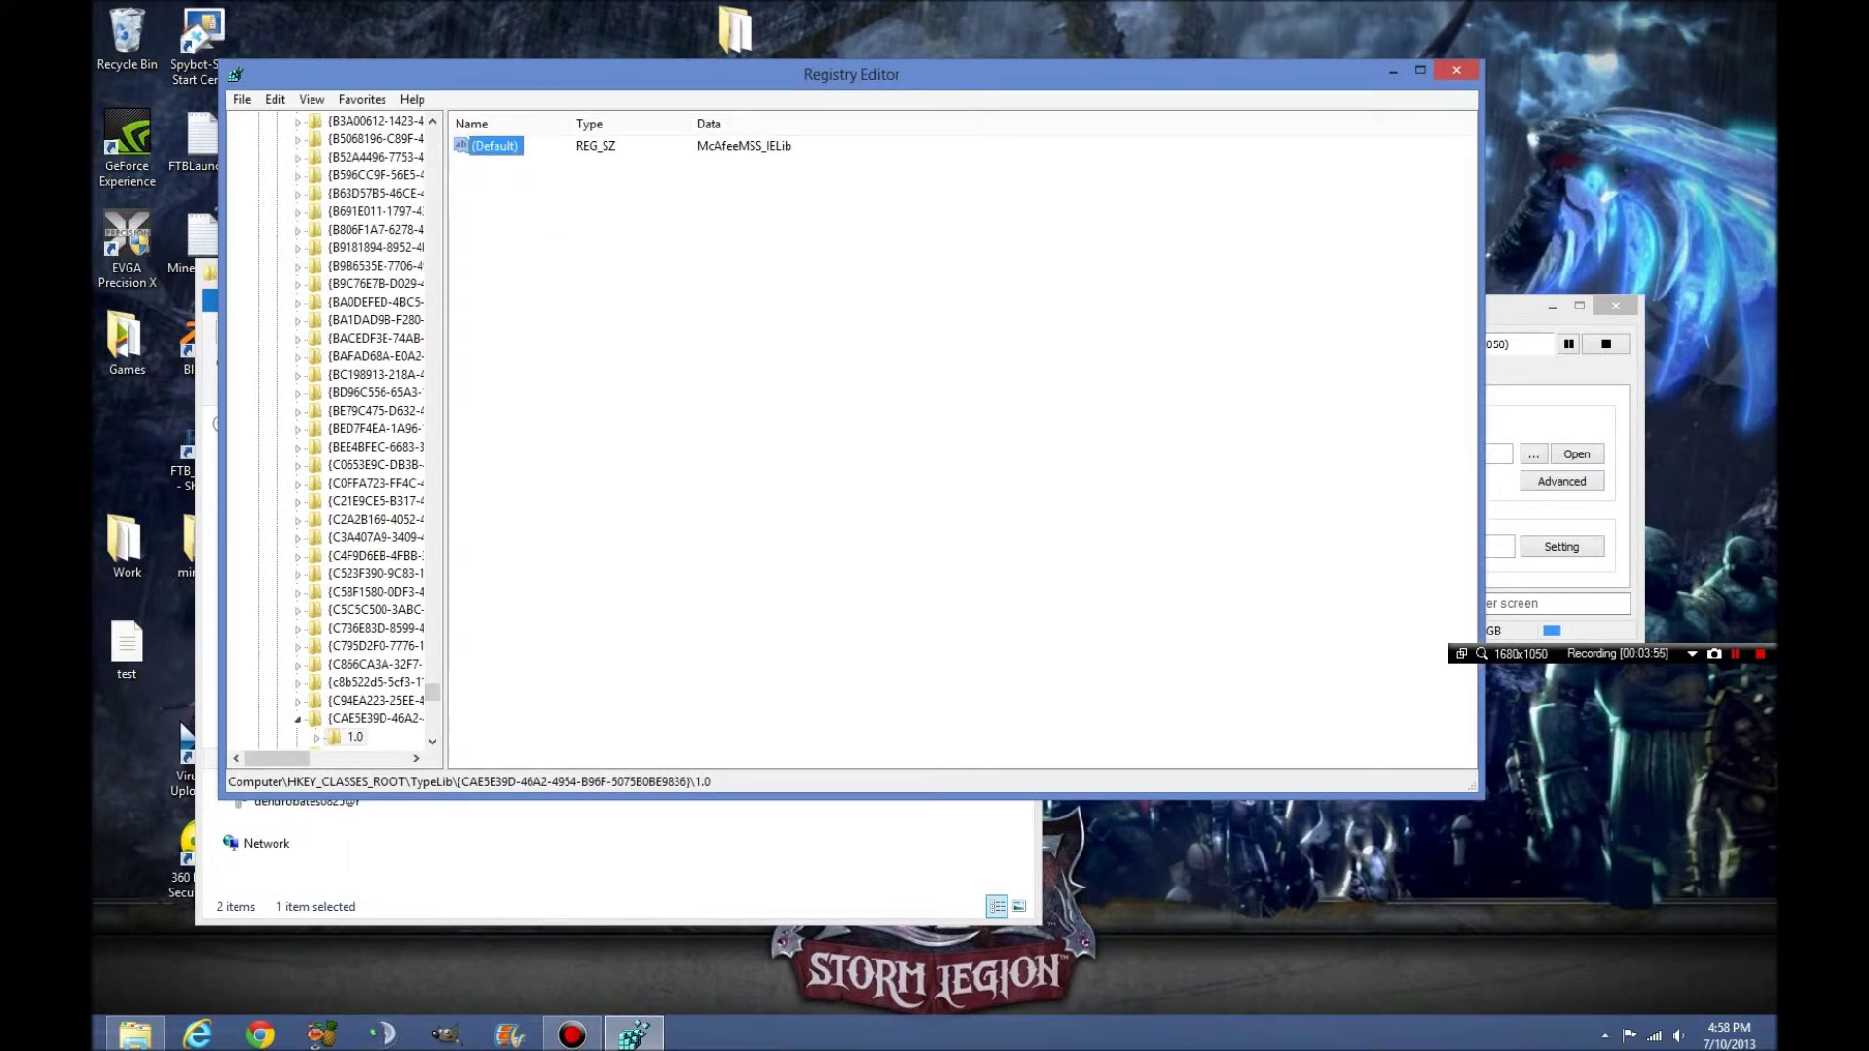
- Delete the McAfeeMSS_IELib data from the (Default) value of the found TypeLib 1.0 key and search for the next McAfee entry
key(Delete)
key(Return)
click(312, 100)
key(Right)
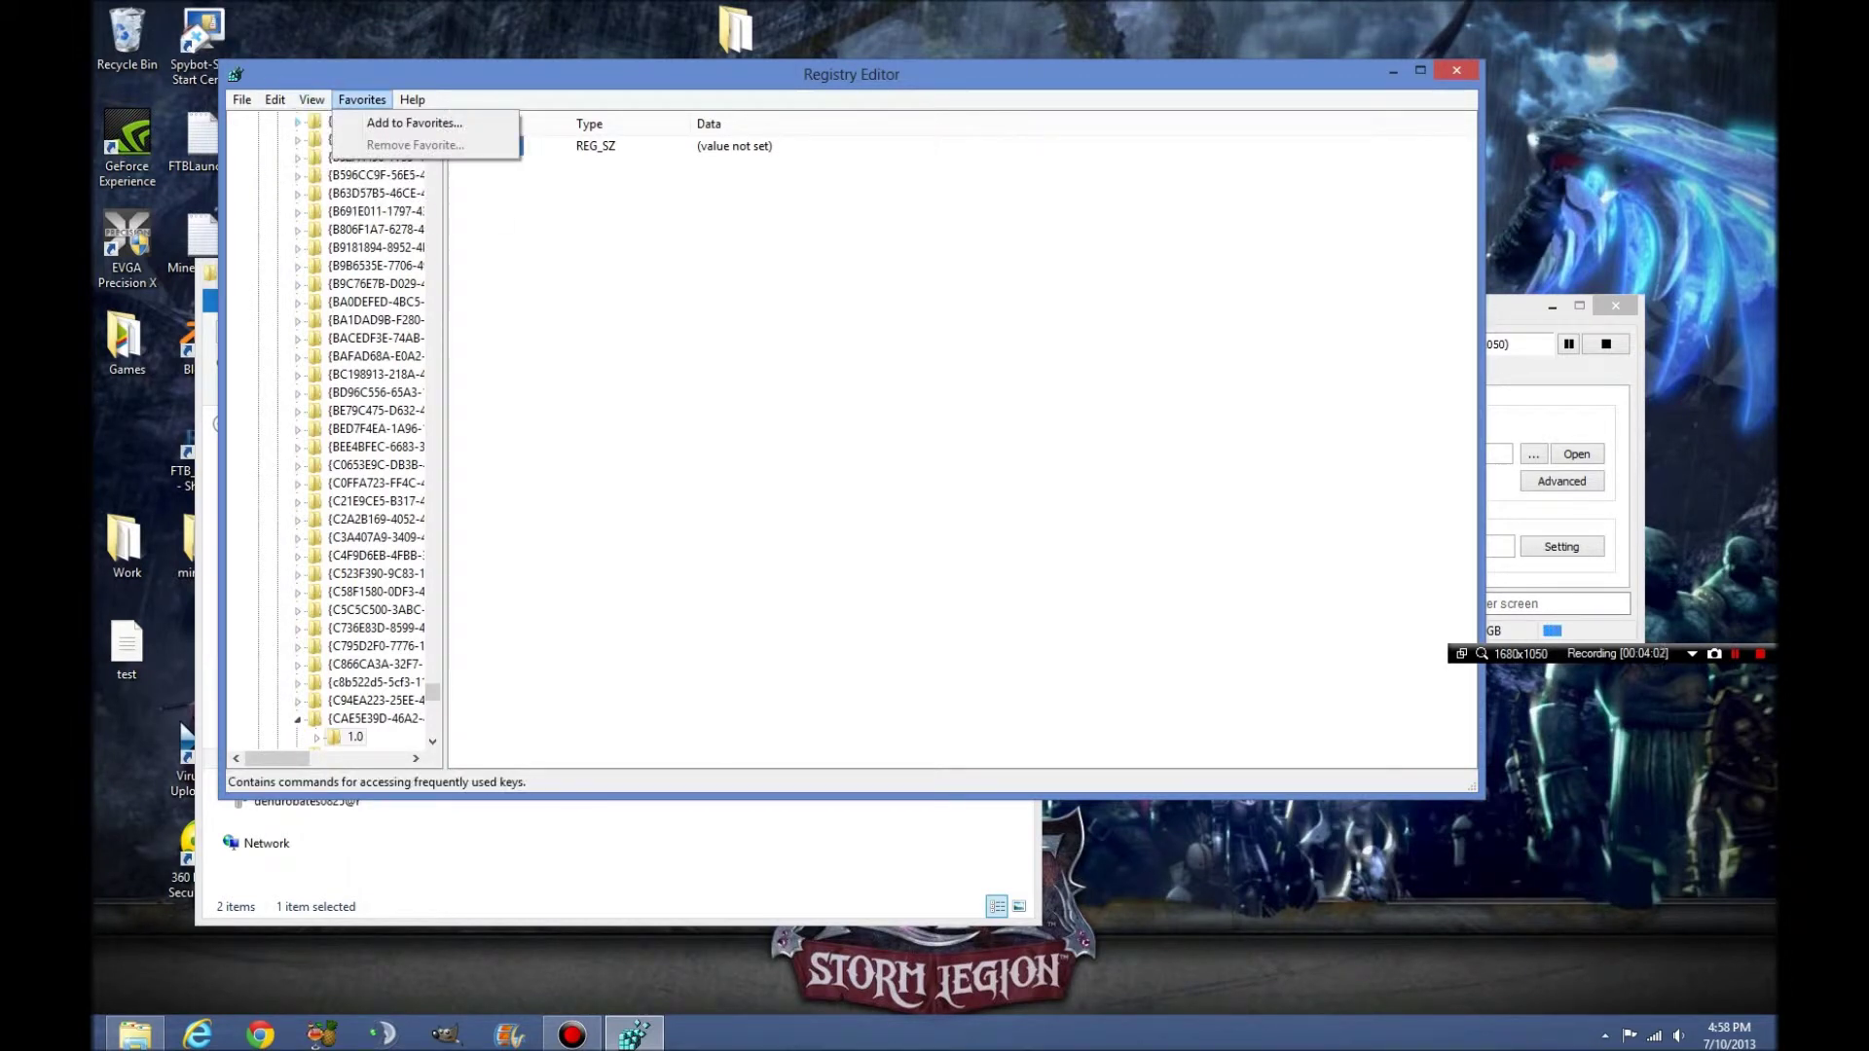
key(Left)
key(Left)
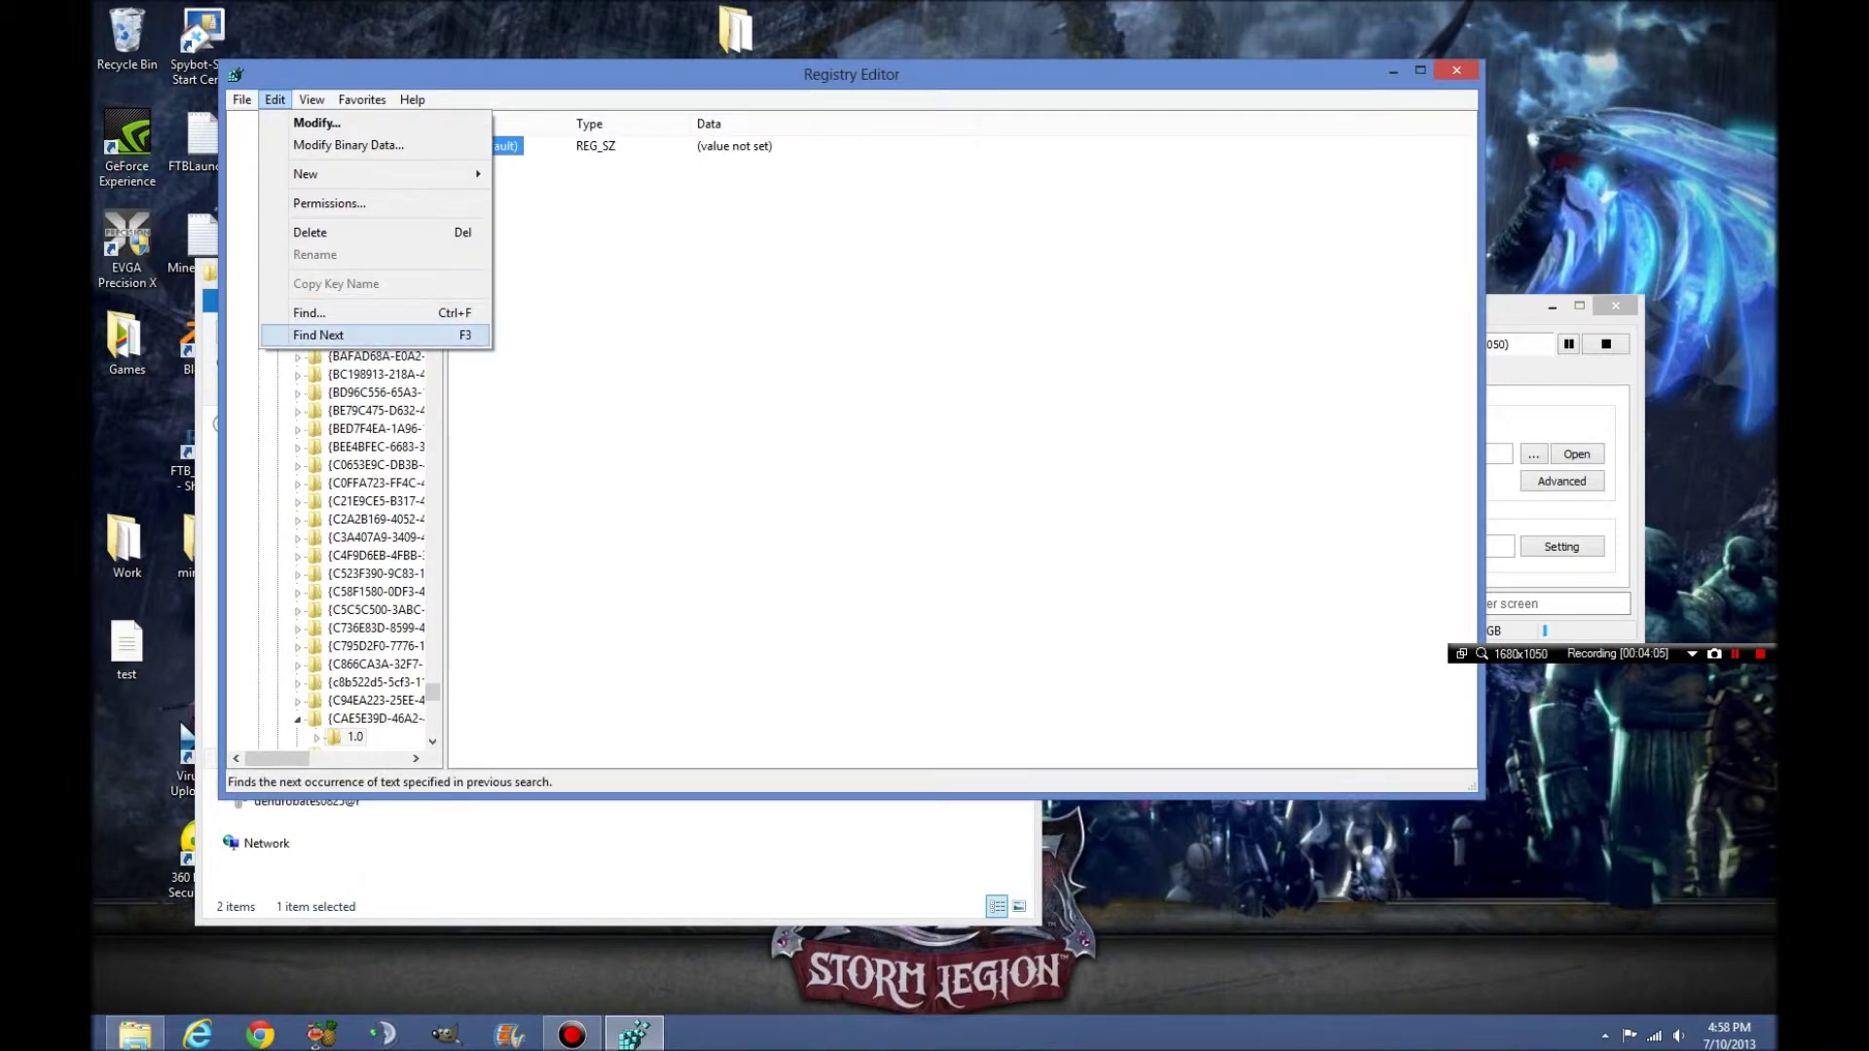
key(Return)
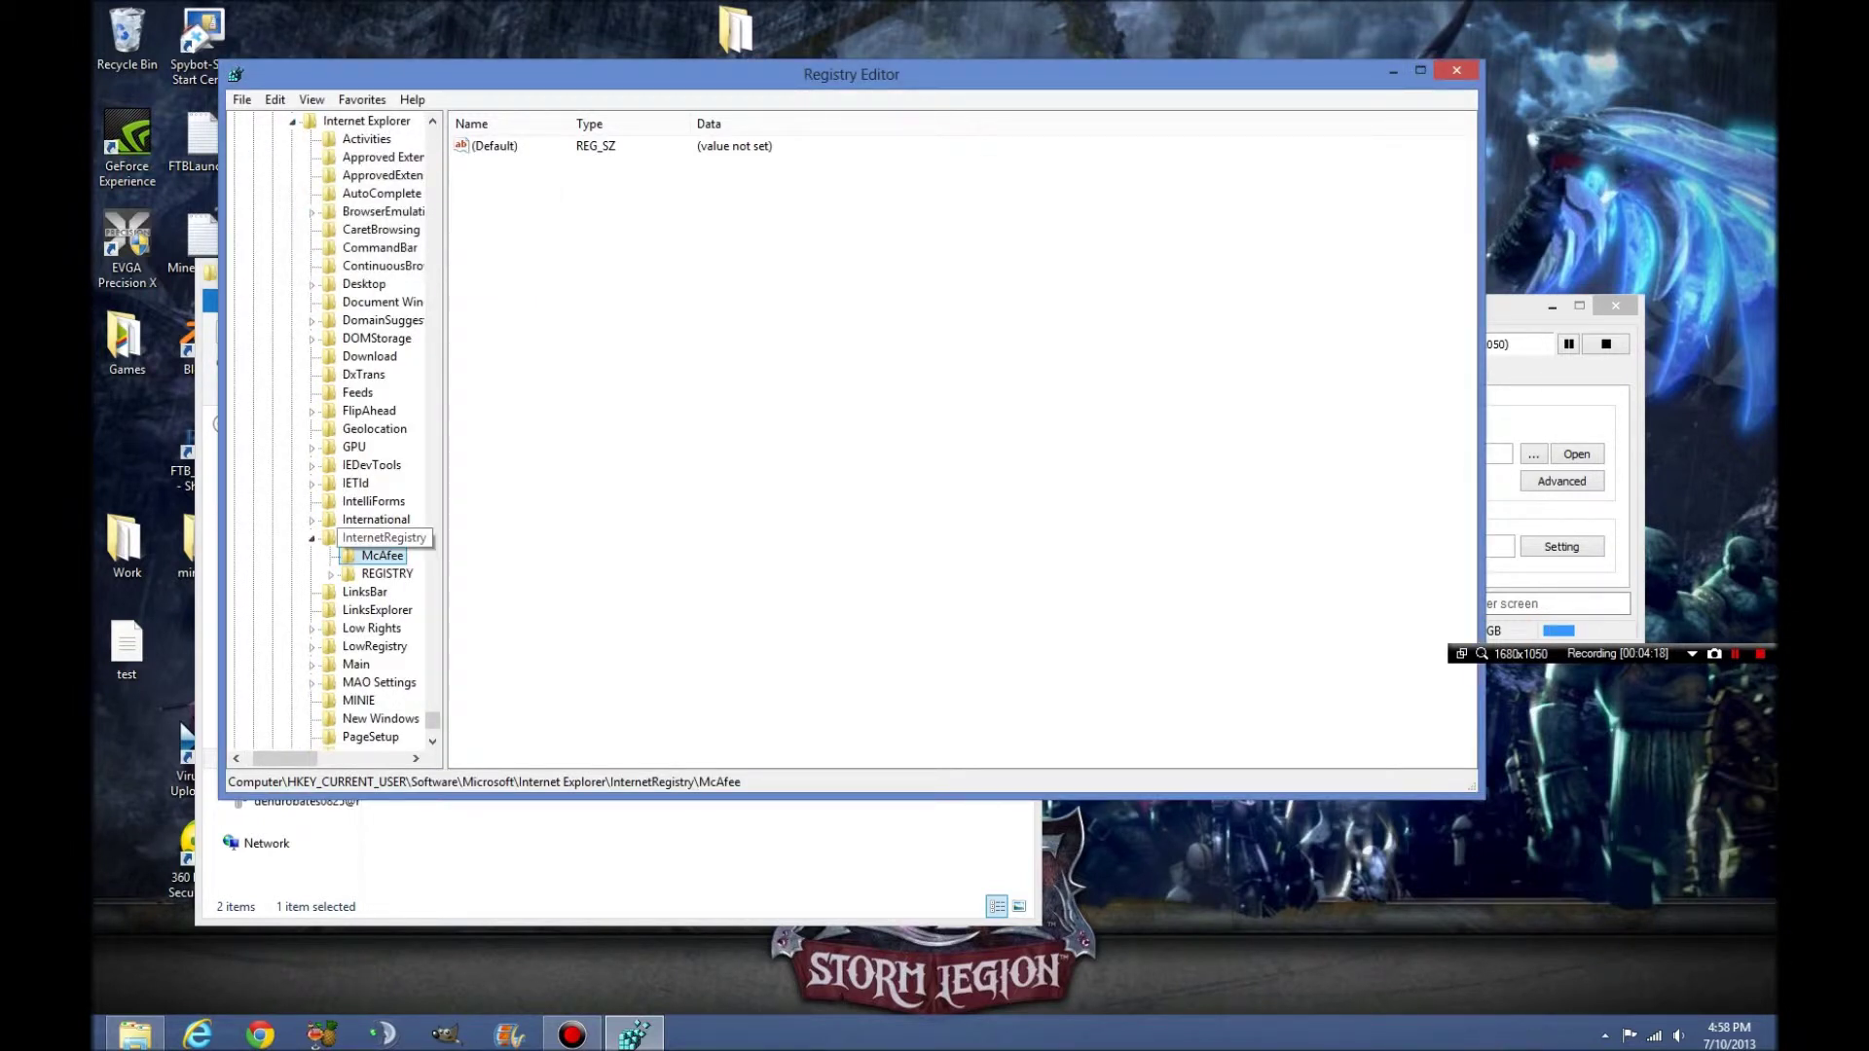
- Delete the McAfee key under HKEY_CURRENT_USER\Software\Microsoft\Internet Explorer\InternetRegistry, including its subkeys
click(384, 538)
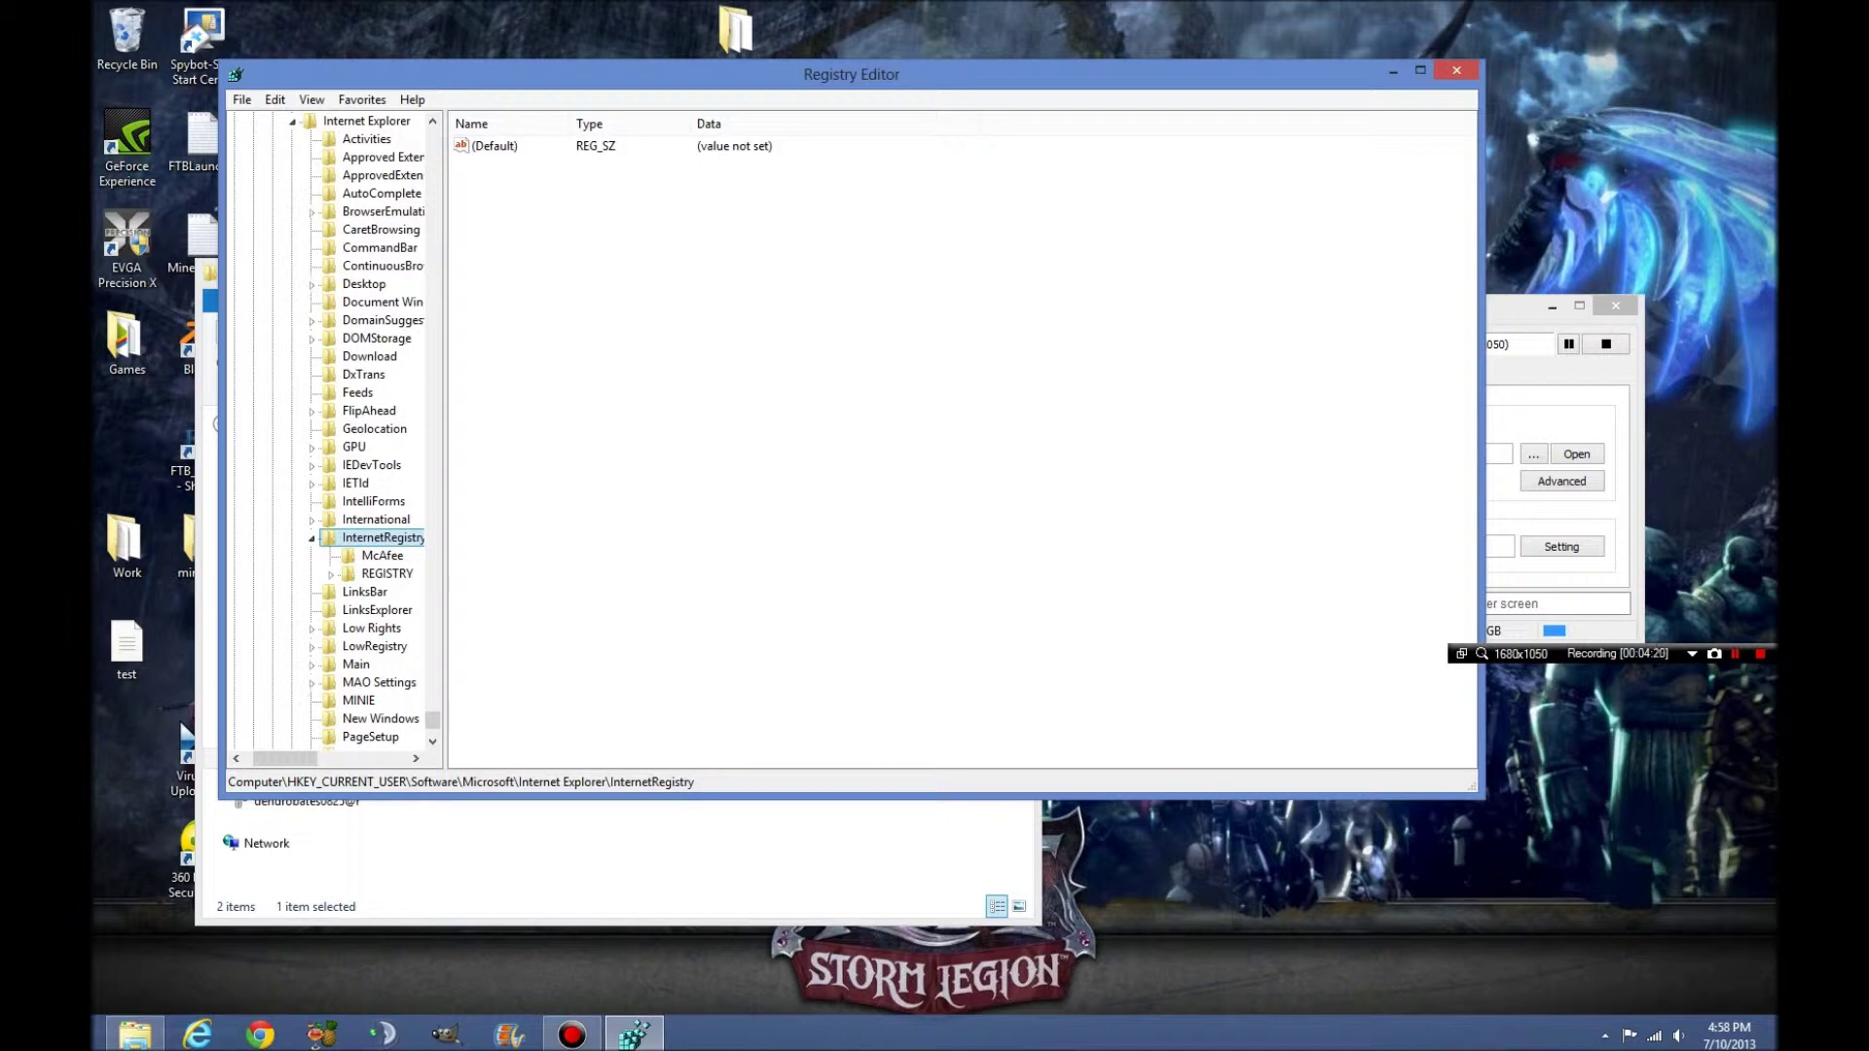
click(382, 556)
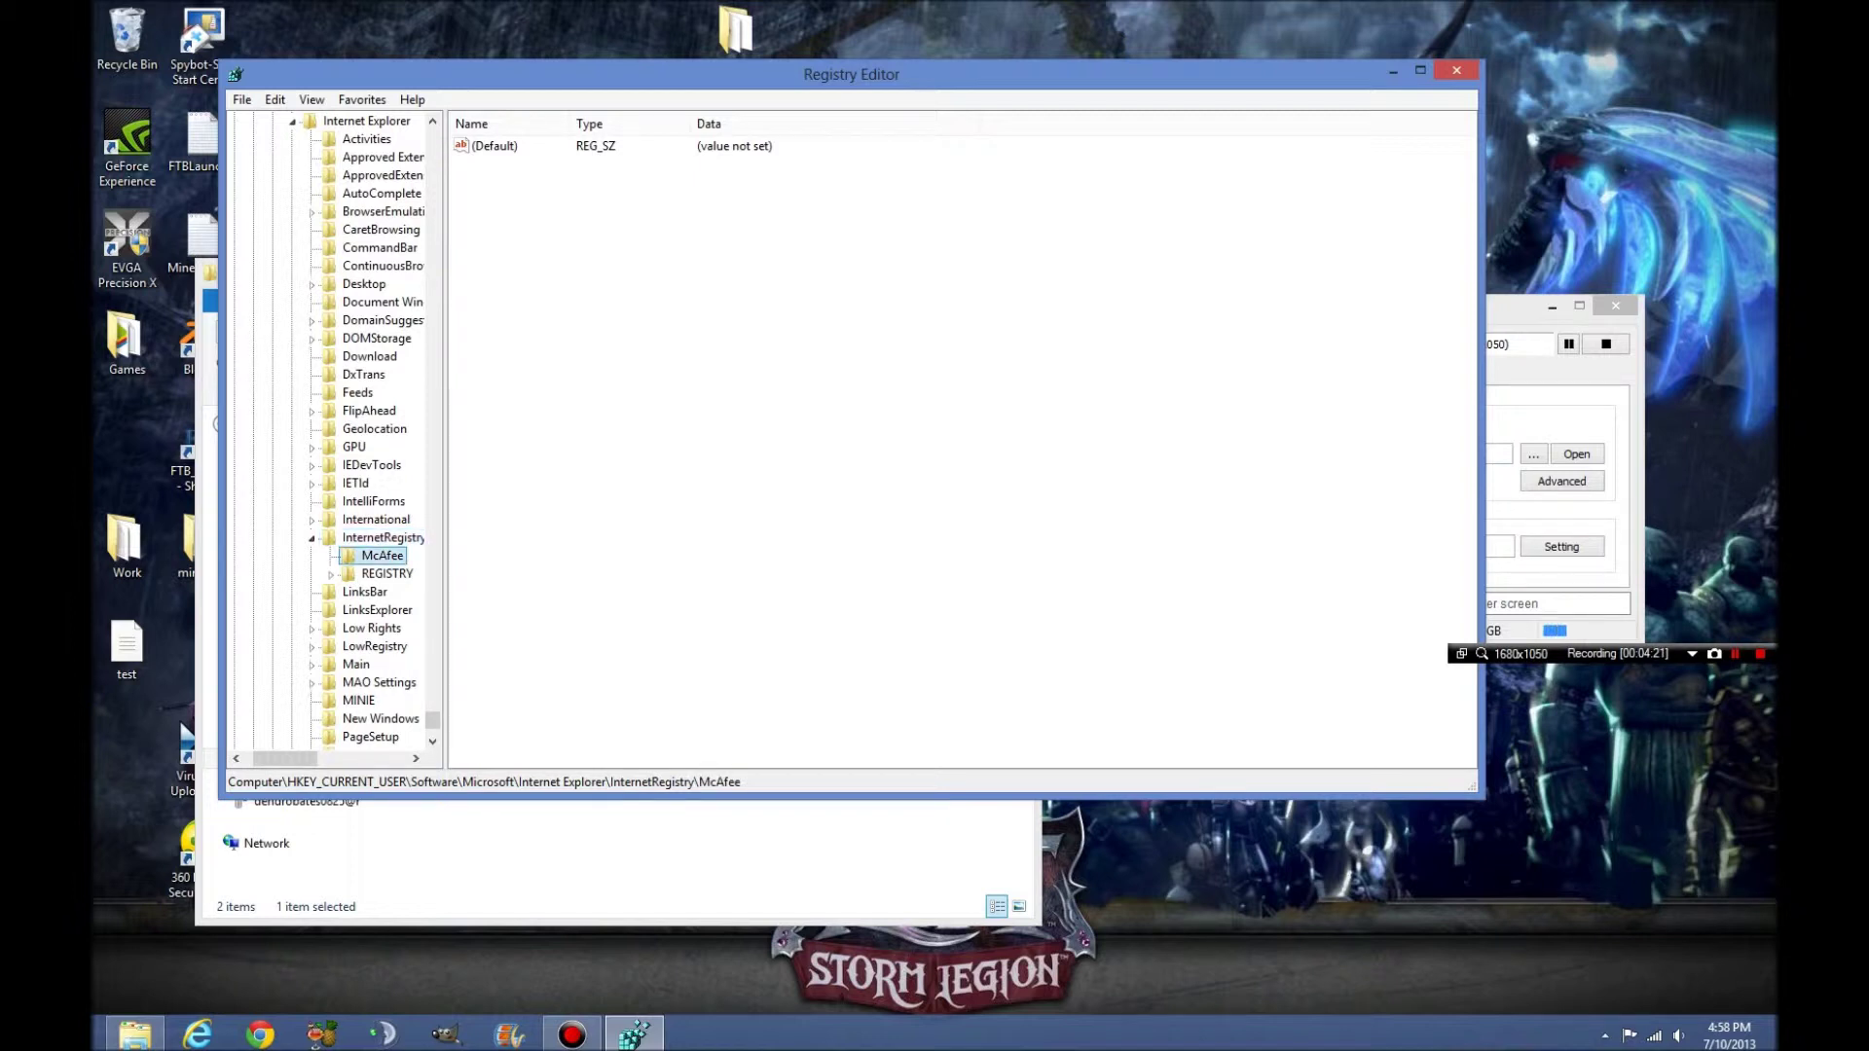
key(Delete)
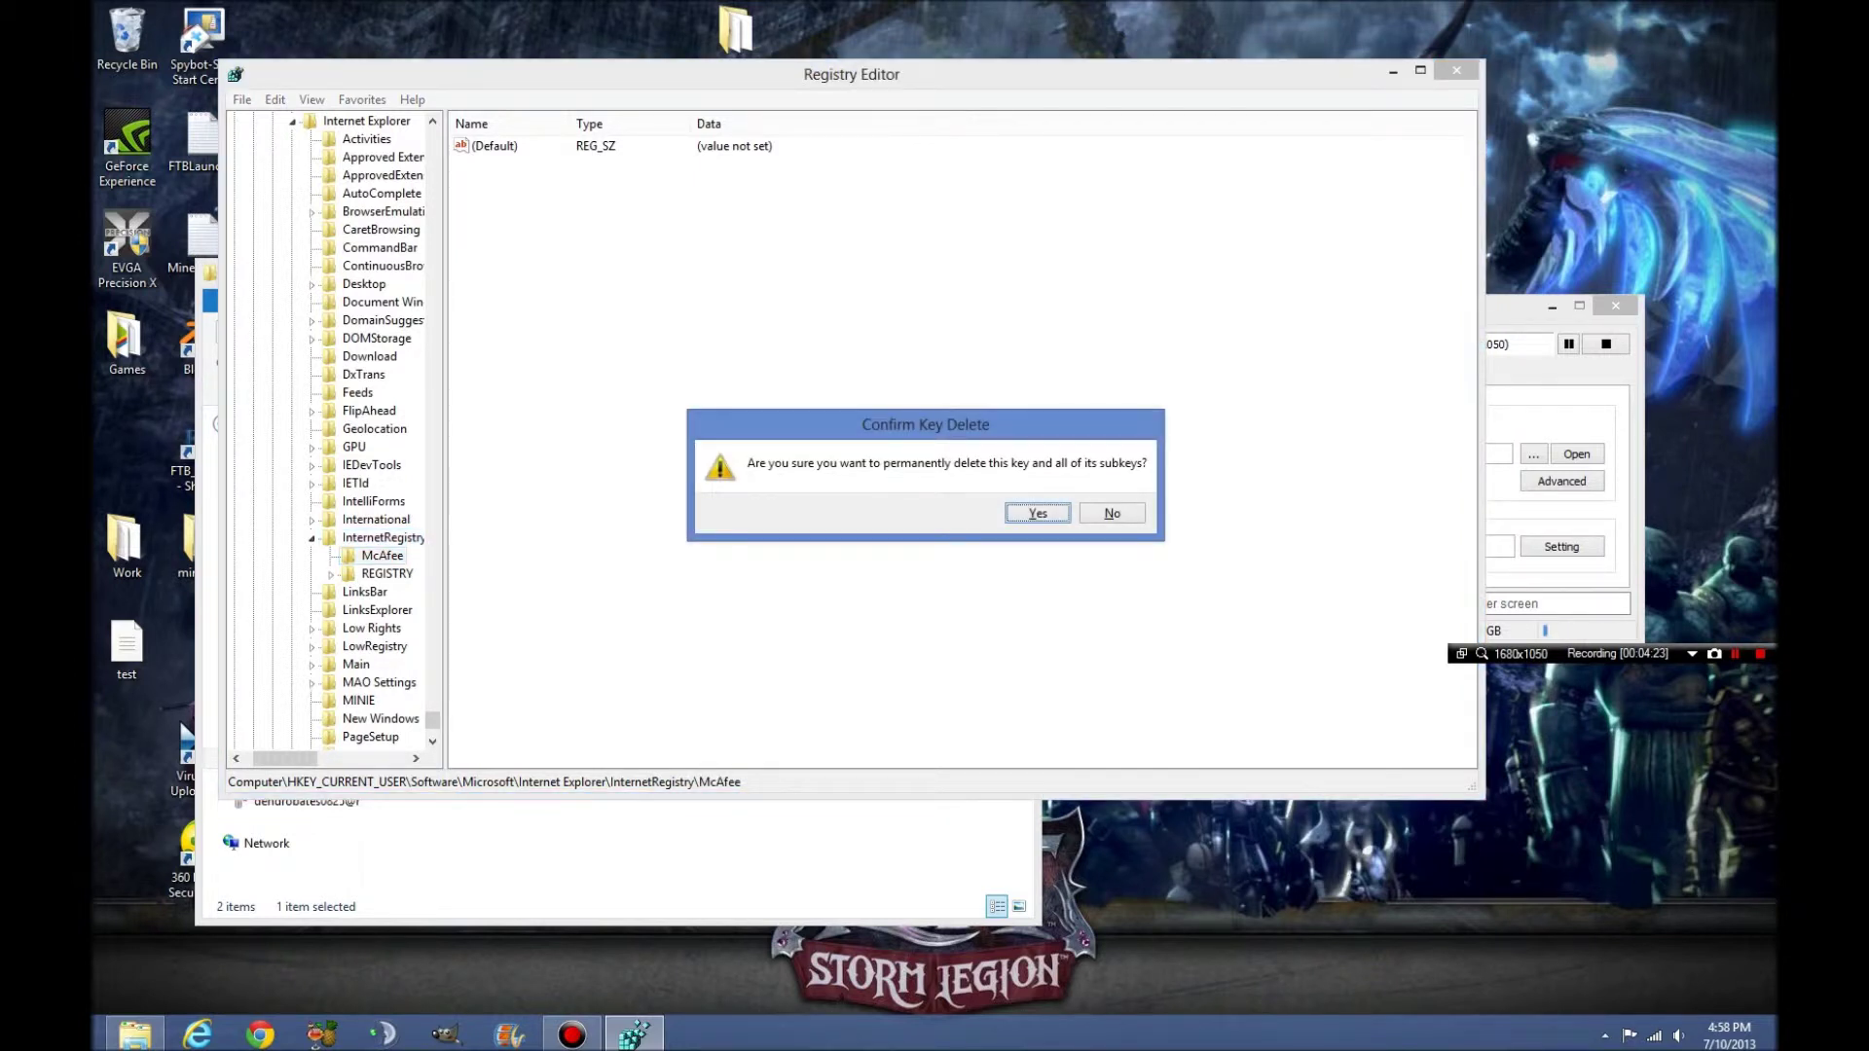
key(Return)
- Move the Registry Editor window aside so the SiteAdvisor folder window is uncovered
scroll(336, 428, down, 18)
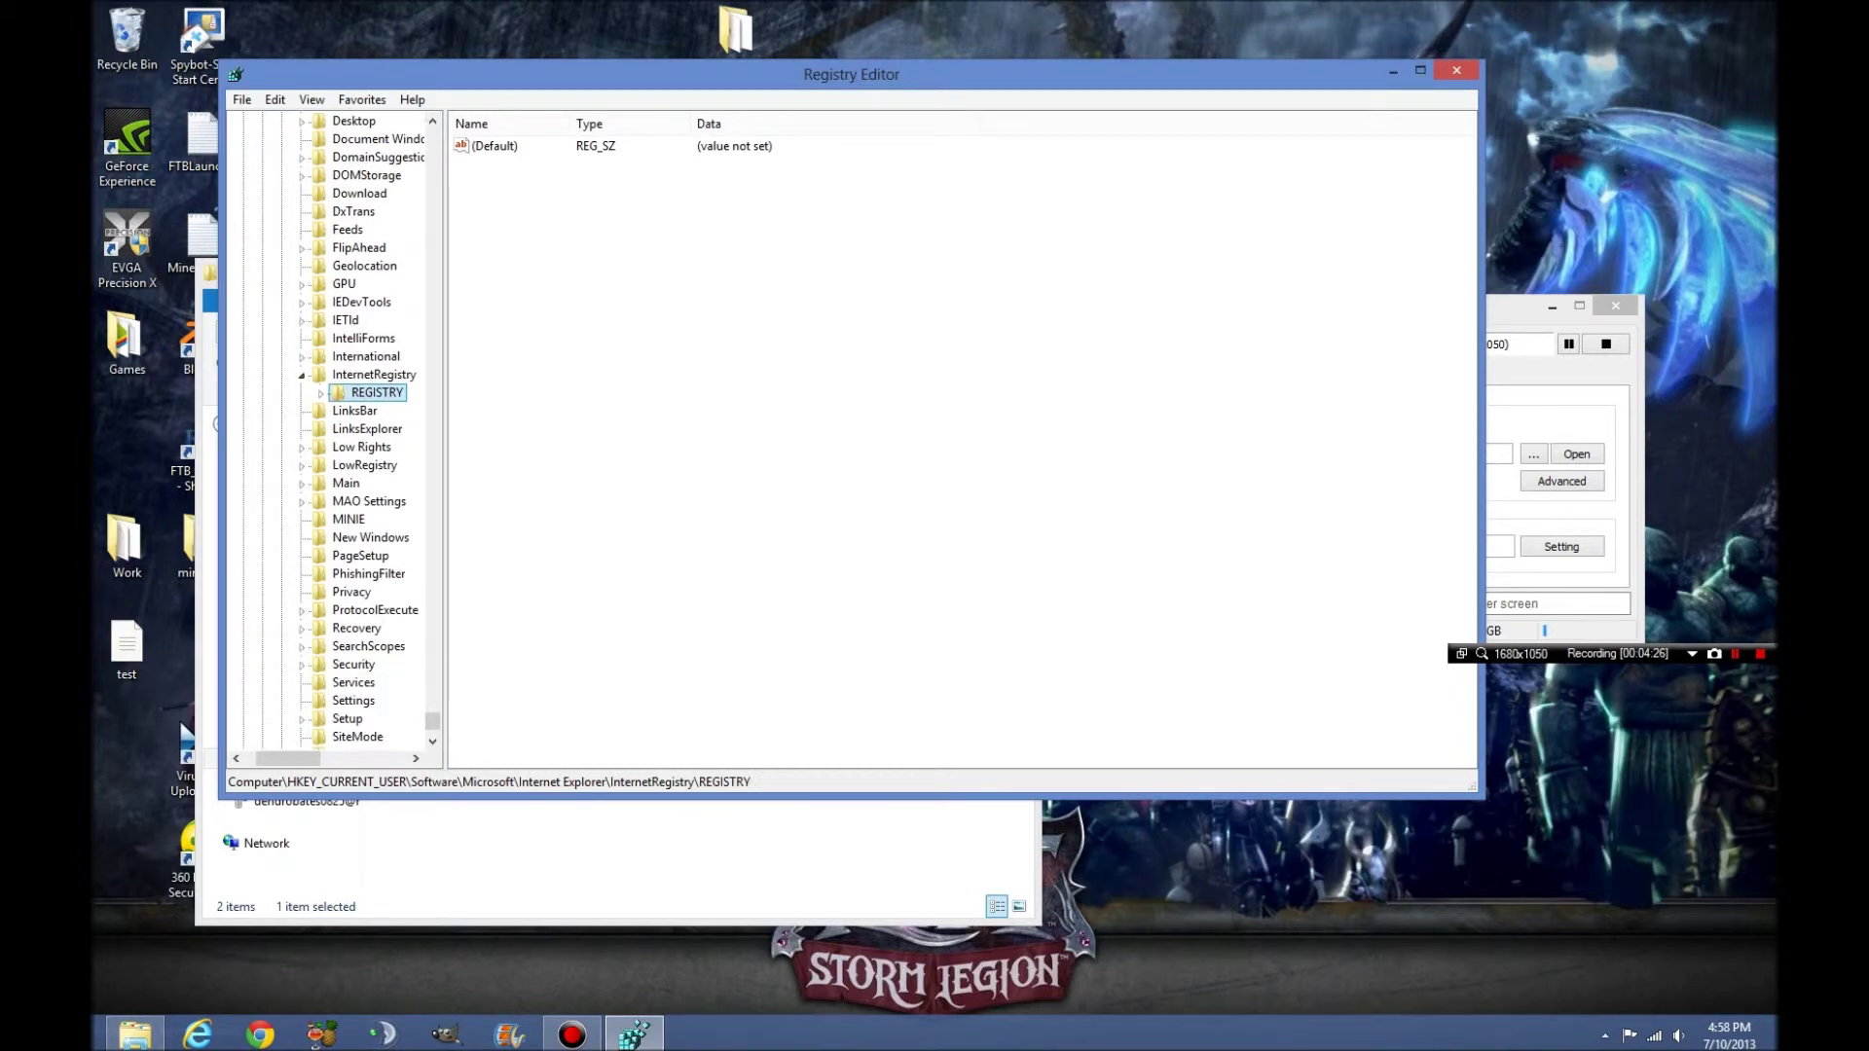
scroll(336, 428, up, 20)
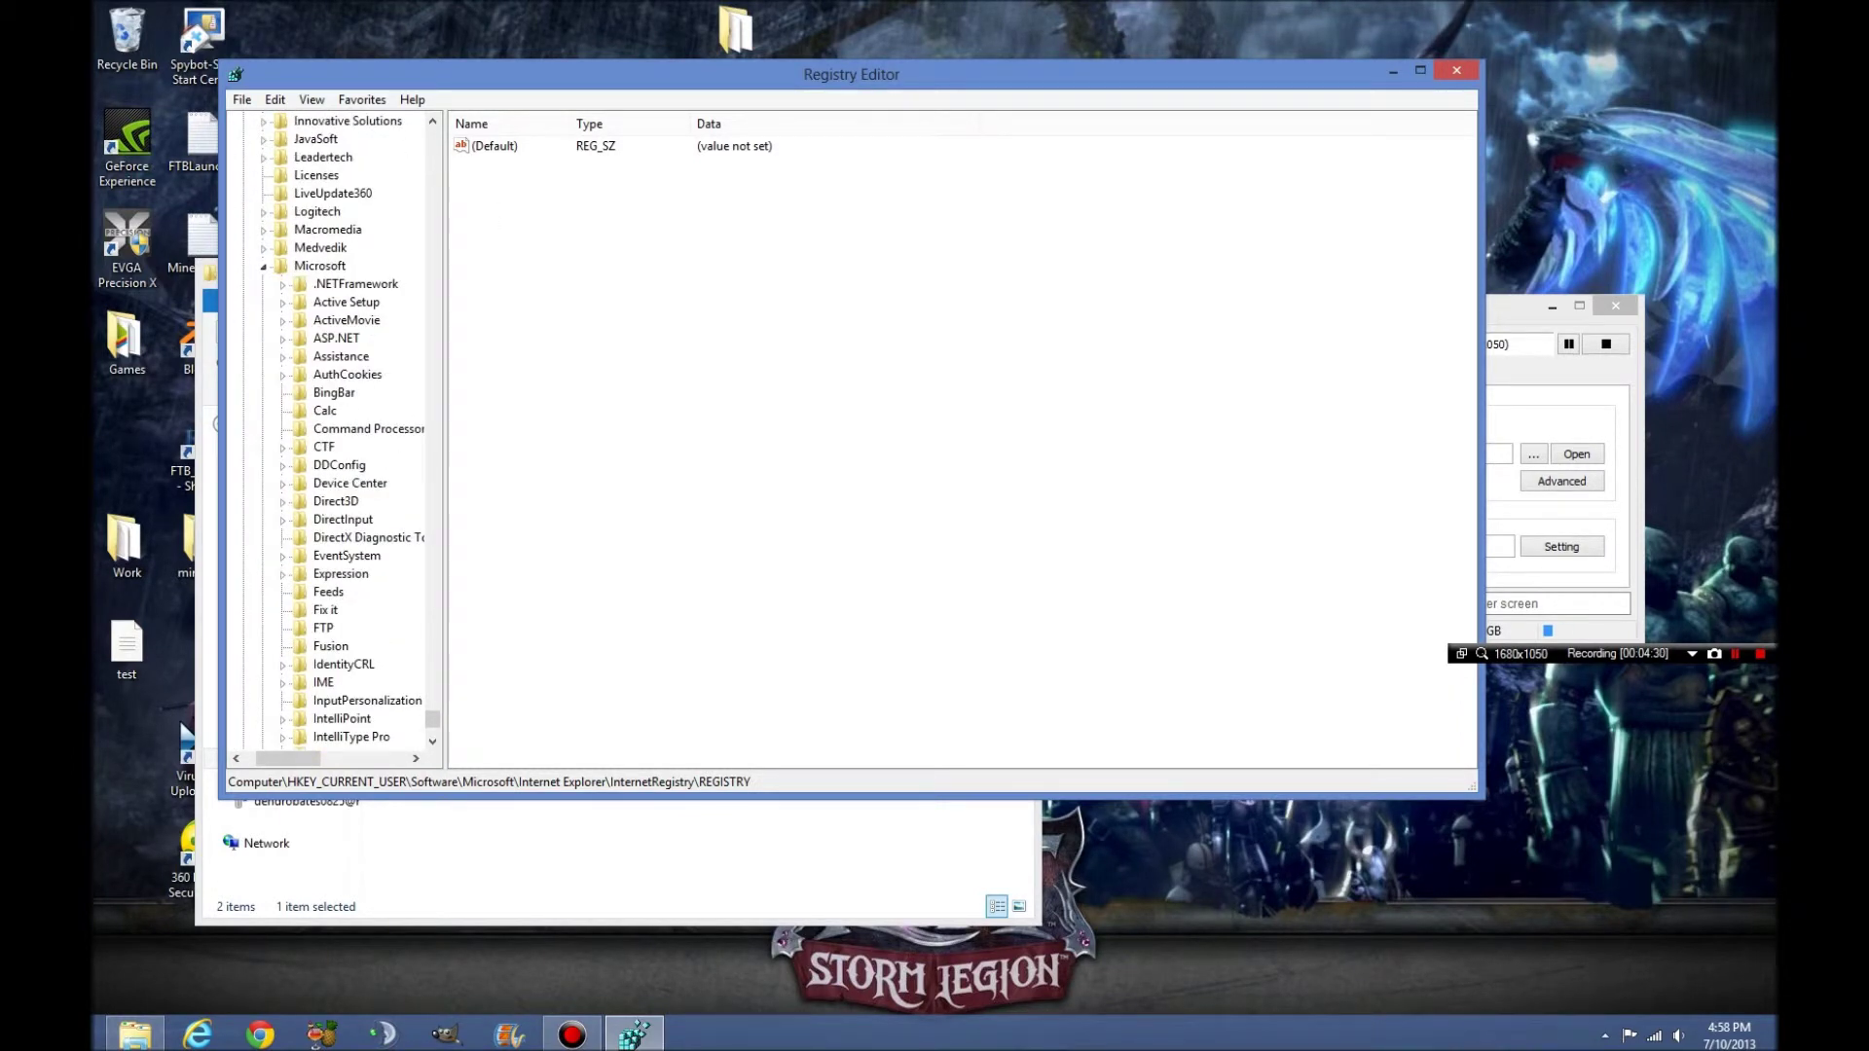
scroll(336, 428, down, 7)
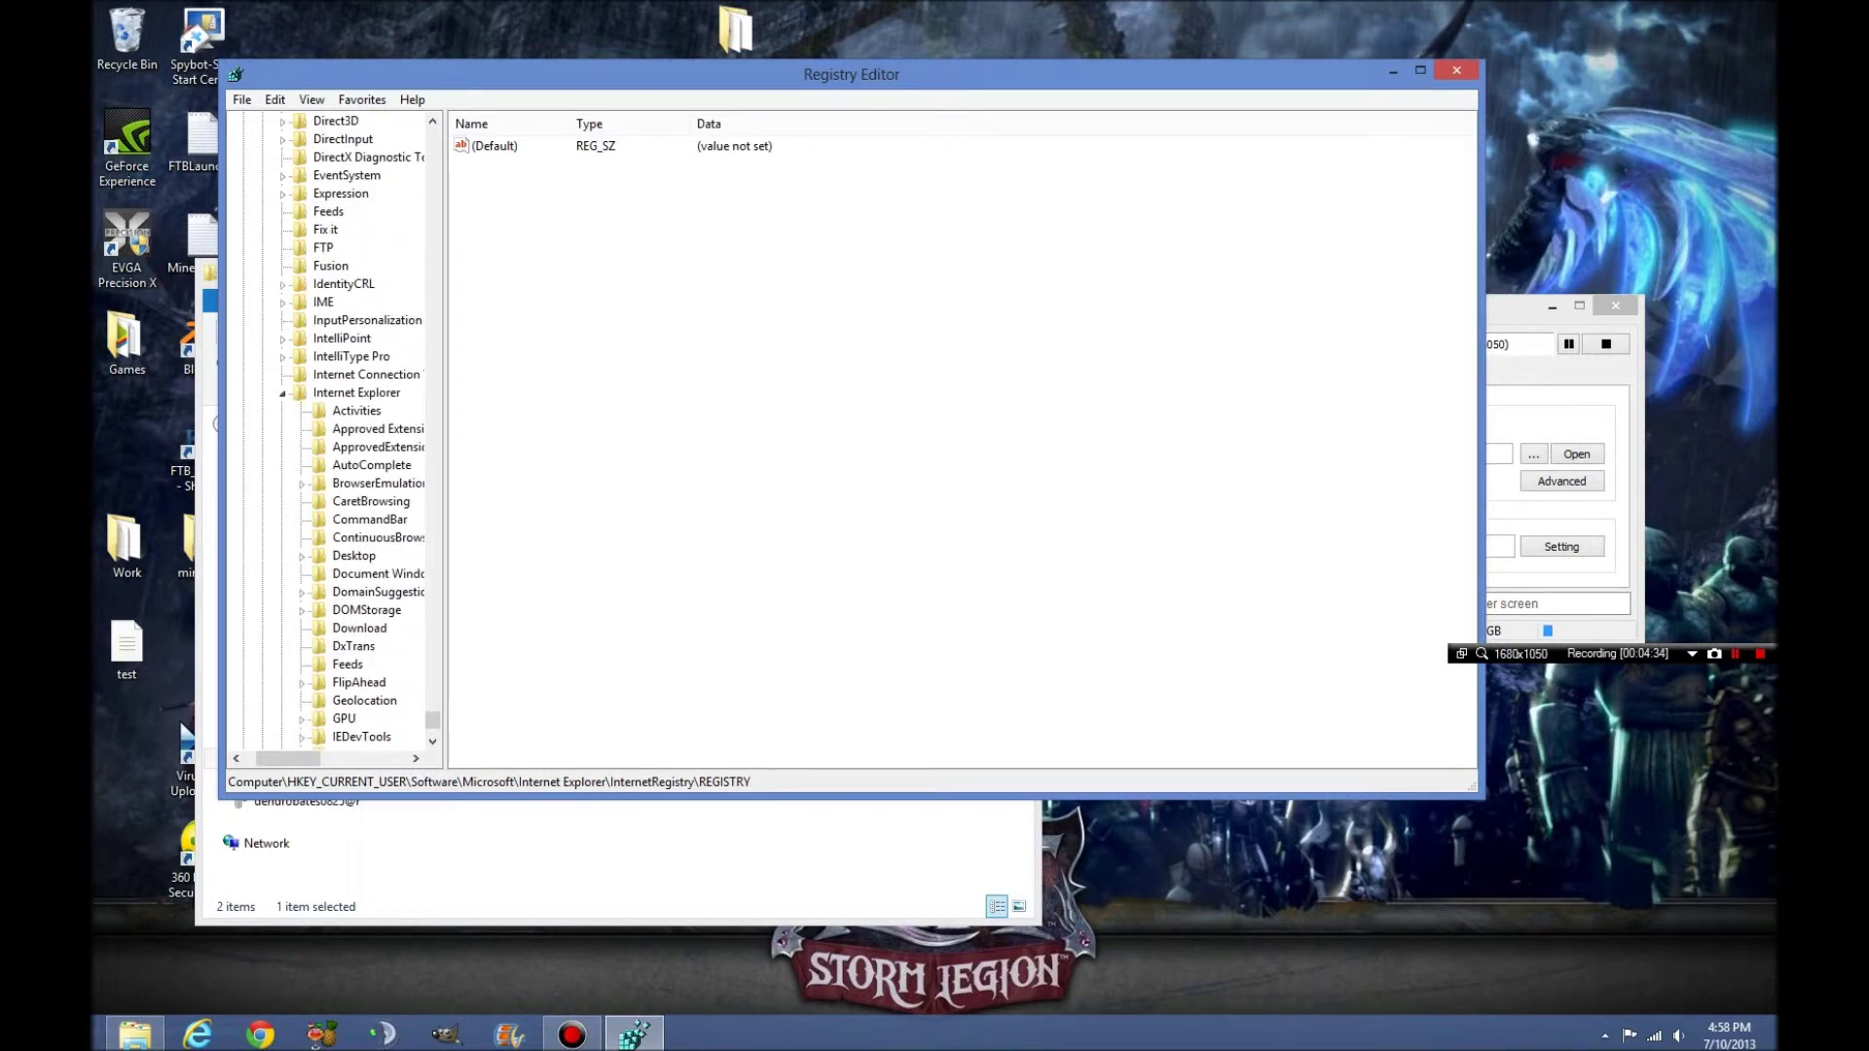
drag(876, 74, 1776, 136)
- Try to delete the x64 folder and sahook.dll from the SiteAdvisor folder, retrying once and skipping items that are in use
drag(714, 603, 621, 459)
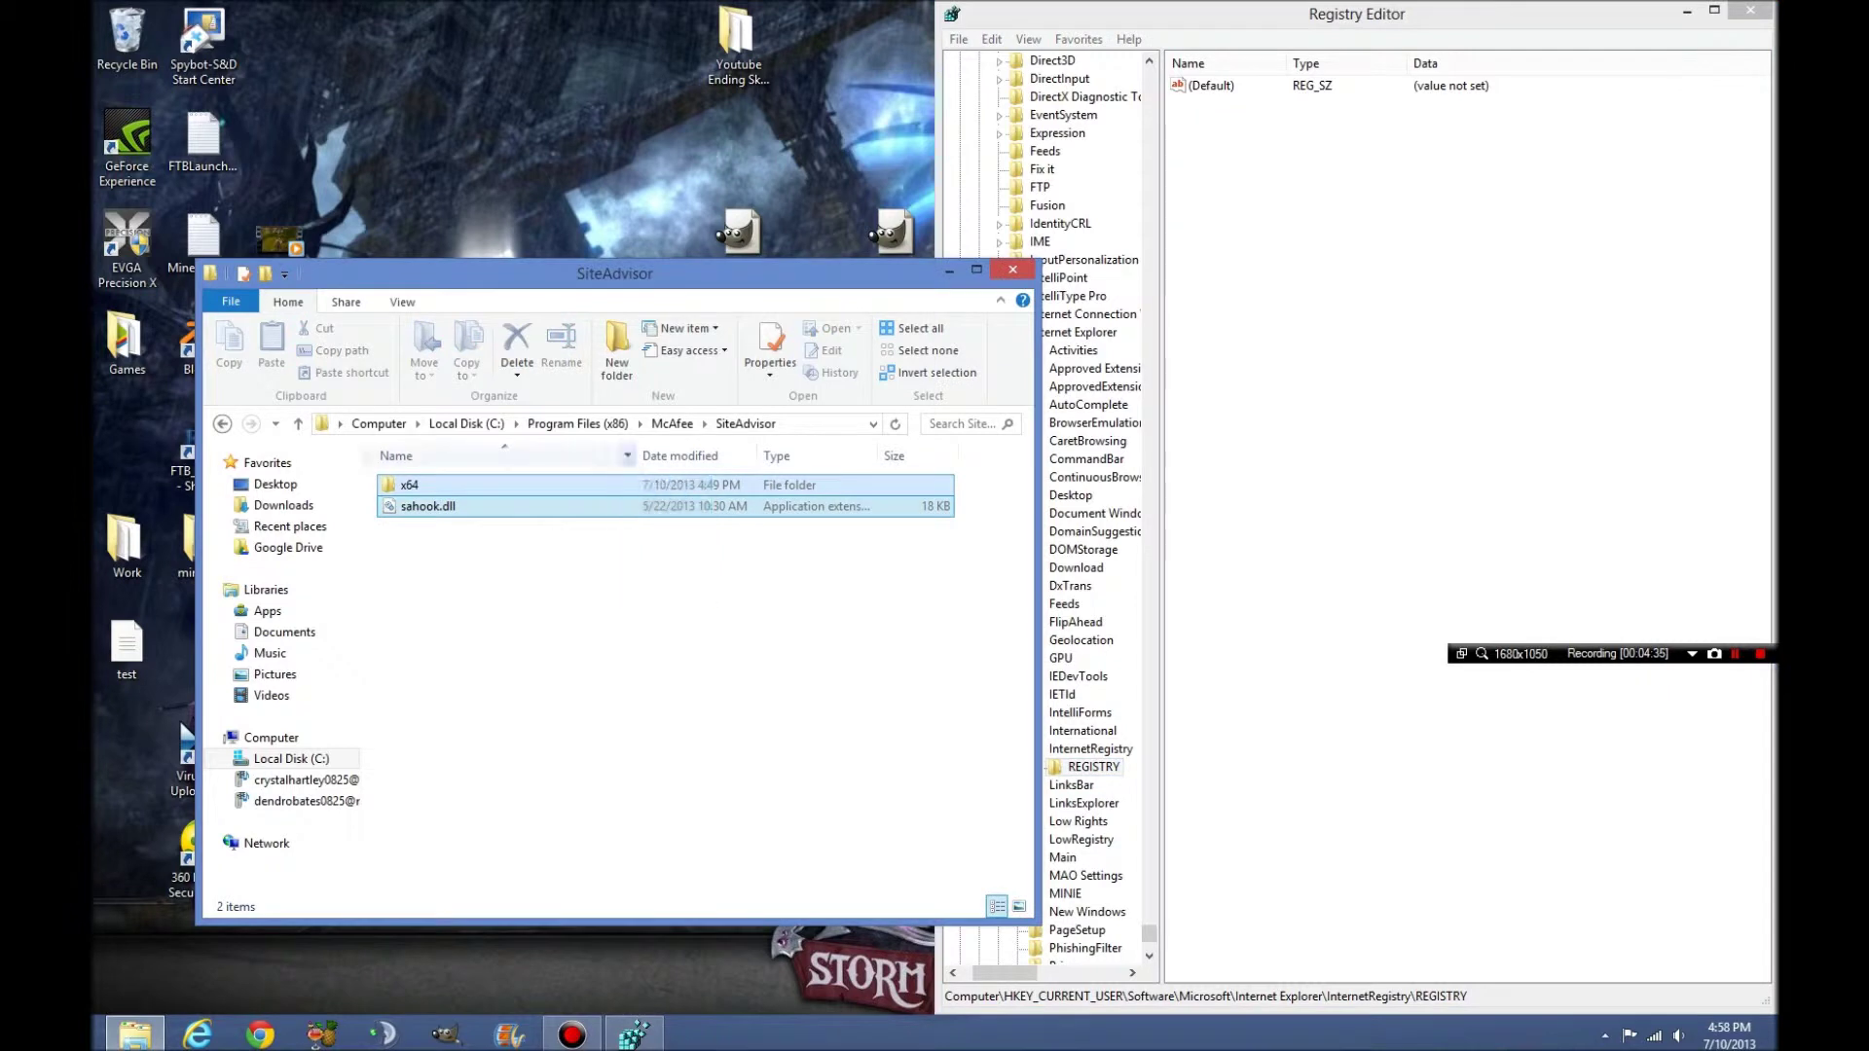
key(Delete)
click(879, 463)
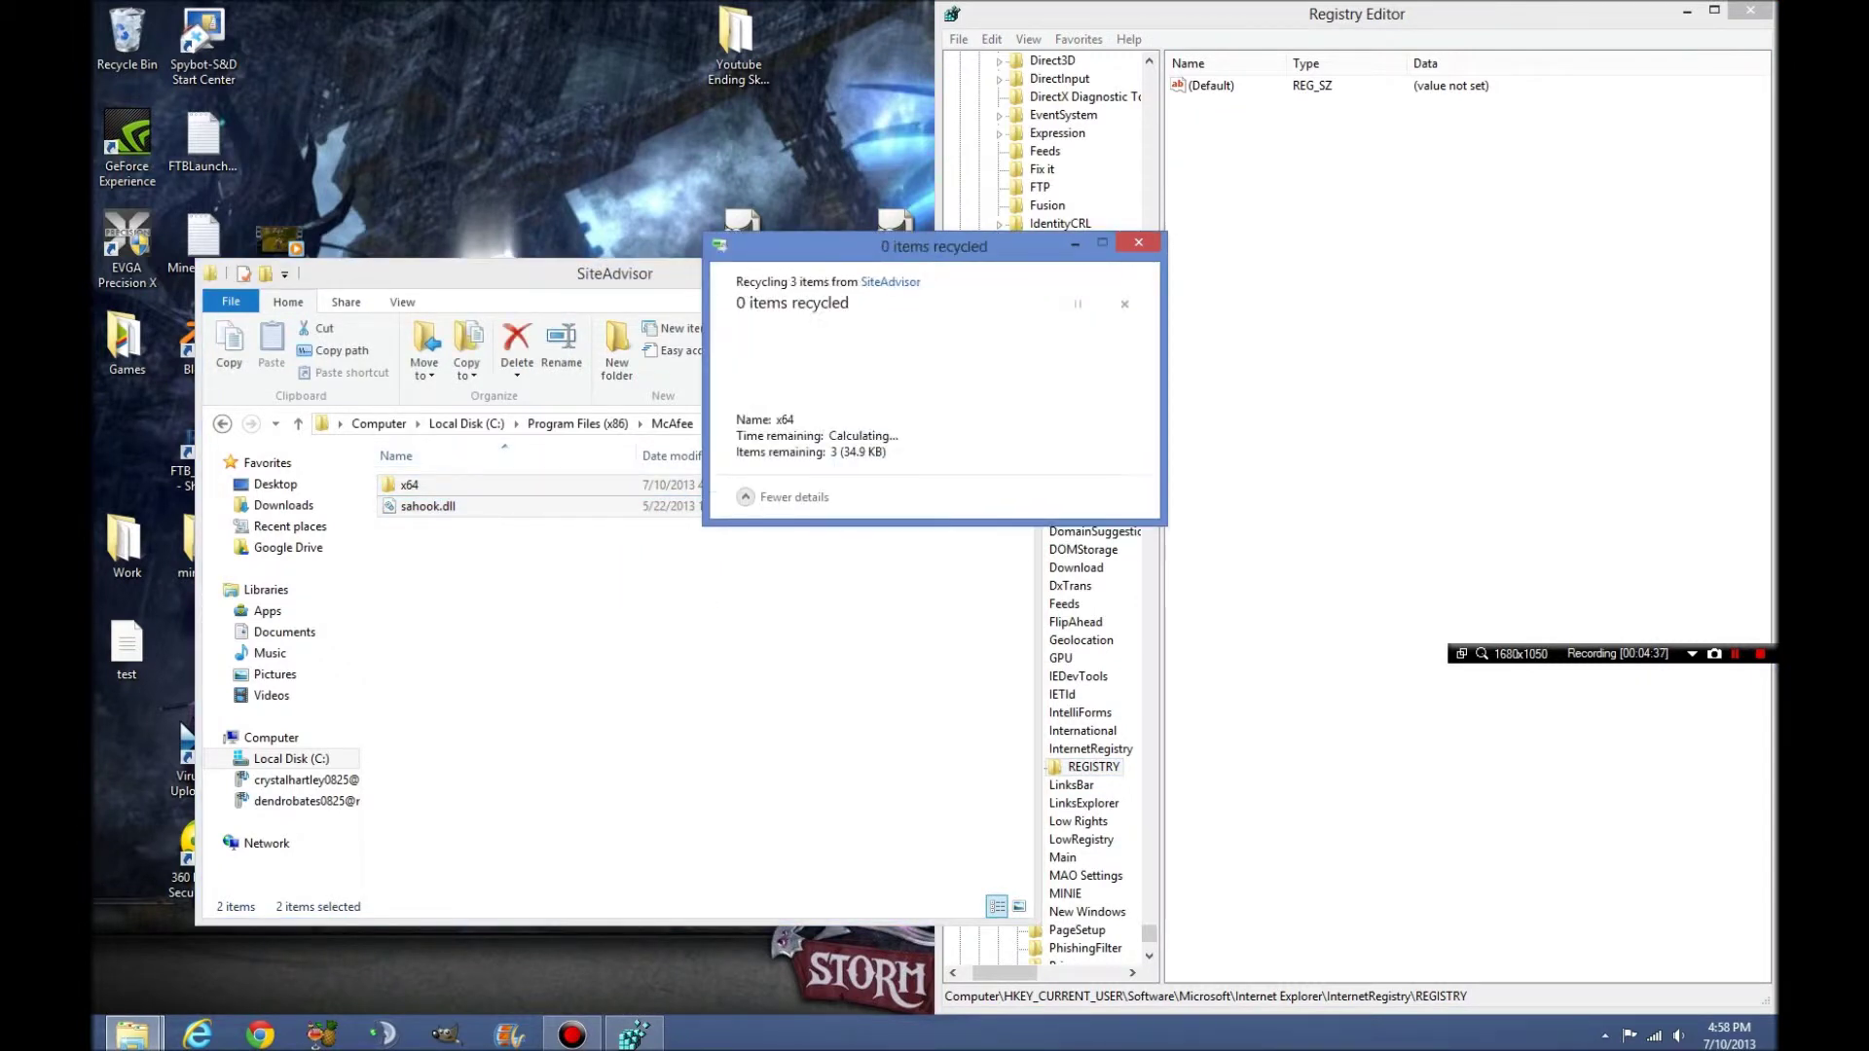
click(879, 463)
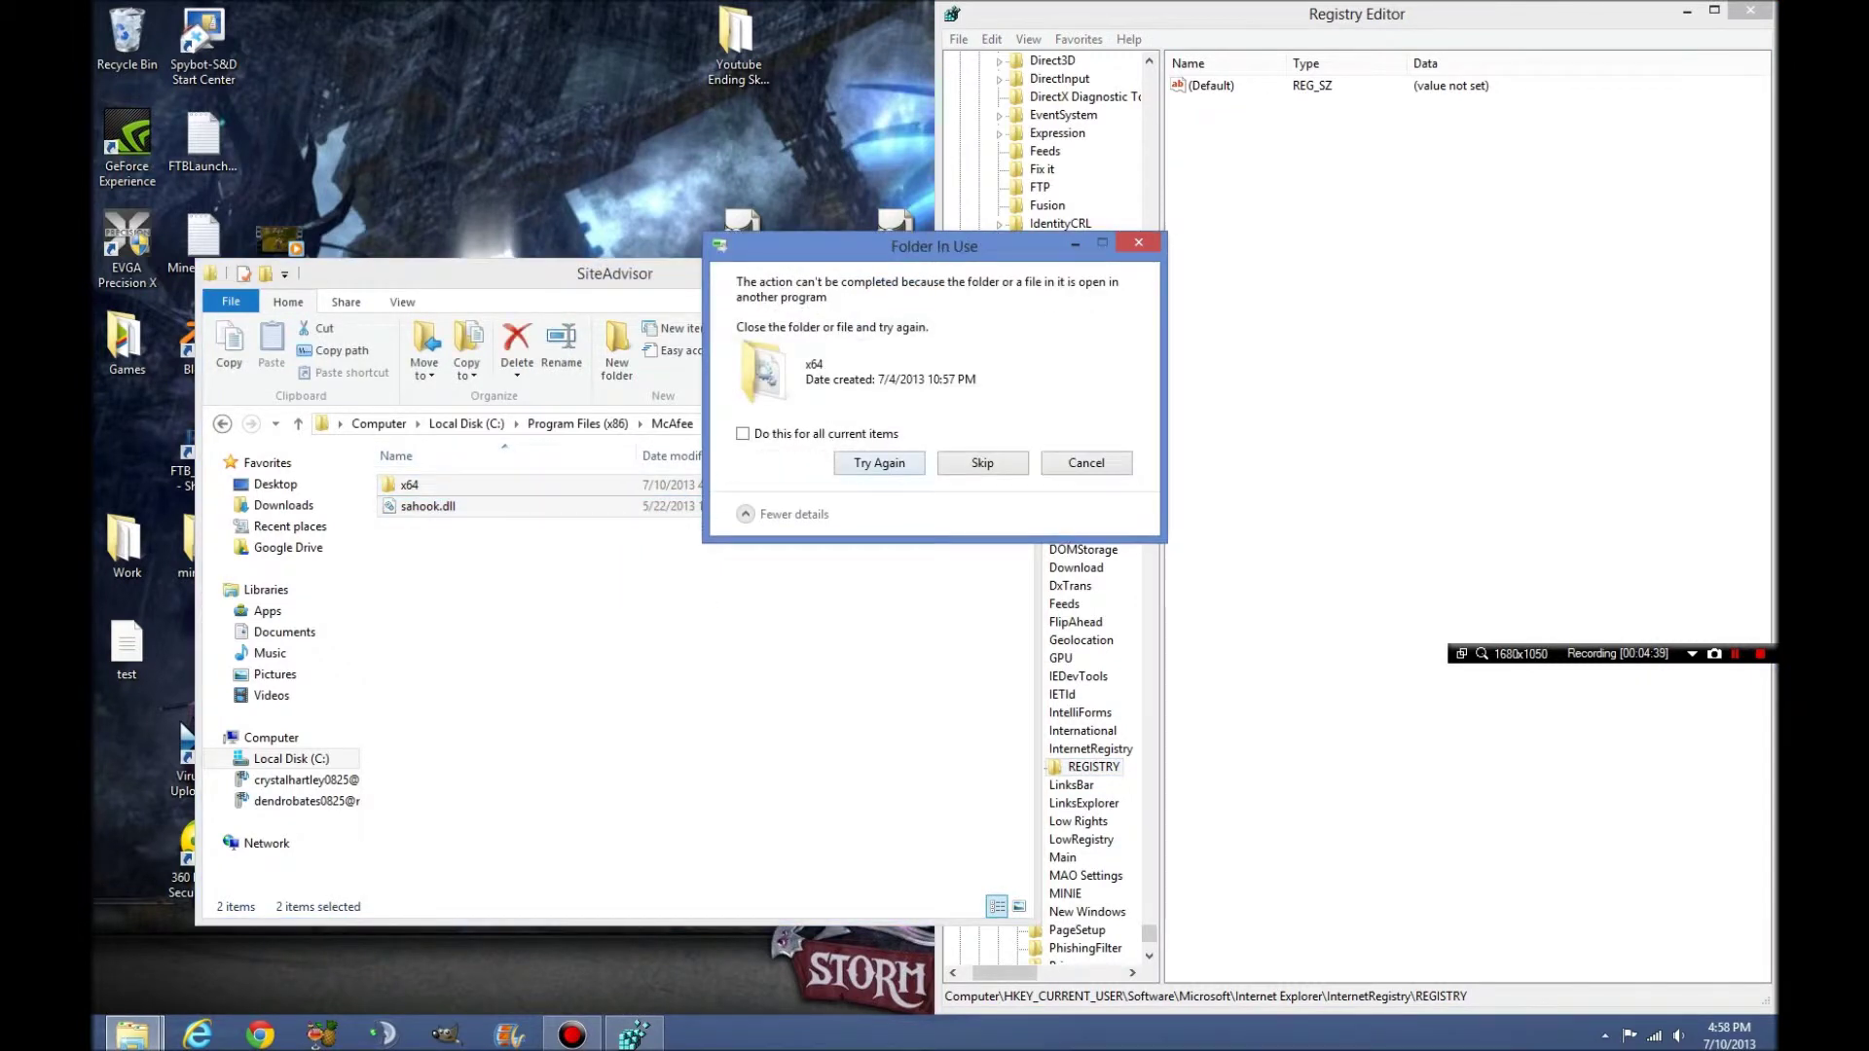
click(982, 466)
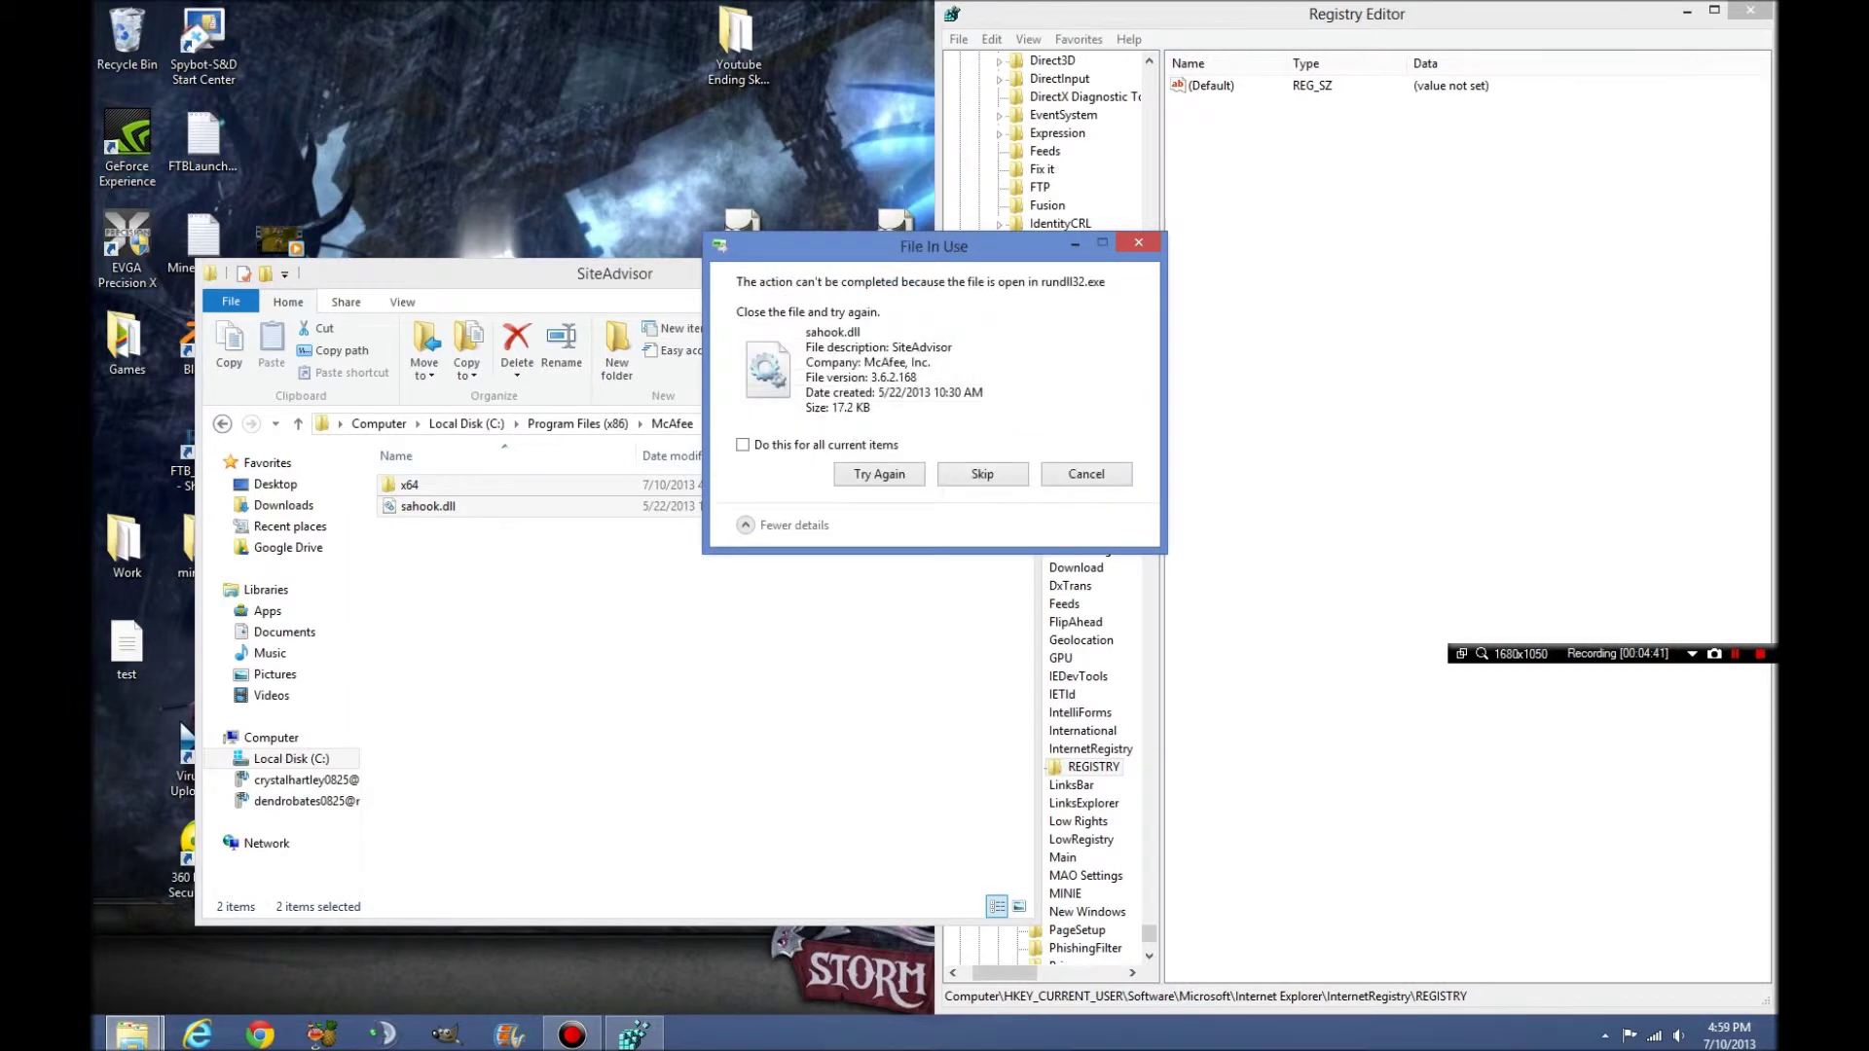
click(982, 474)
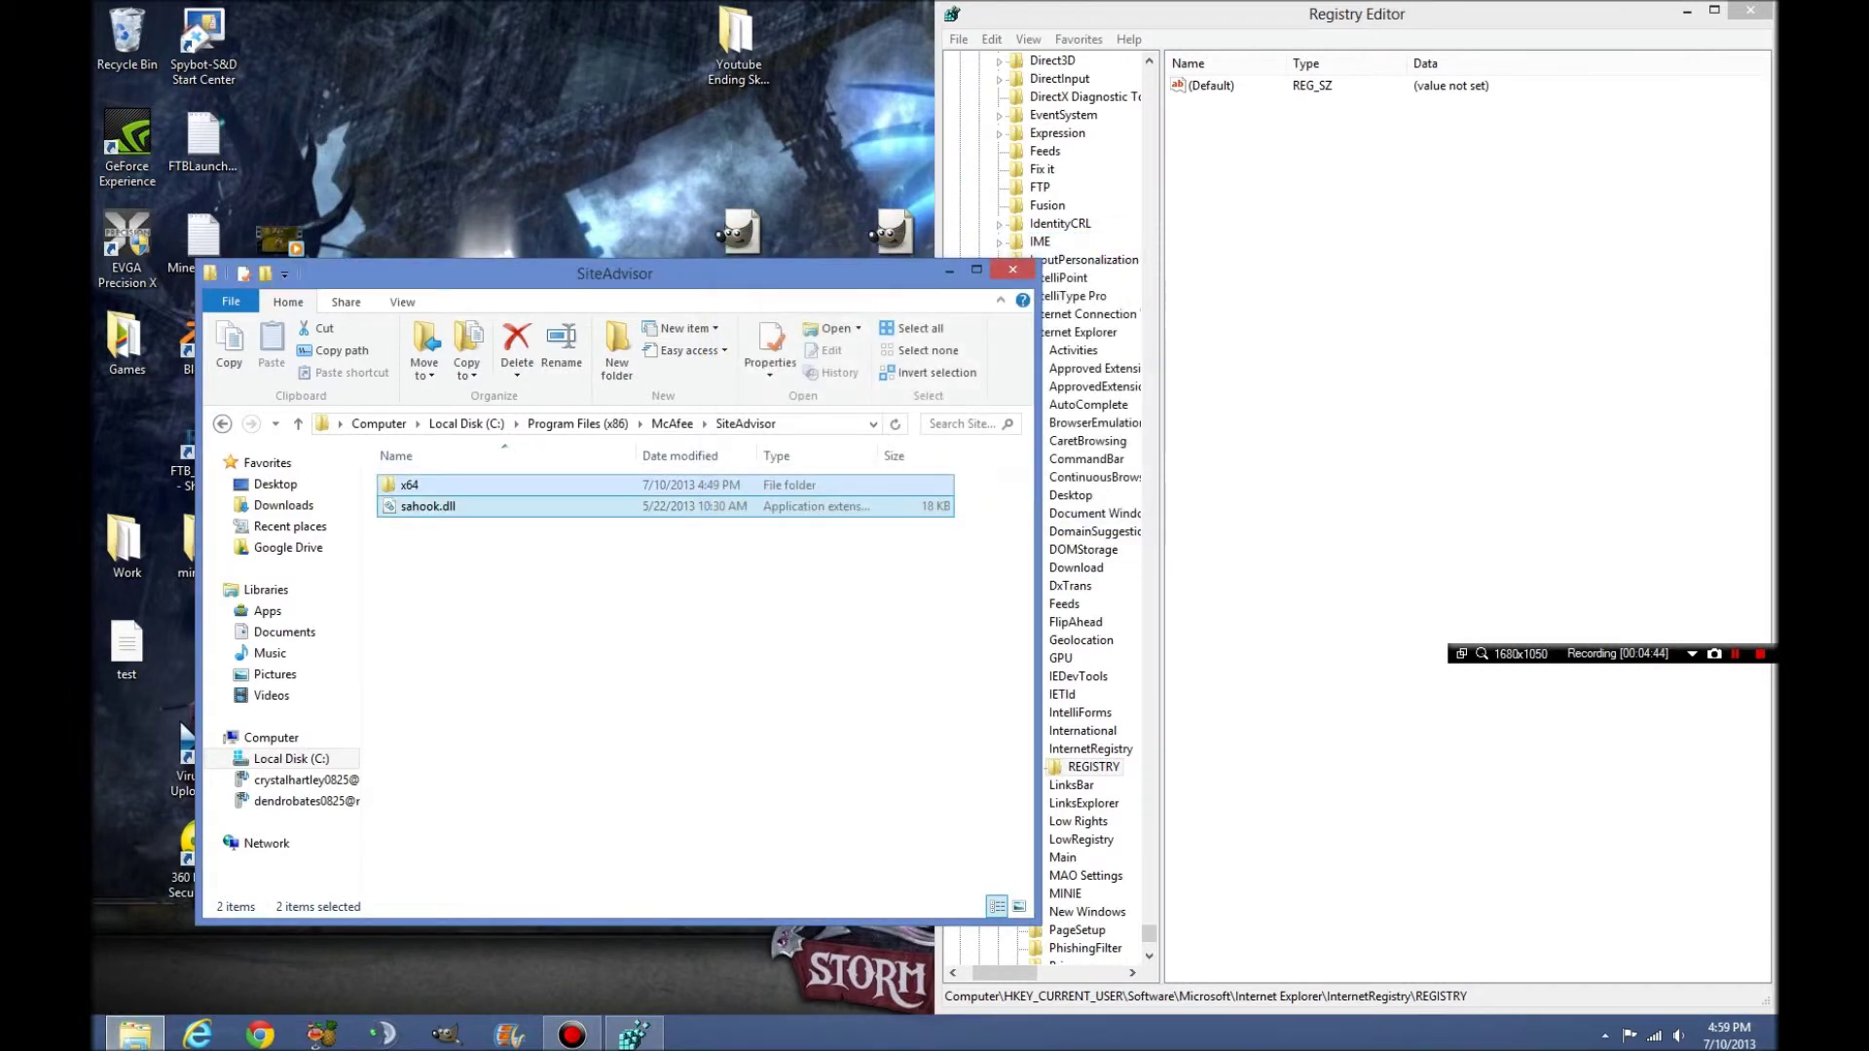
- Check the contents of the x64 folder and return to the SiteAdvisor folder
click(681, 603)
double_click(428, 484)
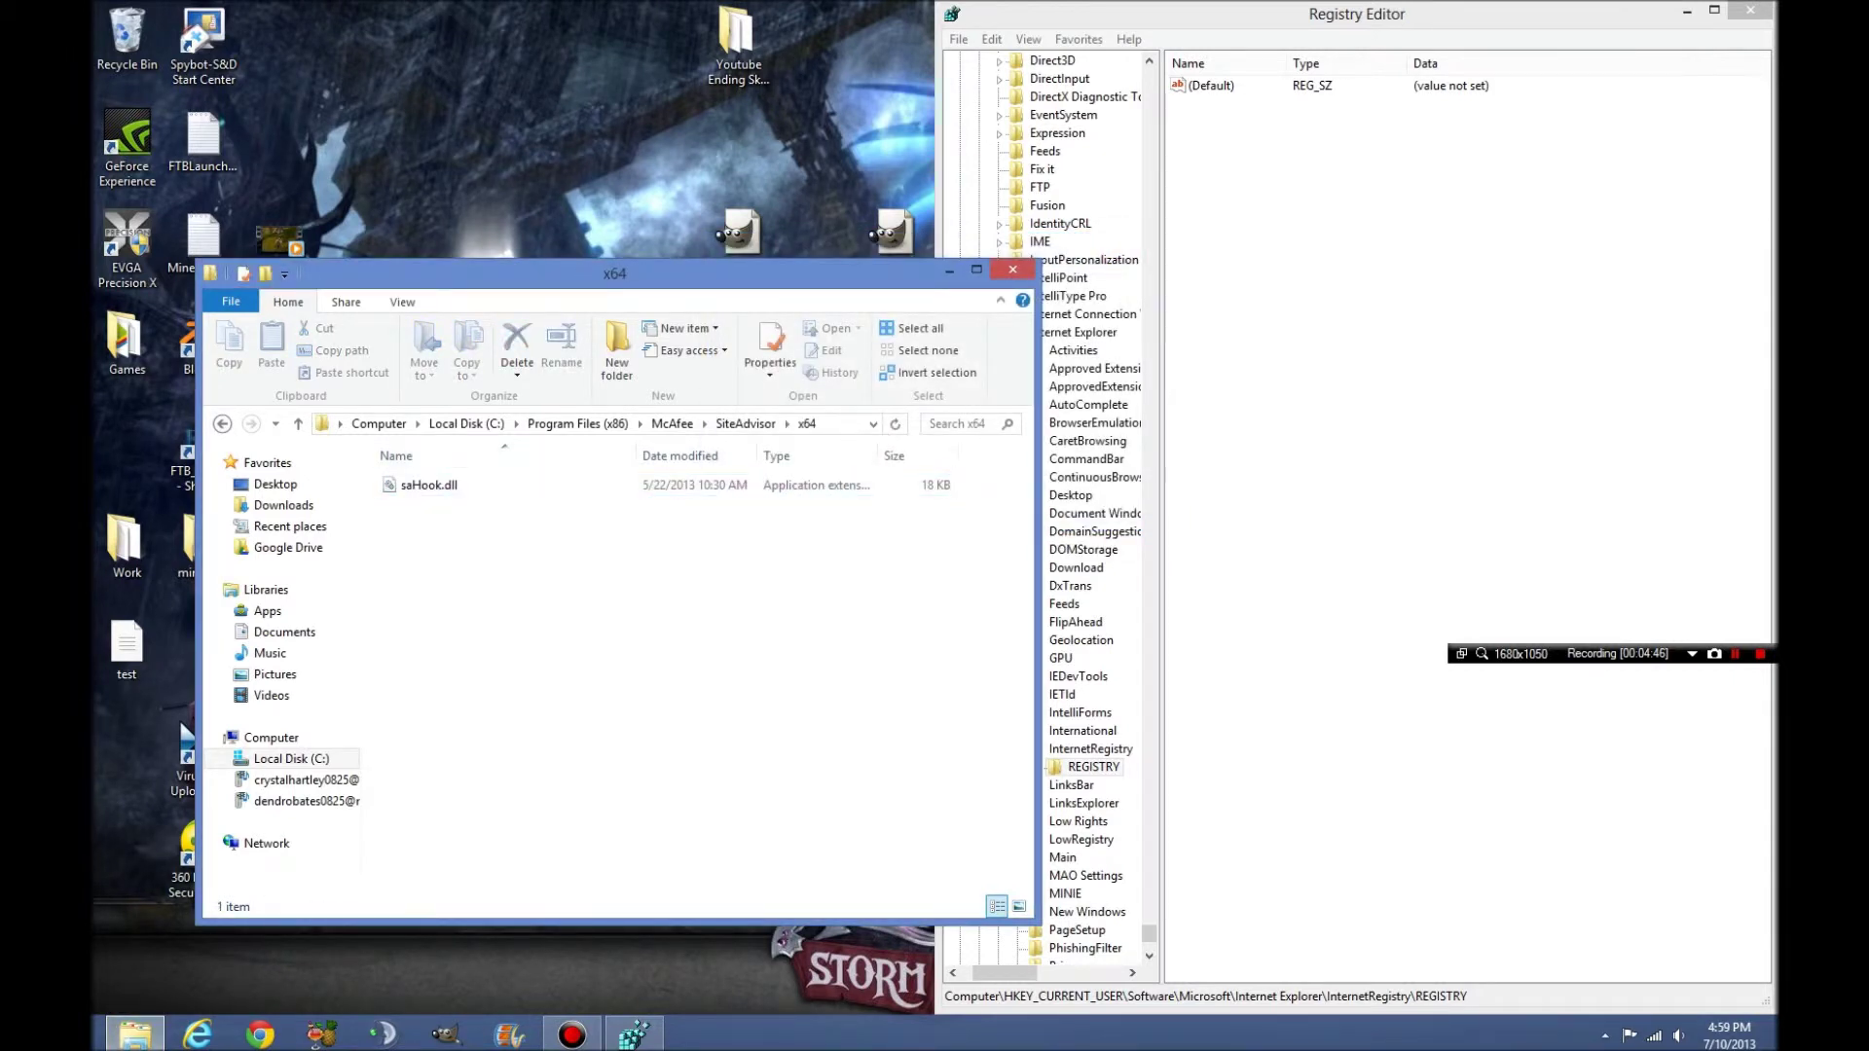
click(299, 424)
- Return to the Registry Editor and continue the search from the InternetRegistry\REGISTRY key to the next McAfee entry
drag(1236, 13, 1197, 14)
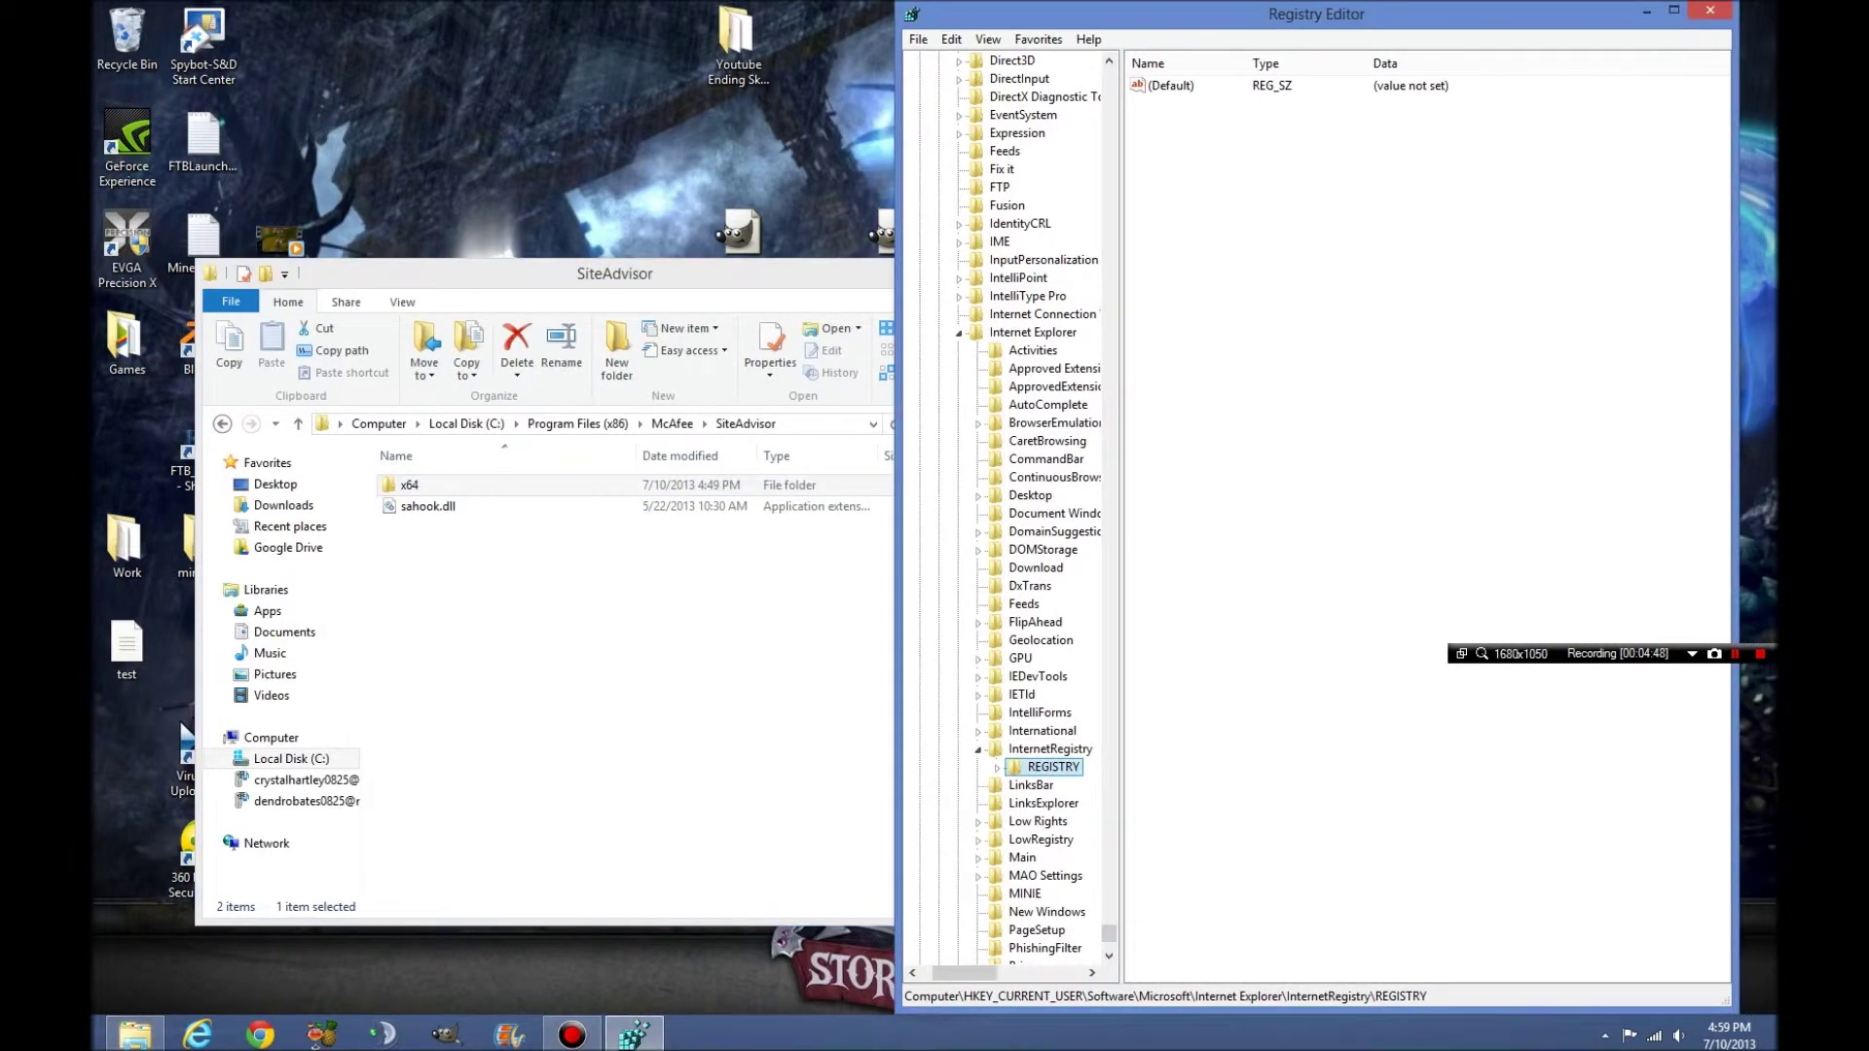
scroll(1007, 506, down, 6)
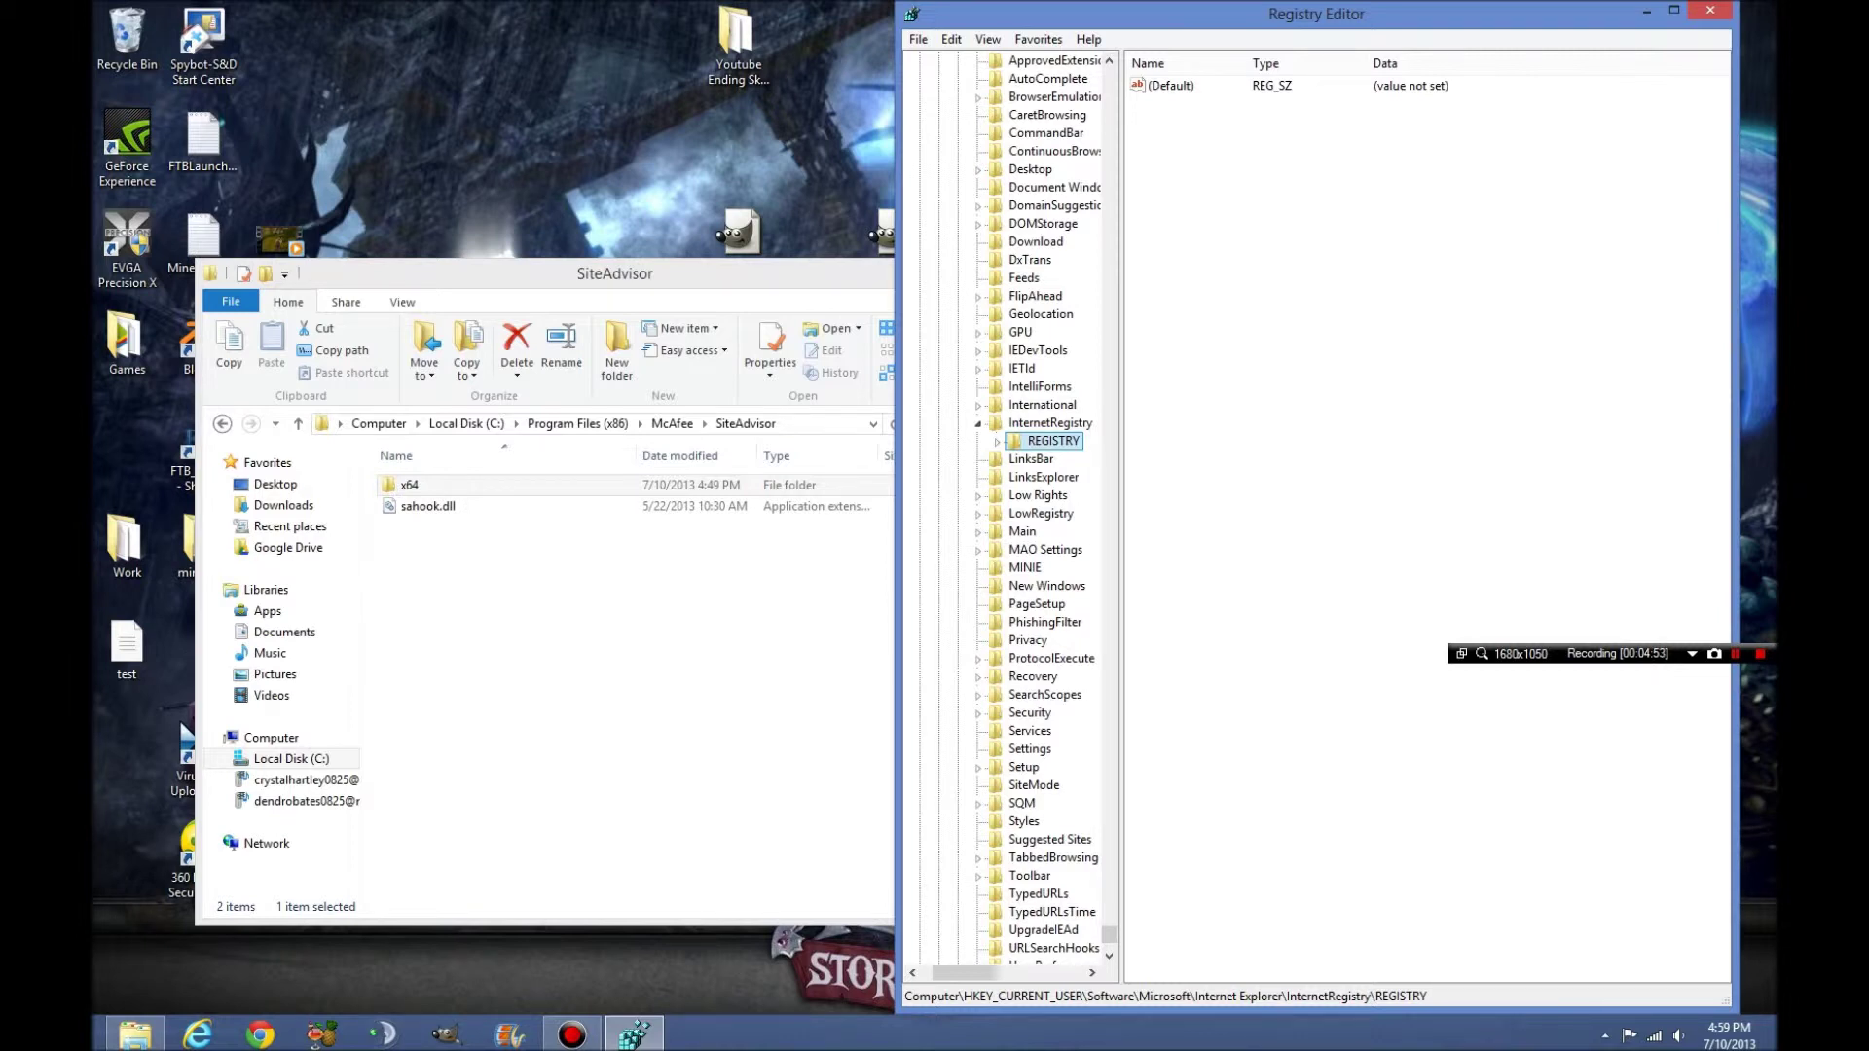
scroll(1012, 506, down, 2)
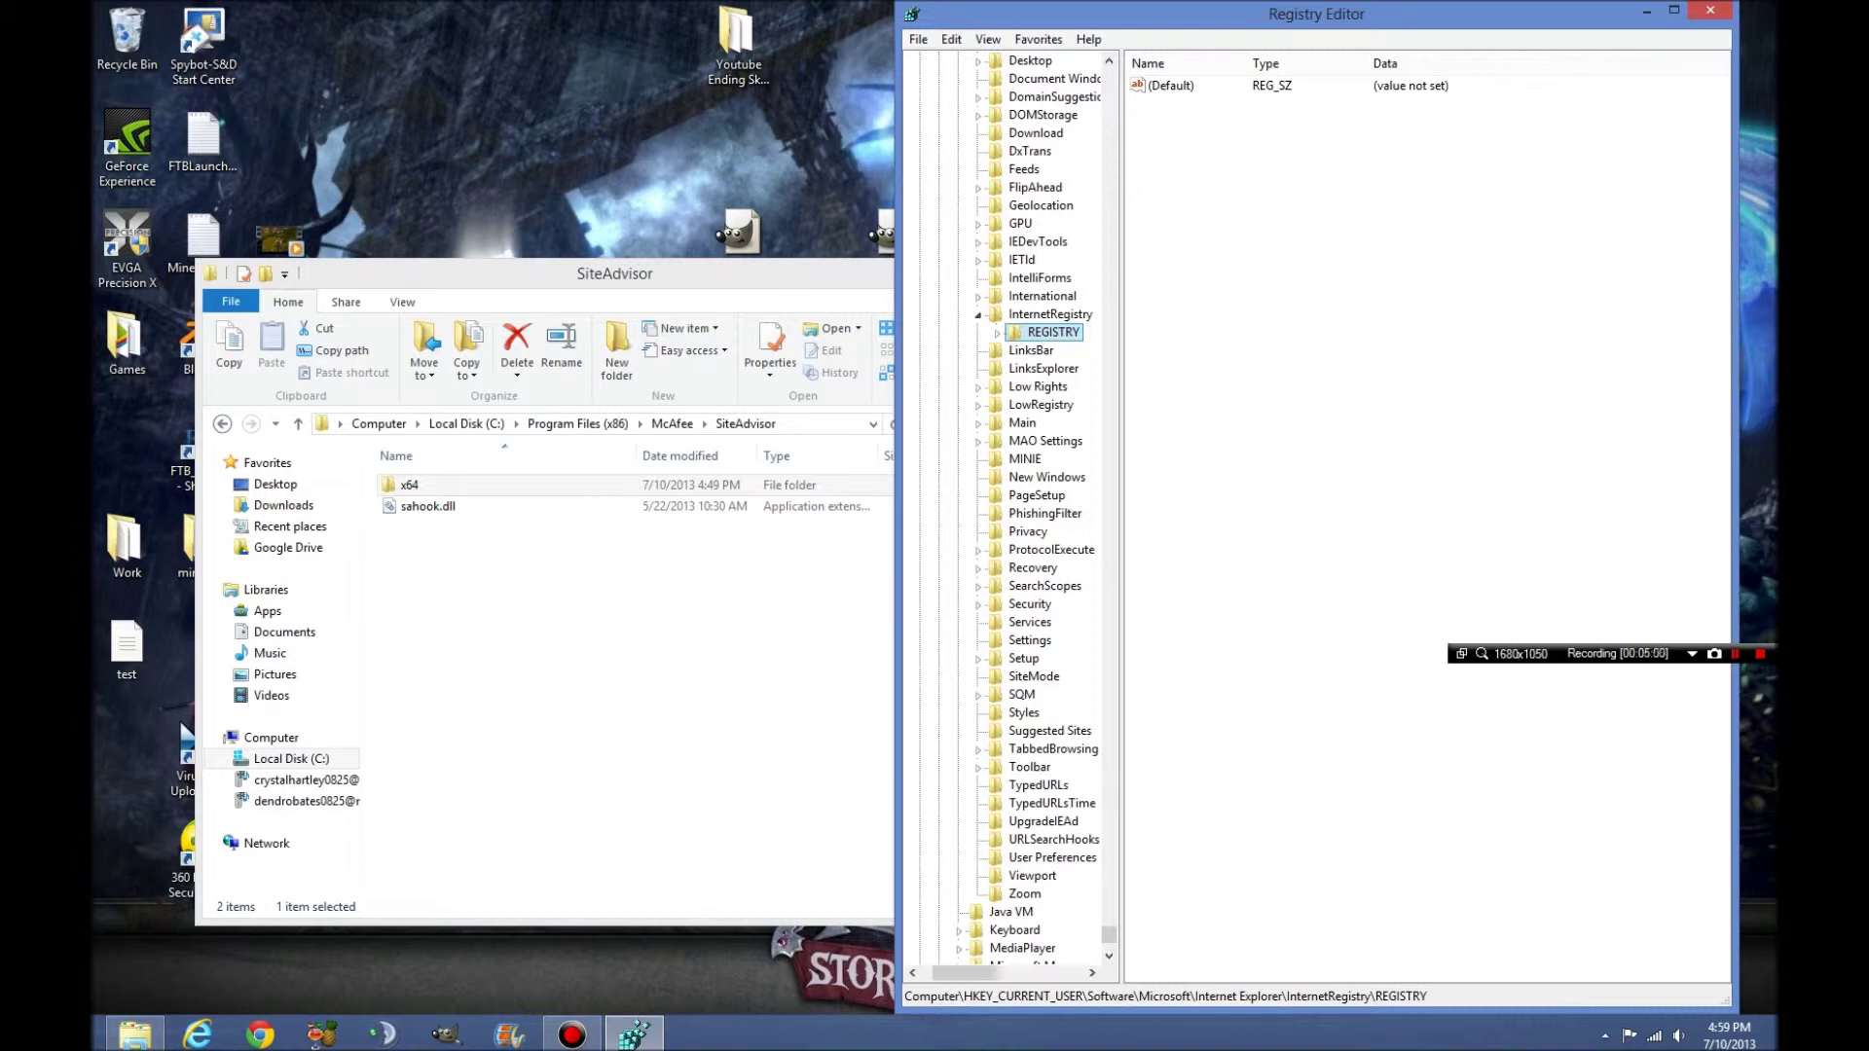
click(918, 39)
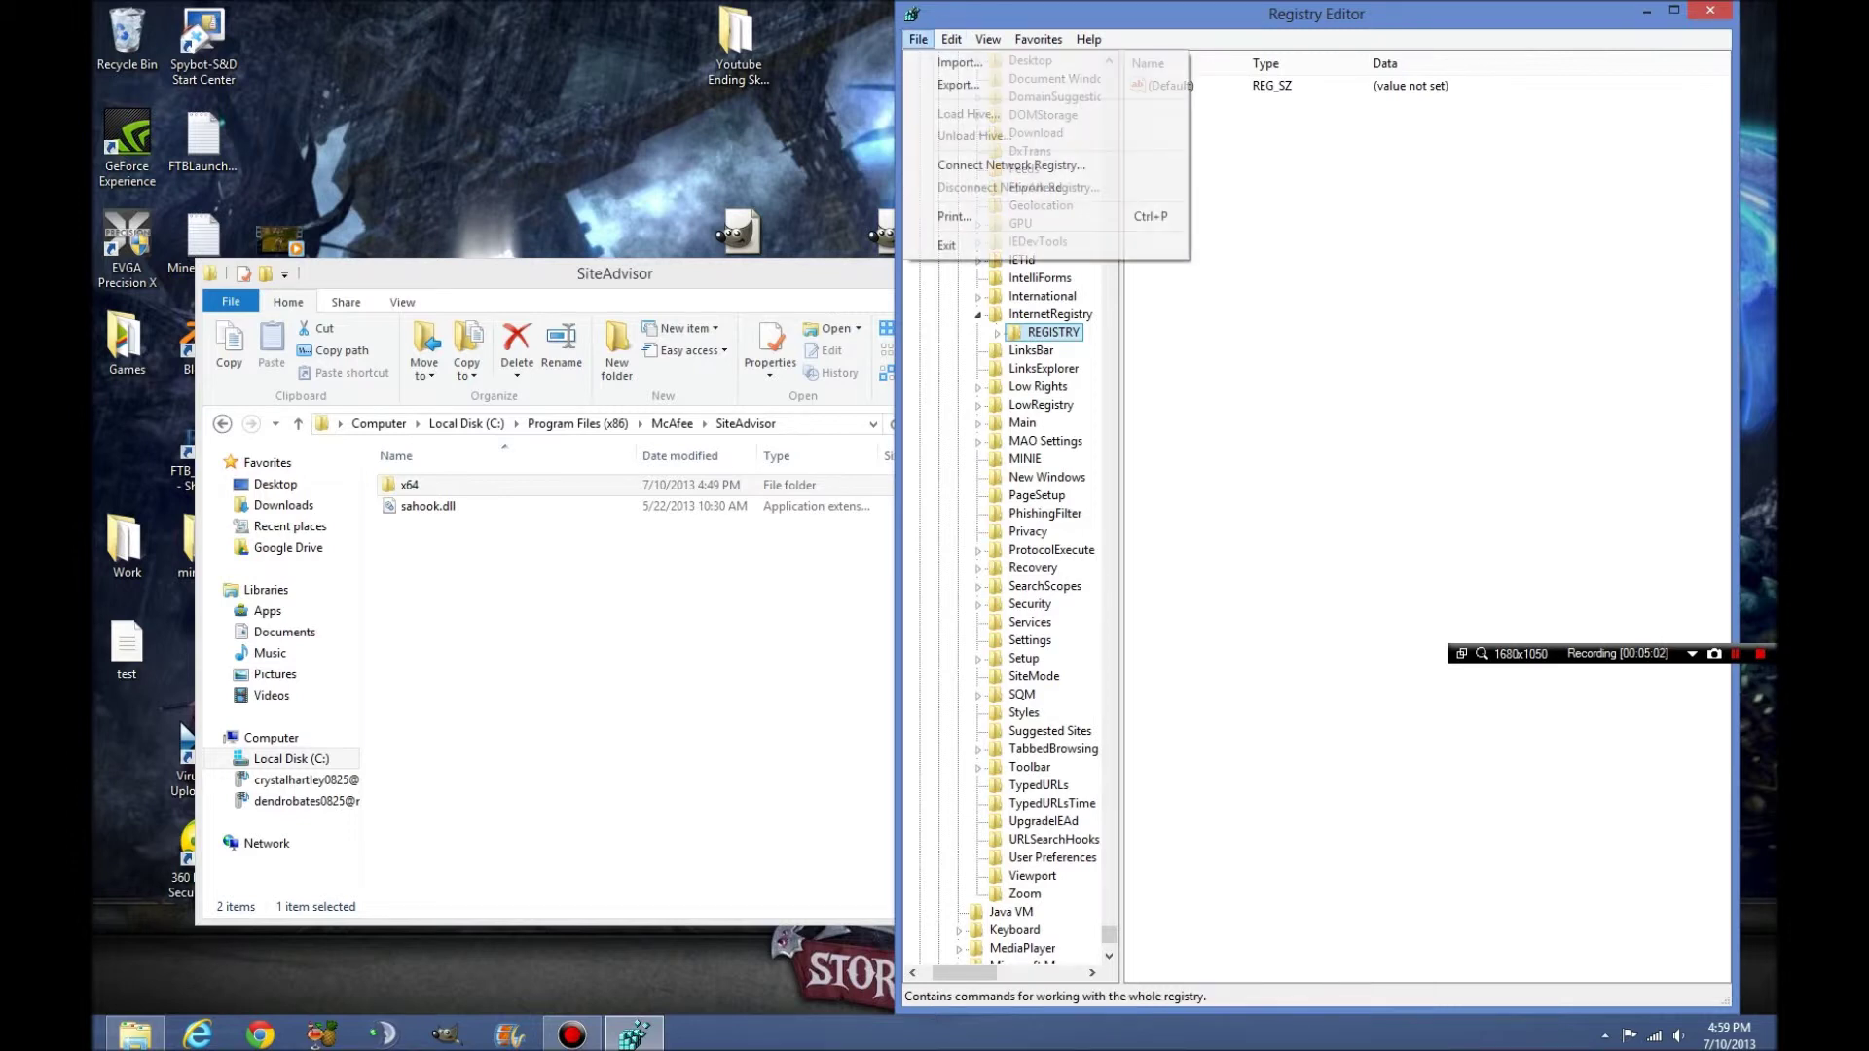
mouse_move(951, 39)
key(Up)
key(Up)
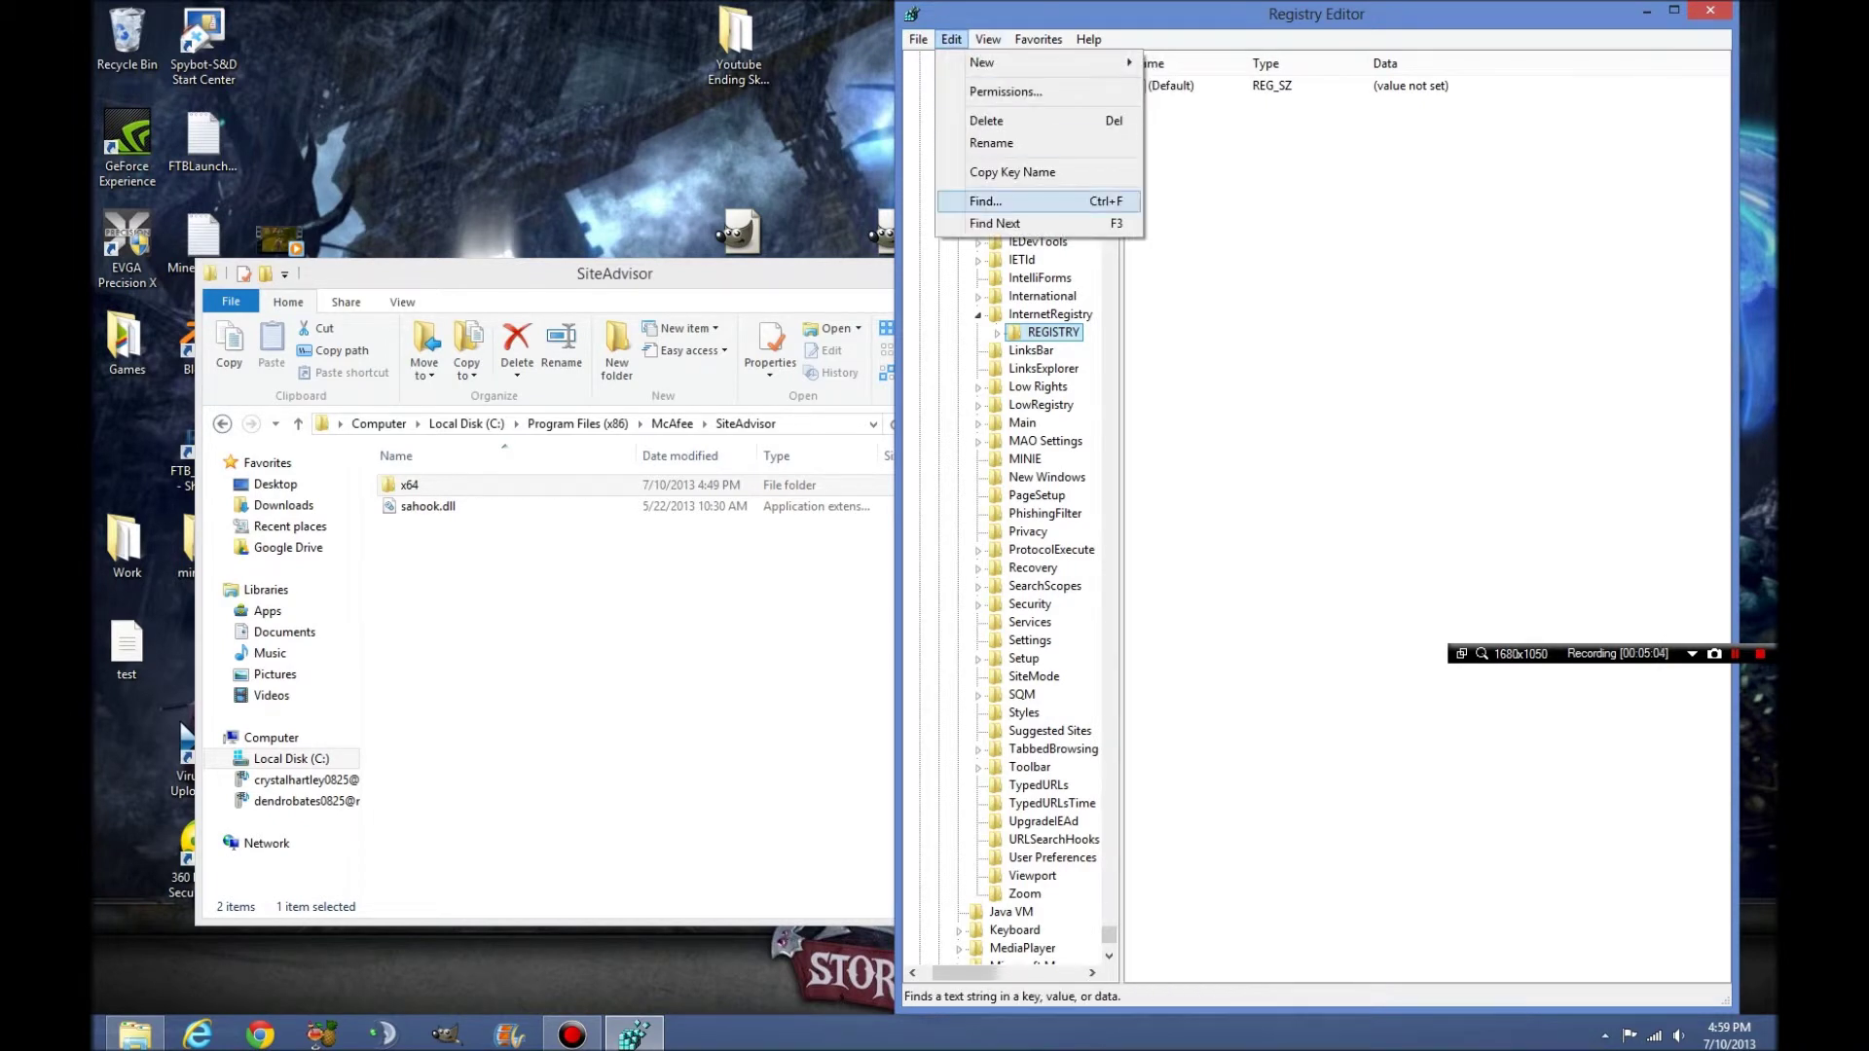
click(995, 224)
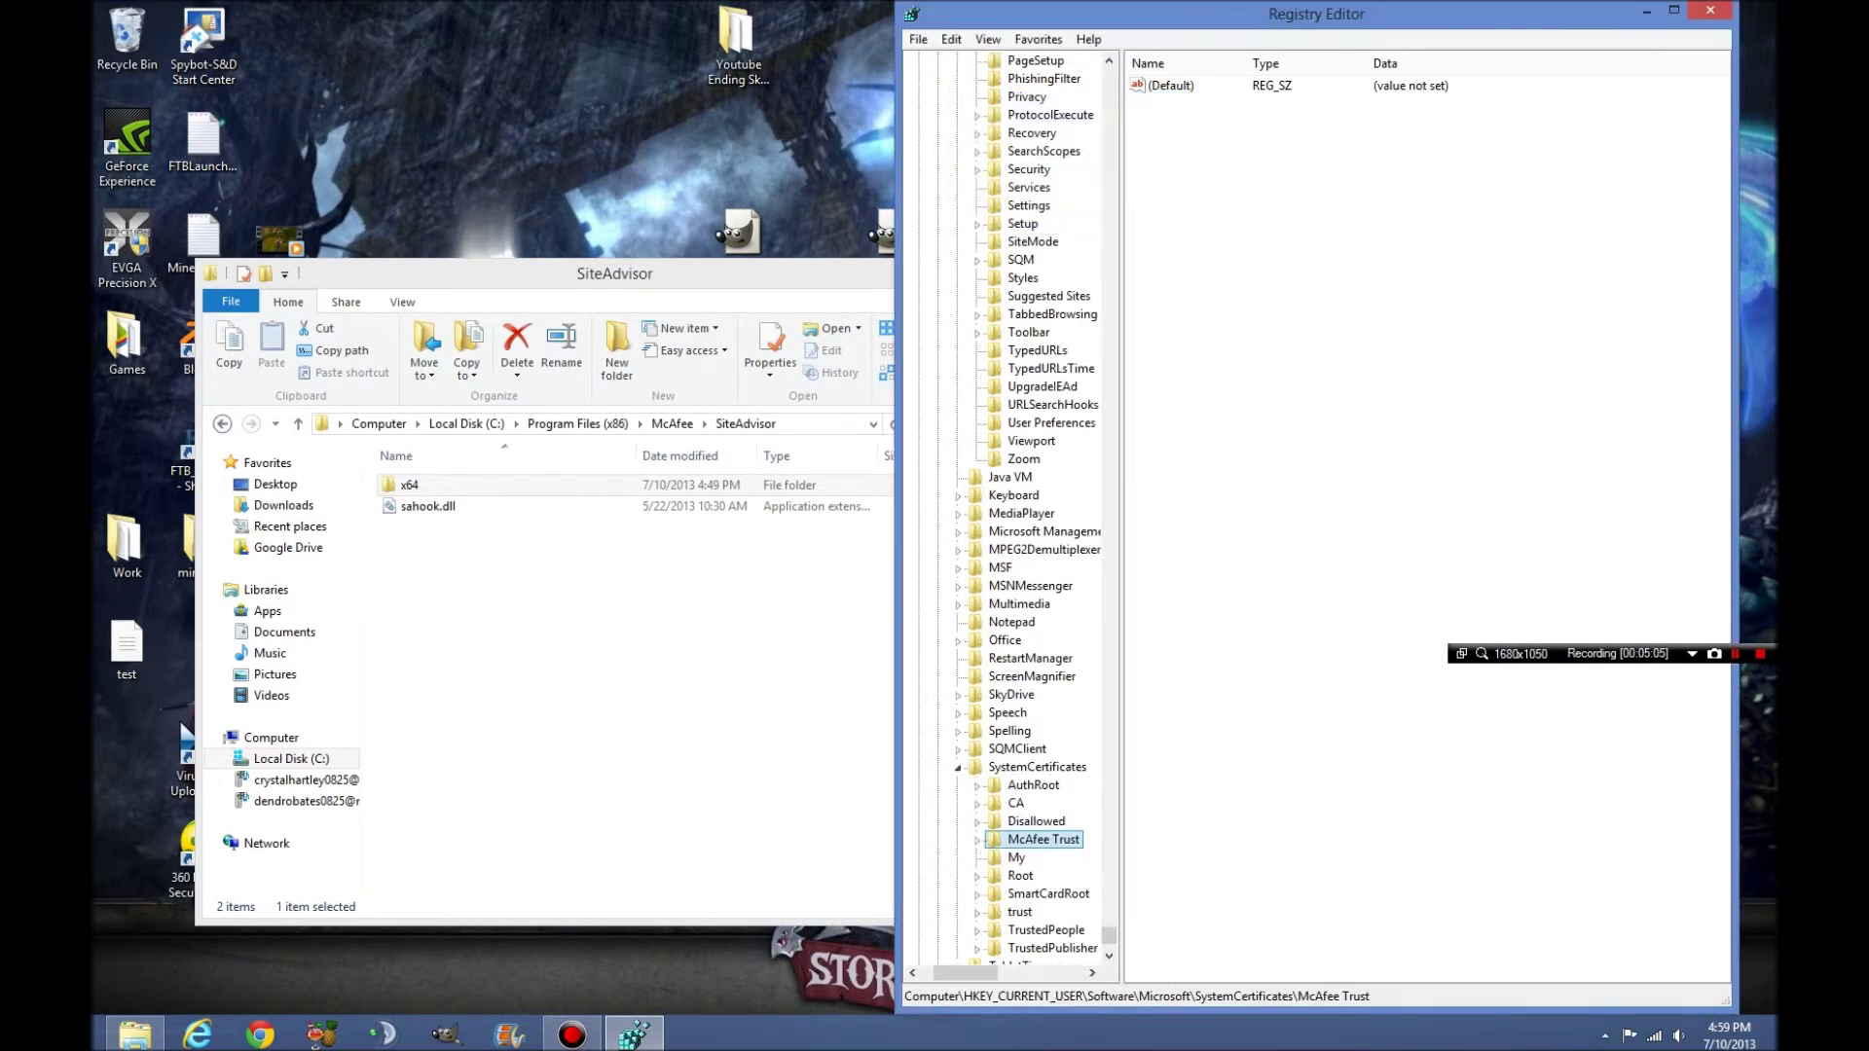
scroll(1012, 508, down, 1)
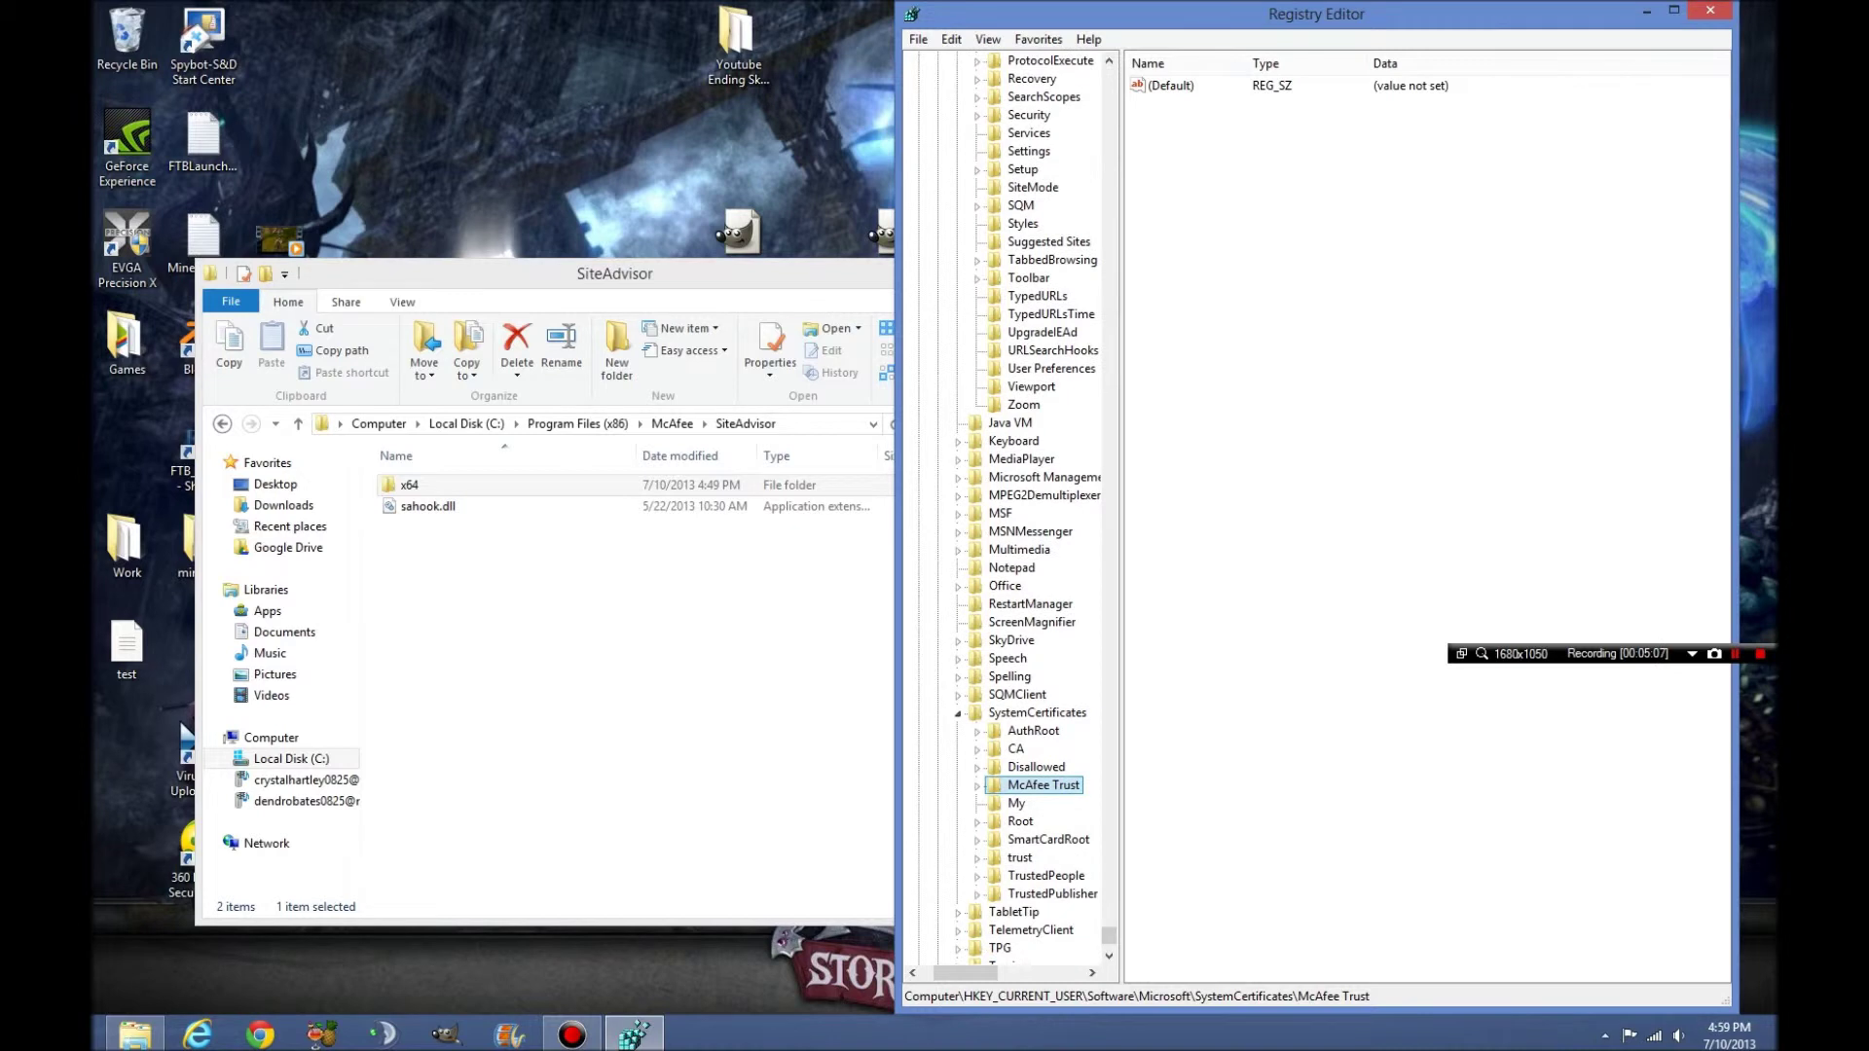
key(Delete)
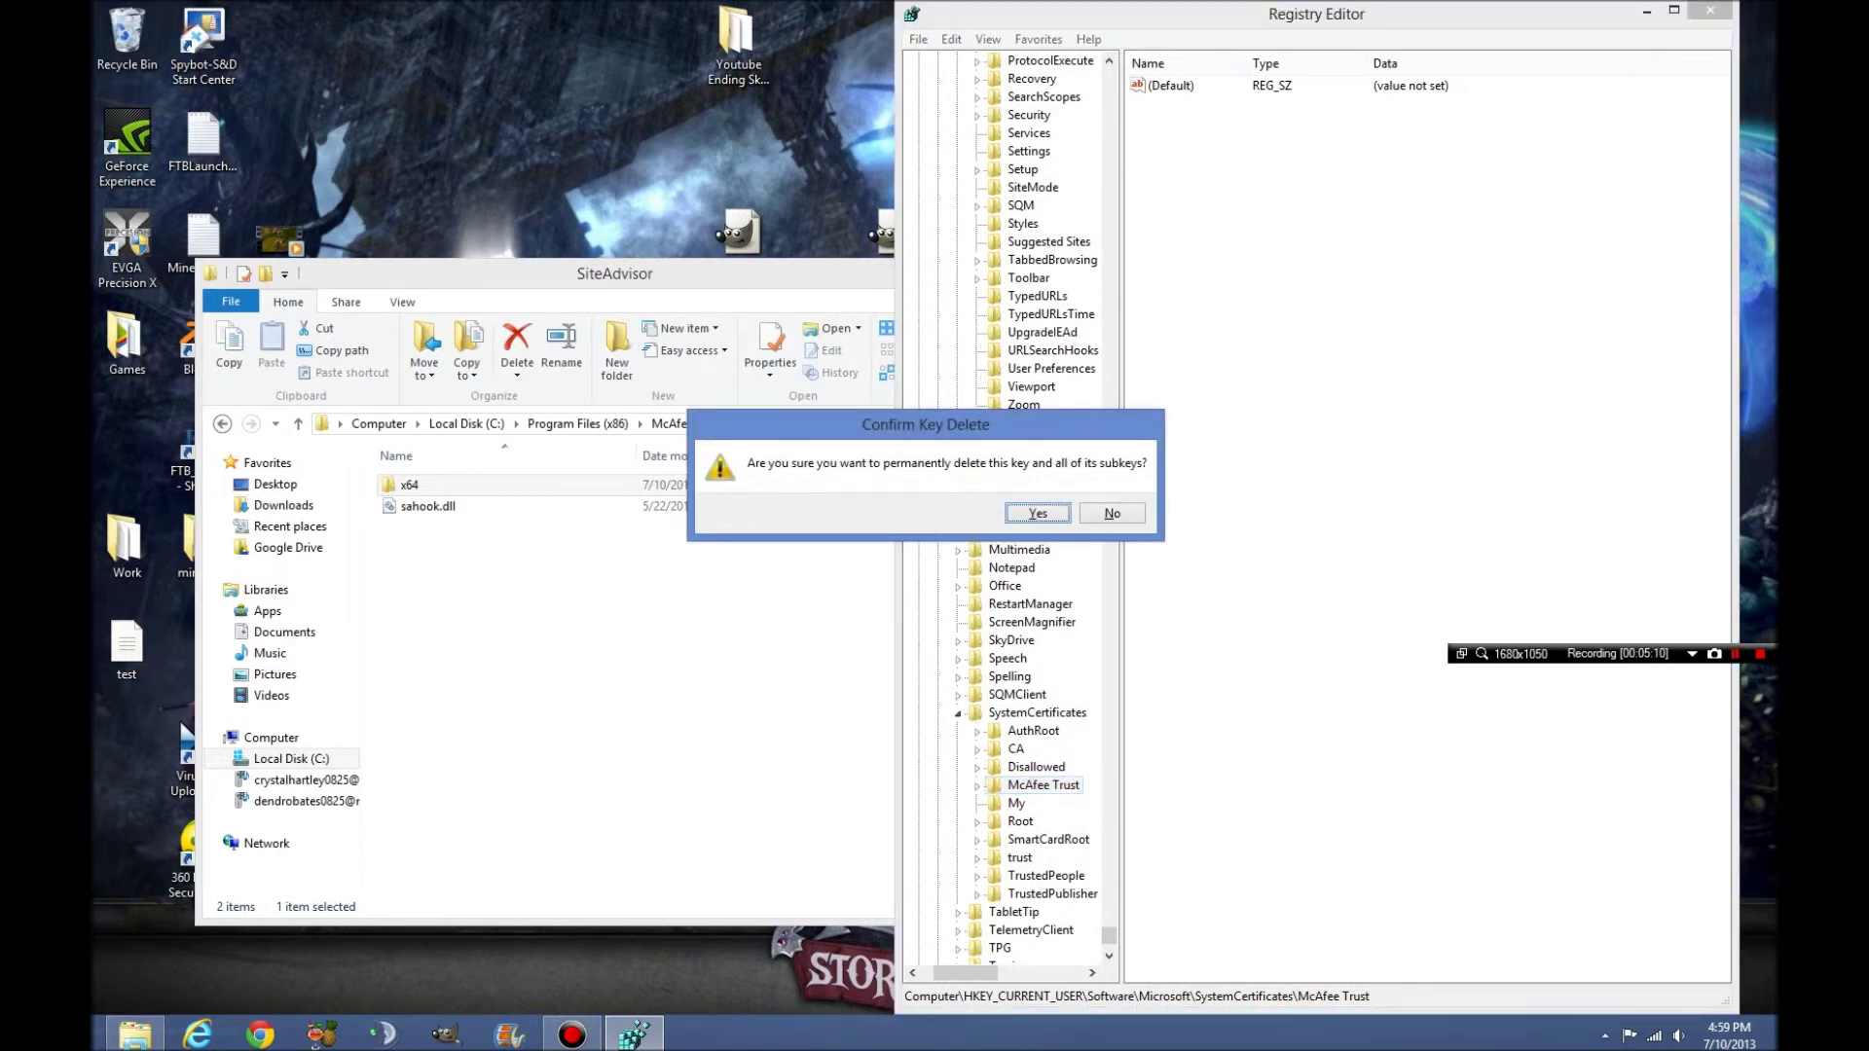
click(1111, 513)
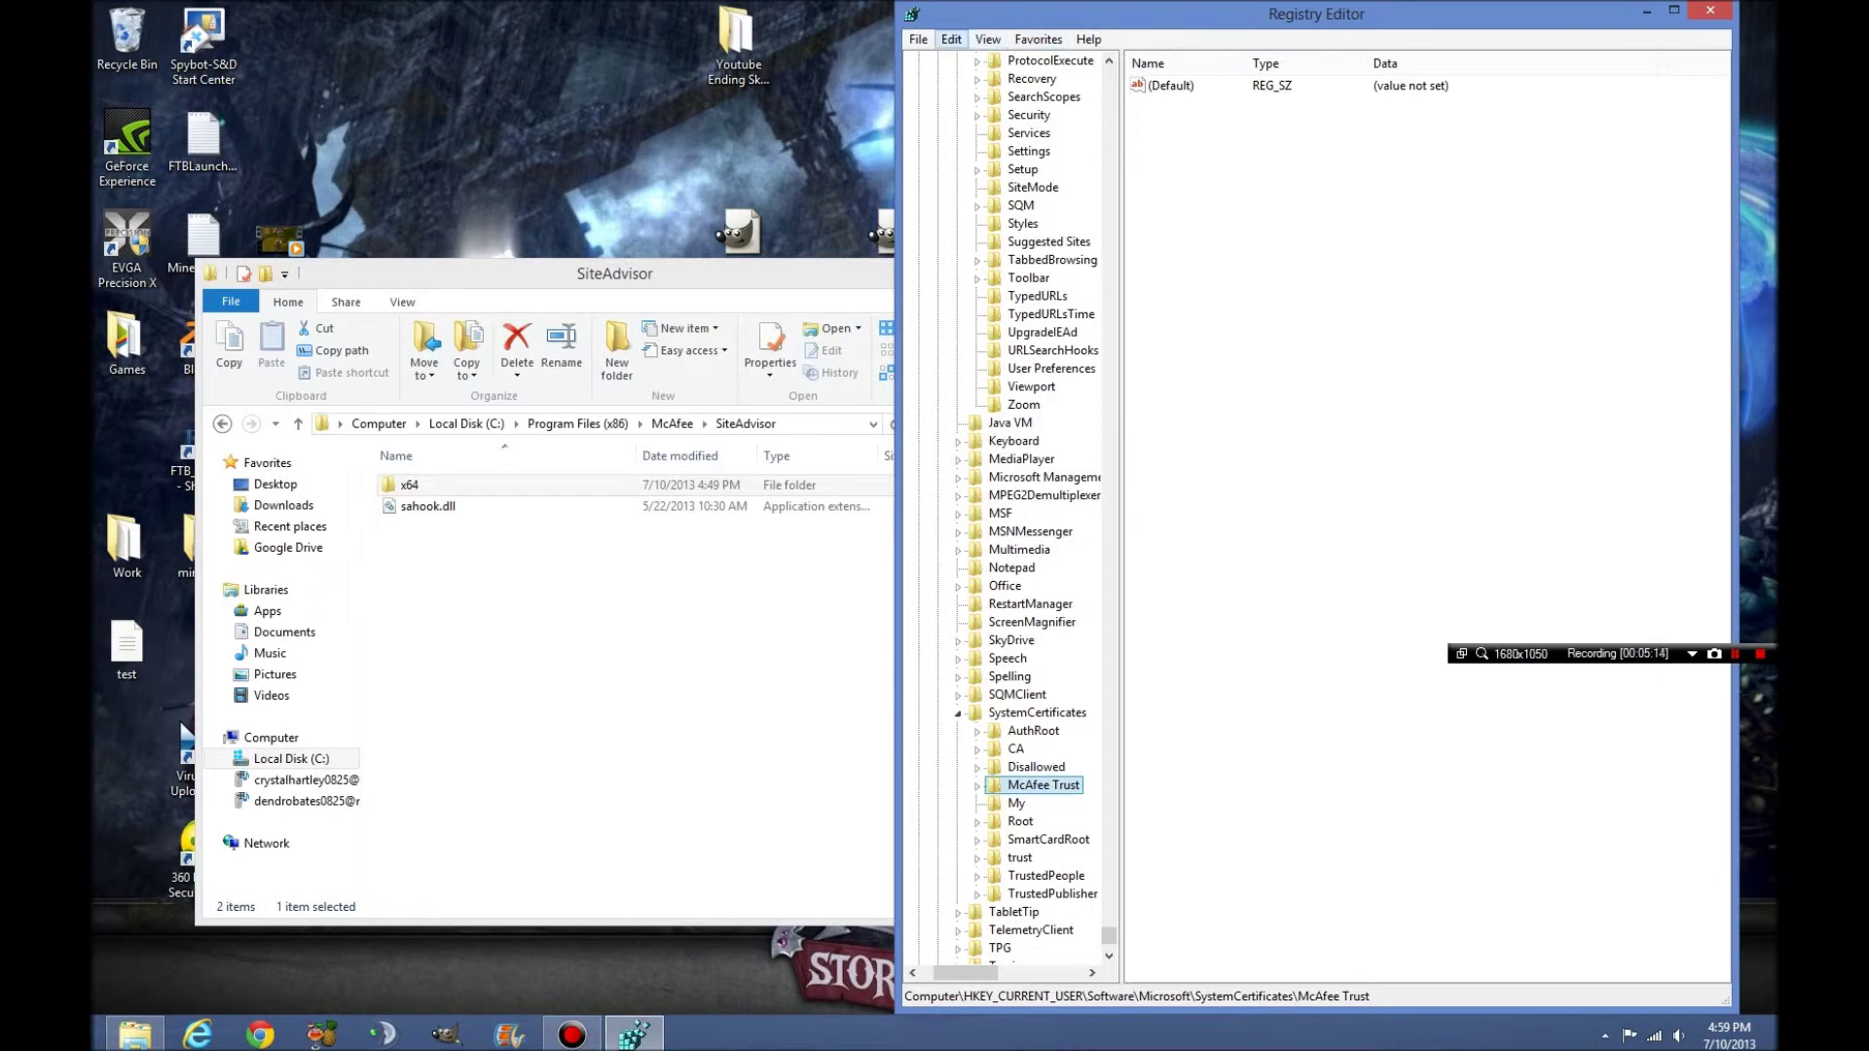
- Search past the McAfee Trust key and delete the download-mcafee.com key under Internet Settings\ZoneMap\Domains
click(951, 40)
mouse_move(950, 40)
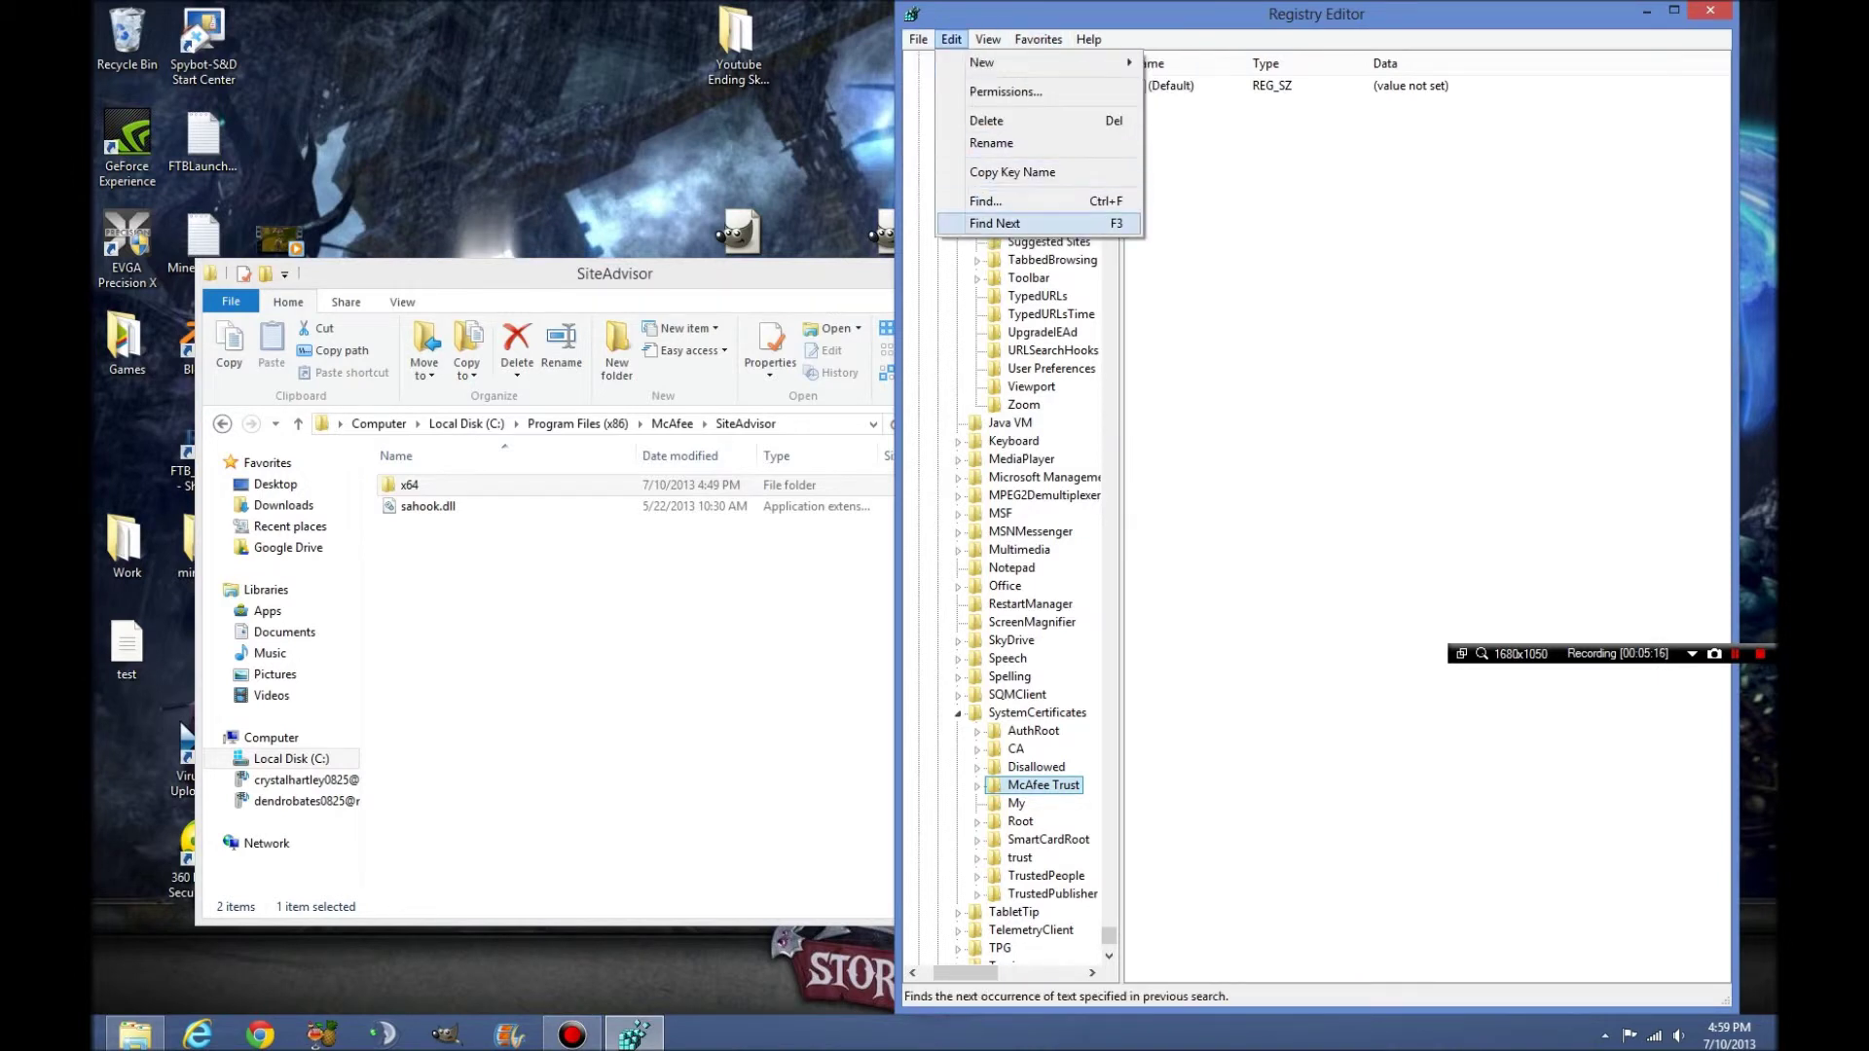
click(987, 222)
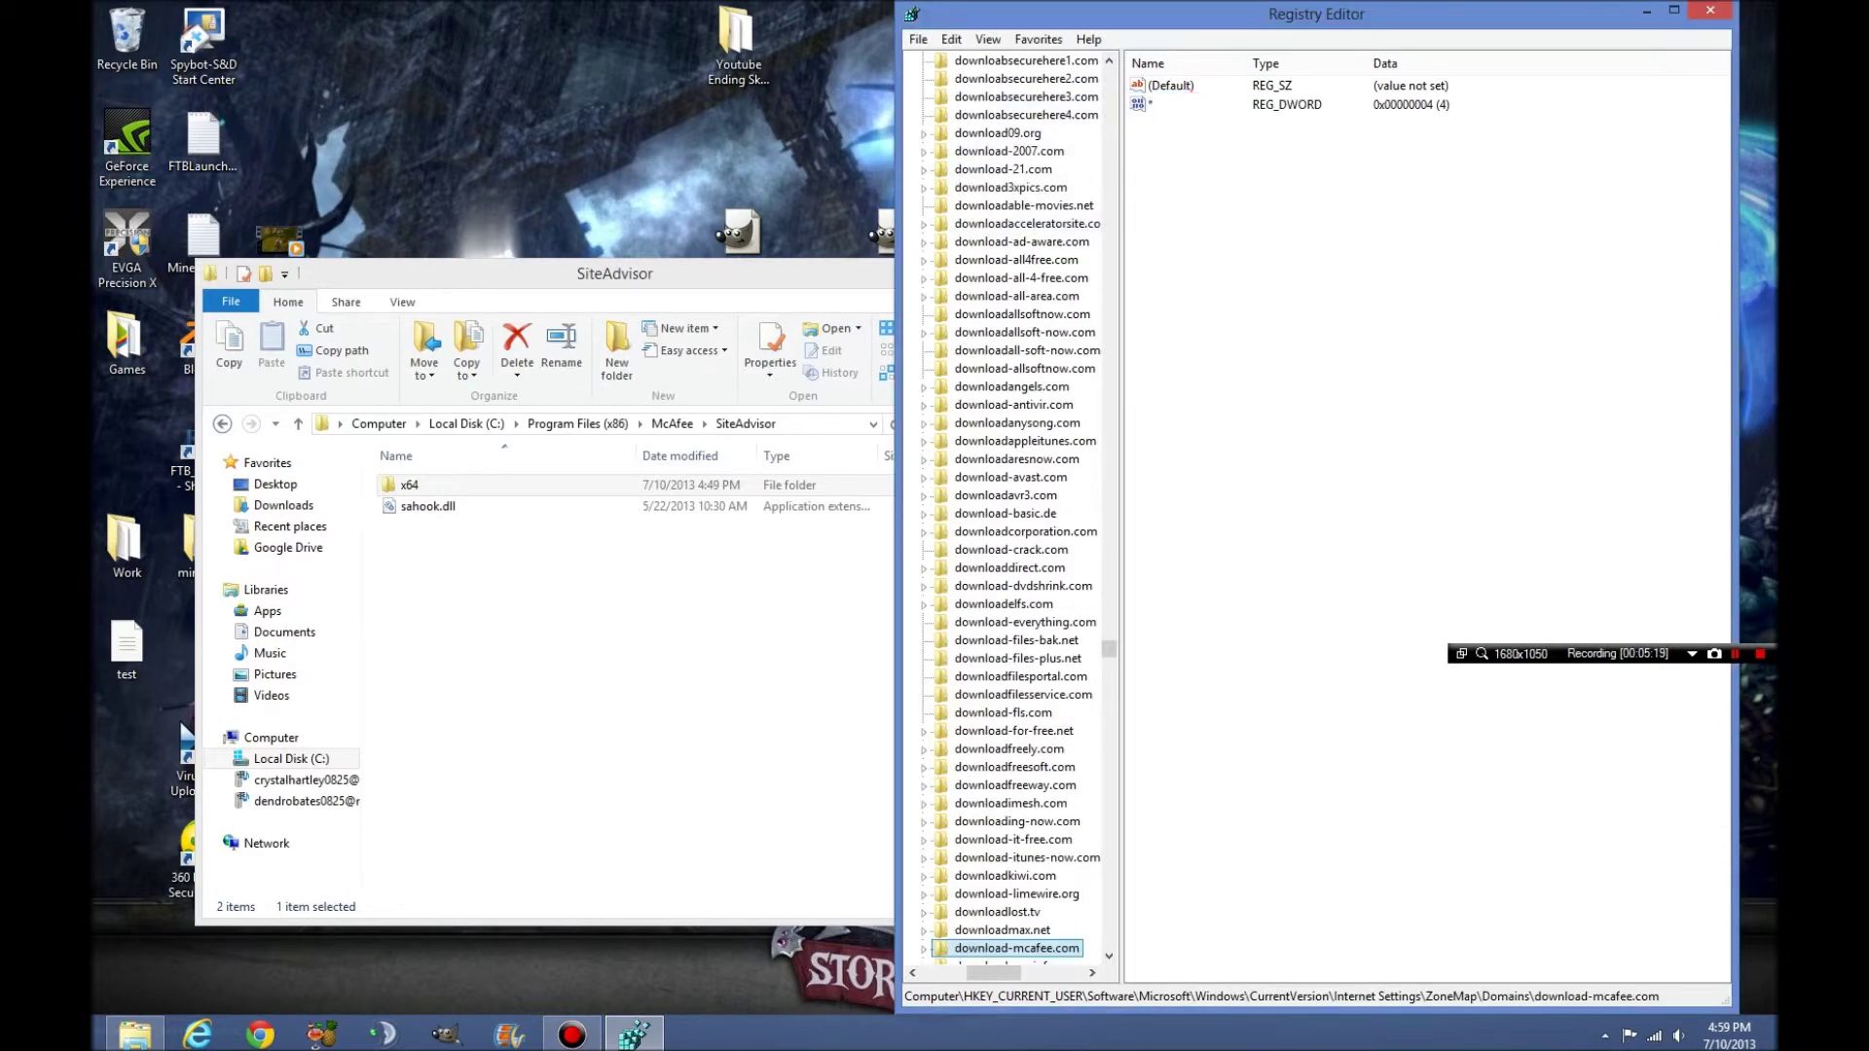
key(Delete)
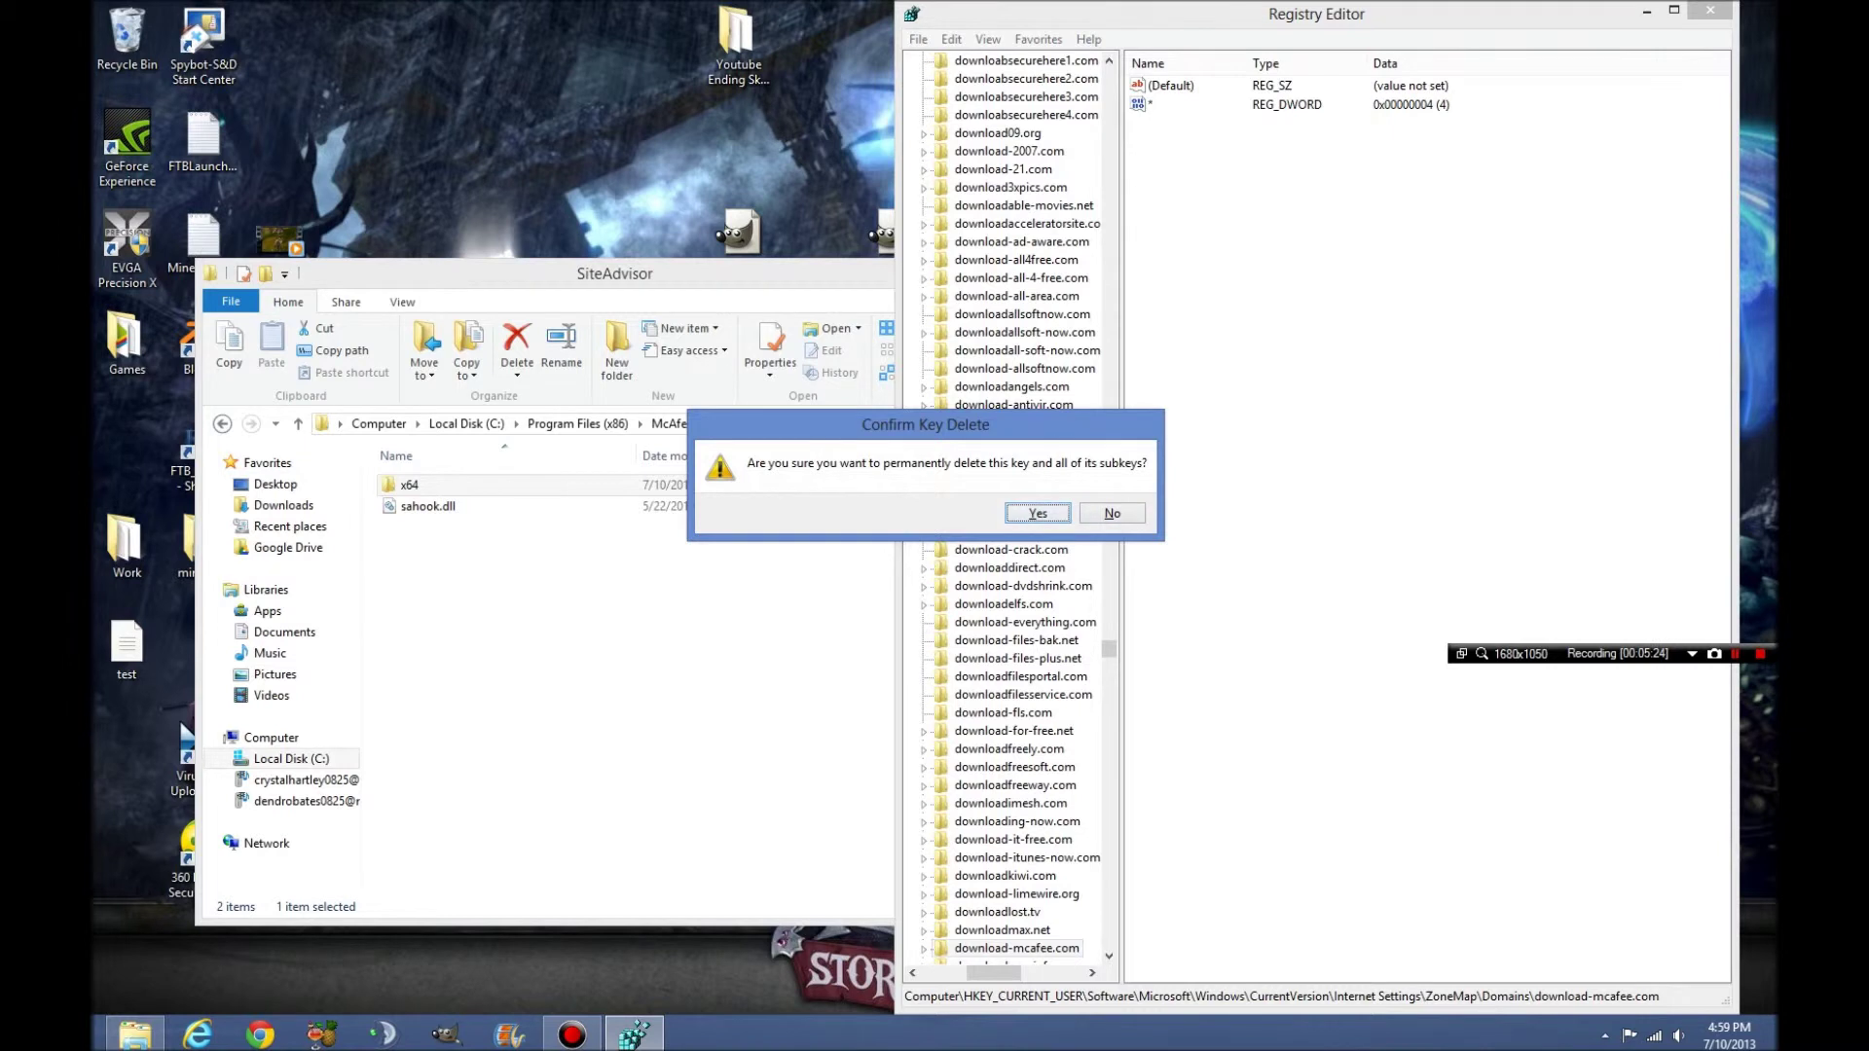
key(Return)
- Continue the search to the next McAfee entry and delete the mcafee-antivirus-2007.com key under ZoneMap\Domains
key(alt)
key(Right)
key(Right)
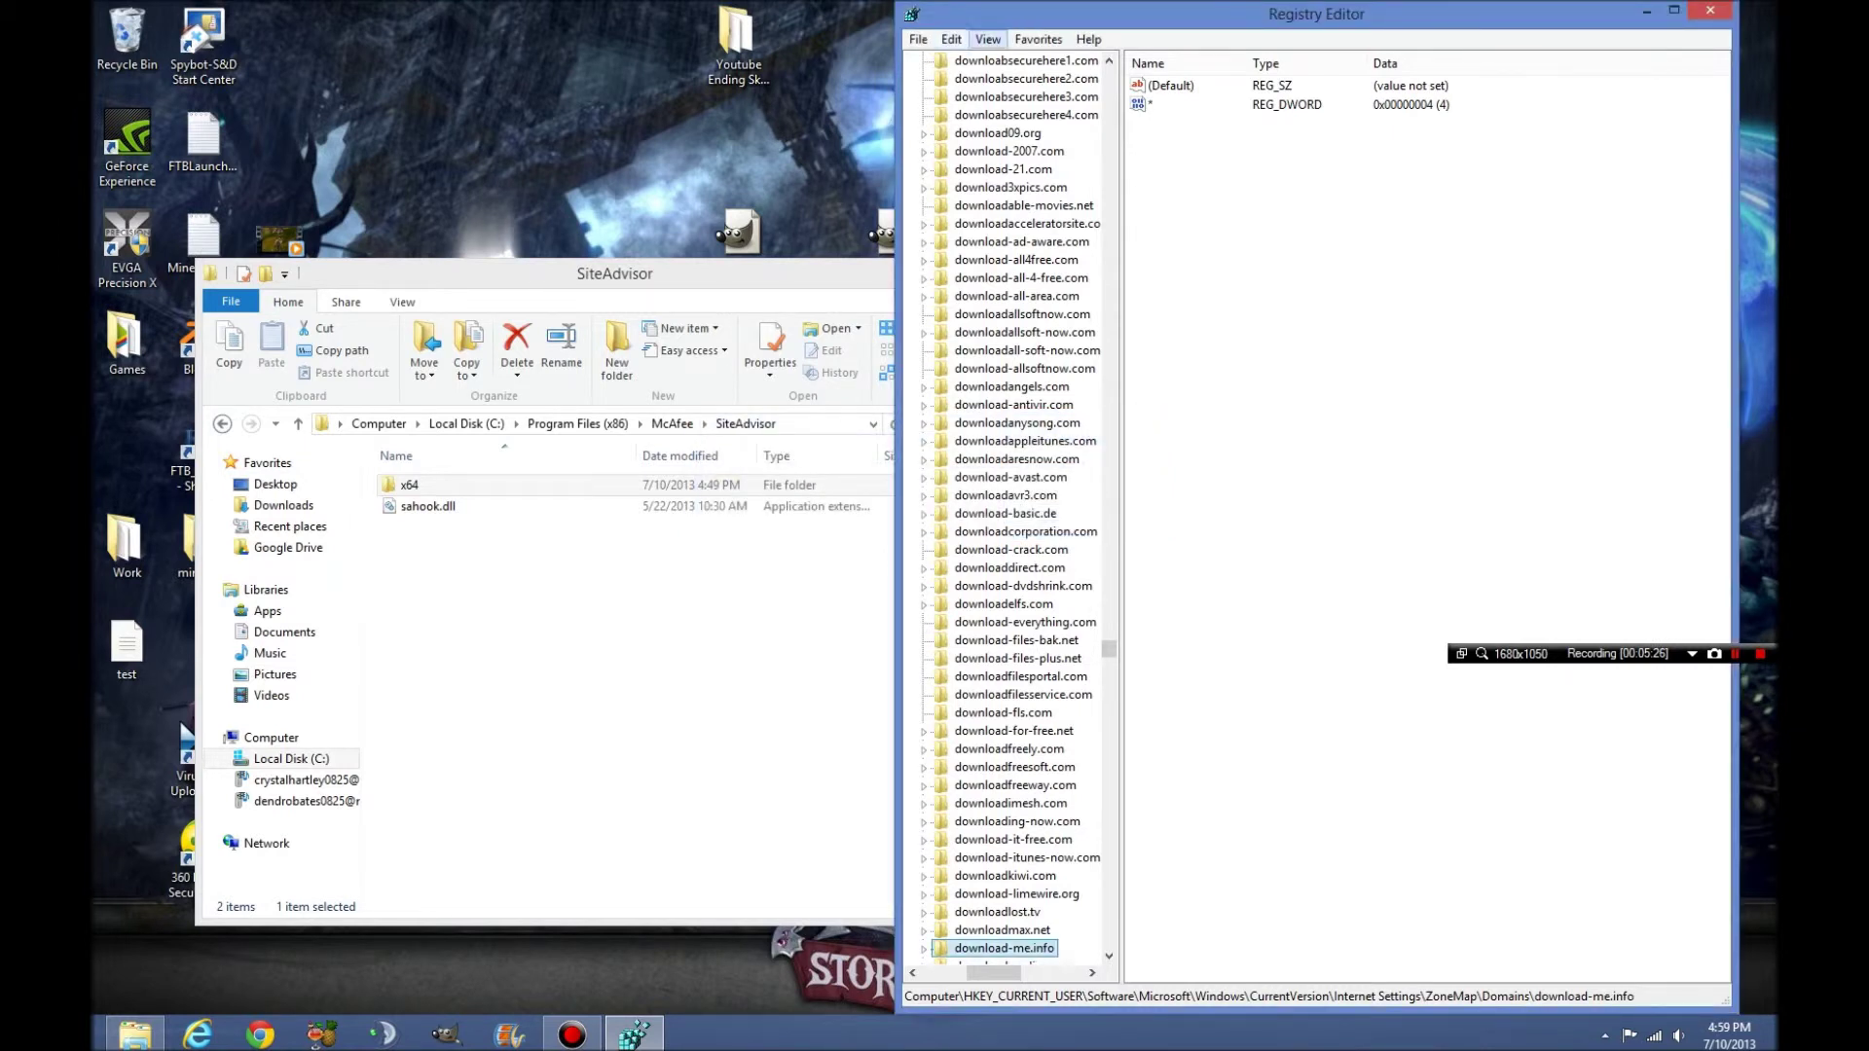
key(Escape)
click(951, 39)
click(1000, 223)
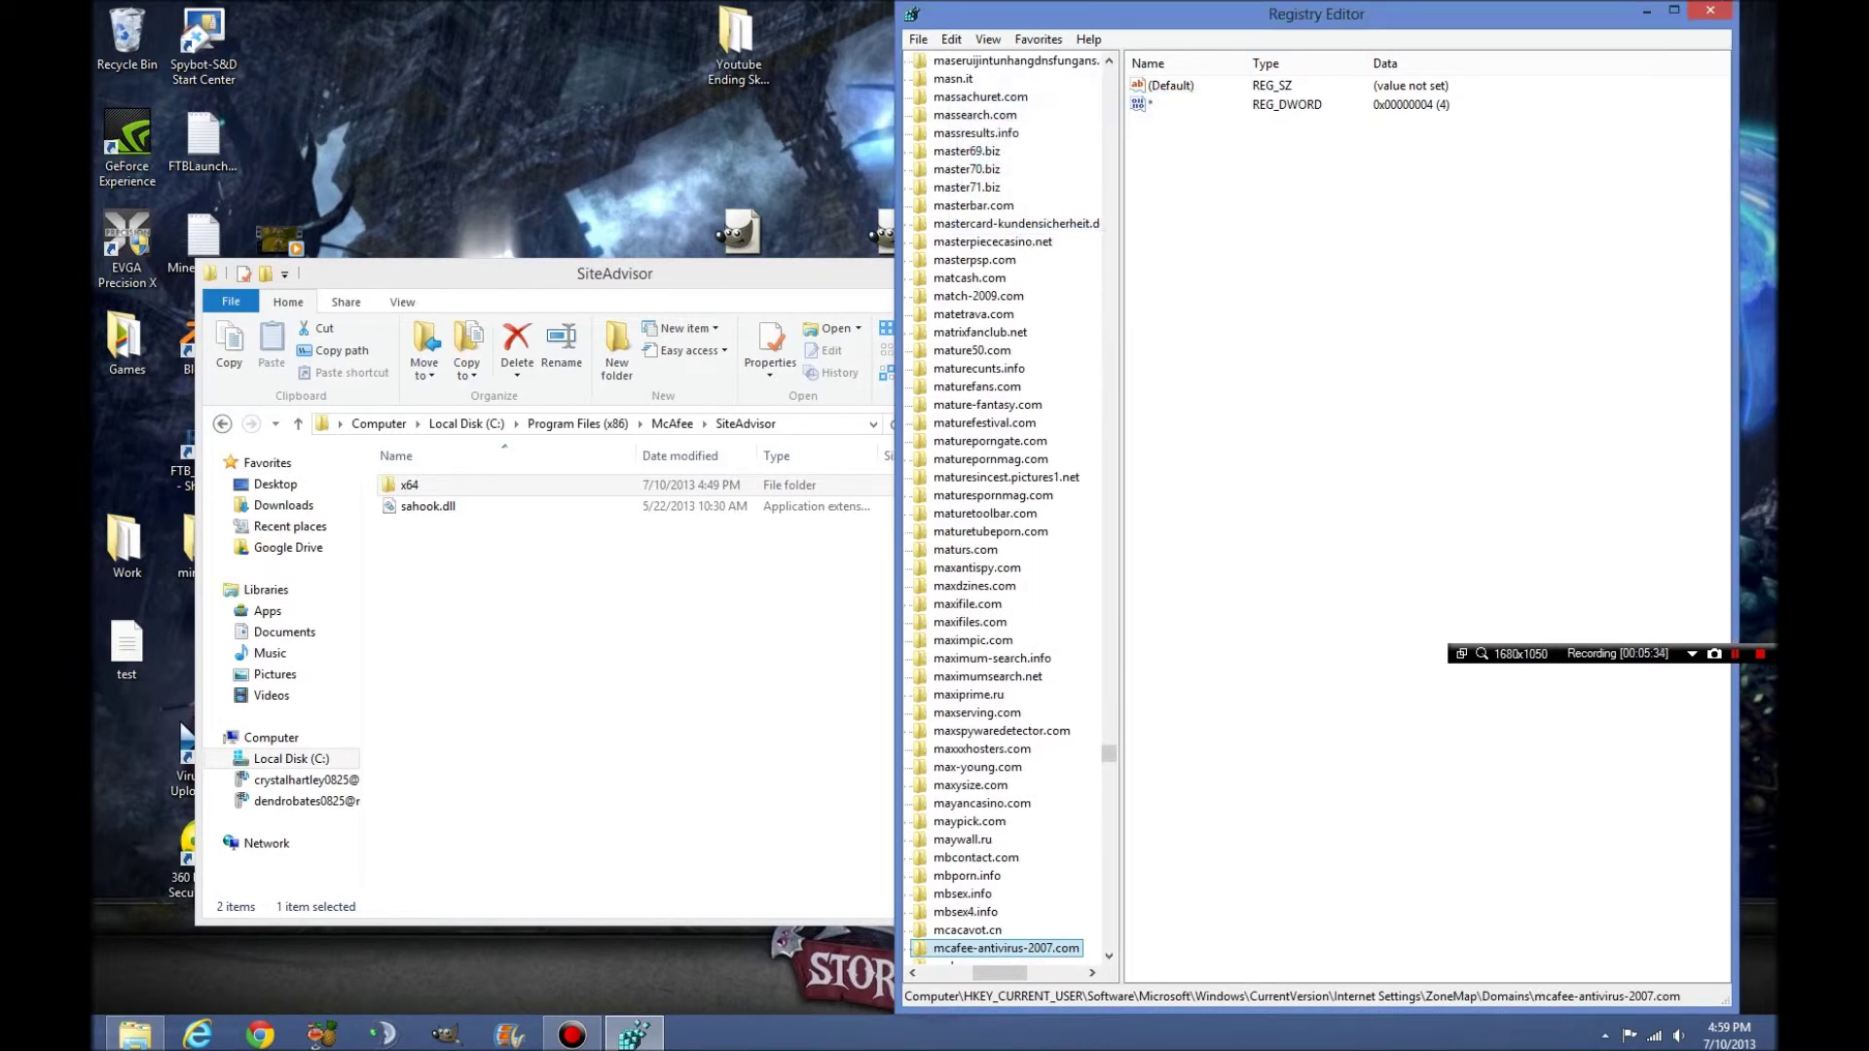
key(Delete)
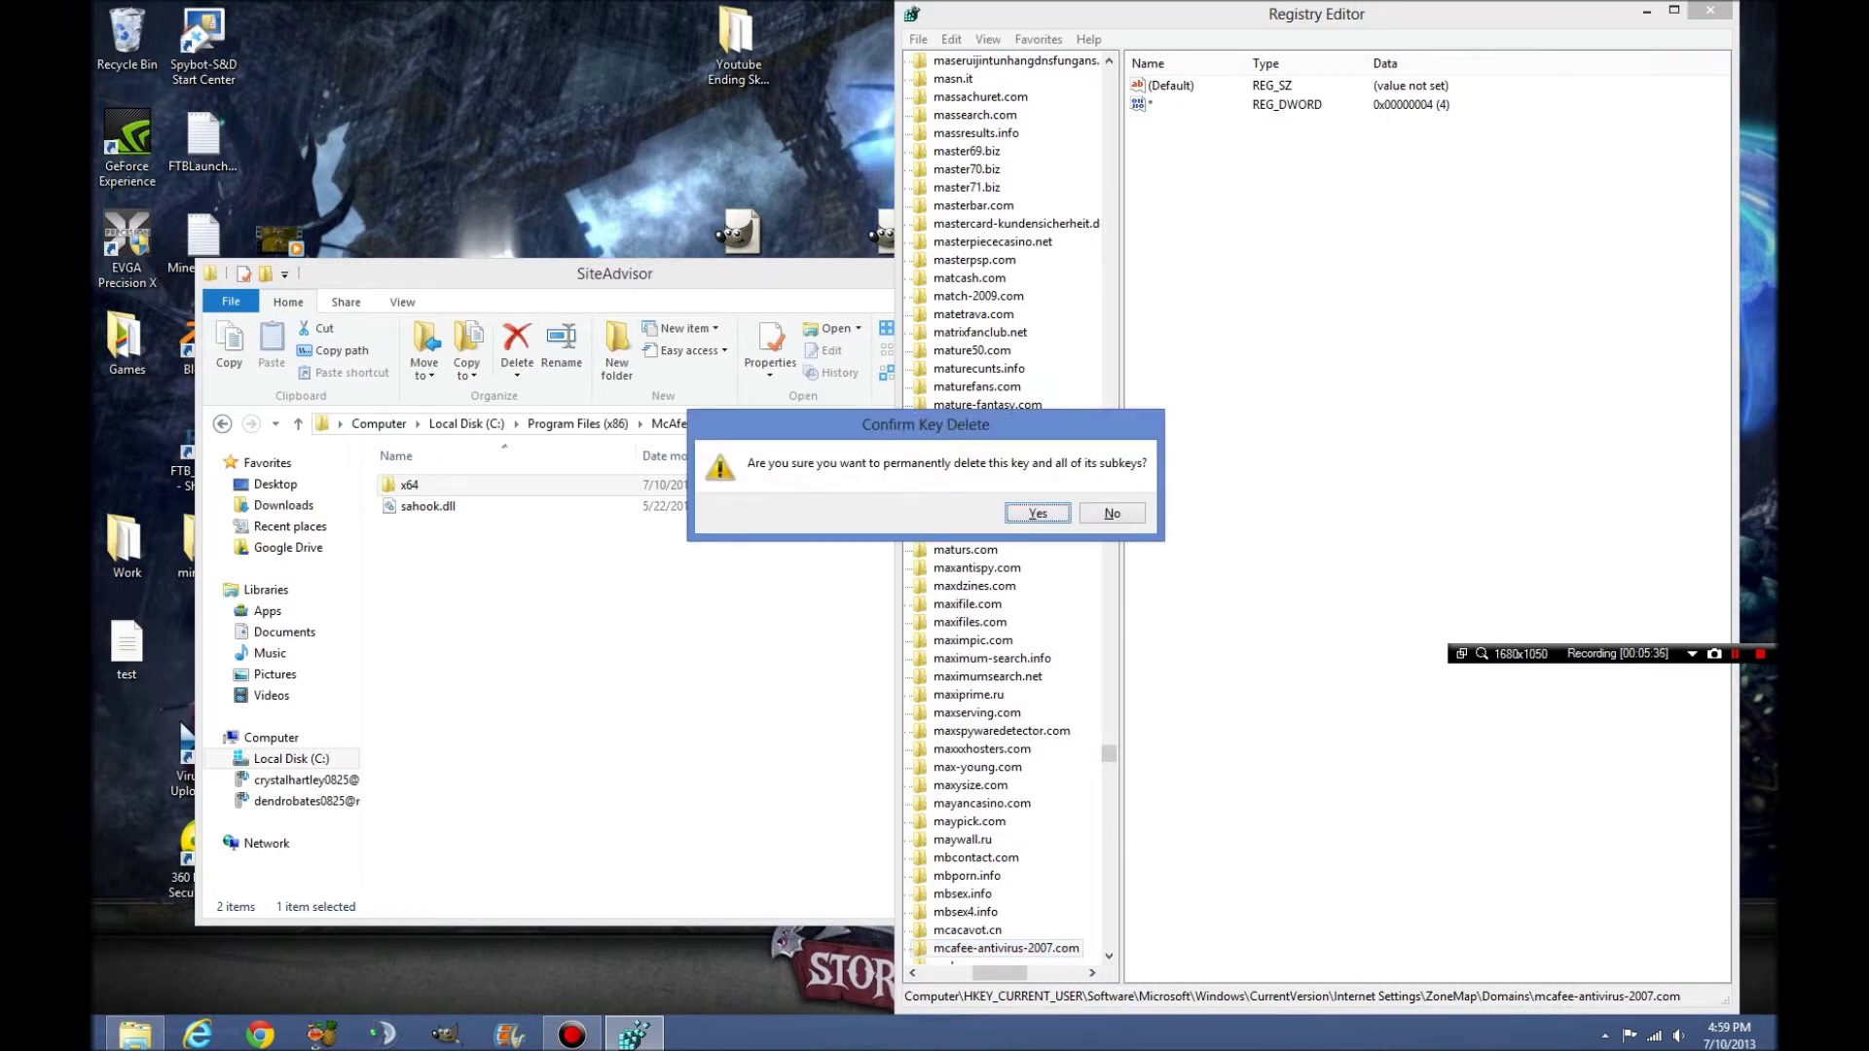
key(Return)
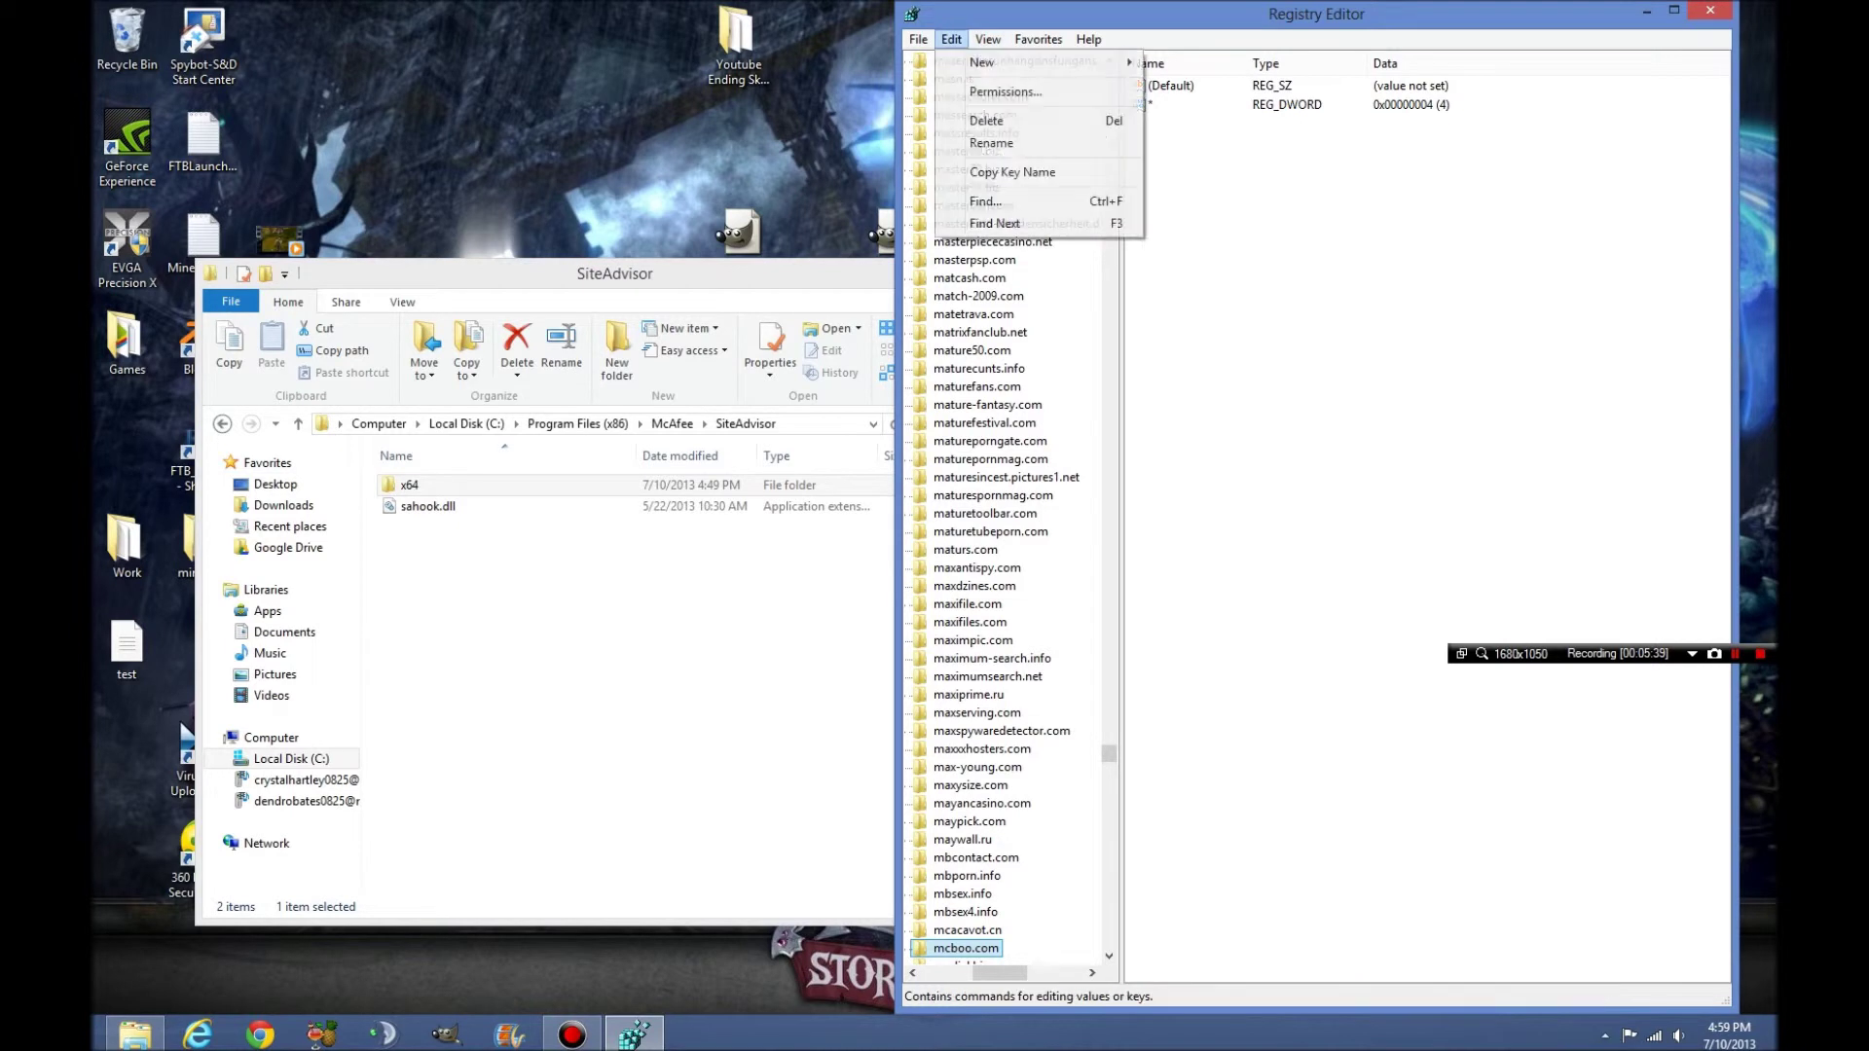
- Find the next McAfee entry and delete the download-mcafee.com key under Internet Settings\ZoneMap\EscDomains
click(951, 39)
key(Down)
key(Down)
key(Down)
key(Return)
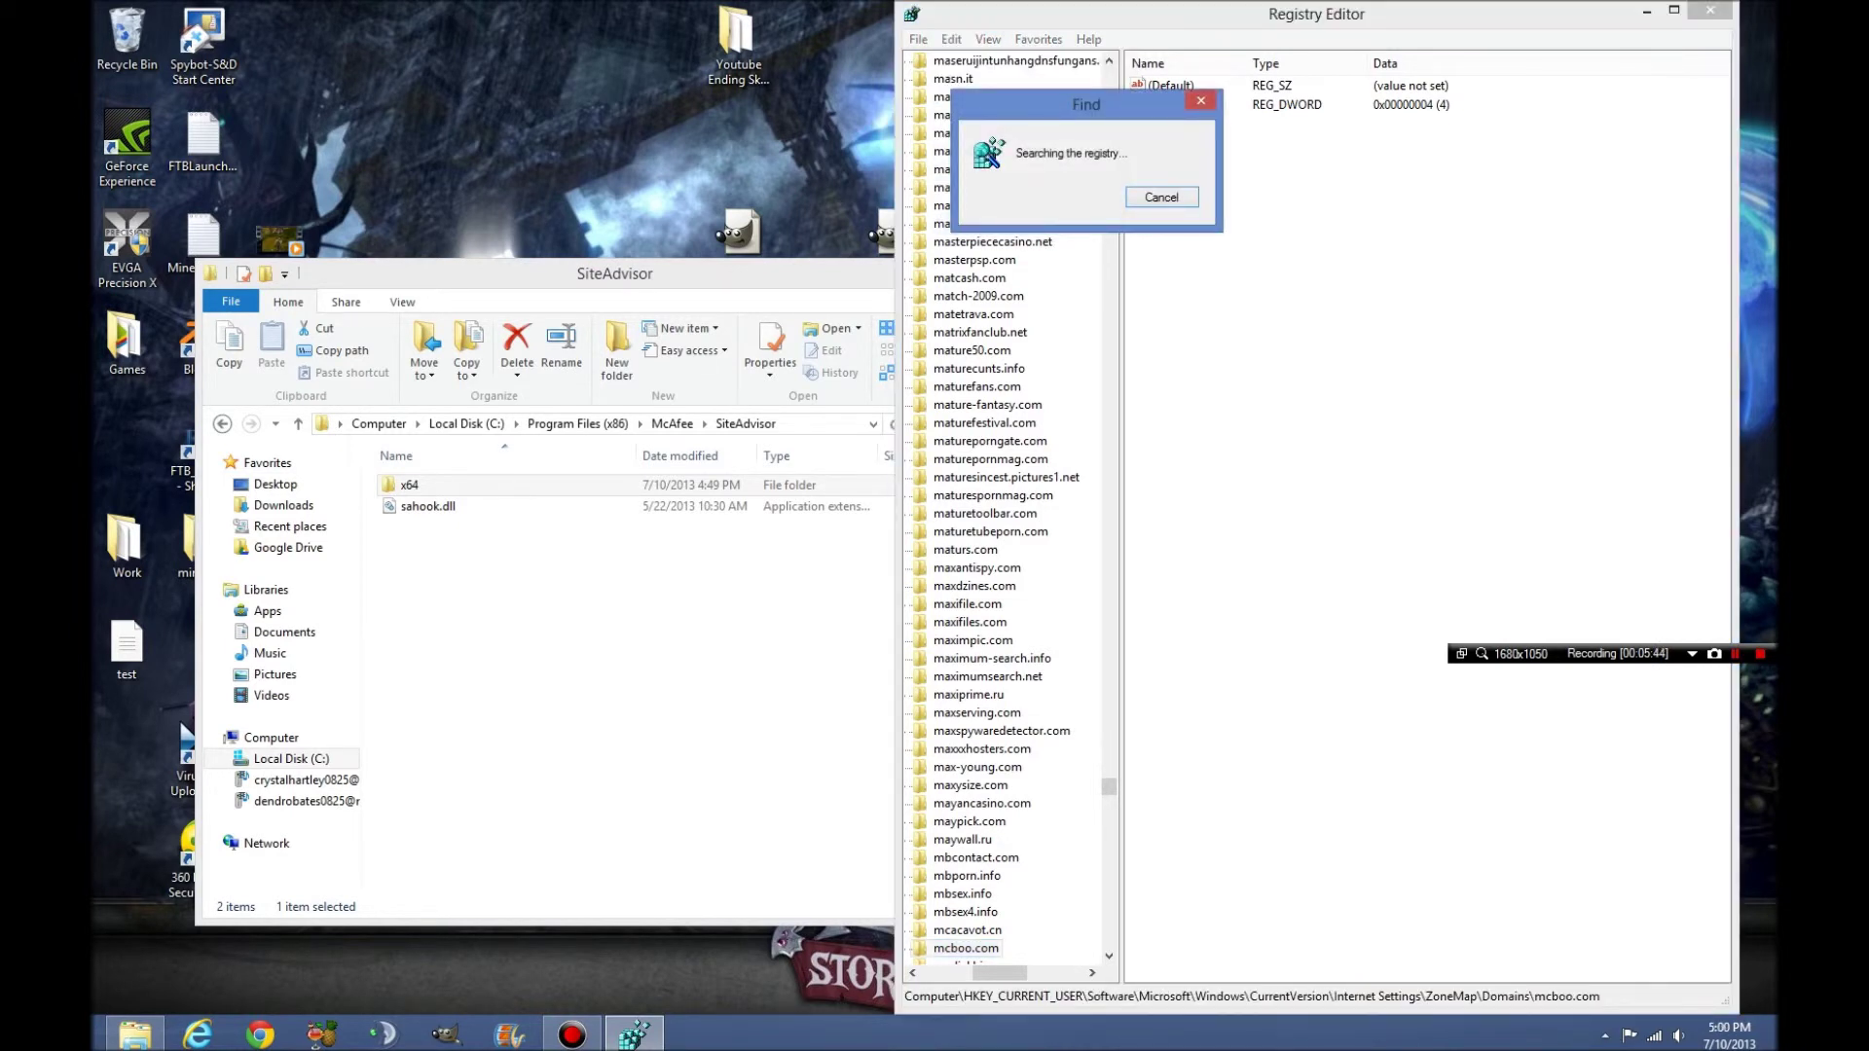
key(Delete)
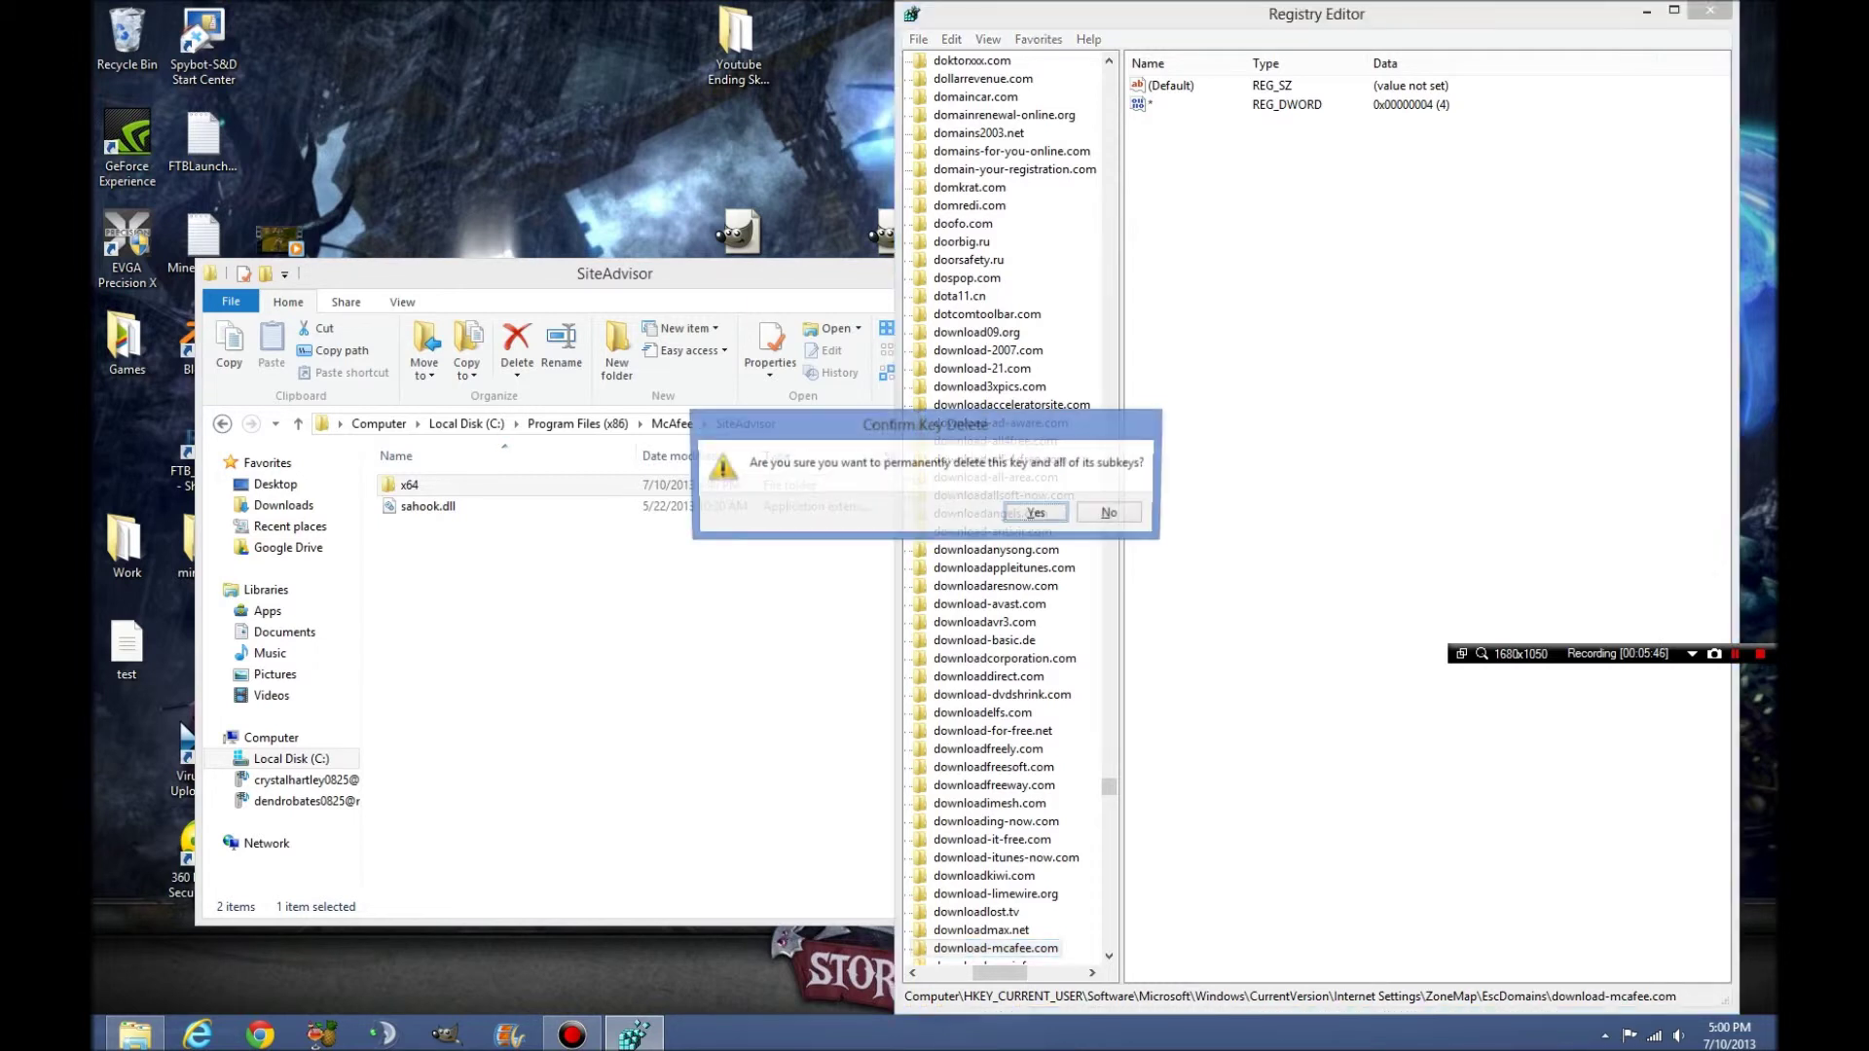
key(Return)
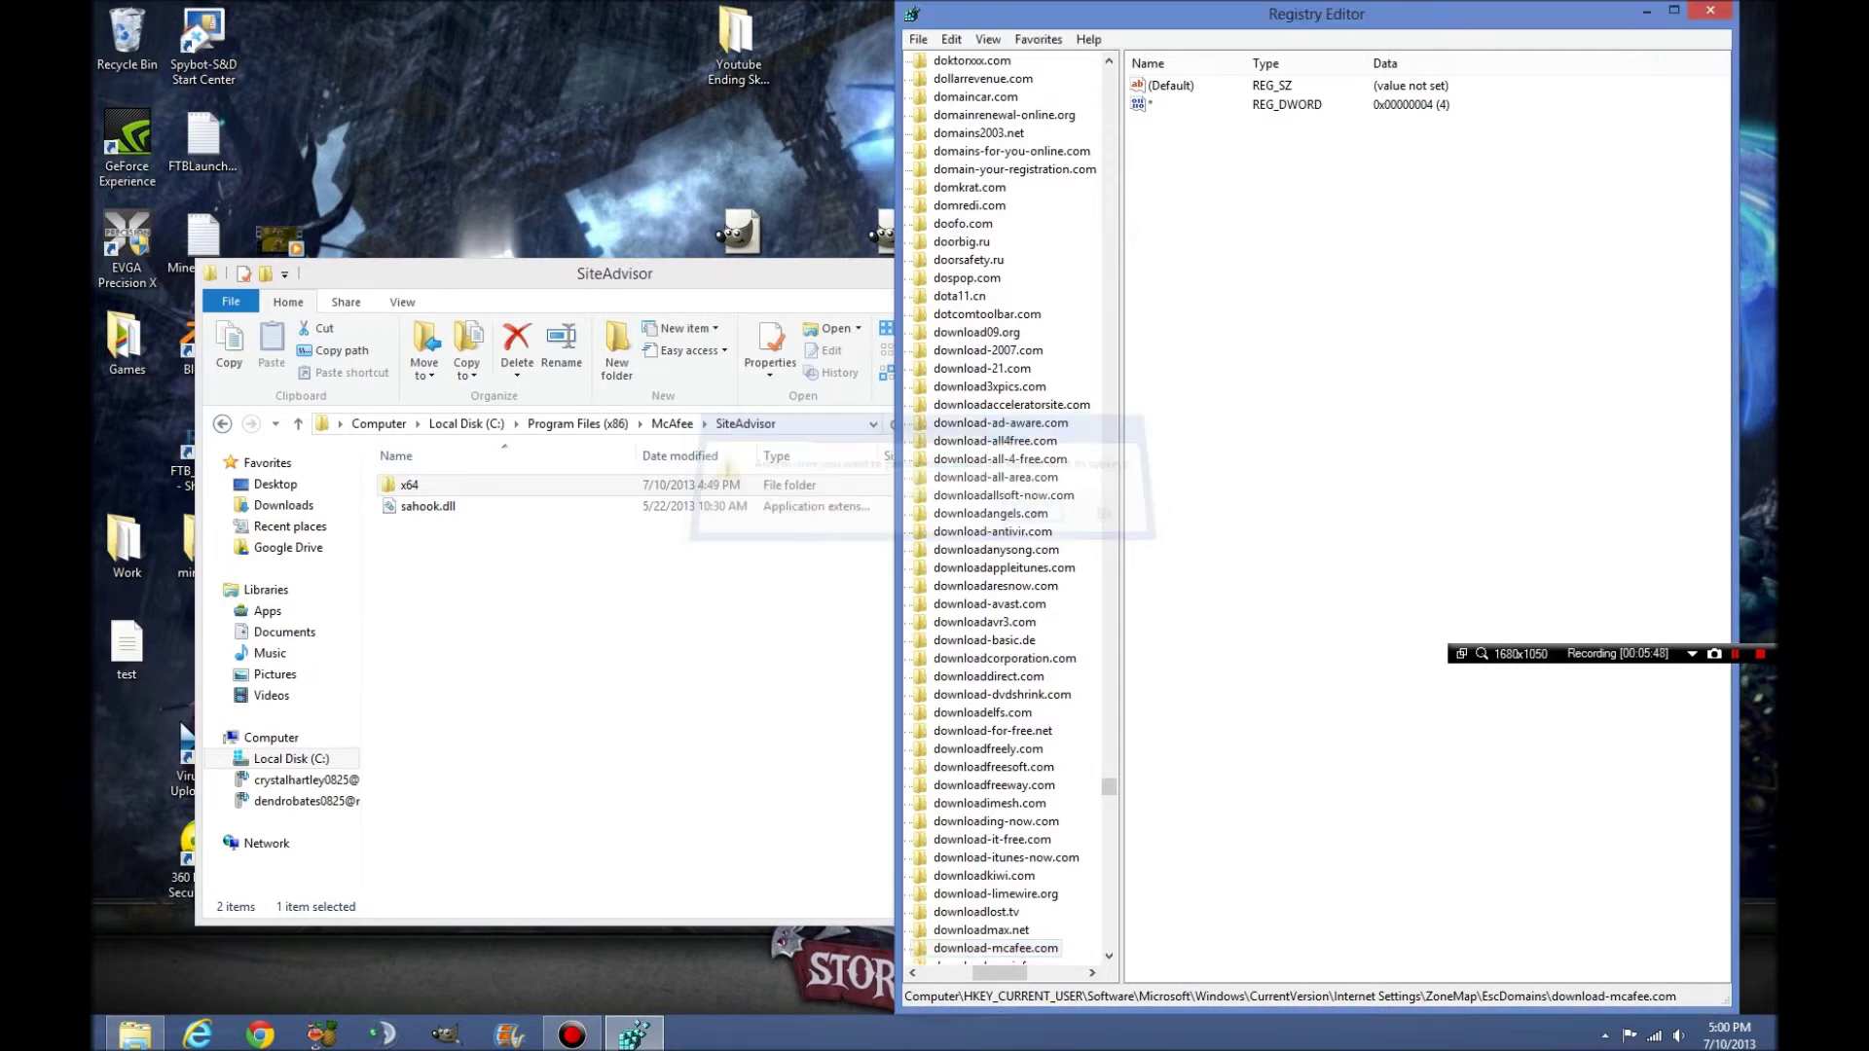
- Find the next McAfee entry and delete the mcafee-antivirus-2007.com key under Internet Settings\ZoneMap\EscDomains
click(951, 39)
key(Up)
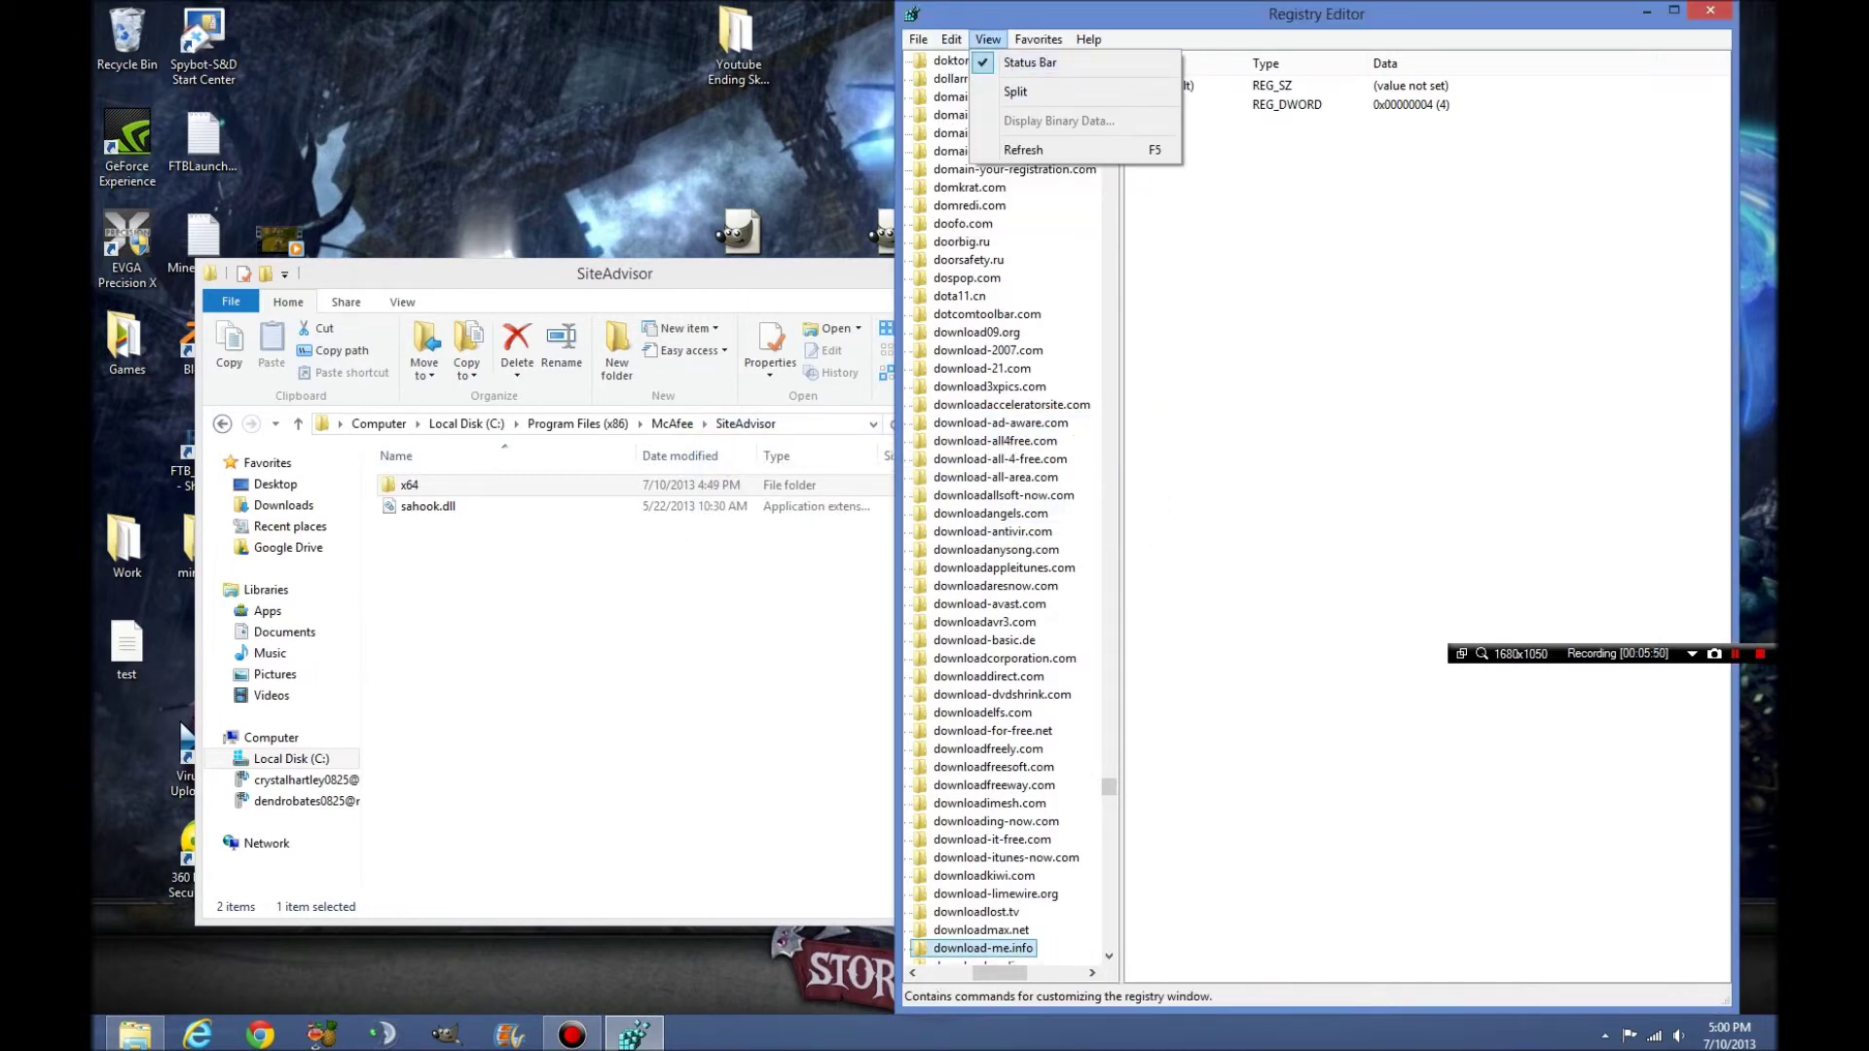
key(Left)
key(Up)
key(Up)
key(Down)
key(Return)
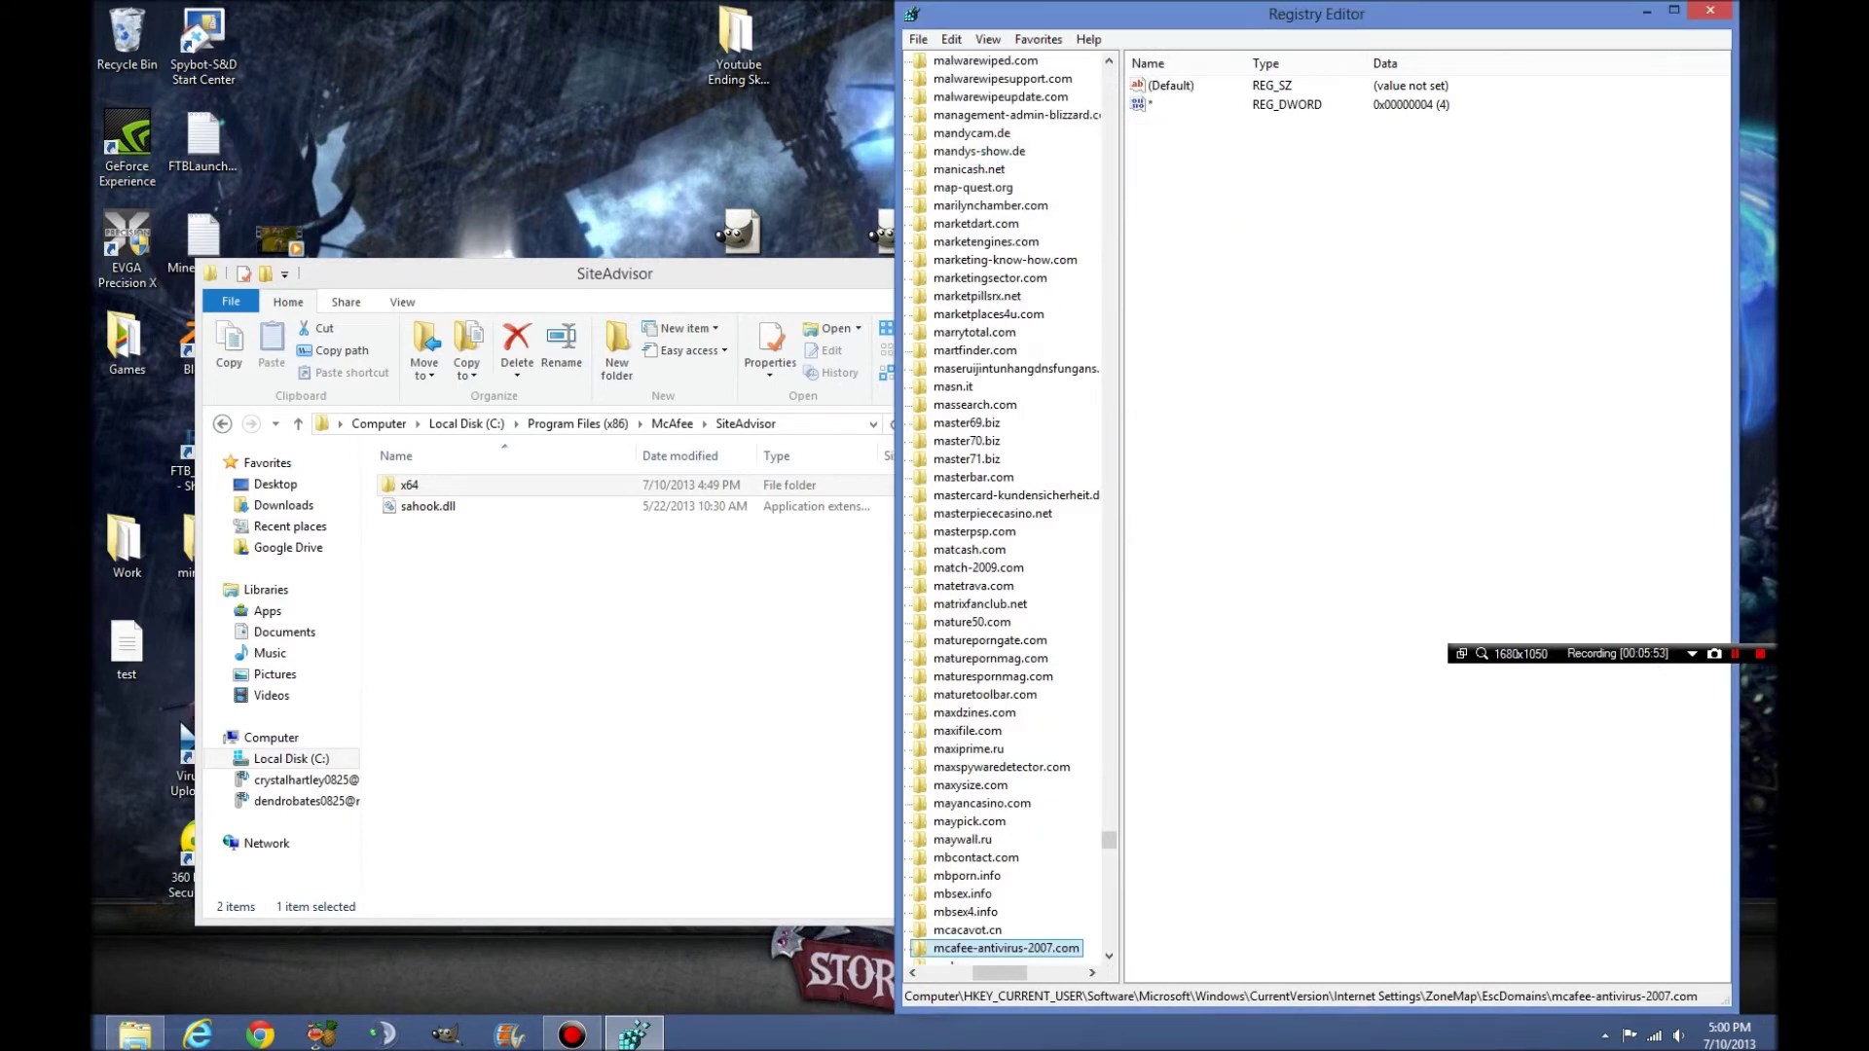
key(Delete)
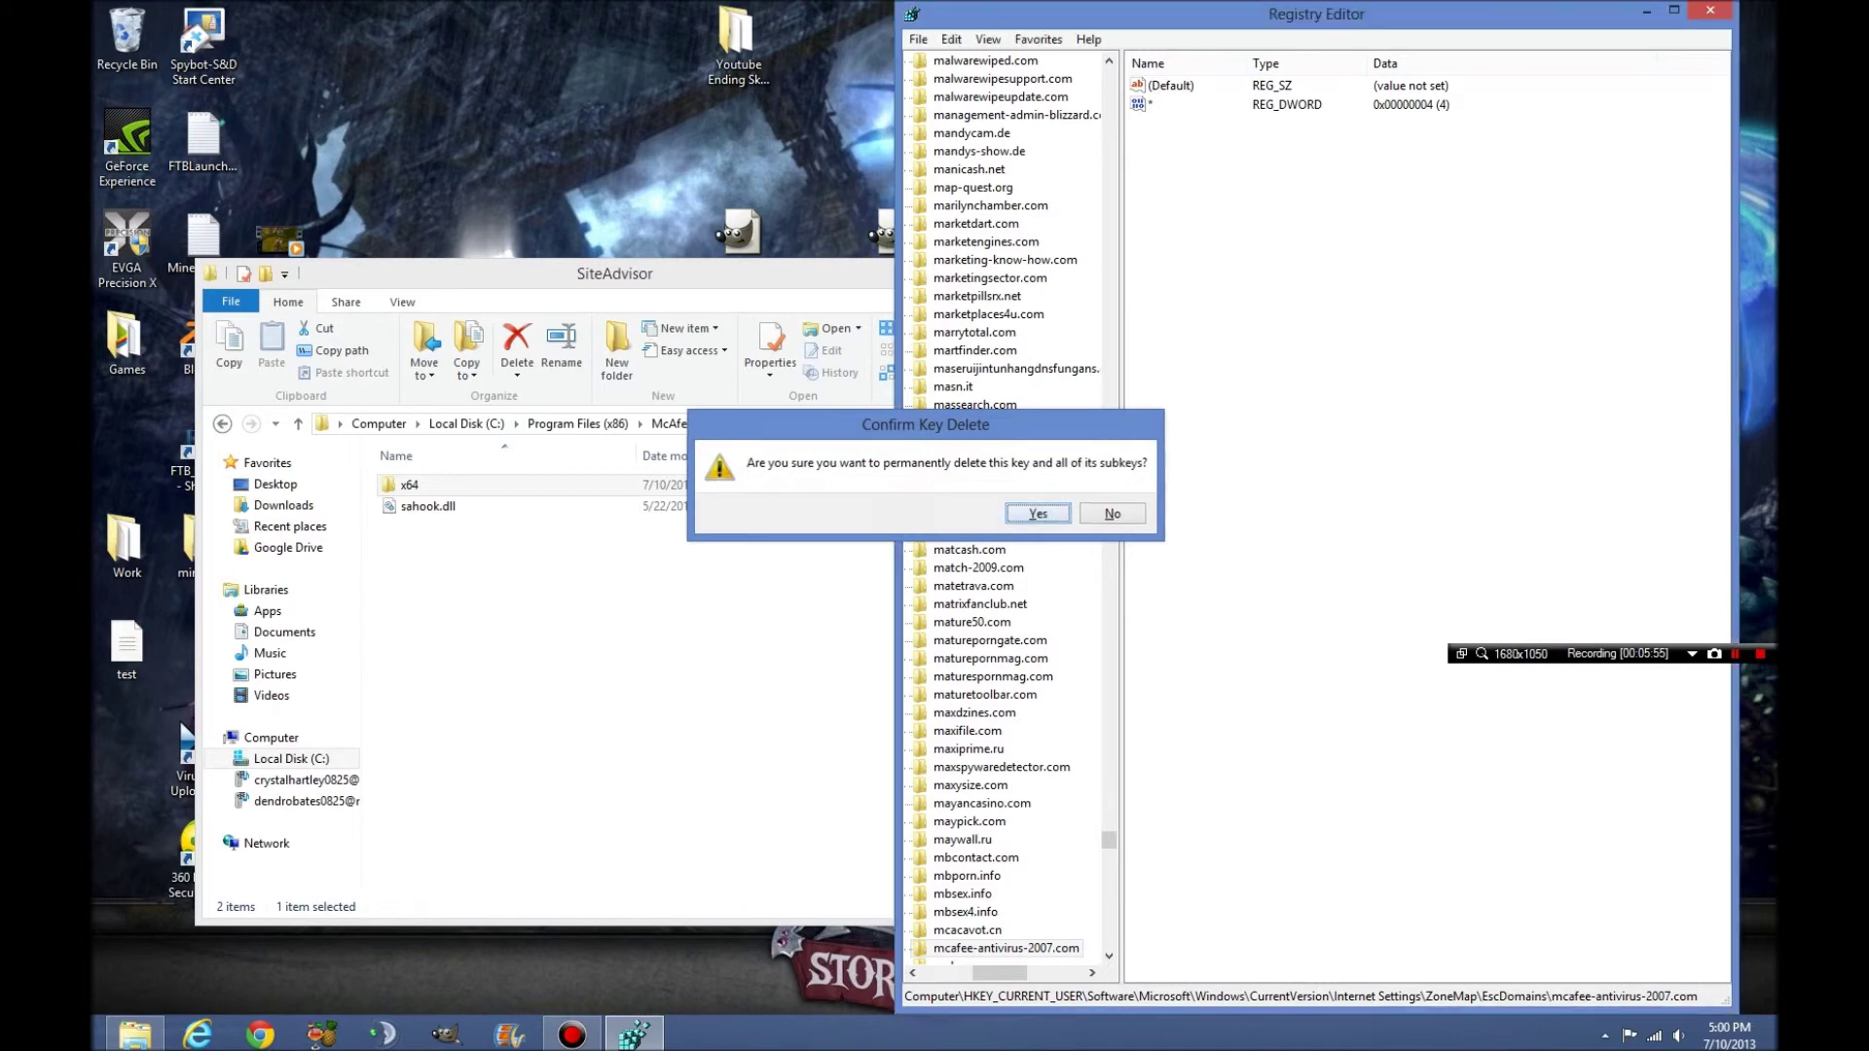
key(Return)
scroll(1004, 508, down, 1)
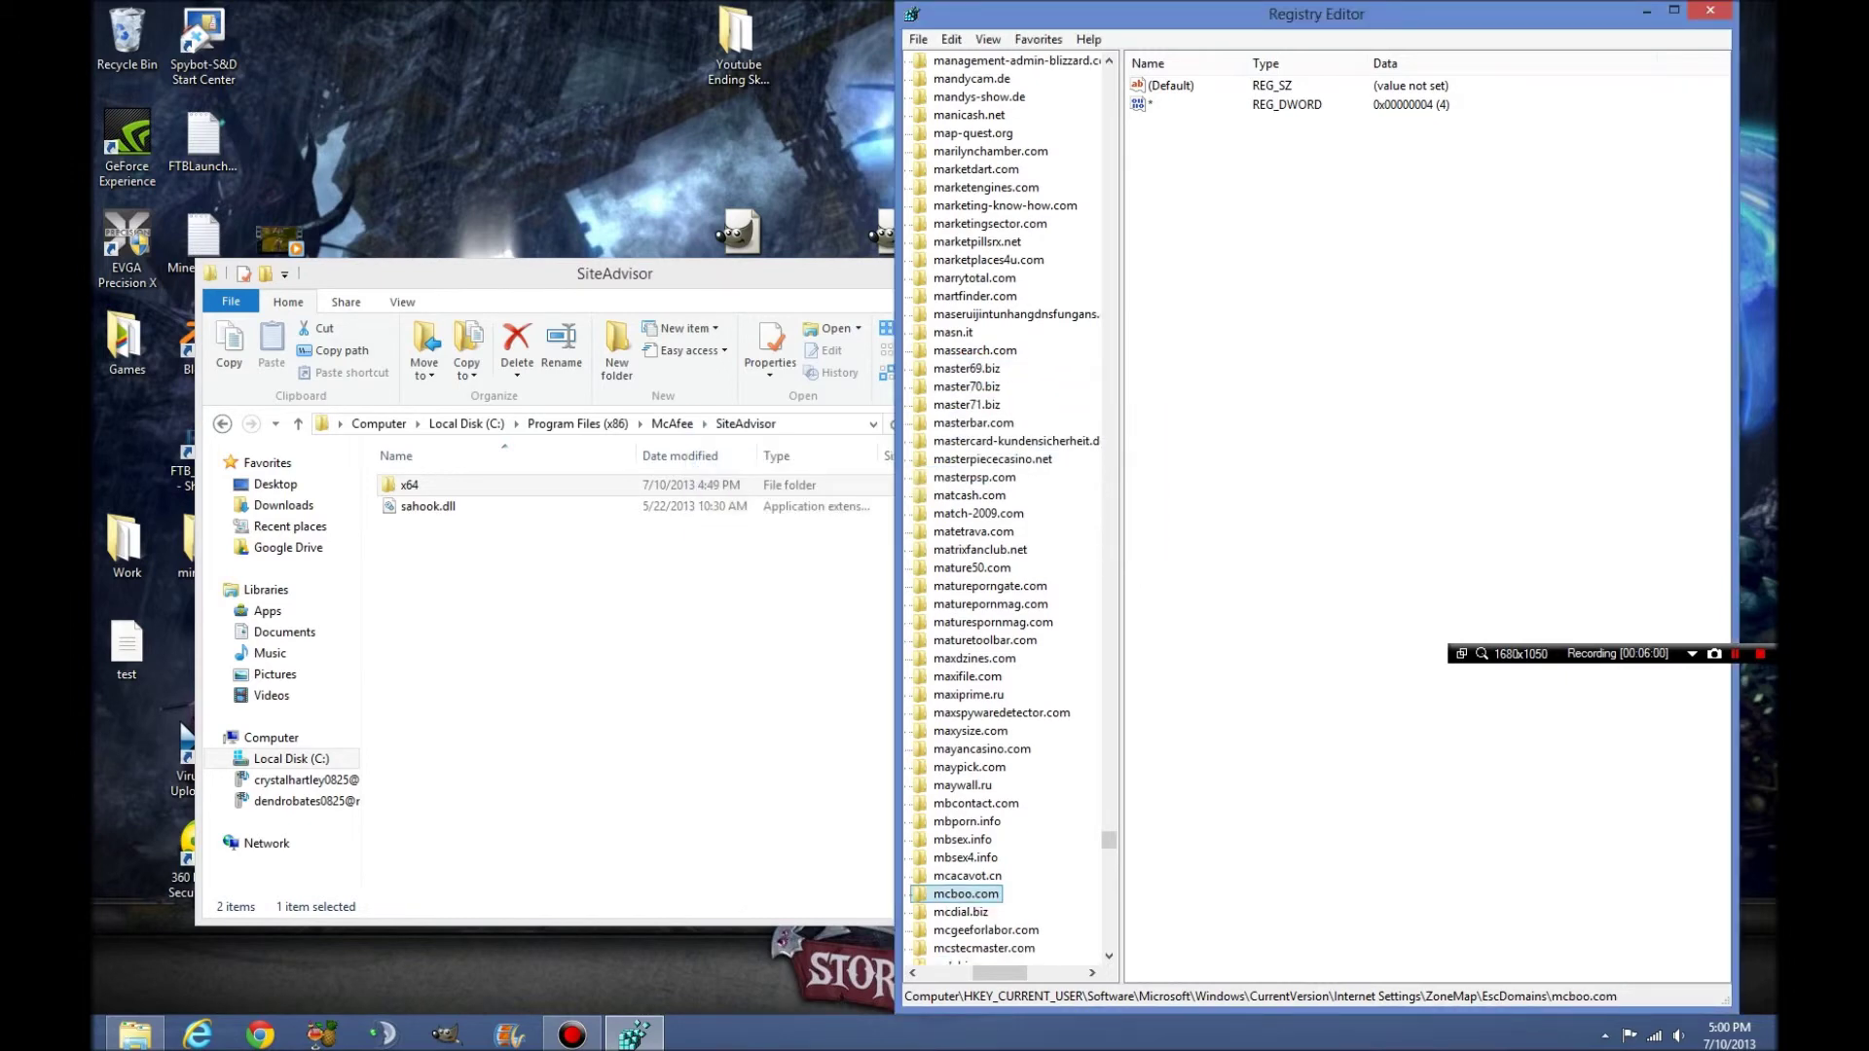
scroll(1004, 506, down, 20)
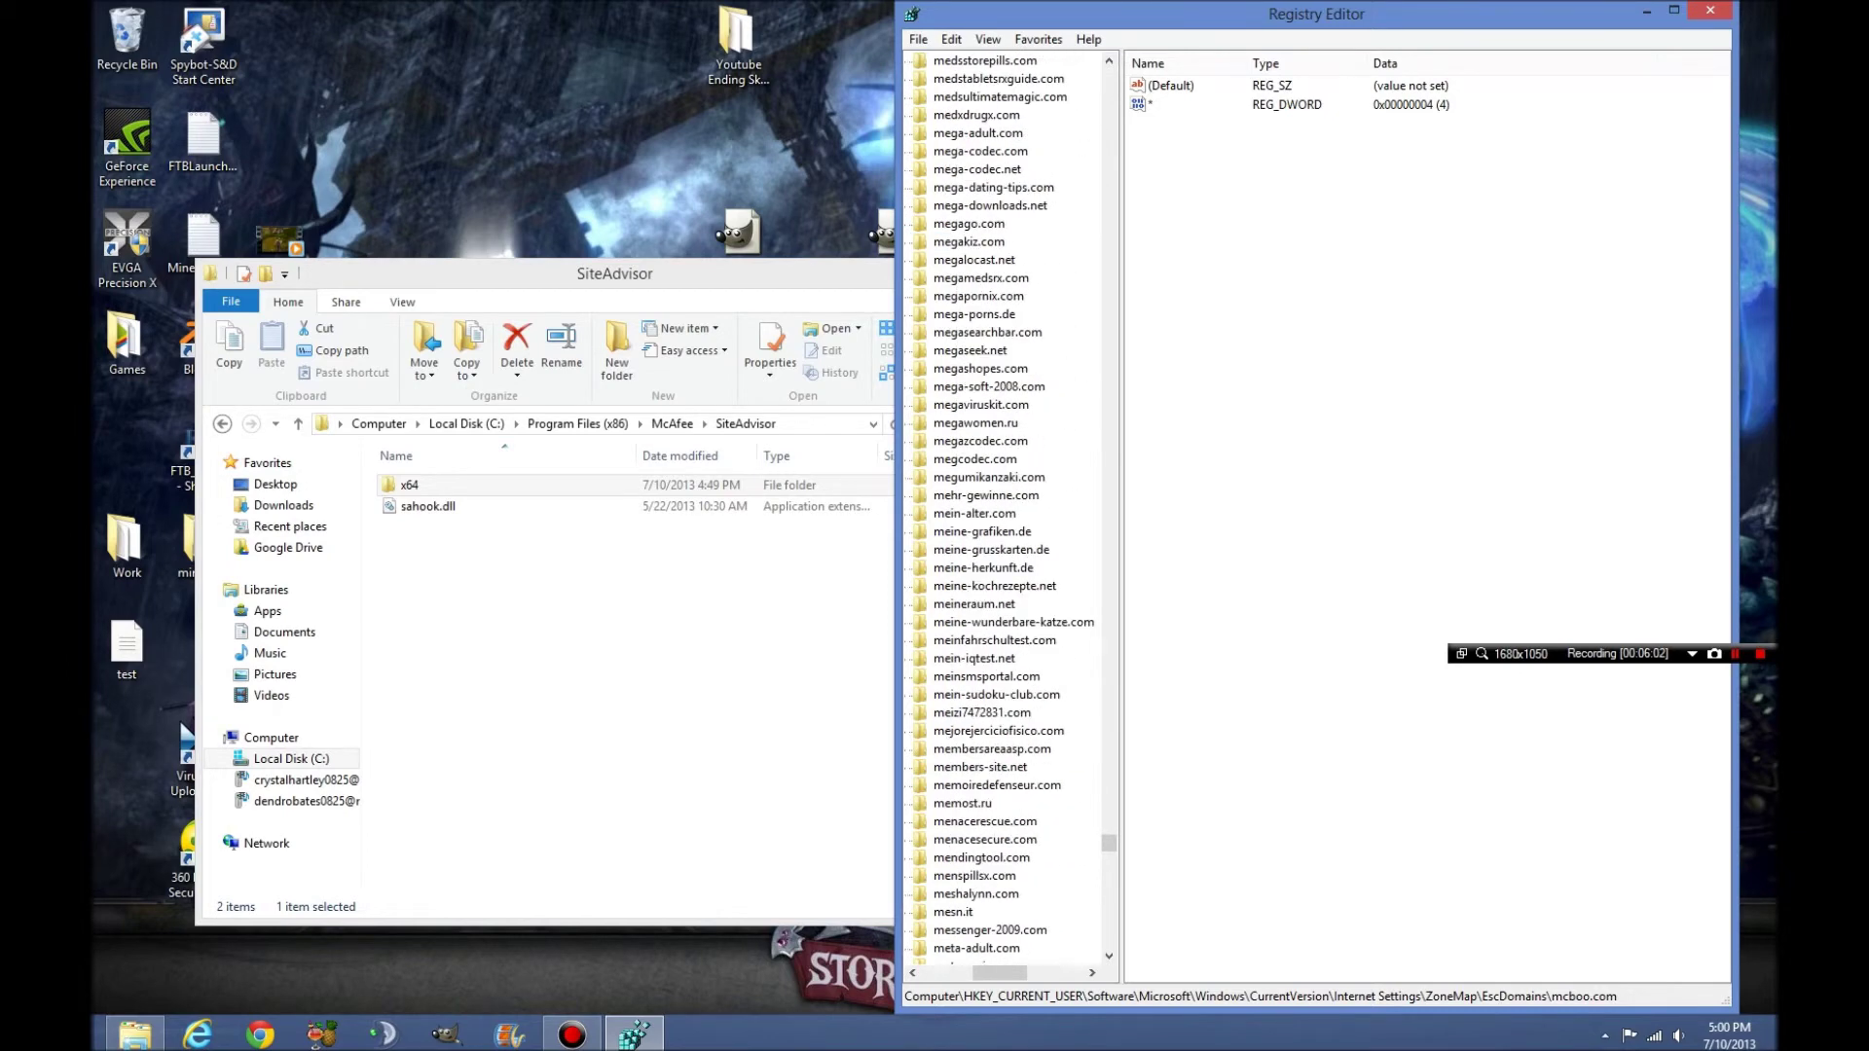
scroll(1005, 506, down, 20)
- Switch to the SiteAdvisor folder window and try to delete the x64 folder and sahook.dll, retrying the deletion
drag(602, 582, 546, 457)
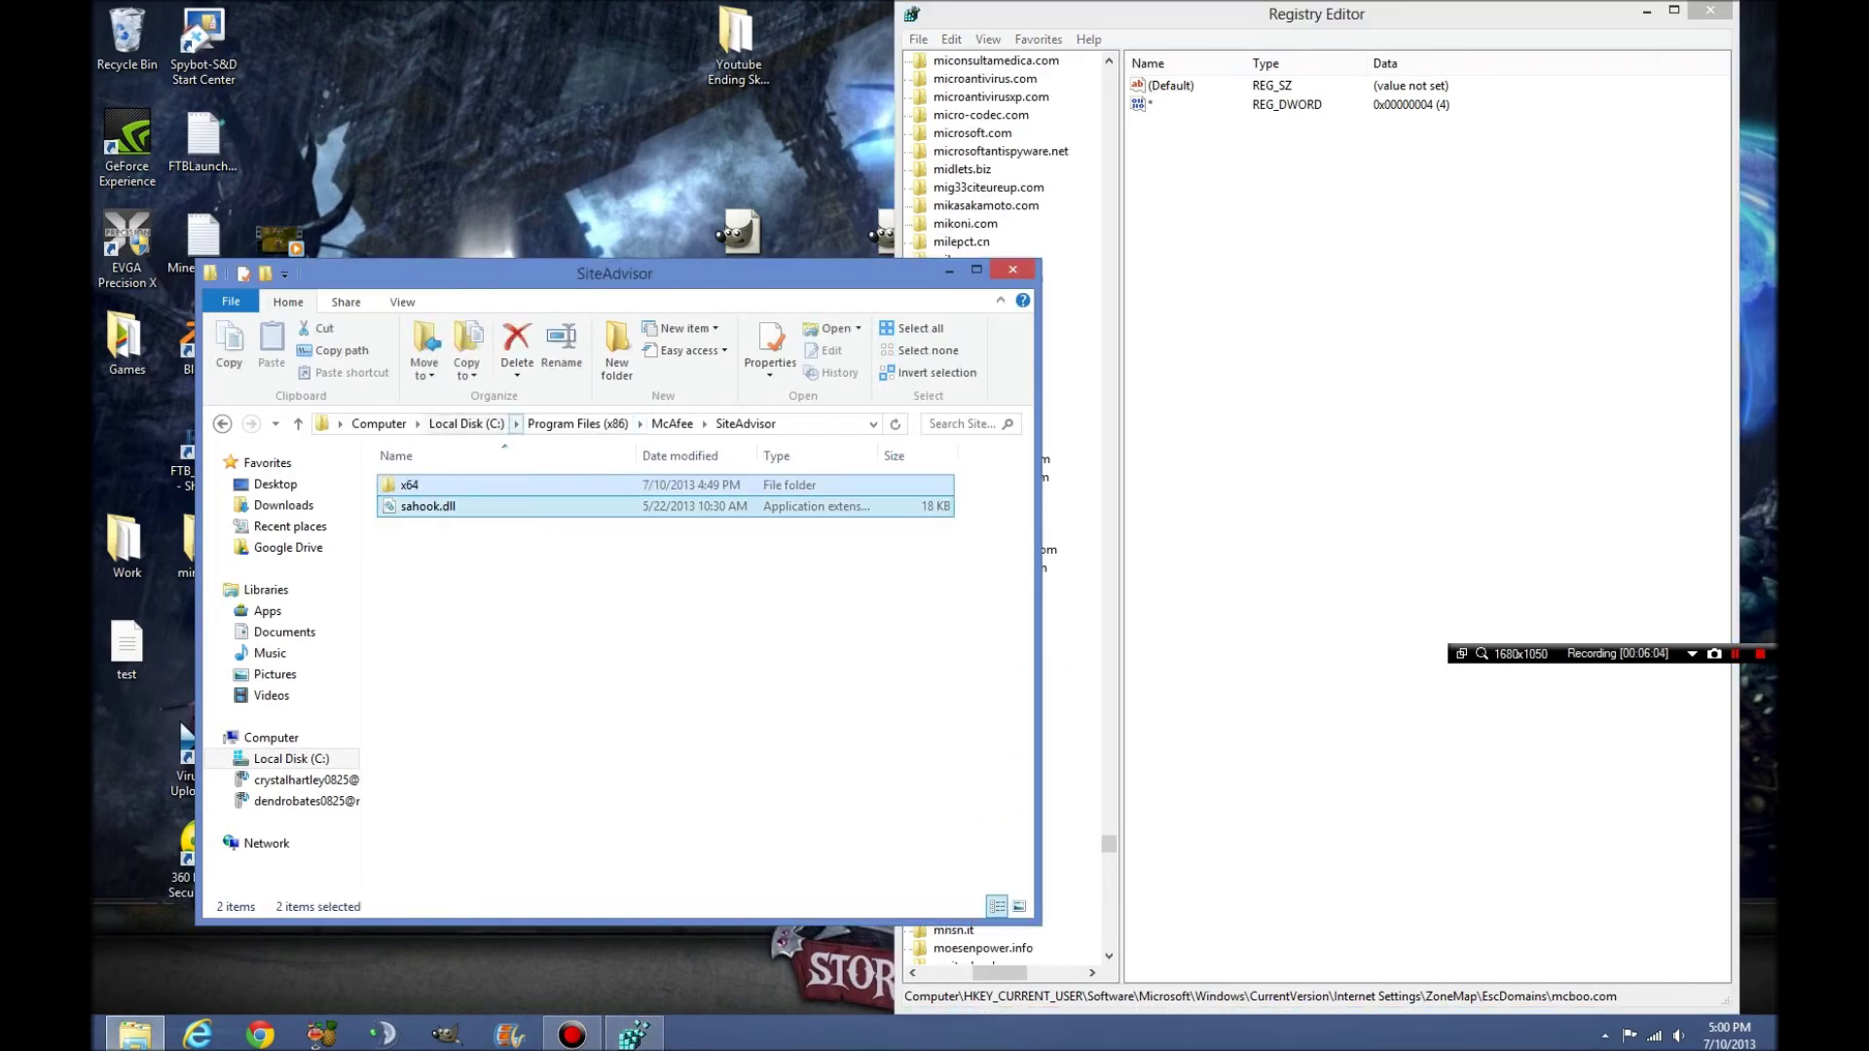
key(Delete)
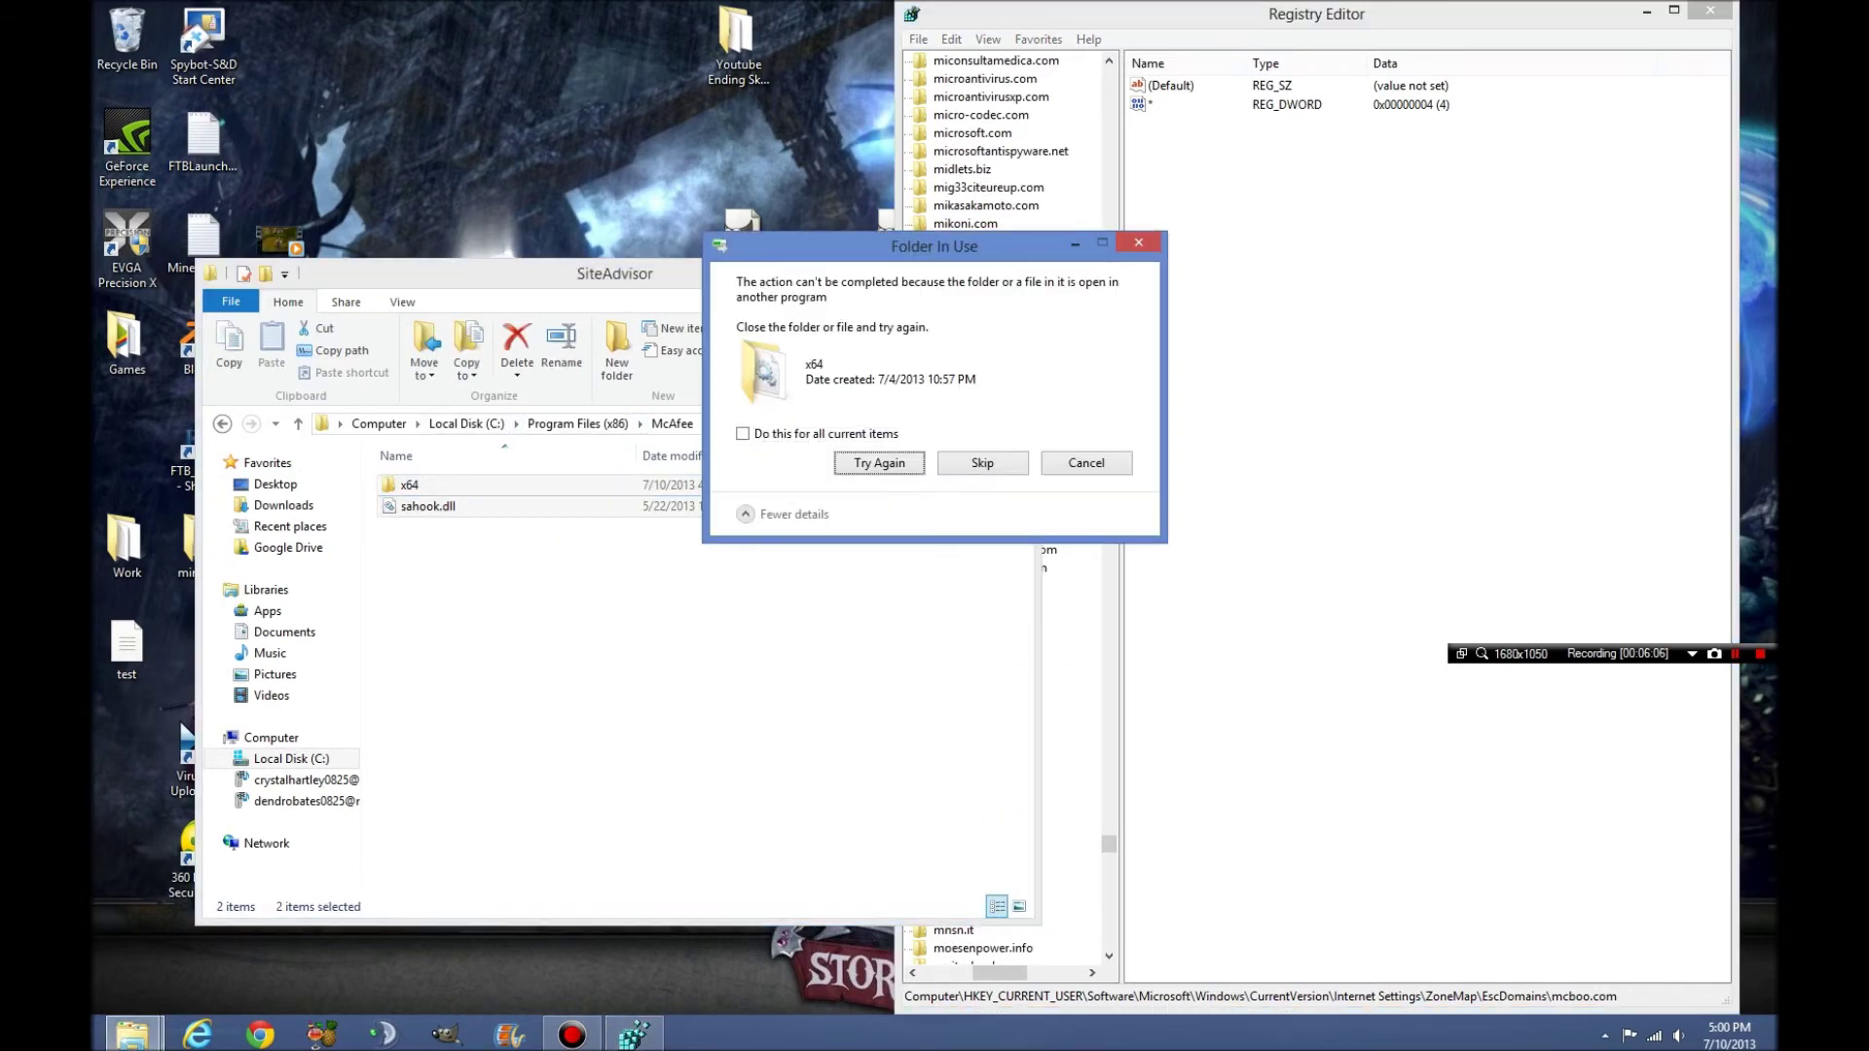
key(Return)
key(Return)
key(Return)
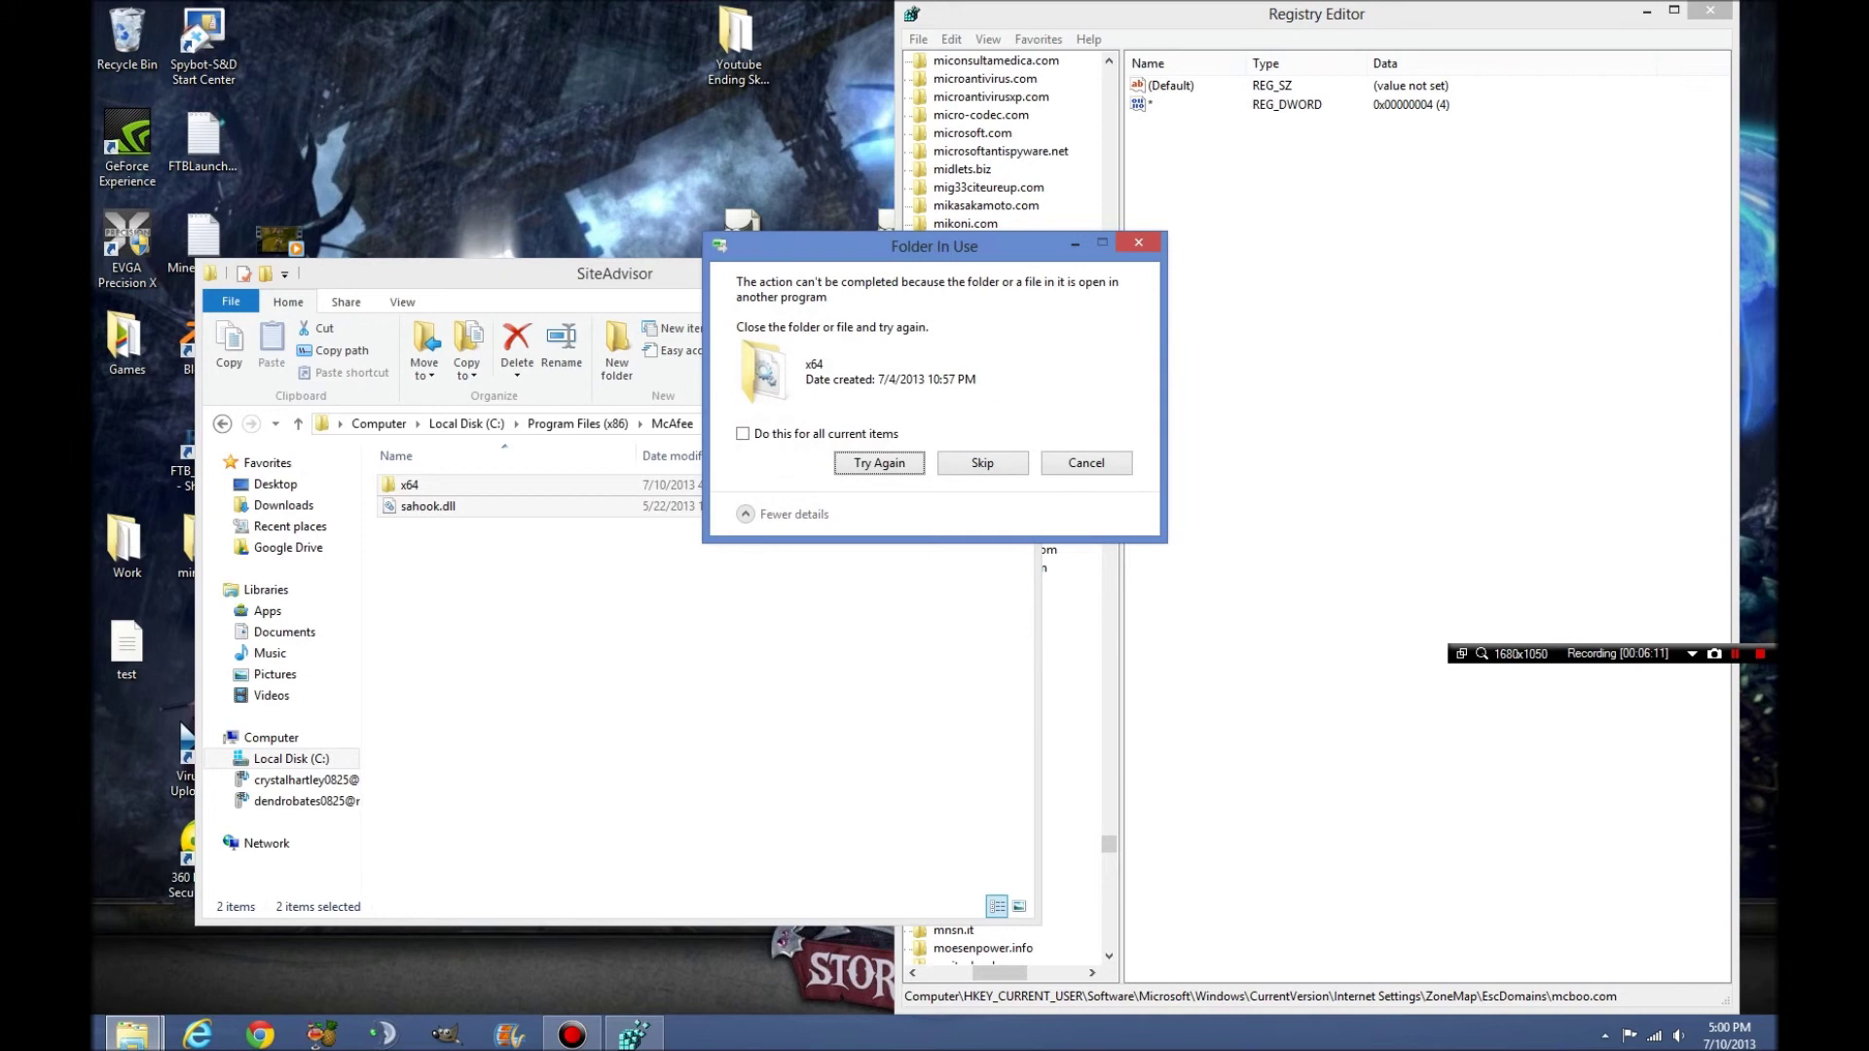